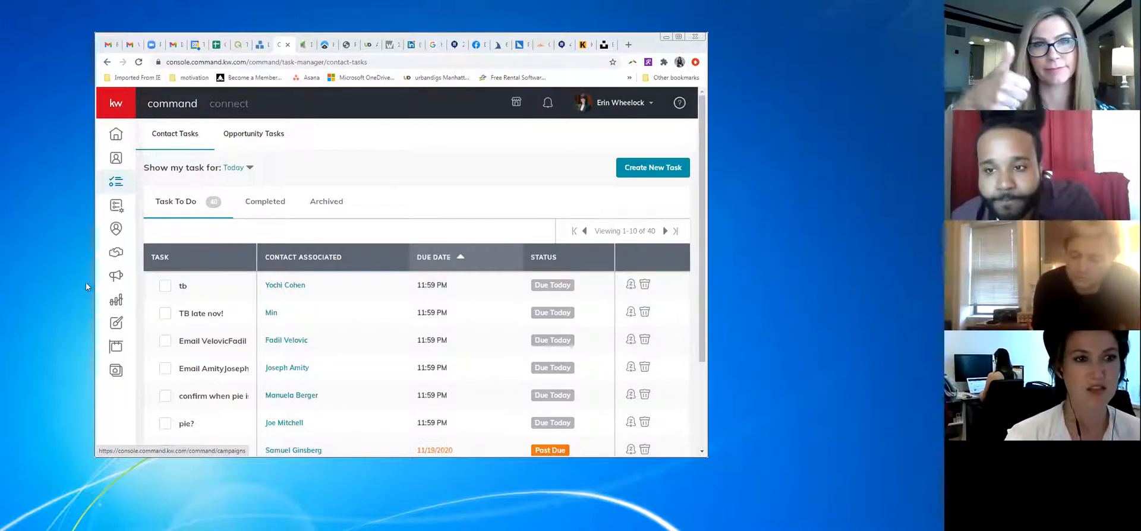
Start a new paid social ad campaign from the Campaigns area's Paid Ads list
left_click(117, 277)
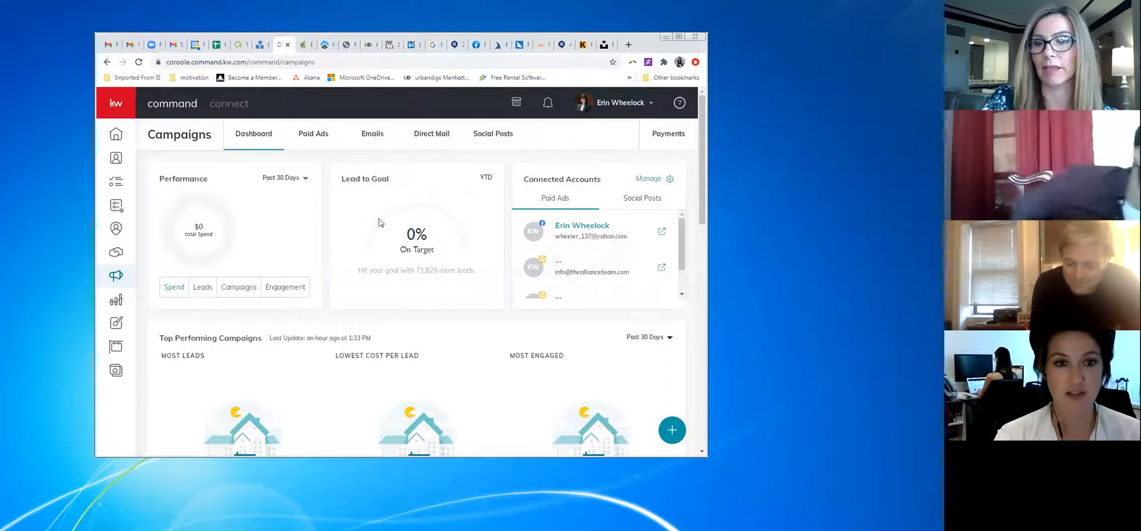
left_click(315, 137)
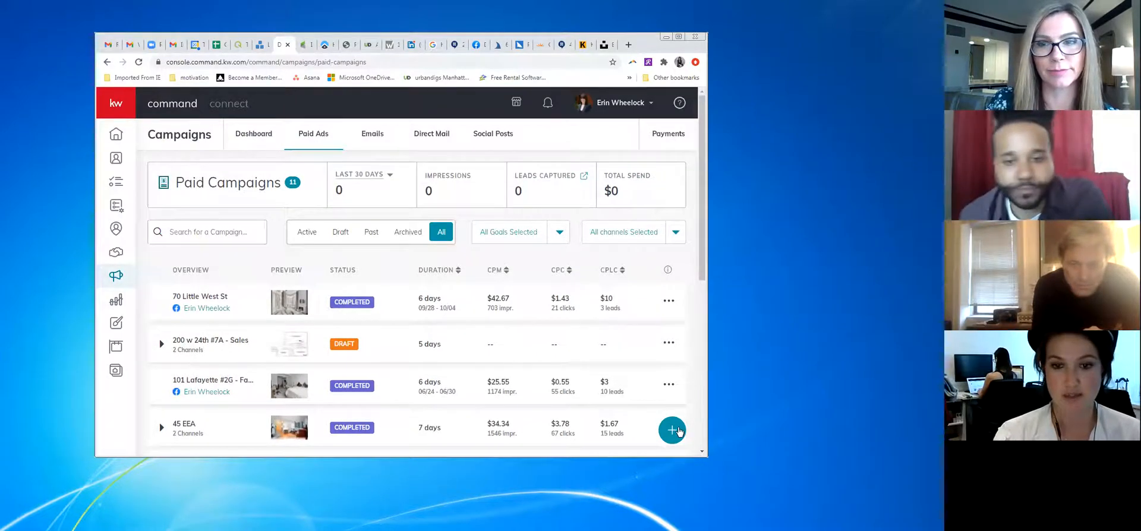
left_click(678, 432)
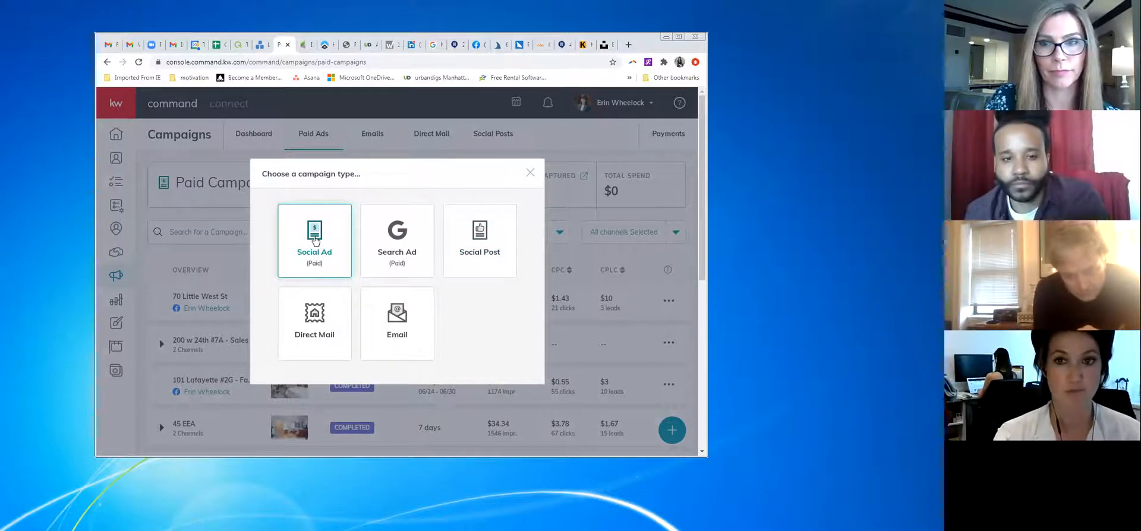
left_click(316, 240)
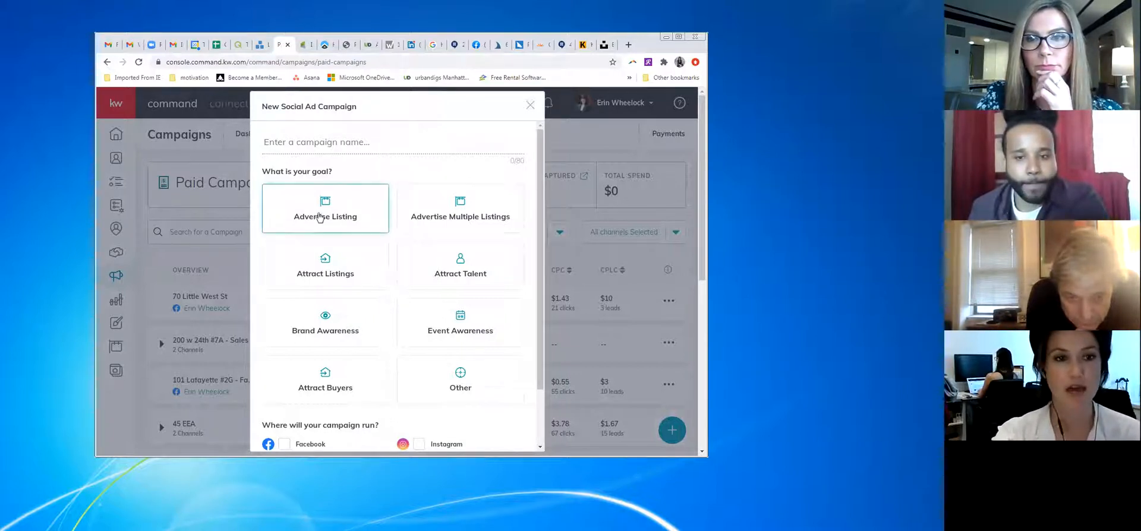
left_click(350, 142)
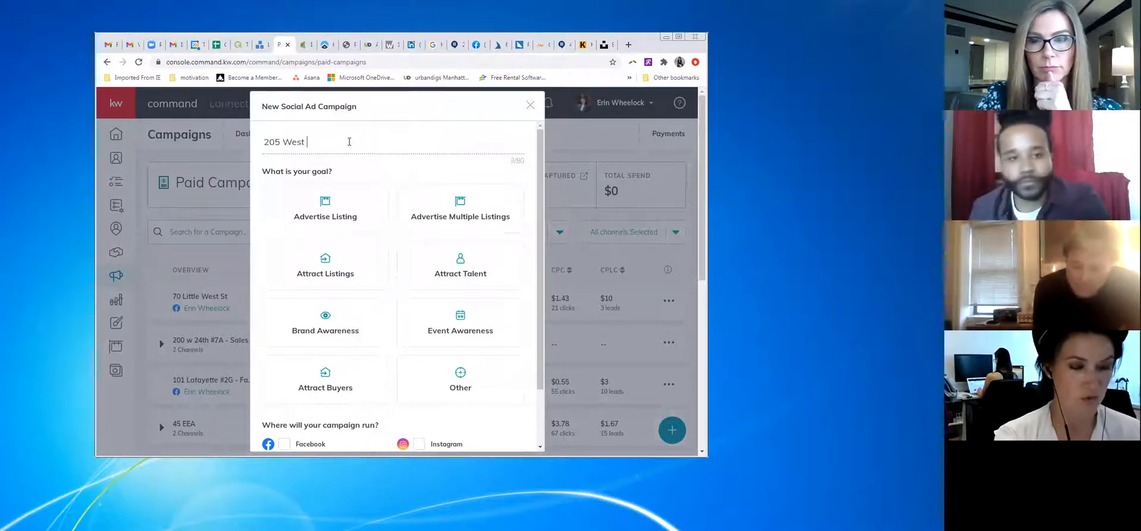
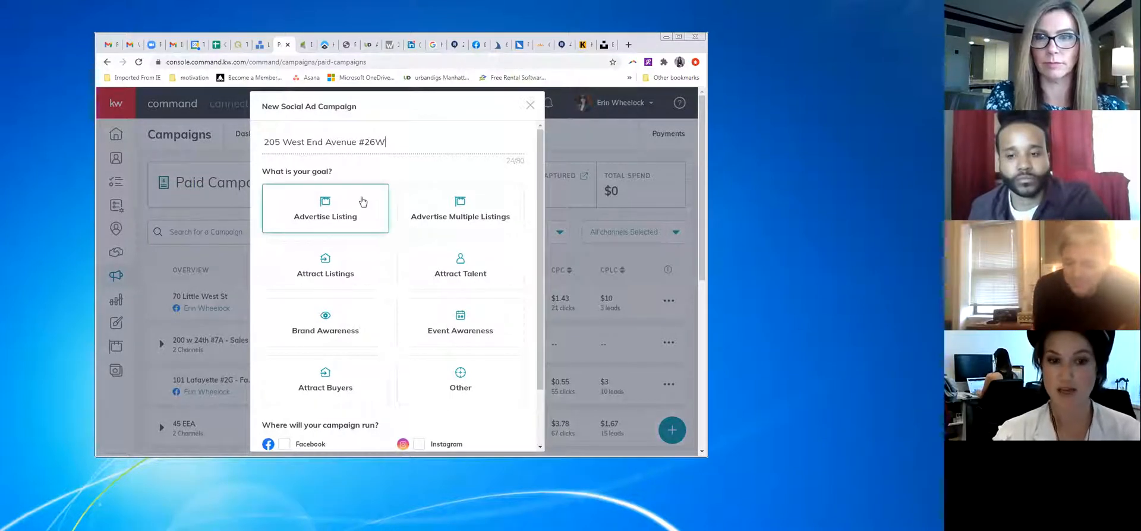
left_click(357, 212)
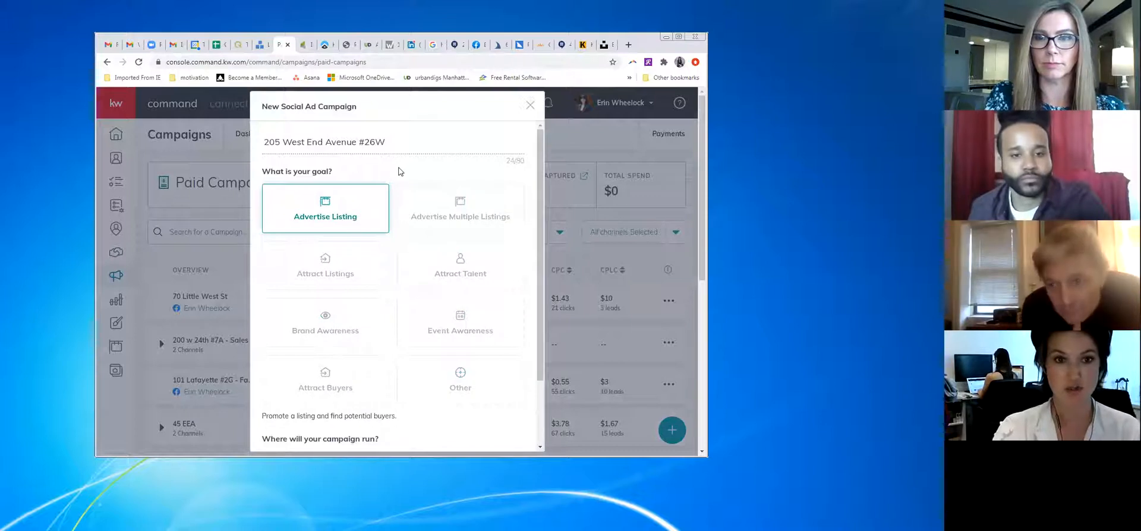
scroll(392, 177, "down", 2)
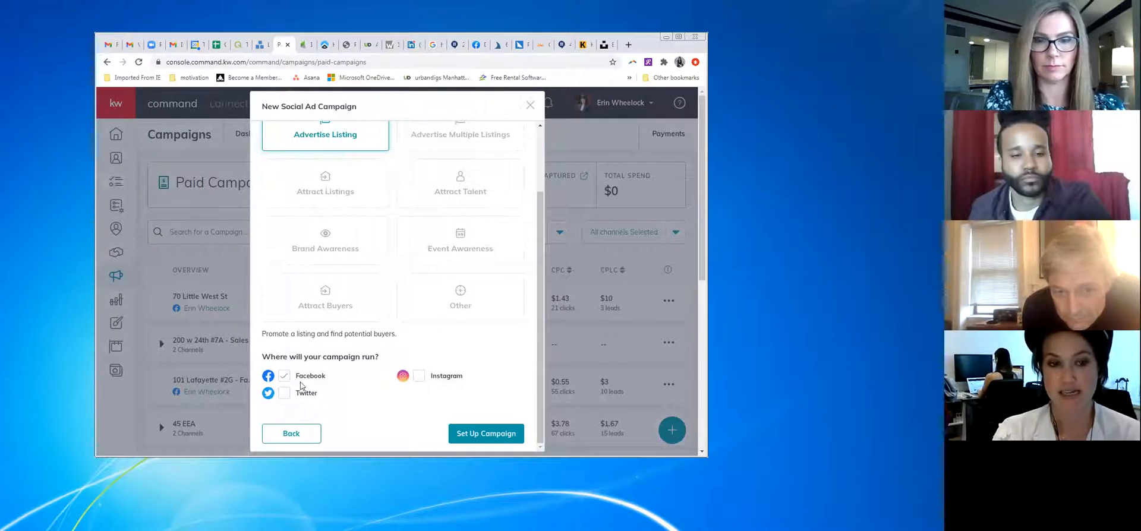
left_click(420, 378)
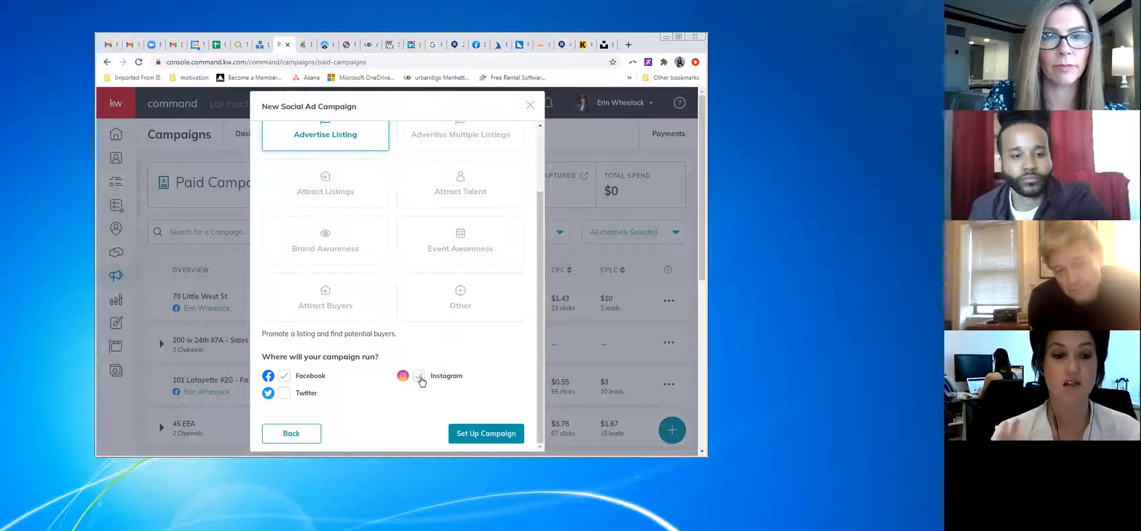
scroll(416, 344, "down", 1)
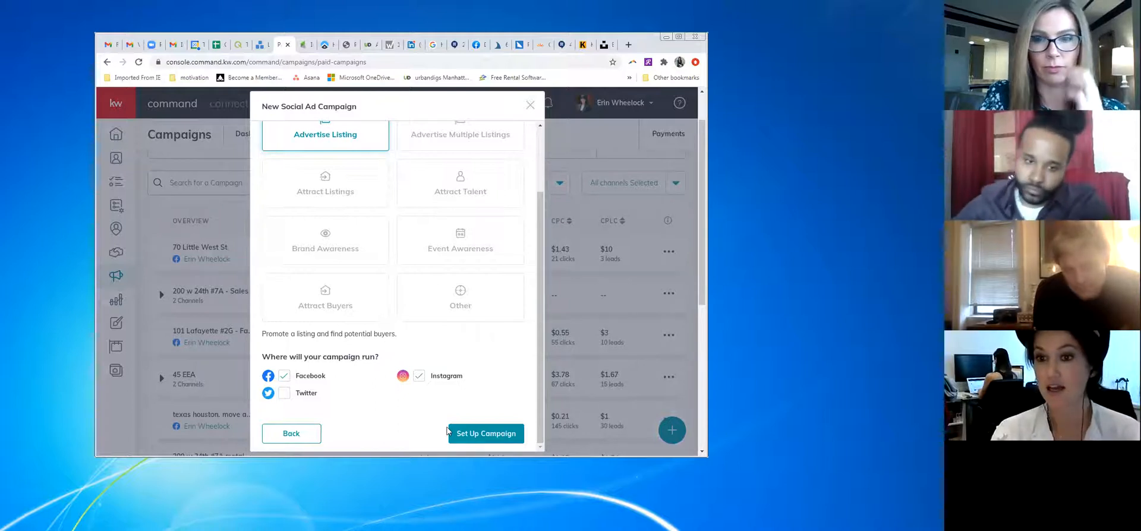
left_click(486, 435)
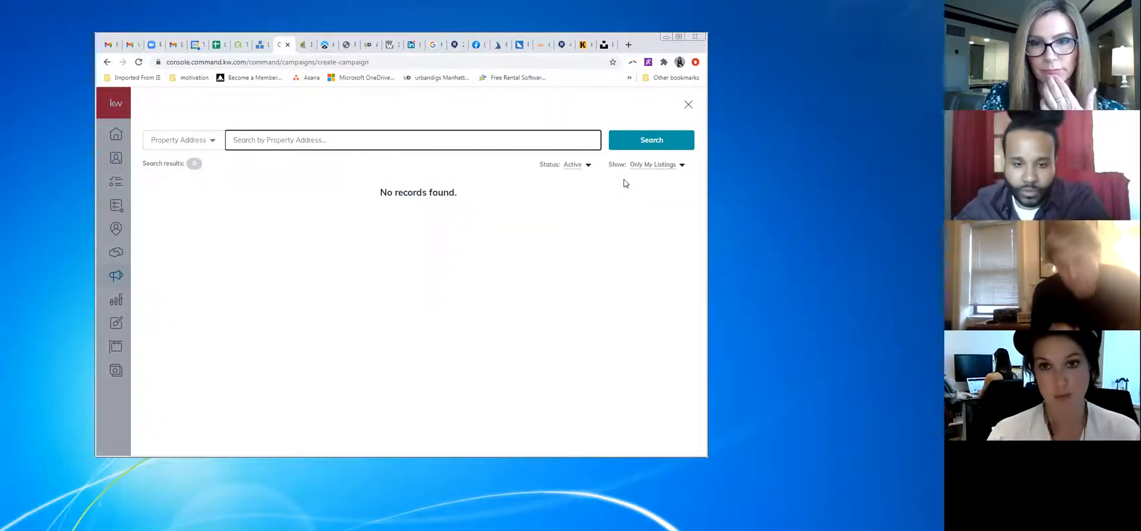
left_click(635, 164)
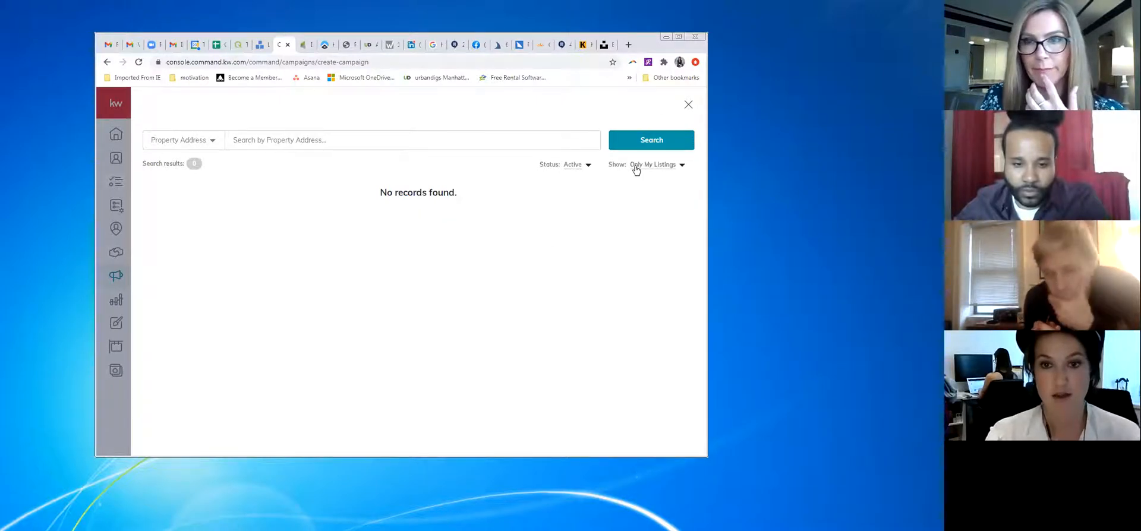
left_click(625, 185)
left_click(432, 142)
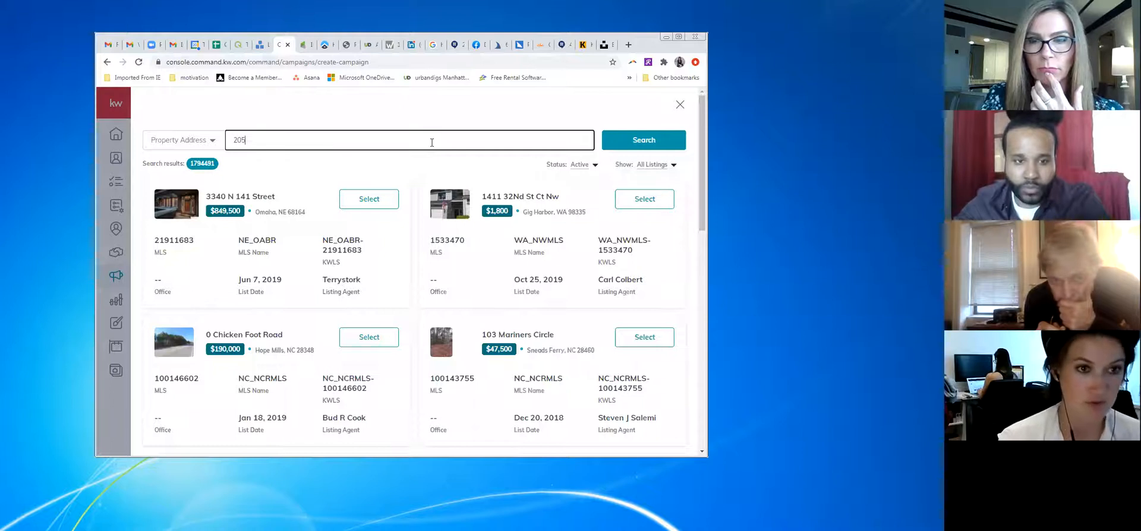
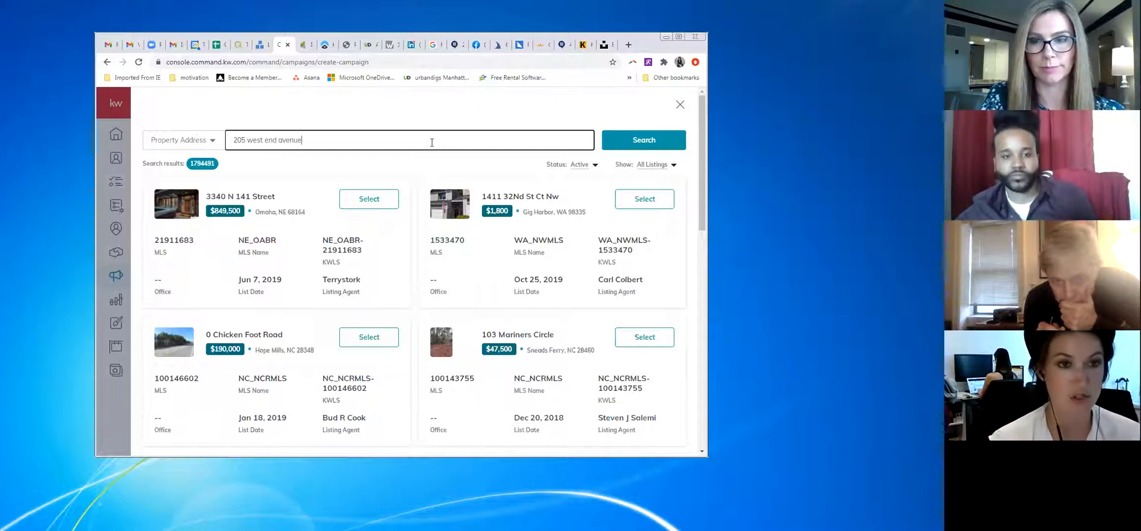
left_click(652, 138)
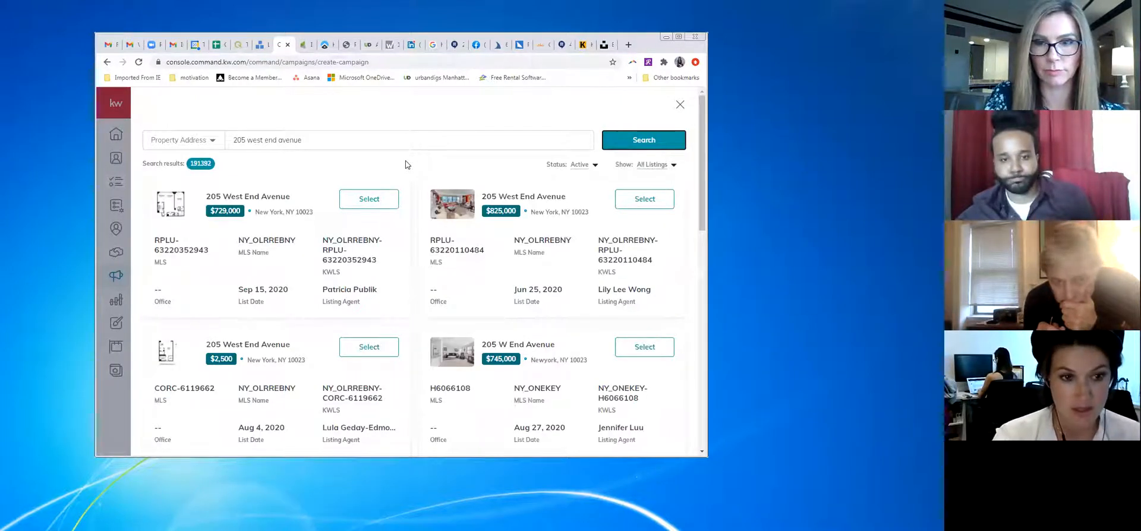
scroll(406, 165, "down", 3)
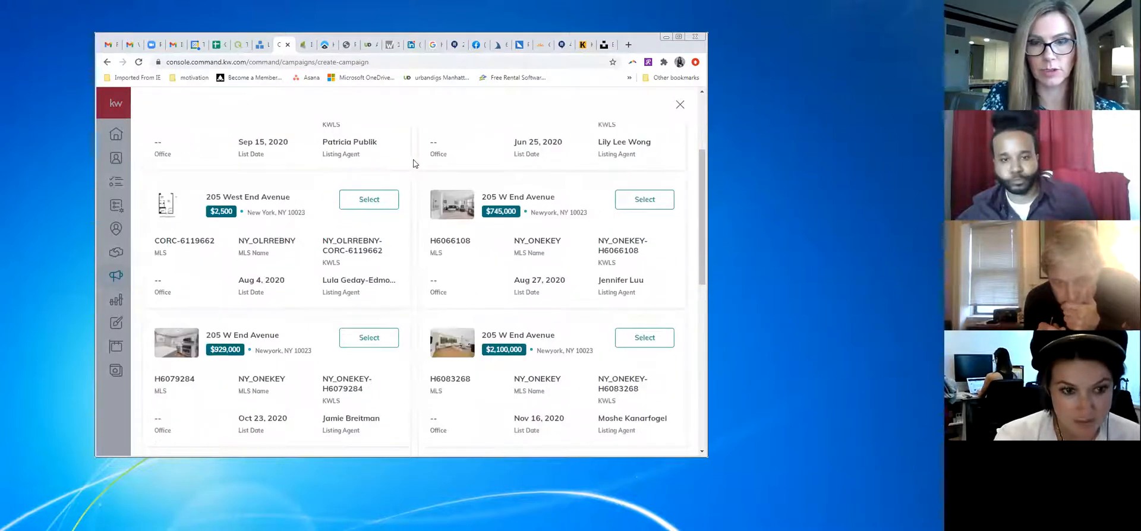
scroll(414, 163, "down", 3)
scroll(414, 164, "down", 5)
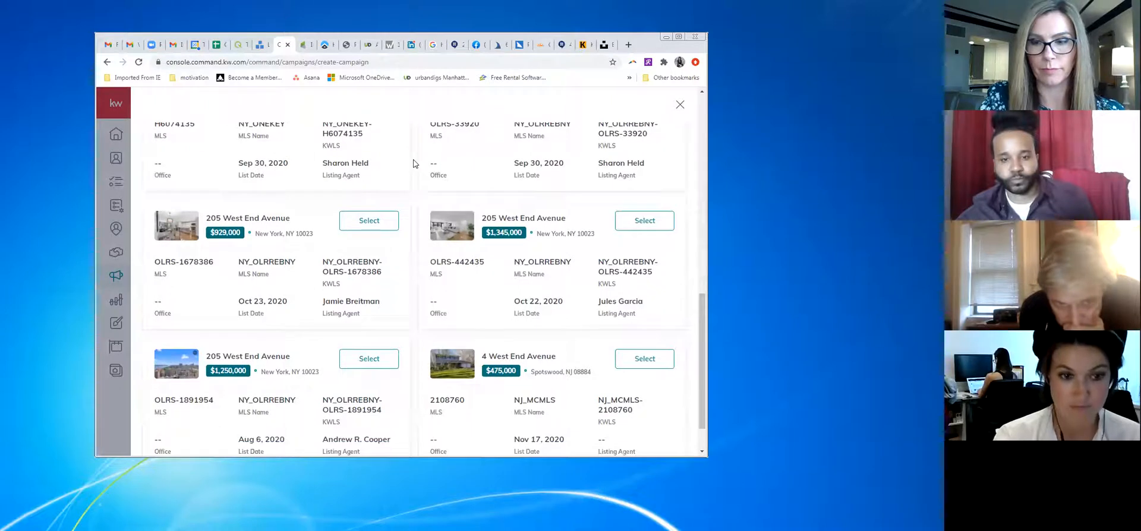
scroll(414, 164, "down", 1)
scroll(436, 319, "up", 3)
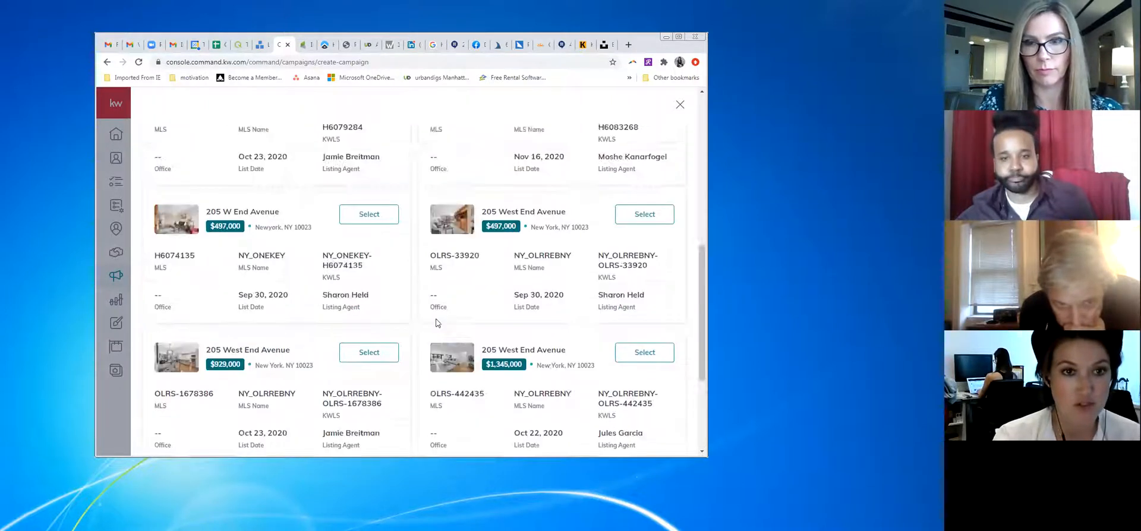
scroll(436, 323, "up", 8)
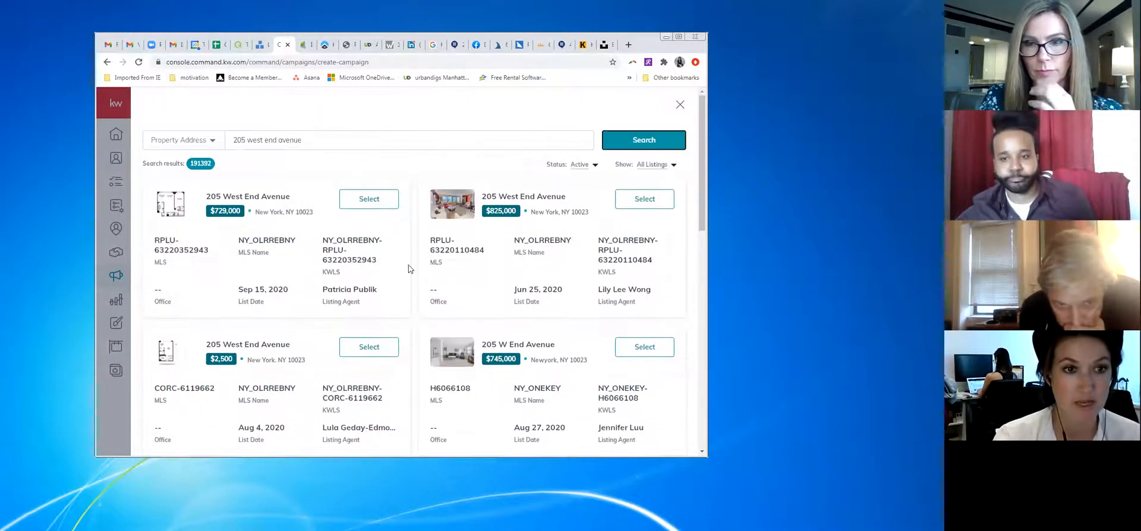
Add unit 26W to the search, page through the matches, then close the search panel
left_click(399, 145)
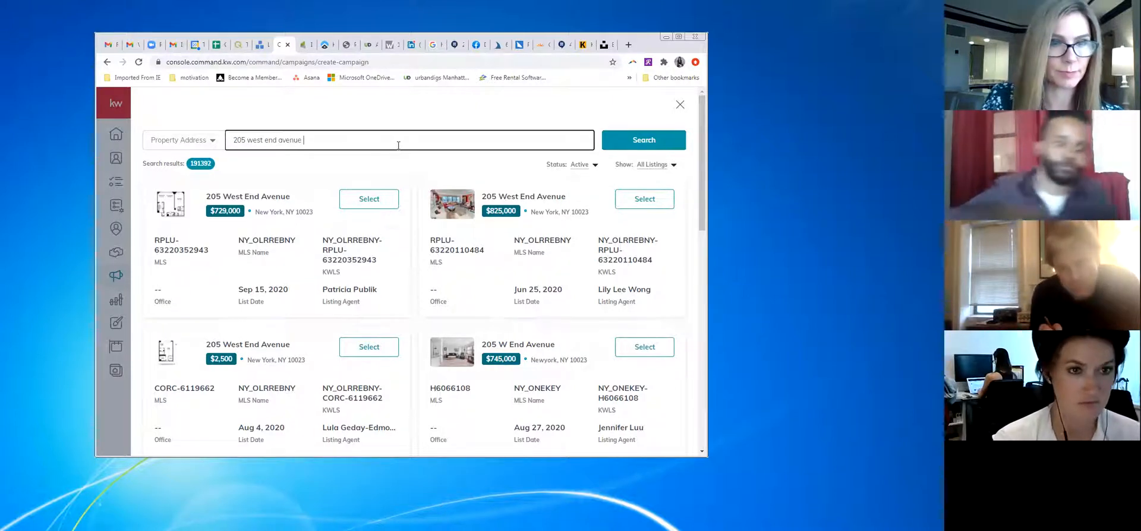
type("26W")
left_click(632, 143)
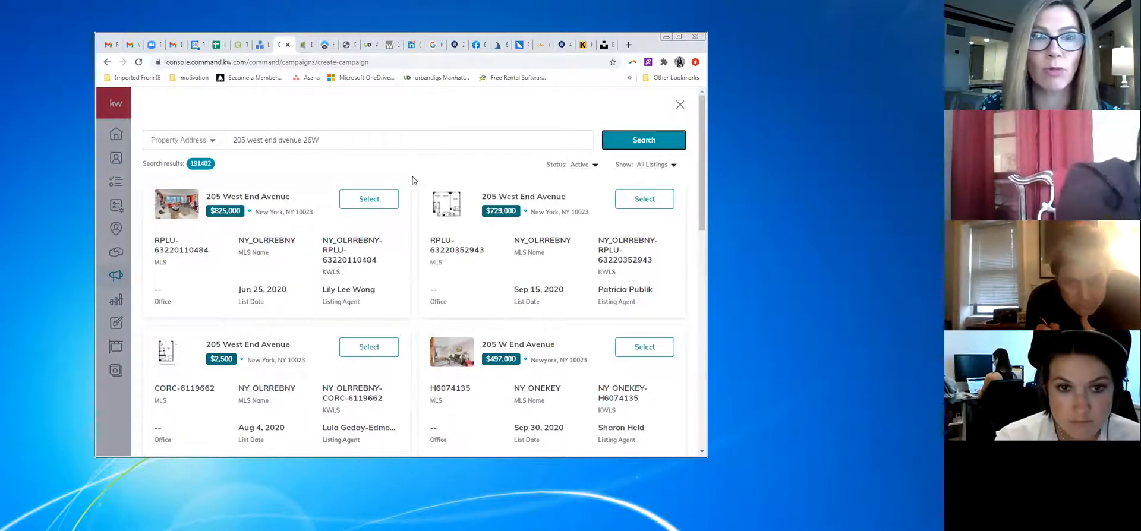
scroll(413, 177, "down", 2)
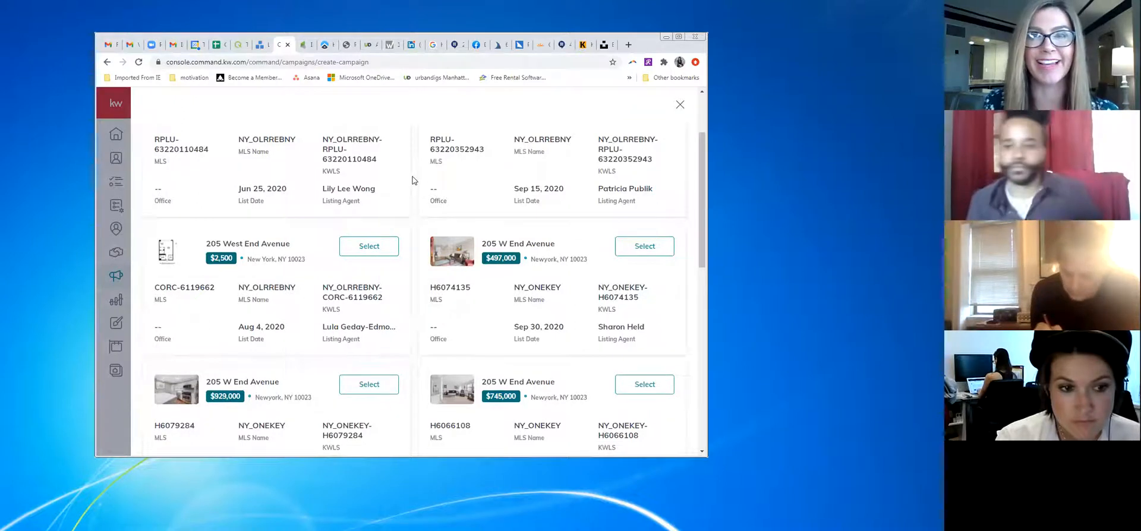
scroll(412, 176, "down", 8)
scroll(413, 176, "down", 1)
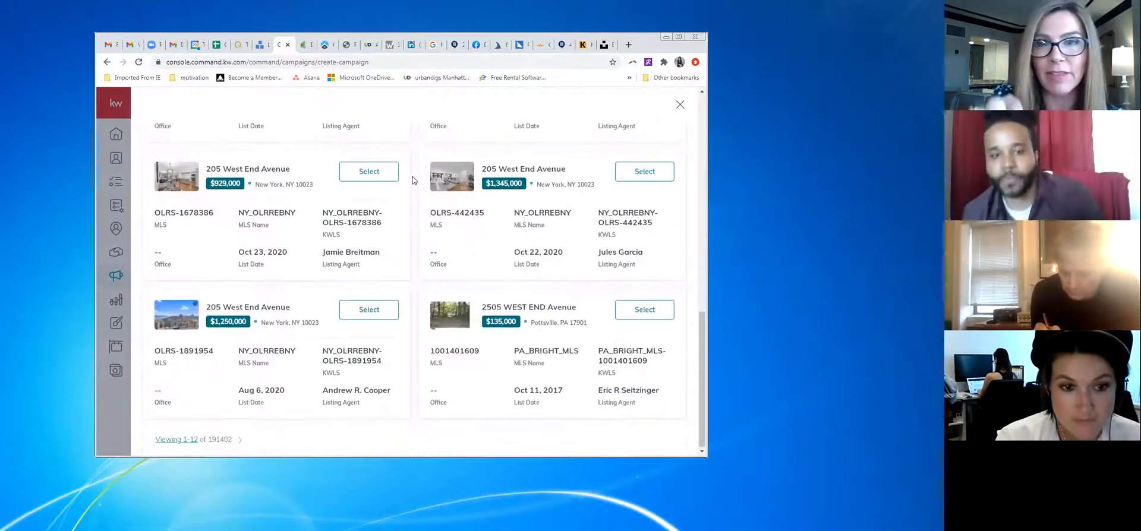
left_click(240, 440)
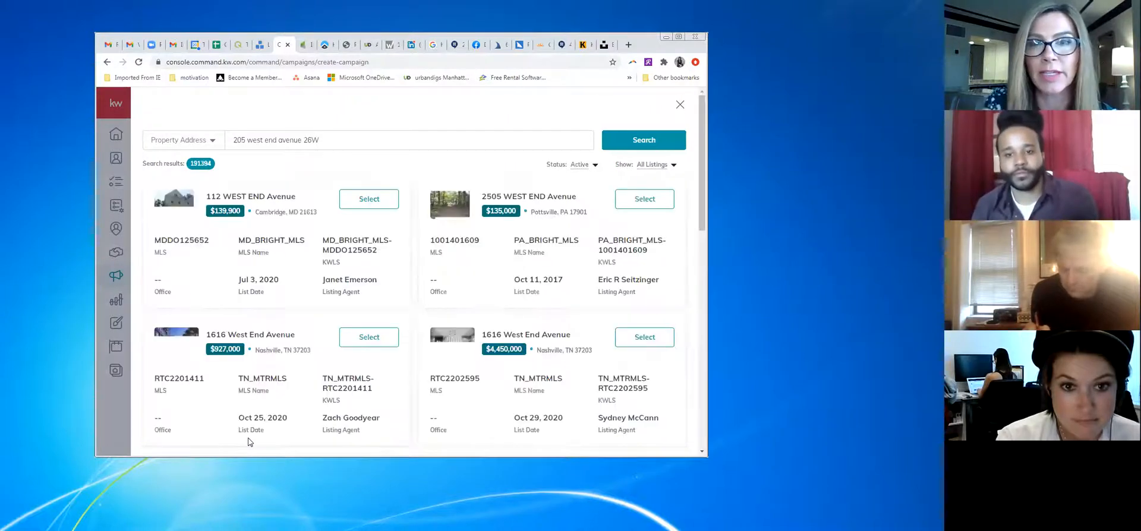
scroll(331, 164, "down", 3)
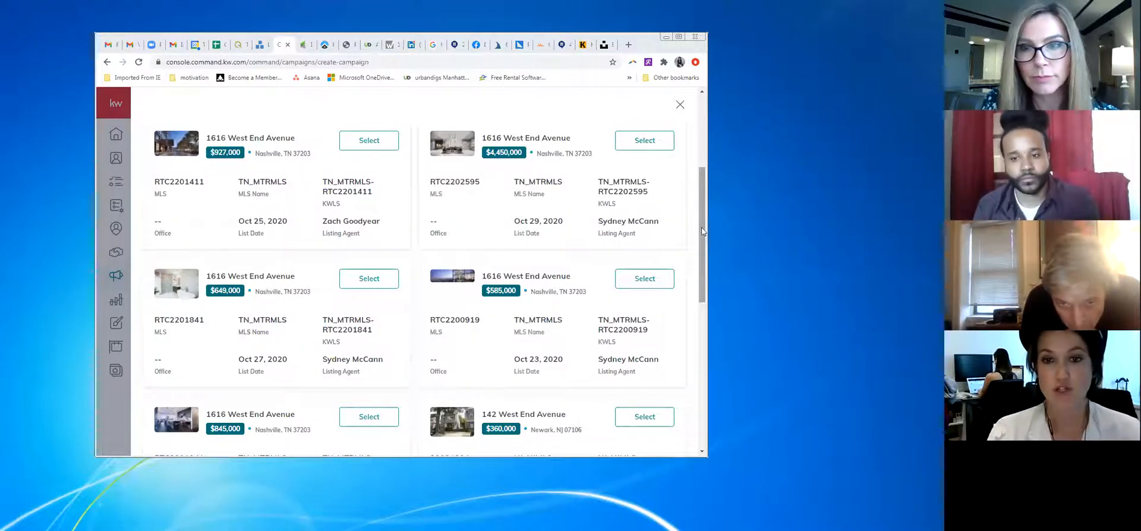
scroll(701, 227, "up", 3)
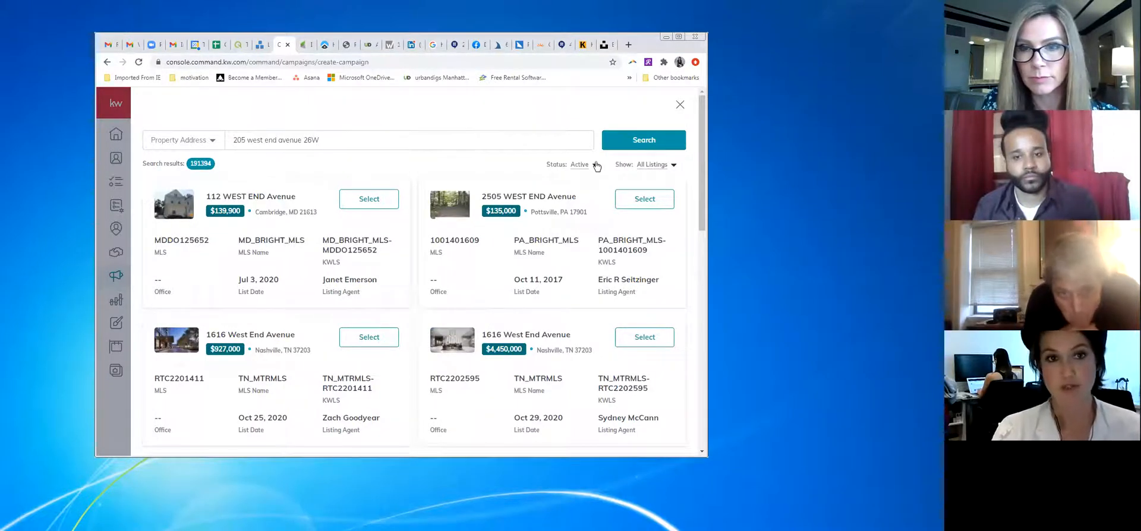
key("Escape")
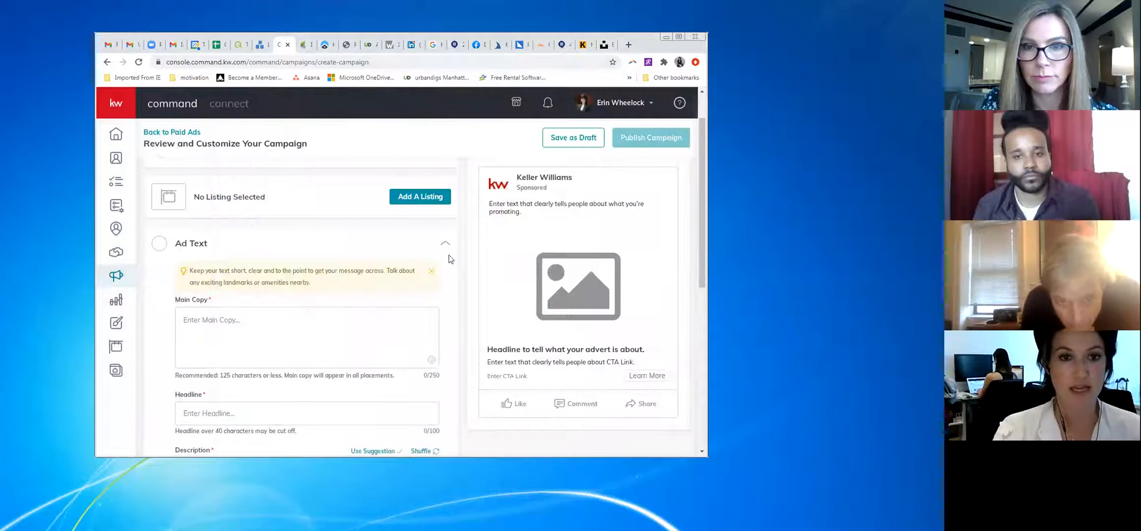
Reopen the listing search and close it again without attaching a listing
scroll(448, 255, "up", 1)
left_click(409, 247)
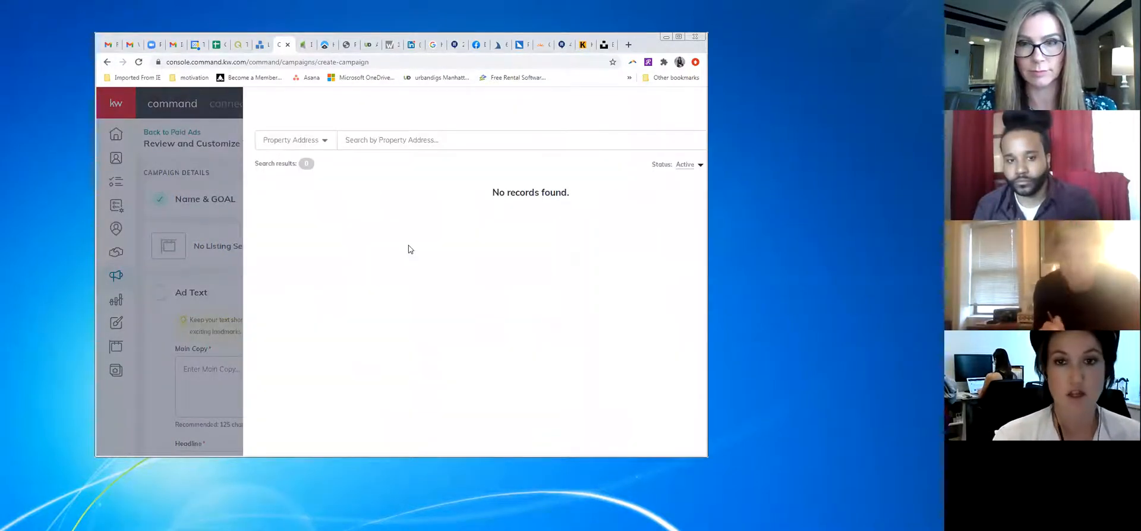
left_click(688, 107)
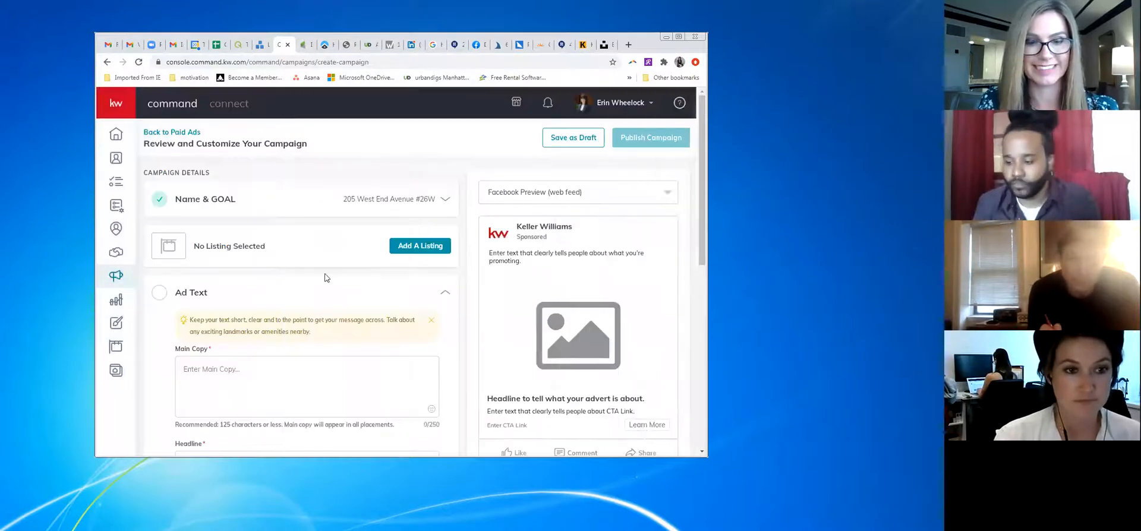
Expand the Ad Text section and place the cursor in the Main Copy box
scroll(325, 278, "down", 2)
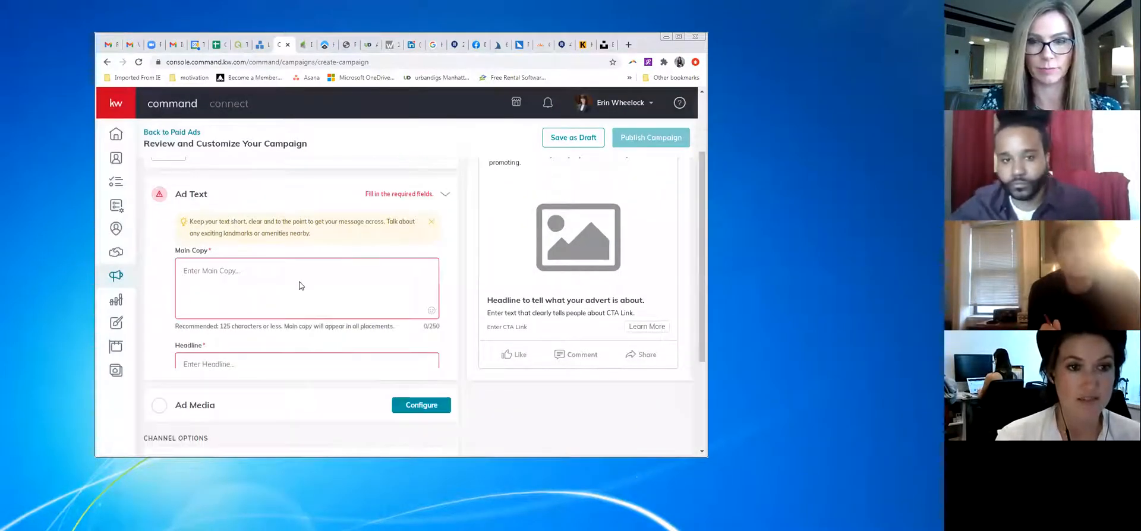
left_click(444, 211)
left_click(326, 273)
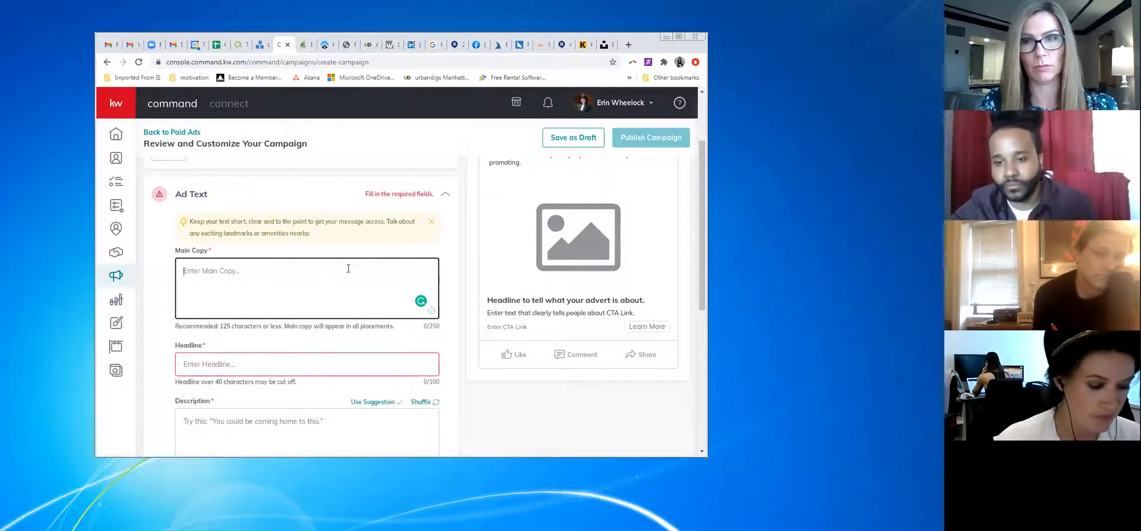
Write the Main Copy line '#Gramable views. The best views to Work From Home to!!'
type("#")
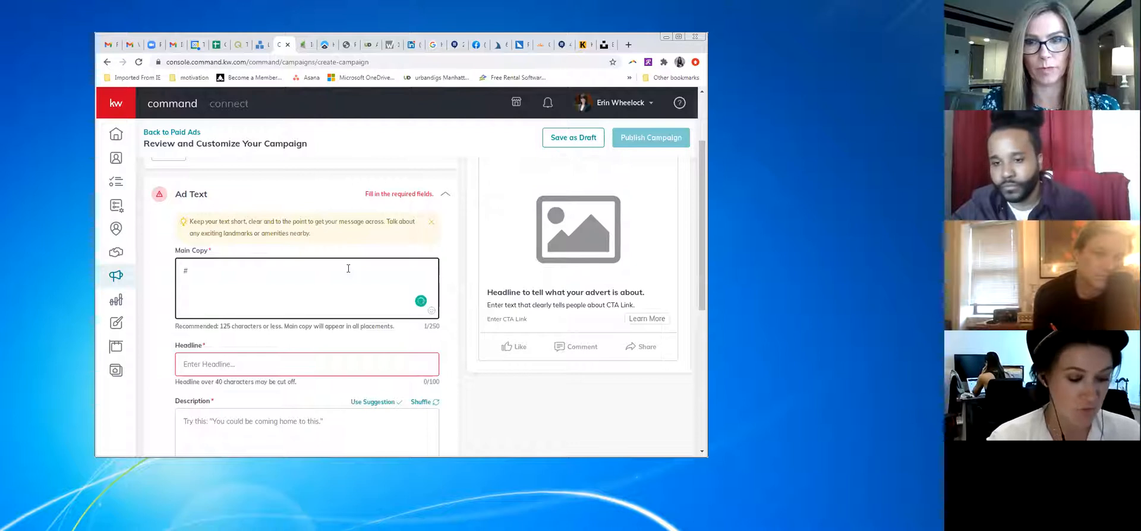
type("Gramable")
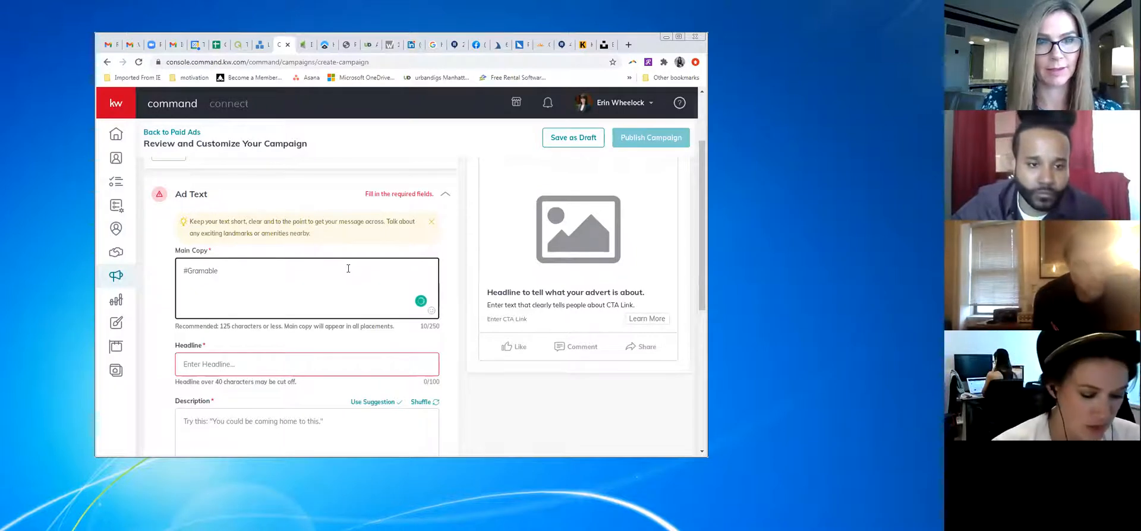
type(" views, ")
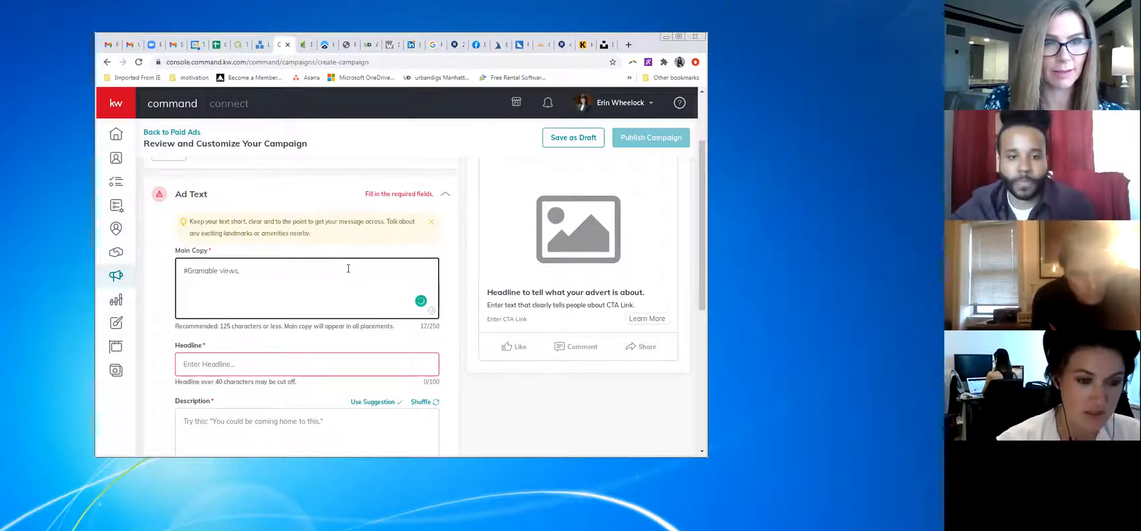
type("the best")
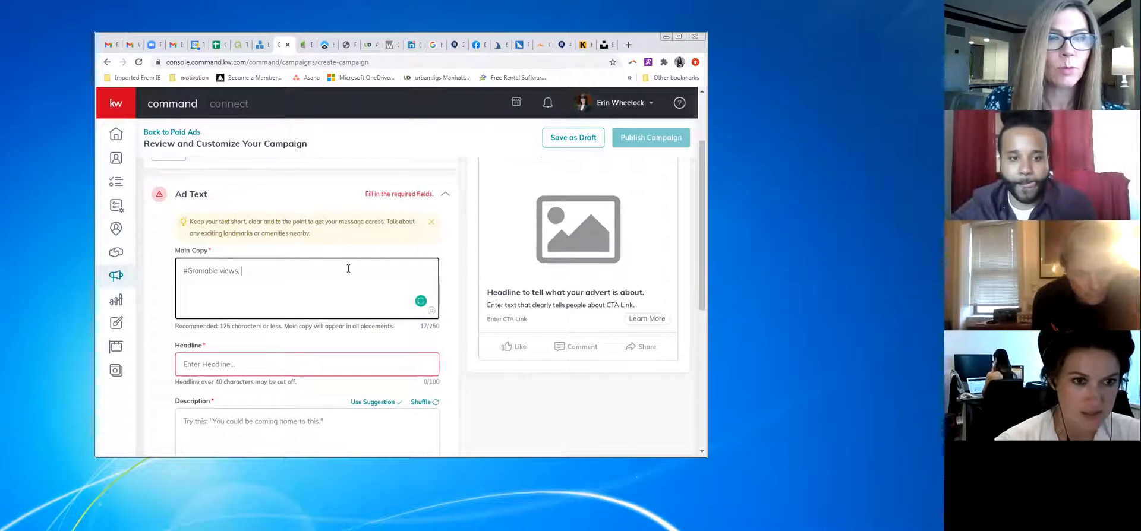
type(" to work")
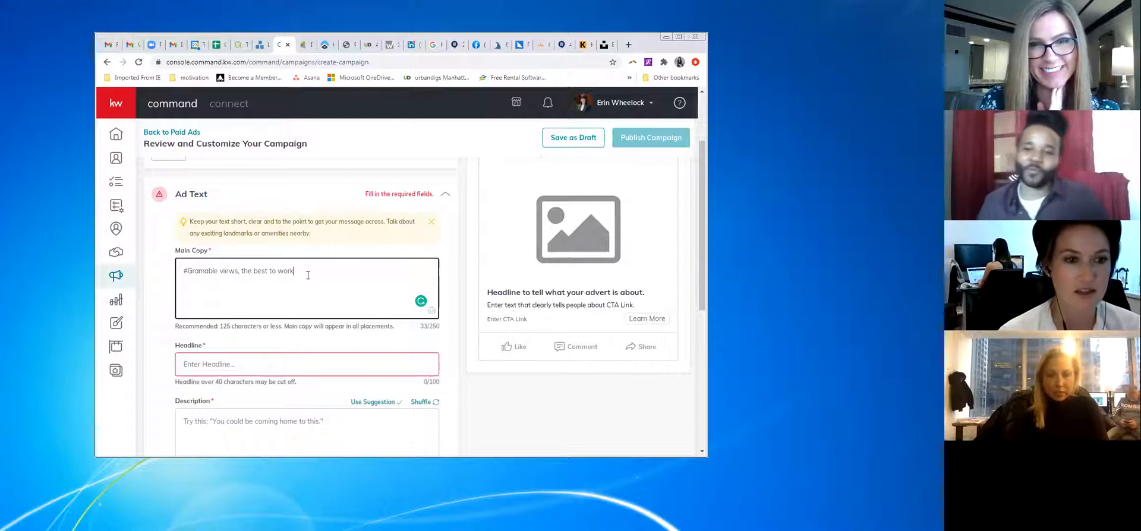
left_click(241, 271)
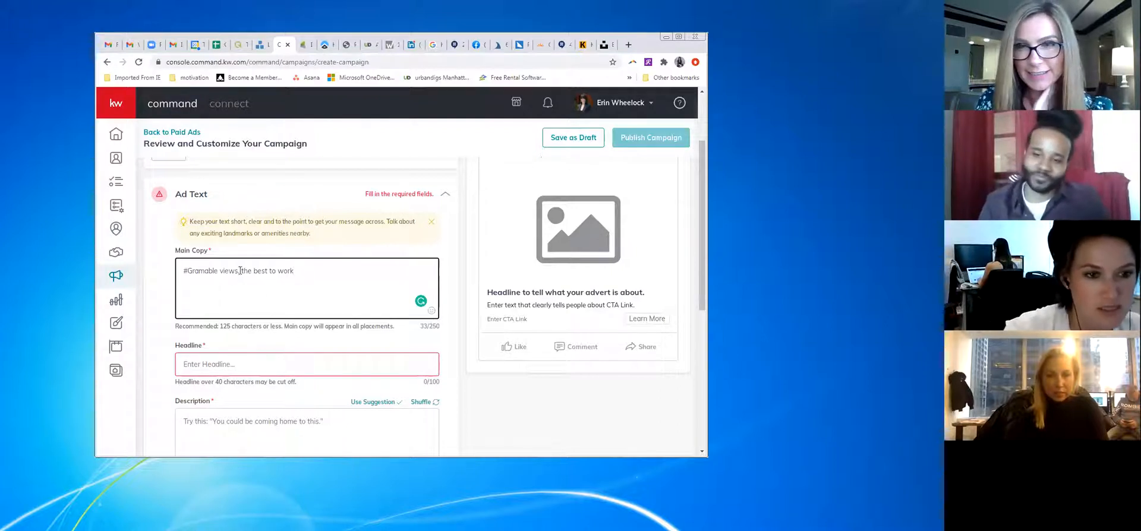
key("BackSpace")
key("BackSpace")
type(".")
key("Right")
key("BackSpace")
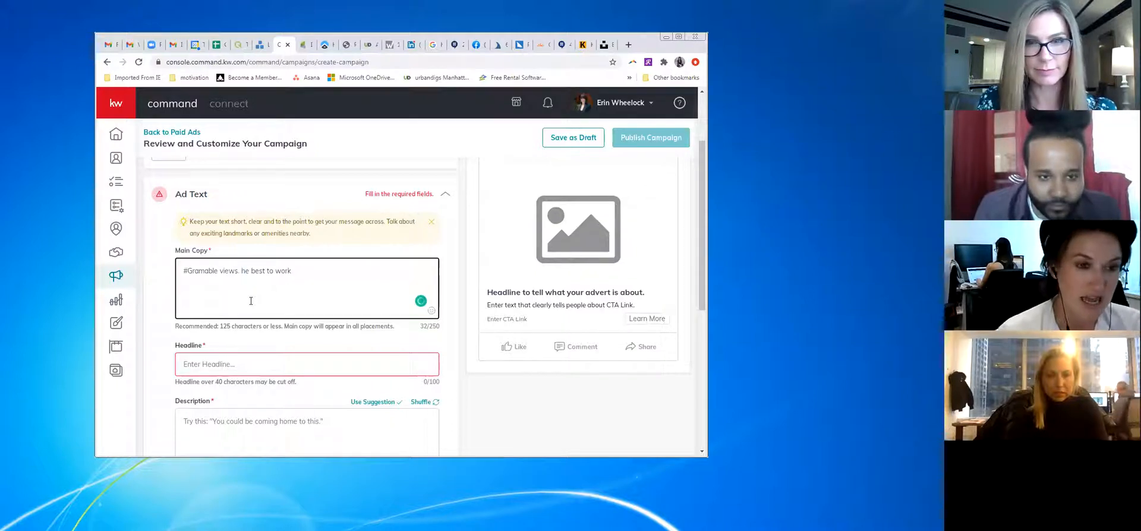
type("T")
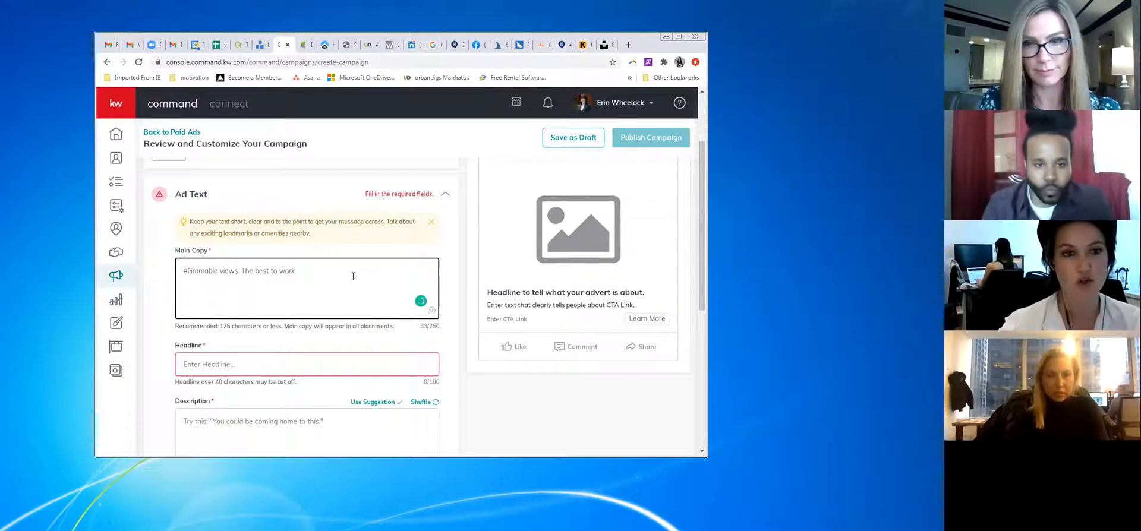
left_click(350, 269)
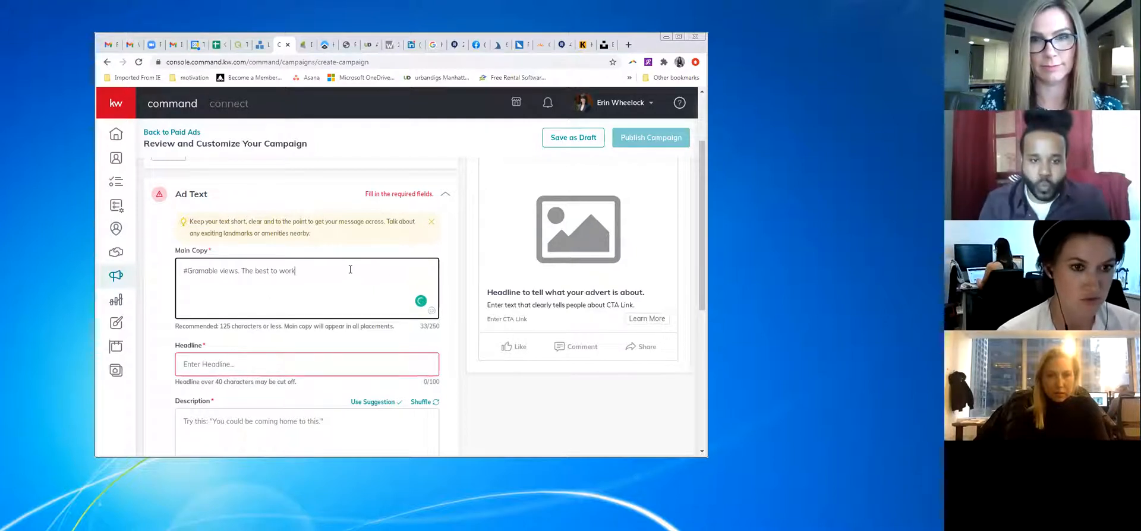
key("BackSpace")
key("BackSpace")
key("BackSpace")
key("BackSpace")
key("BackSpace")
key("BackSpace")
key("BackSpace")
key("BackSpace")
key("BackSpace")
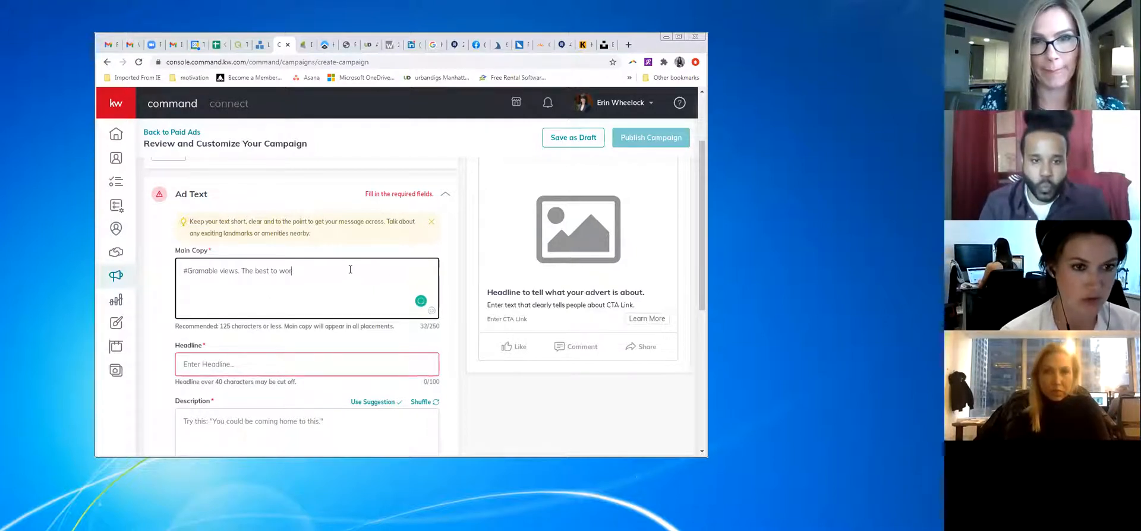
key("BackSpace")
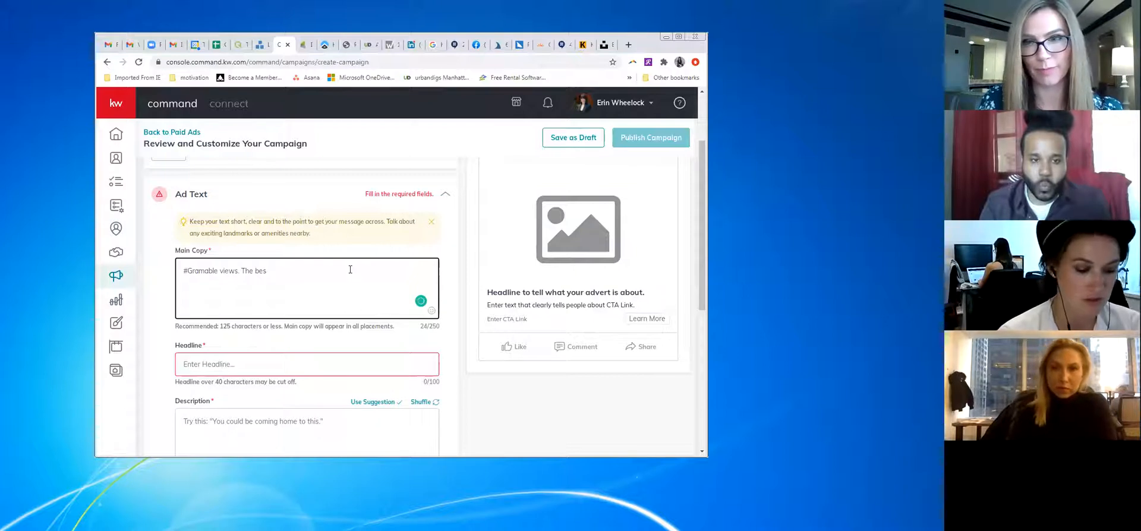
type("t view to ")
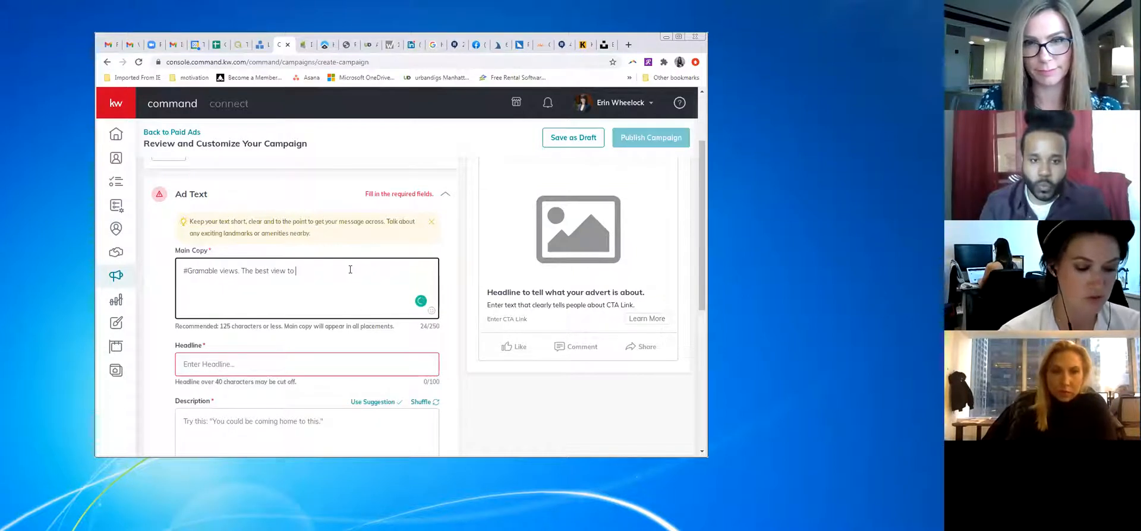
type("Wrok ")
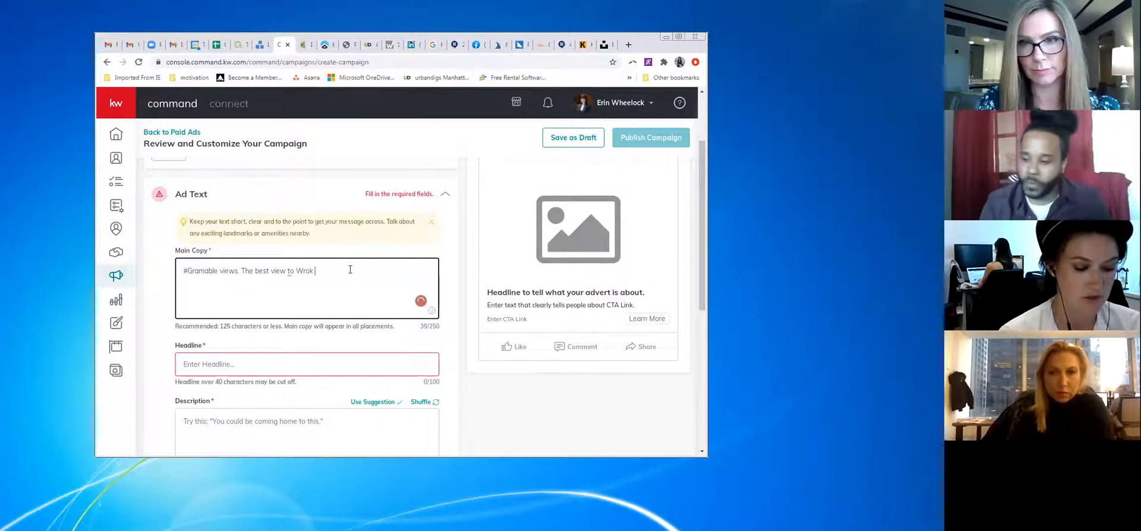
type("From Home to")
mouse_move(304, 272)
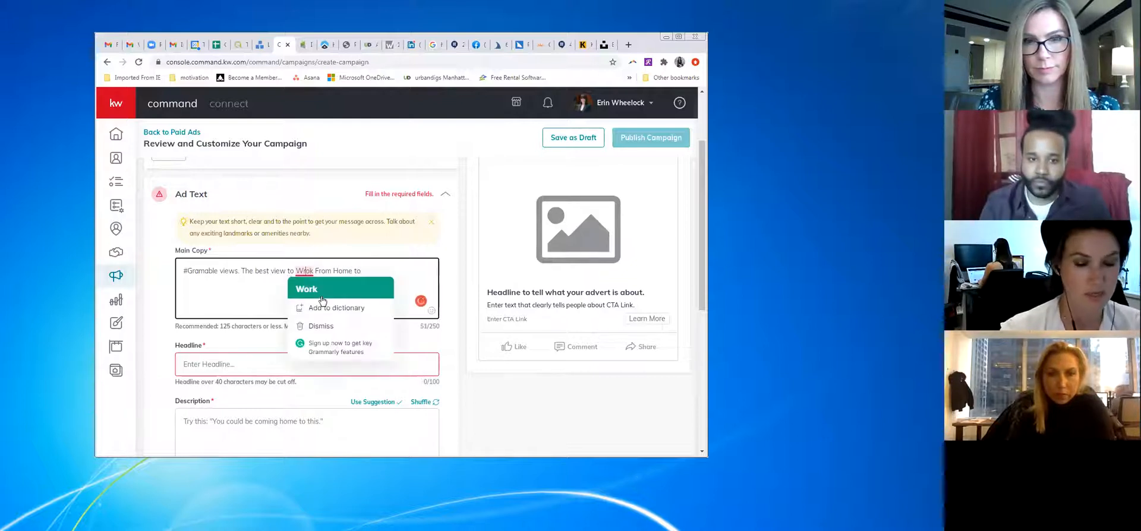
left_click(321, 296)
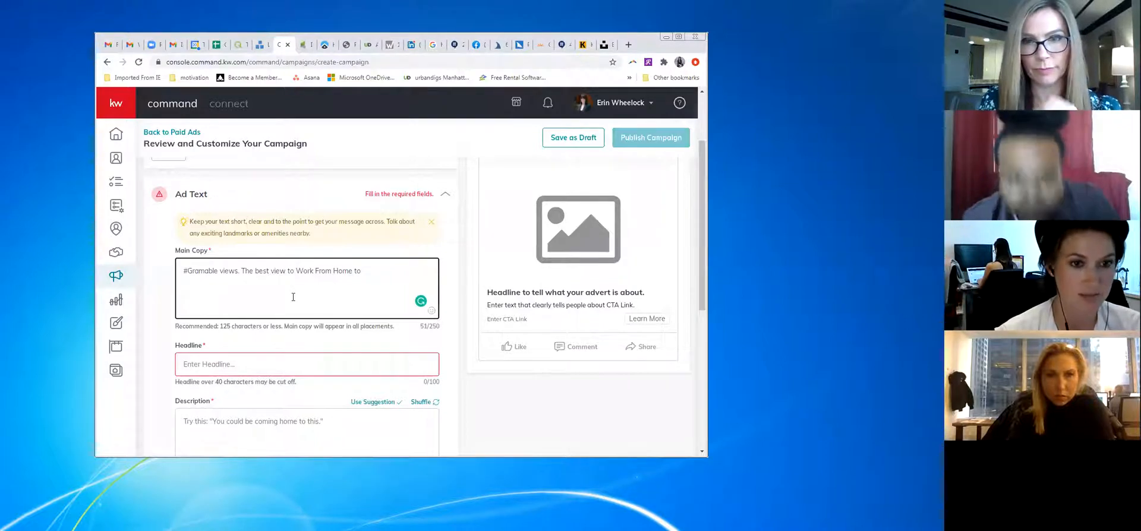
type("s")
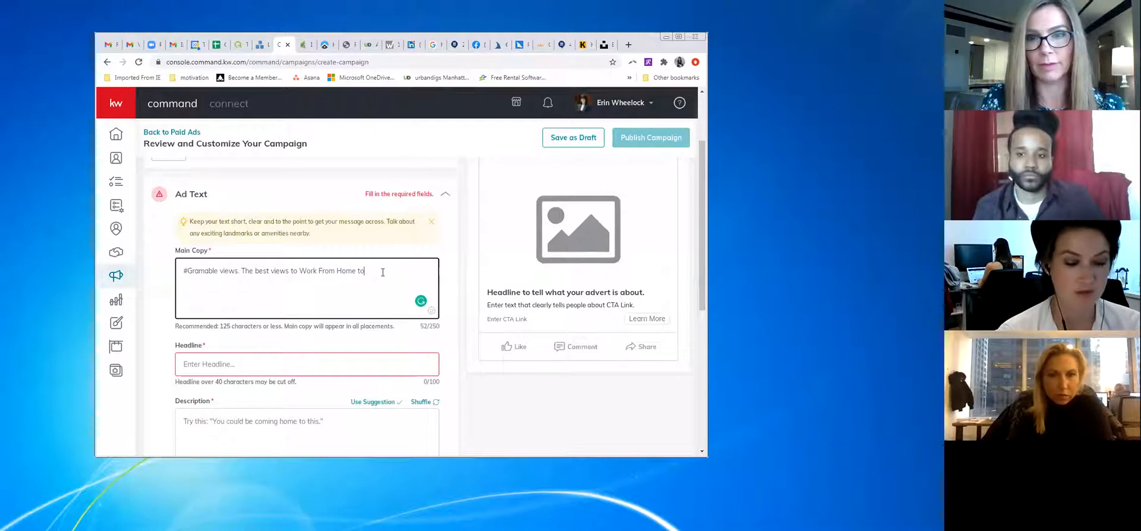
type("!!")
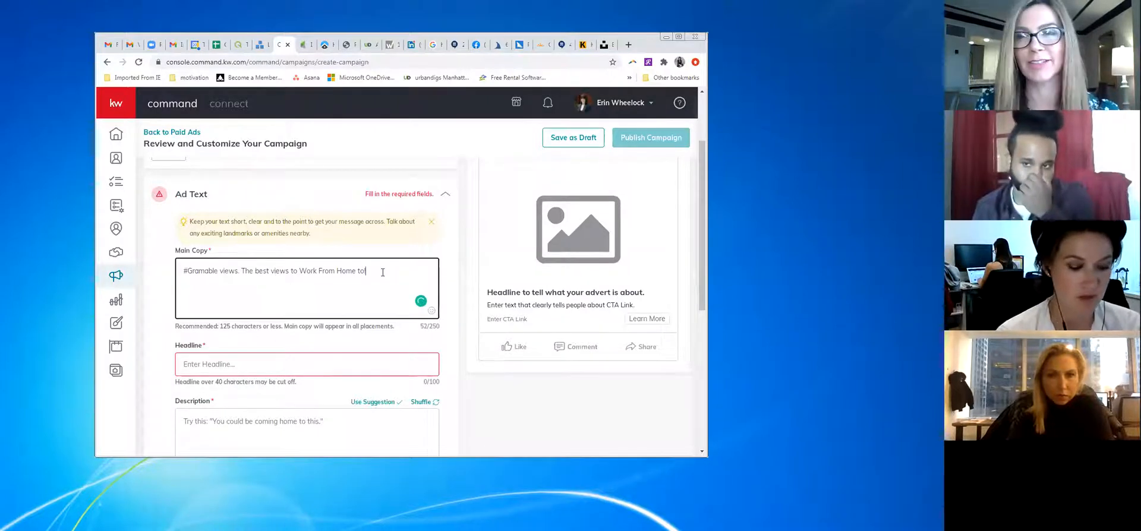
Replace a drafted second line with the amenity bullets '*Doorman *Gym'
key("Return")
type("This junior ")
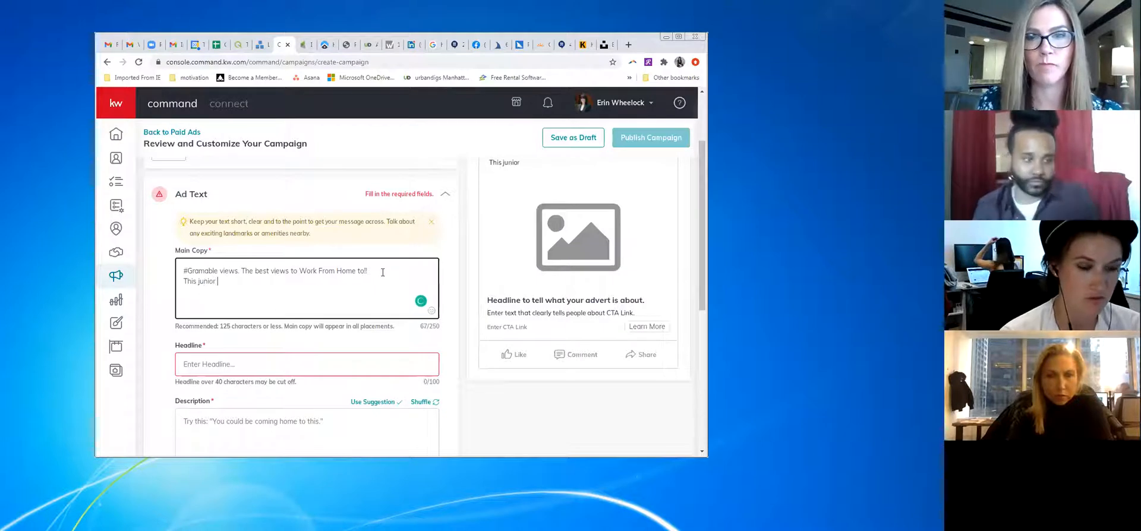
type("one")
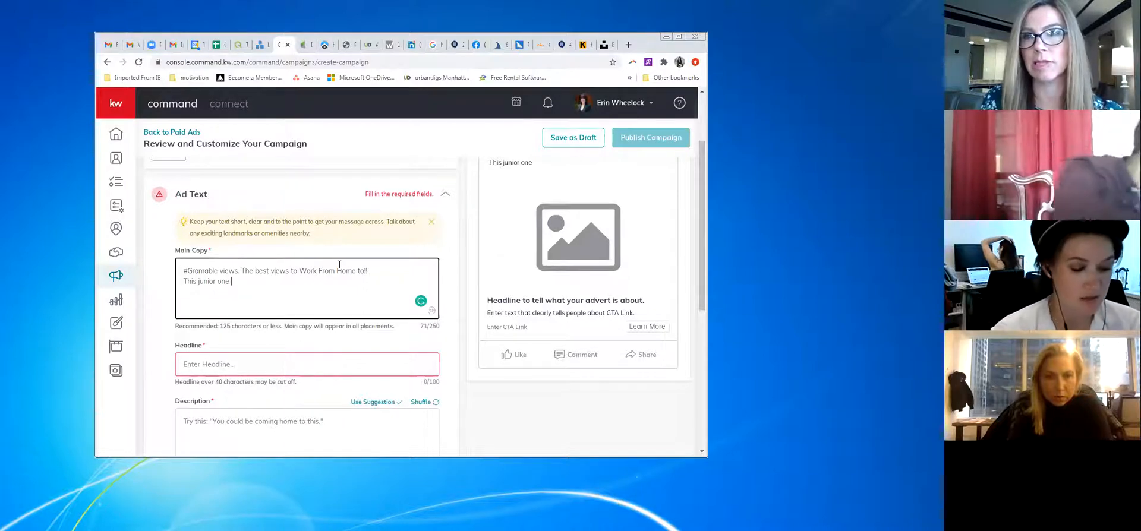
type("he")
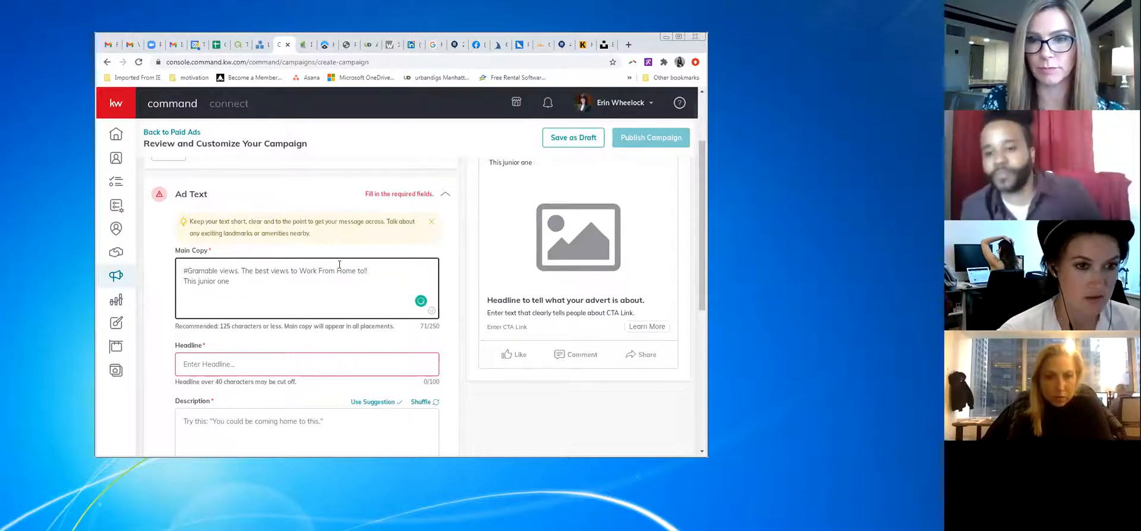
key("BackSpace")
key("BackSpace")
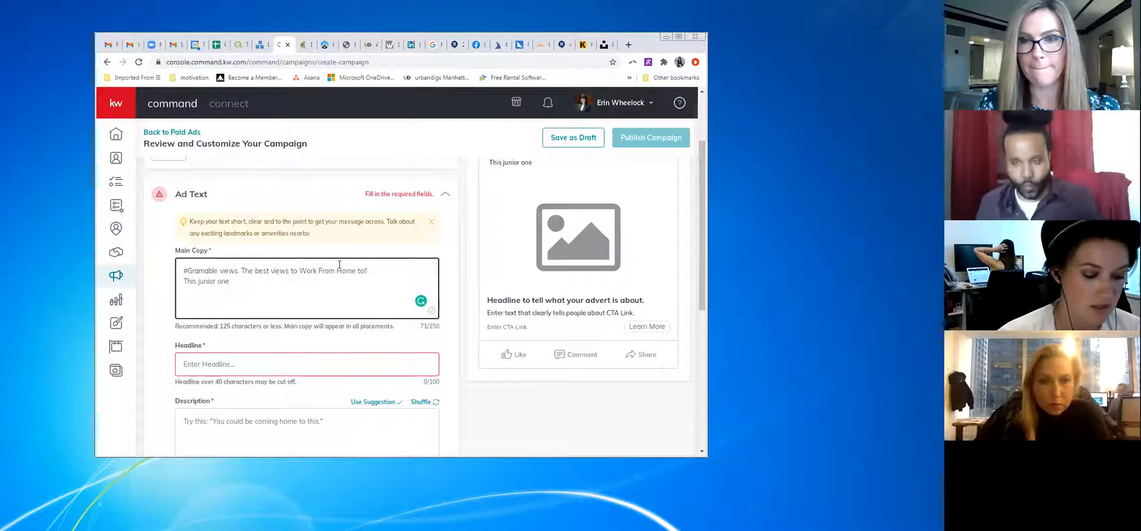
type("includes")
key("BackSpace")
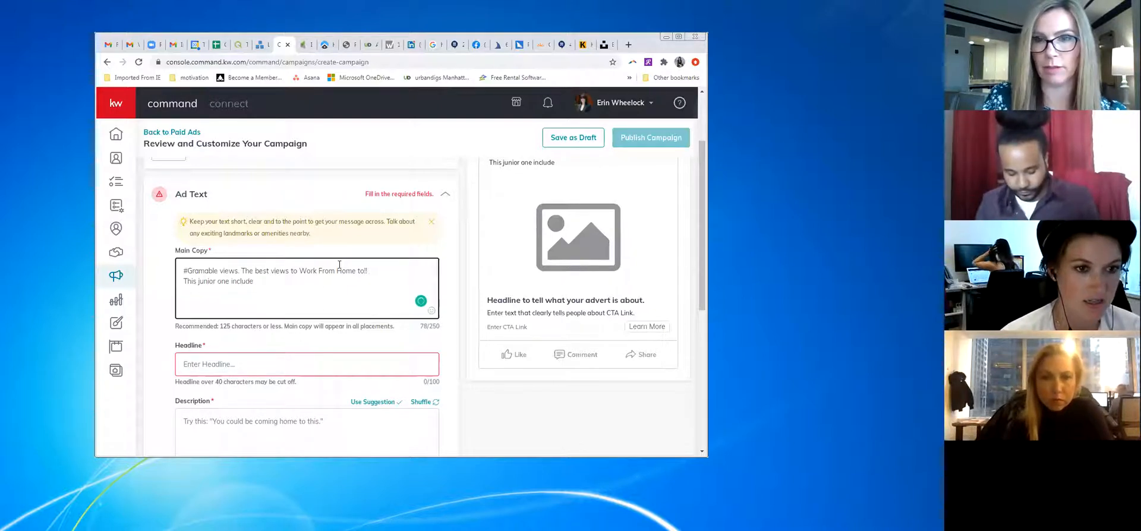
key("BackSpace")
key("BackSpace")
key("BackSpace")
key("BackSpace")
key("BackSpace")
key("BackSpace")
key("BackSpace")
key("BackSpace")
key("BackSpace")
key("BackSpace")
key("BackSpace")
key("BackSpace")
key("BackSpace")
key("BackSpace")
key("BackSpace")
key("BackSpace")
key("BackSpace")
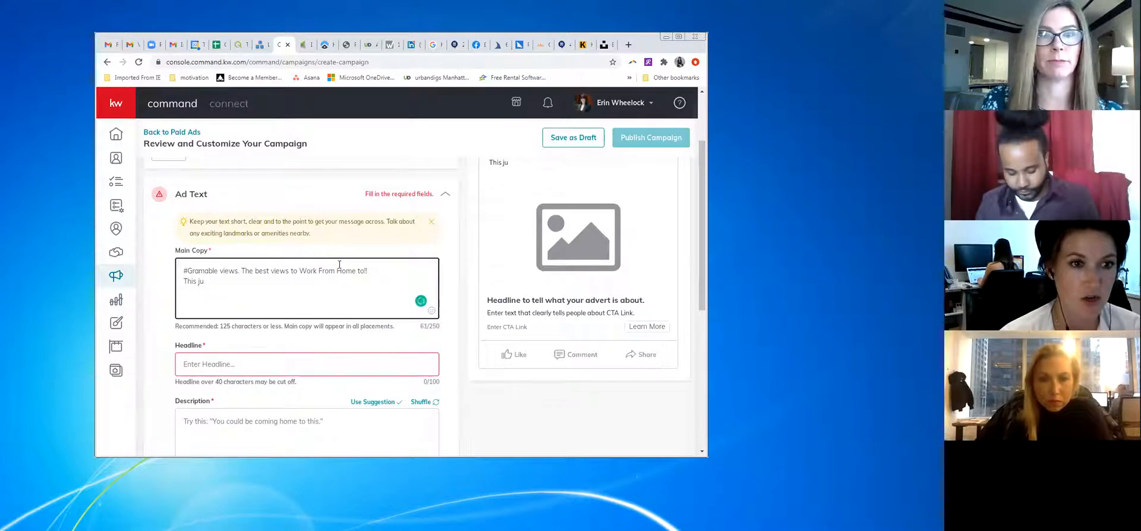
key("BackSpace")
key("BackSpace")
key("BackSpace")
key("BackSpace")
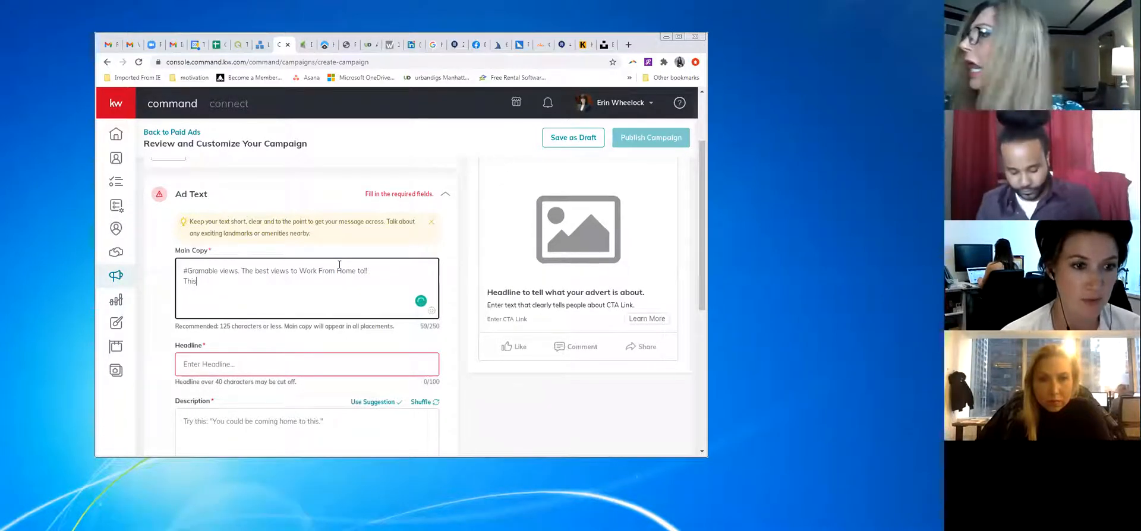
type("*")
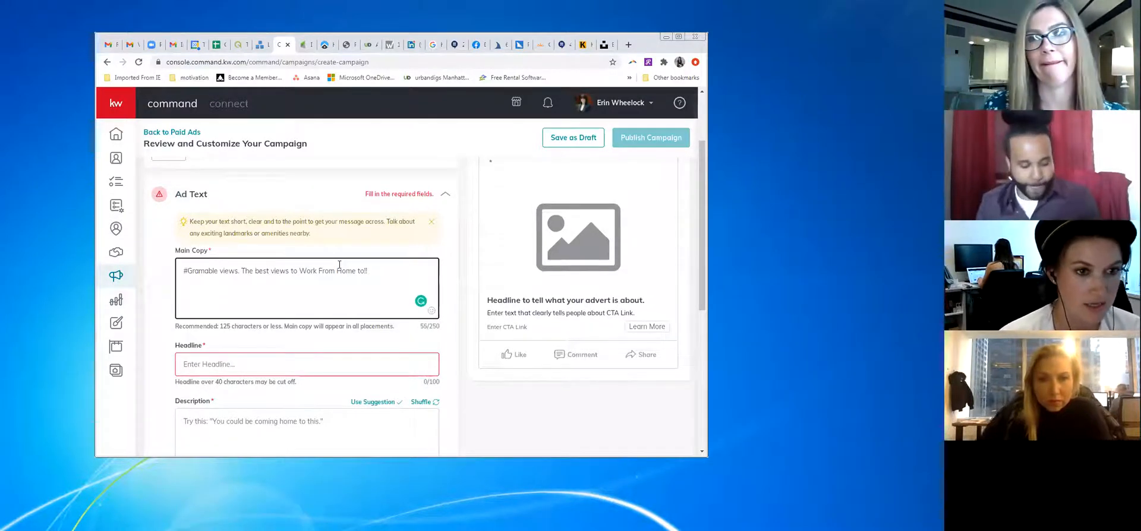
type("D")
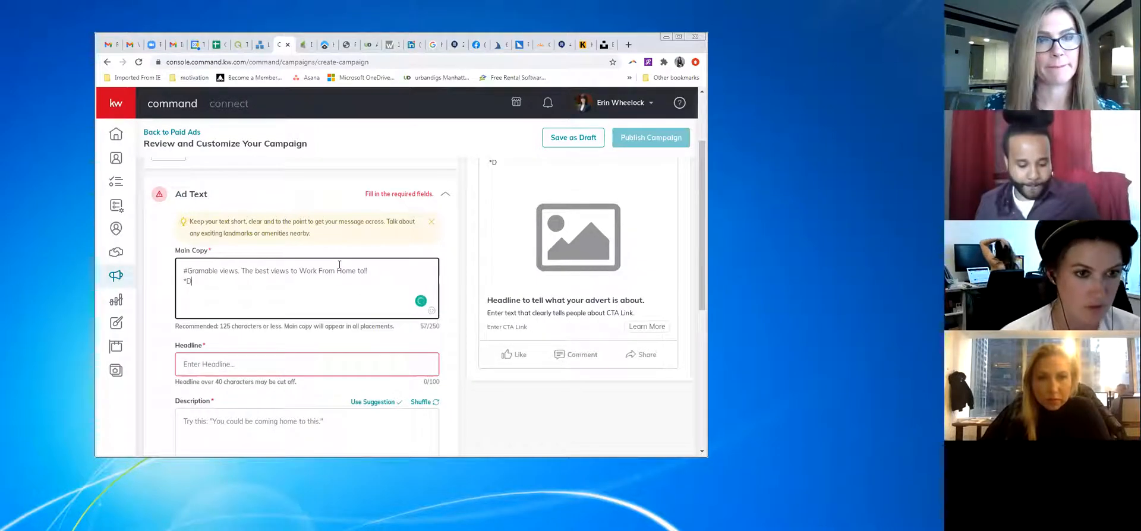
type("oorman ")
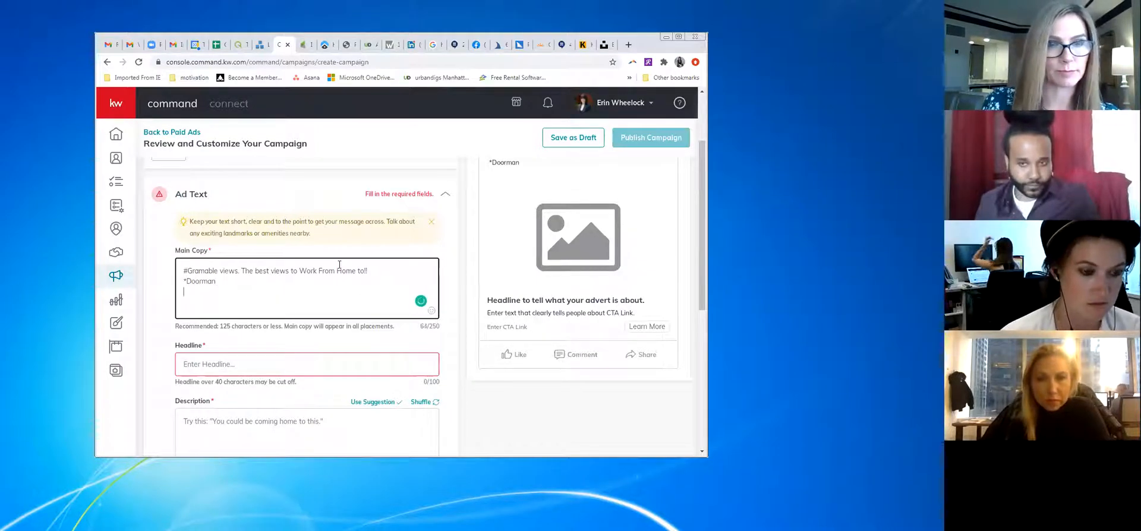
type("*Gym")
Add the bullets *Private Park, *Gut Renovated and *Direct Sunset Views on separate lines
key("Return")
type("*")
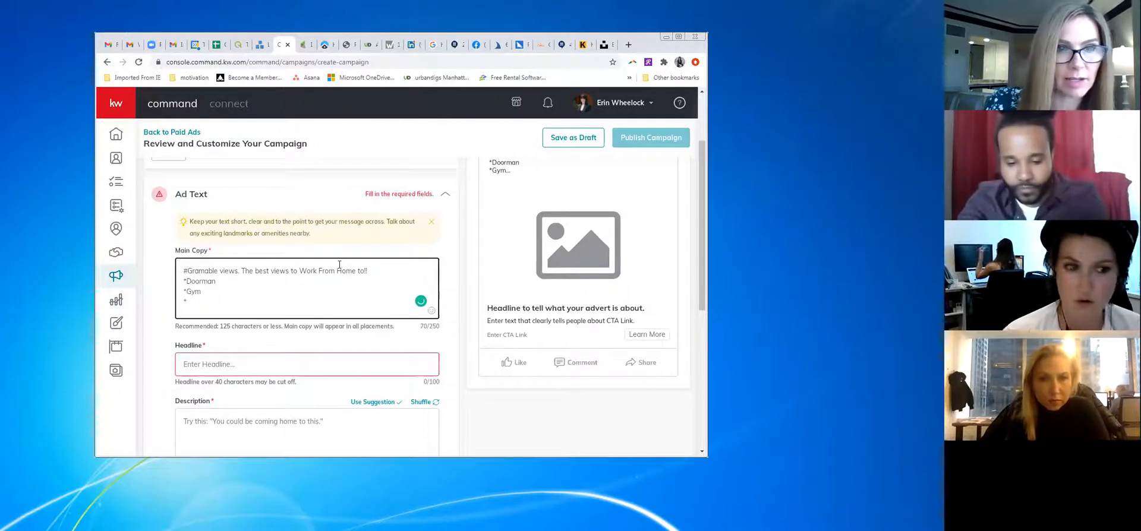
type("Pl")
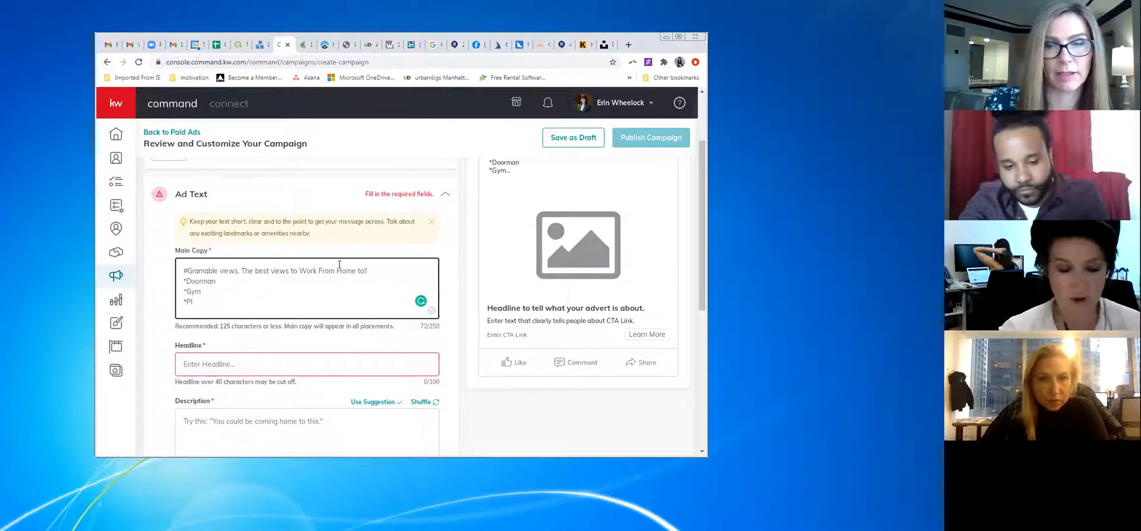
type("rivate Park")
key("Return")
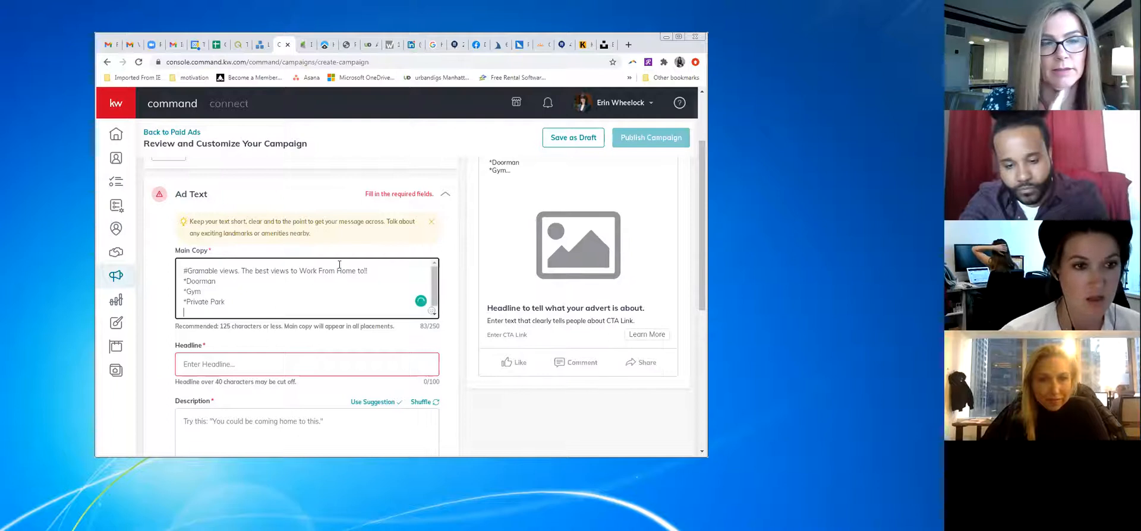
type("*Gut Renovated")
key("Return")
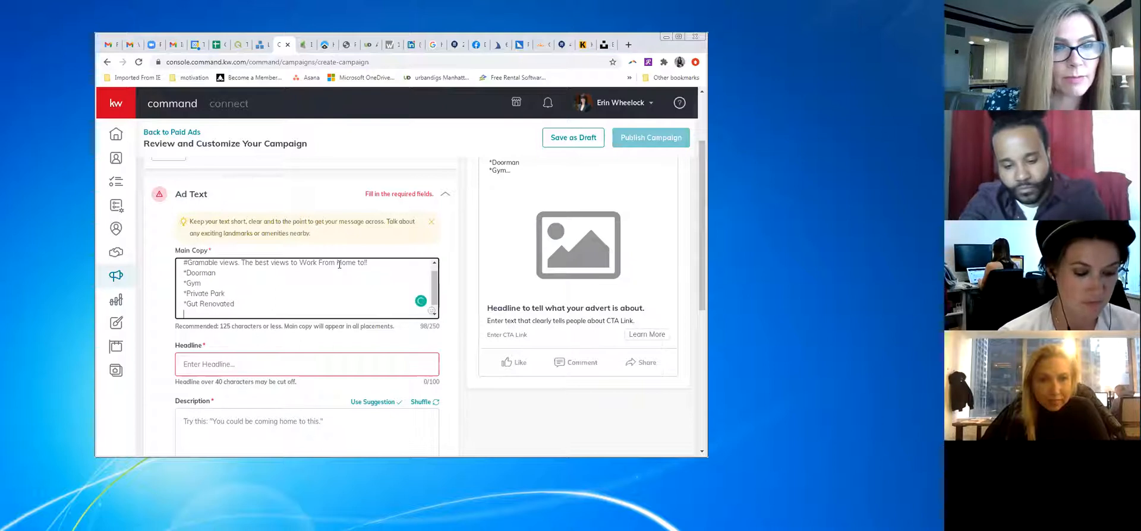
type("*D")
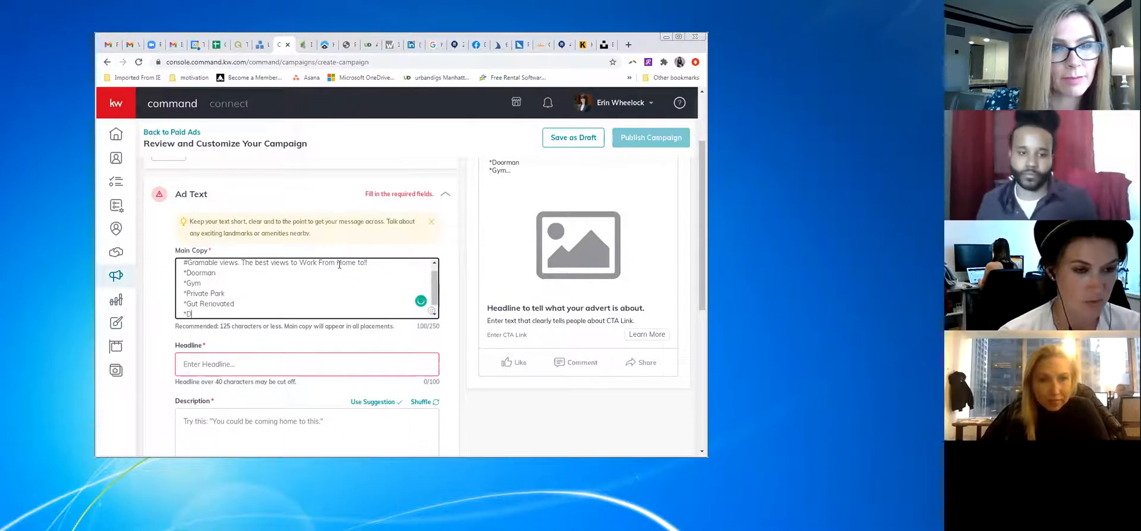
type("irect S")
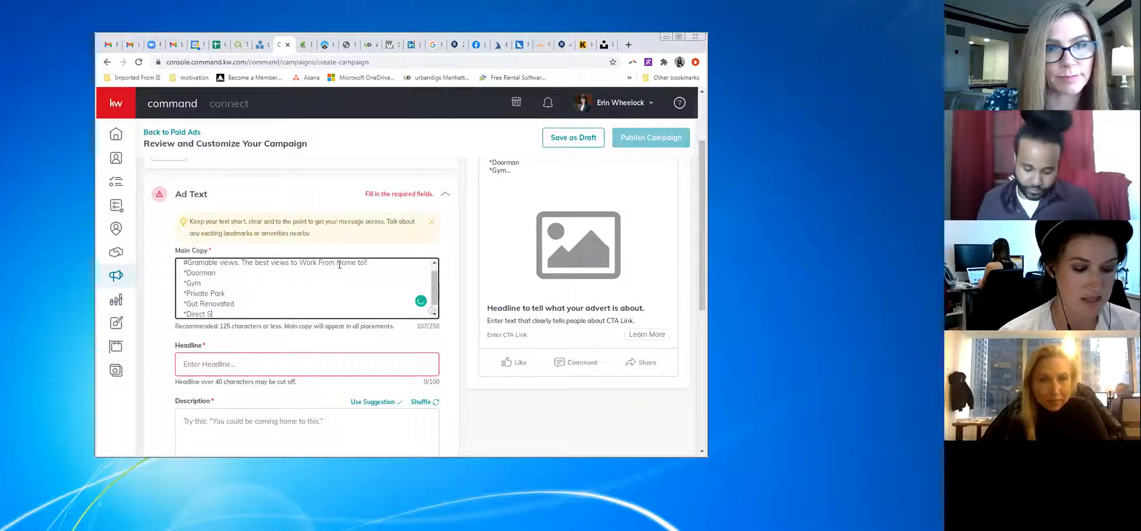
type("unset Views")
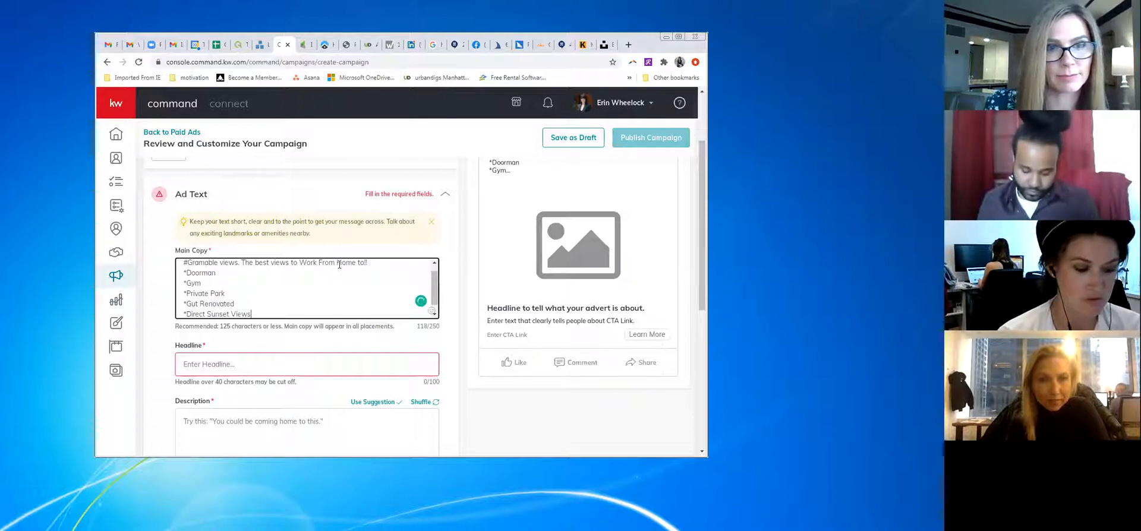
key("Return")
Replace the 'Need I say more...' closing line with 'Click below to learn more!'
type("Need I say")
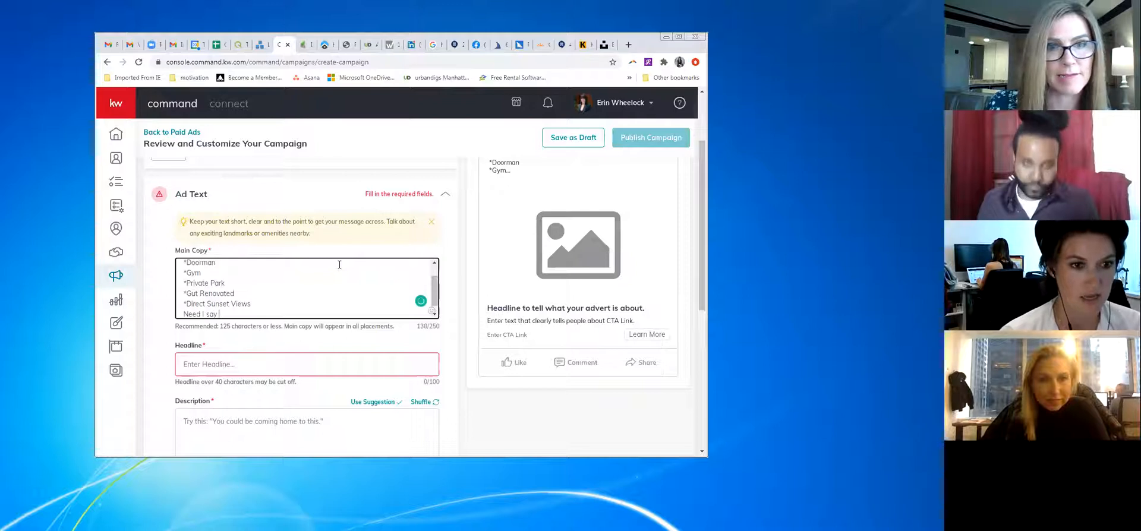
type("more...")
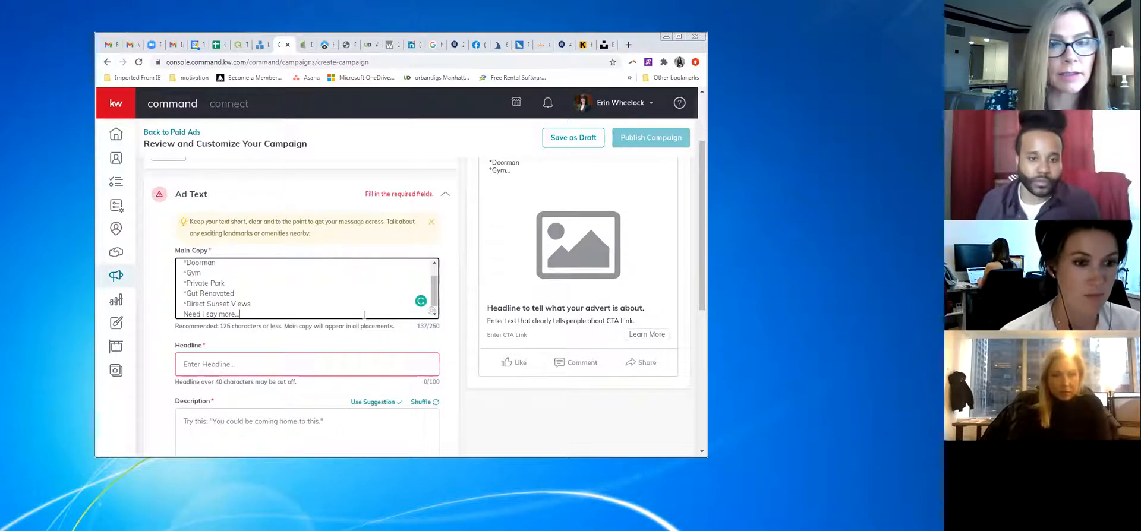
key("BackSpace")
key("BackSpace")
key("BackSpace")
key("BackSpace")
key("BackSpace")
key("BackSpace")
key("BackSpace")
key("BackSpace")
key("BackSpace")
key("BackSpace")
key("BackSpace")
key("BackSpace")
key("BackSpace")
key("BackSpace")
key("BackSpace")
key("BackSpace")
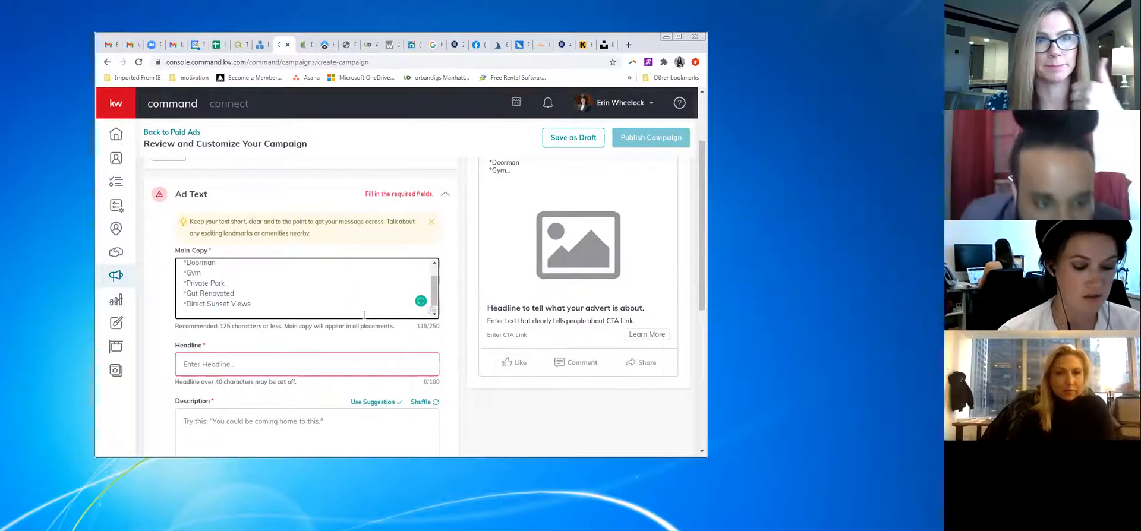
type("Clock")
key("BackSpace")
type("i")
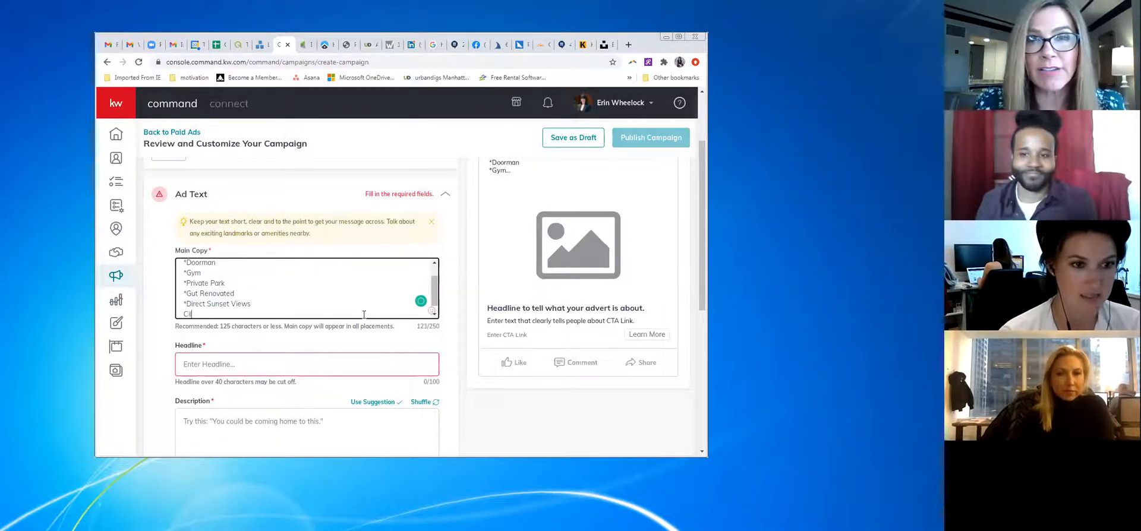
type("ck Below to")
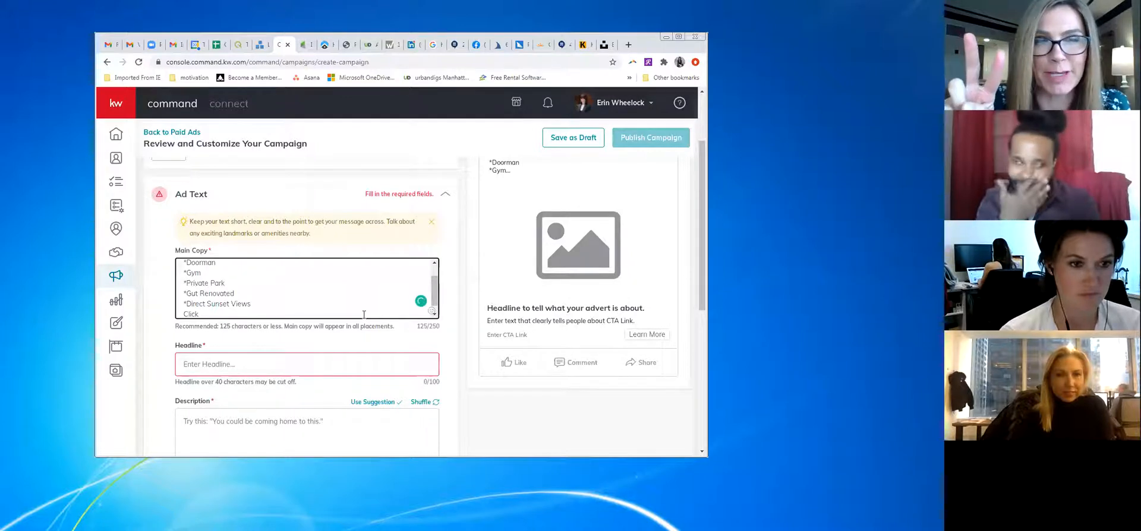
type("below to learn more!")
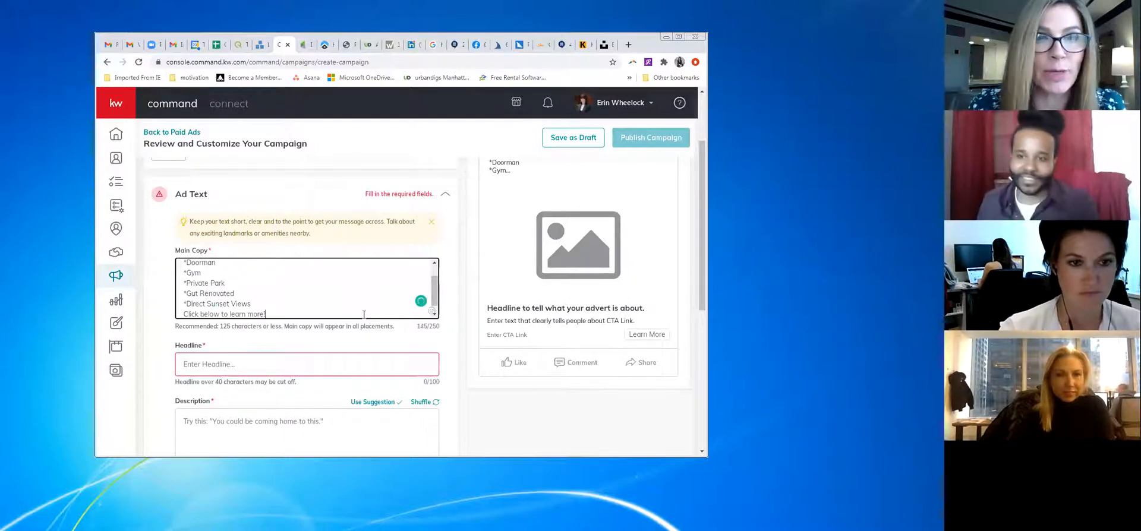
left_click(432, 312)
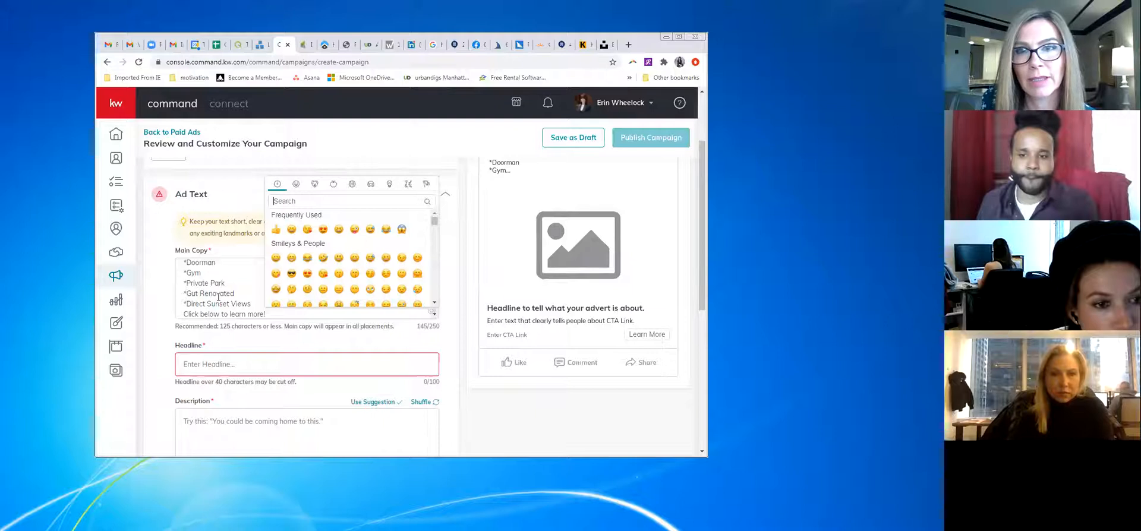
scroll(218, 297, "up", 1)
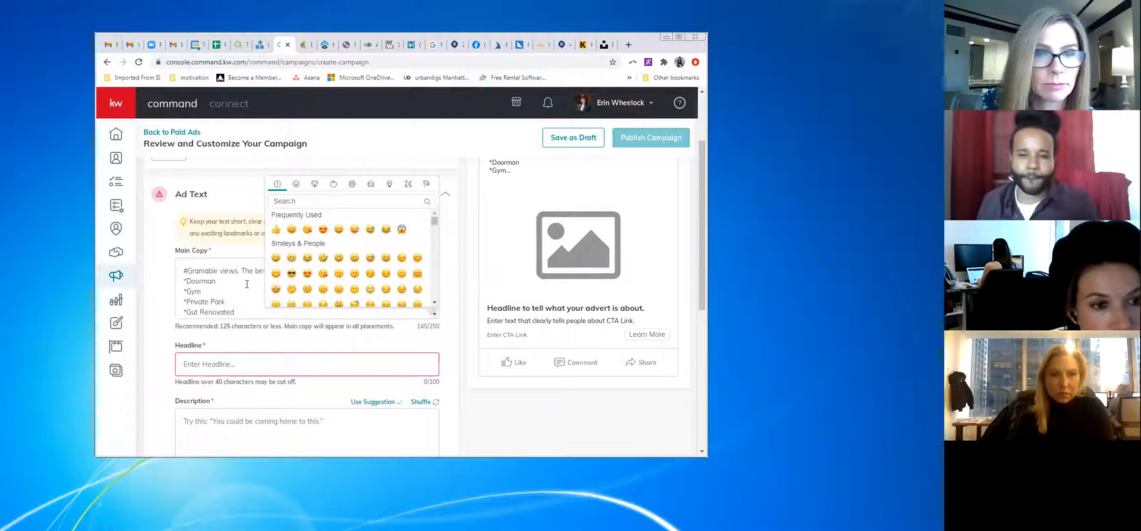
left_click(243, 284)
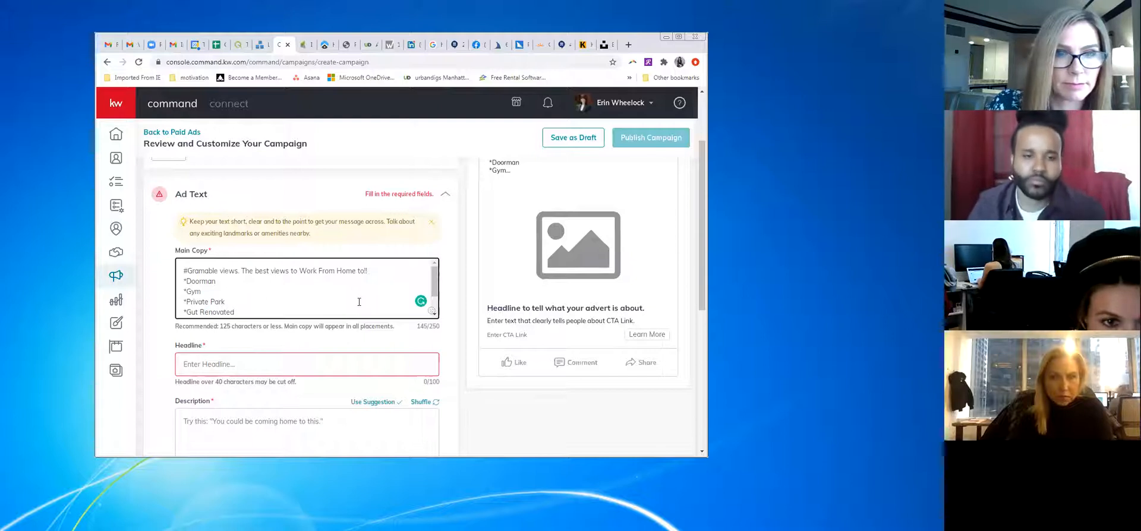
Change 'to Work From Home to!!' in the opening line to 'for Working From Home!'
type("!!")
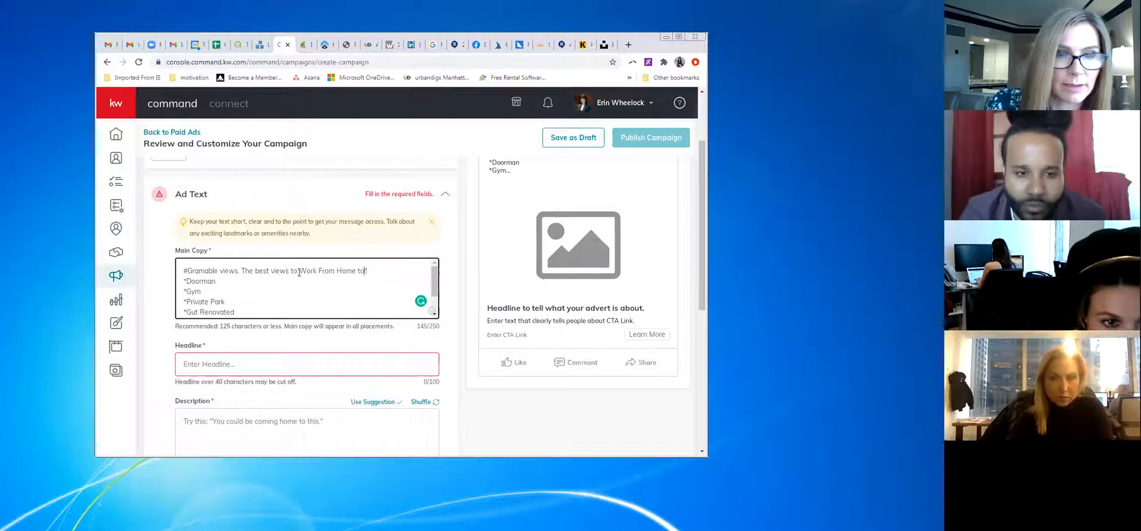
scroll(301, 282, "down", 2)
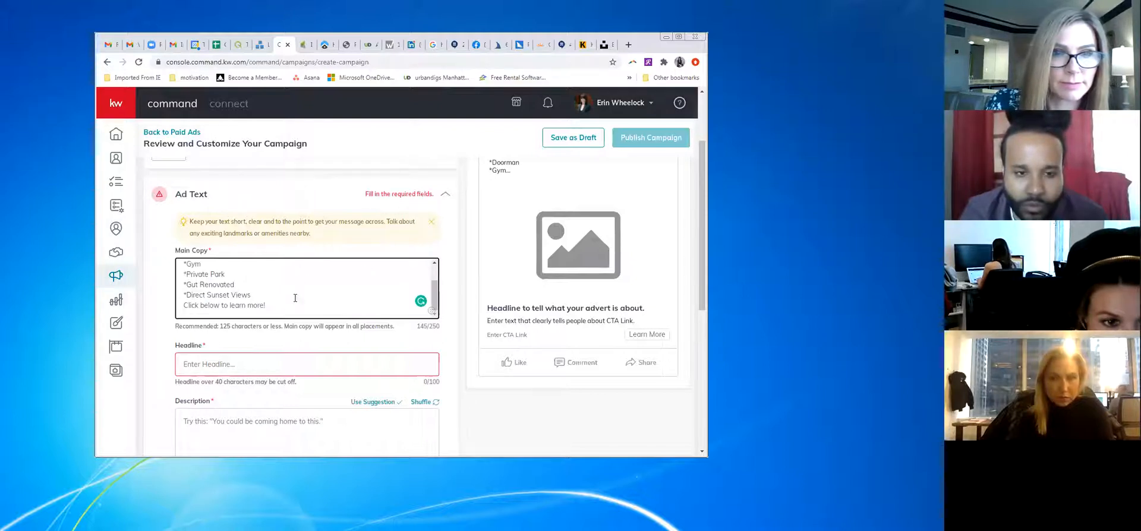
scroll(306, 289, "up", 2)
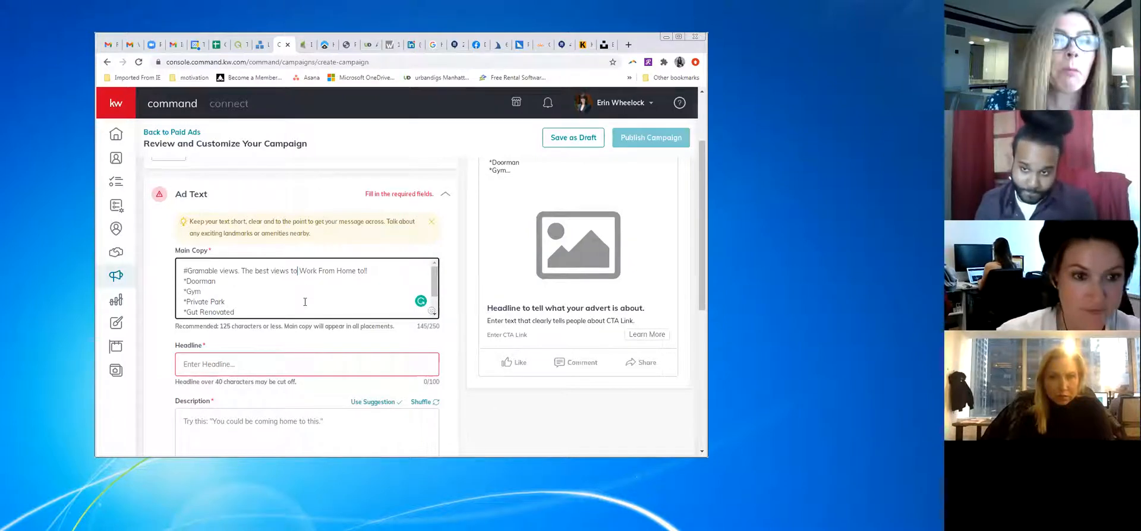
key("BackSpace")
key("BackSpace")
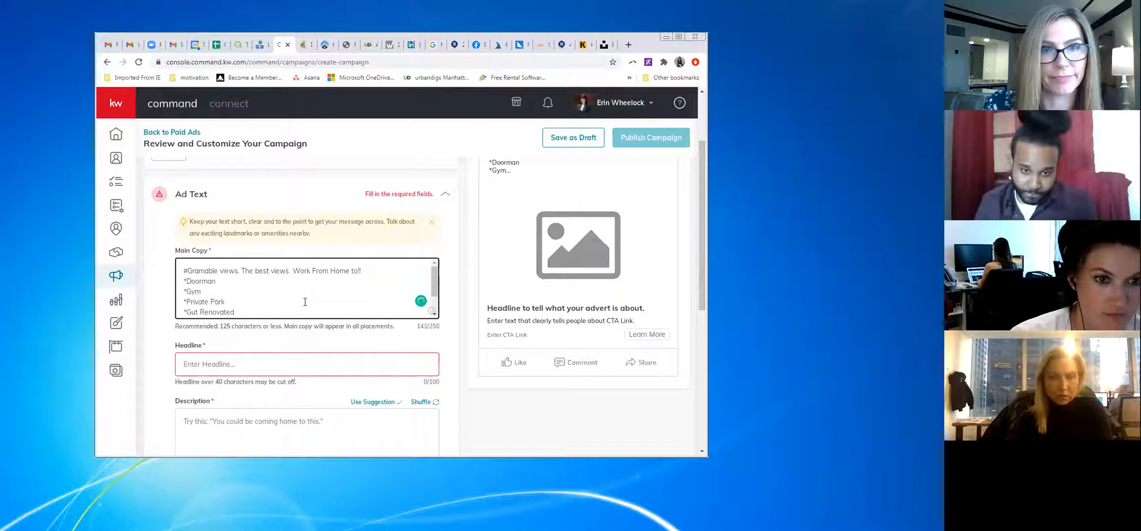
type("for")
key("Right")
type("ing")
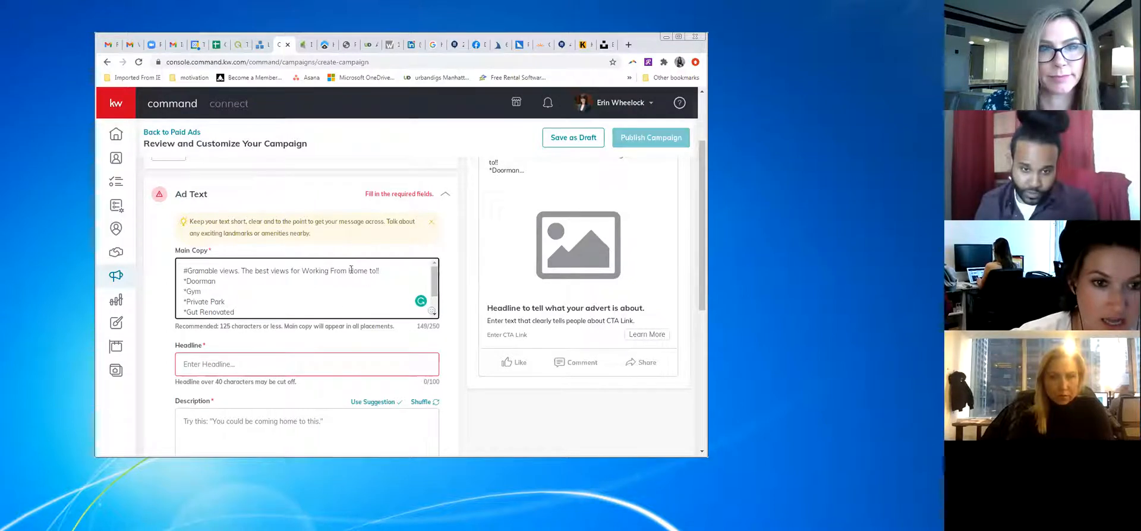
key("BackSpace")
key("BackSpace")
key("BackSpace")
key("BackSpace")
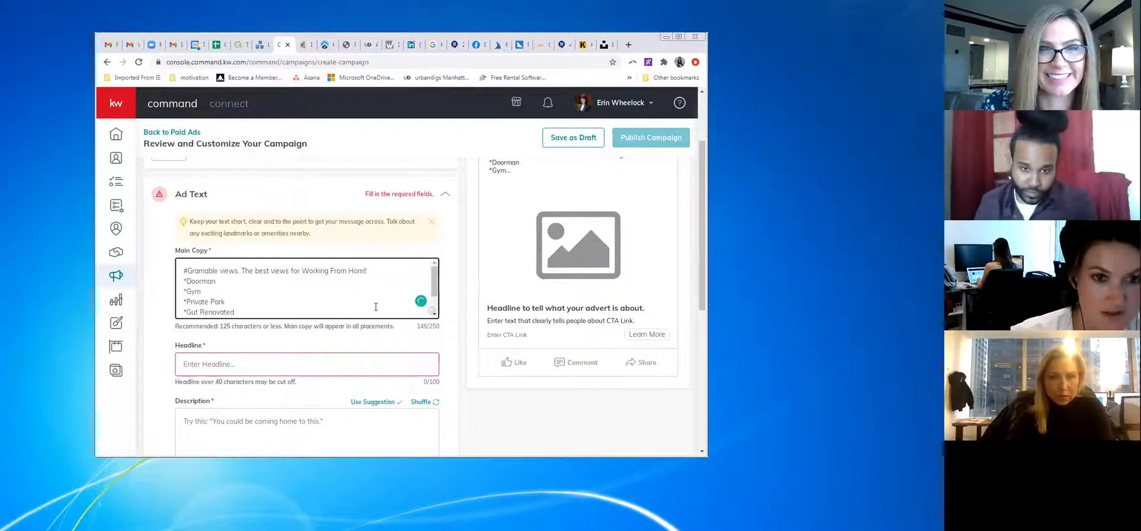
type("e")
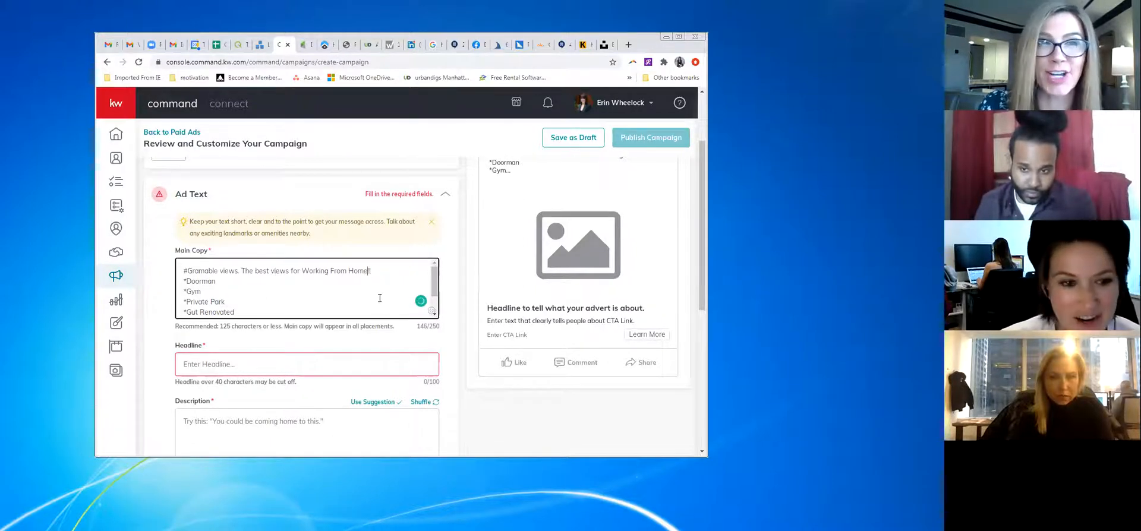
scroll(321, 305, "down", 1)
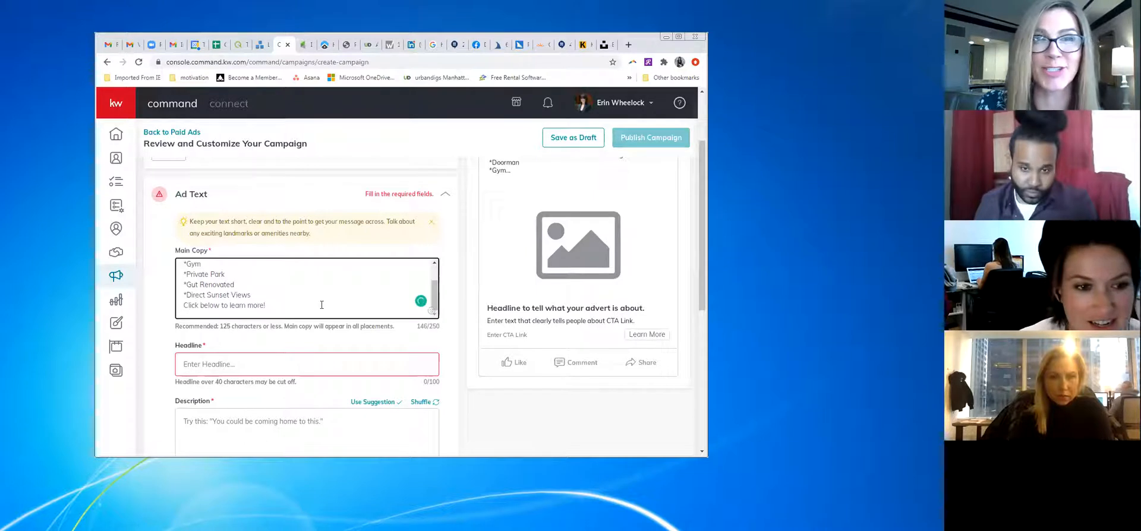
left_click(432, 310)
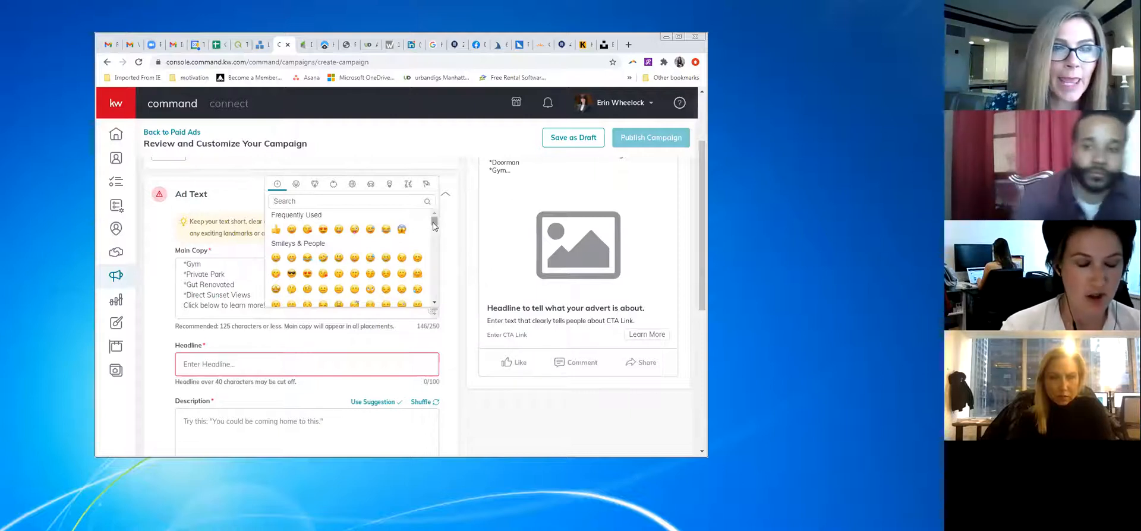
Add two pointing-hand emojis after 'Click below to learn more!' via the 'point' emoji search
left_click(391, 201)
type("point")
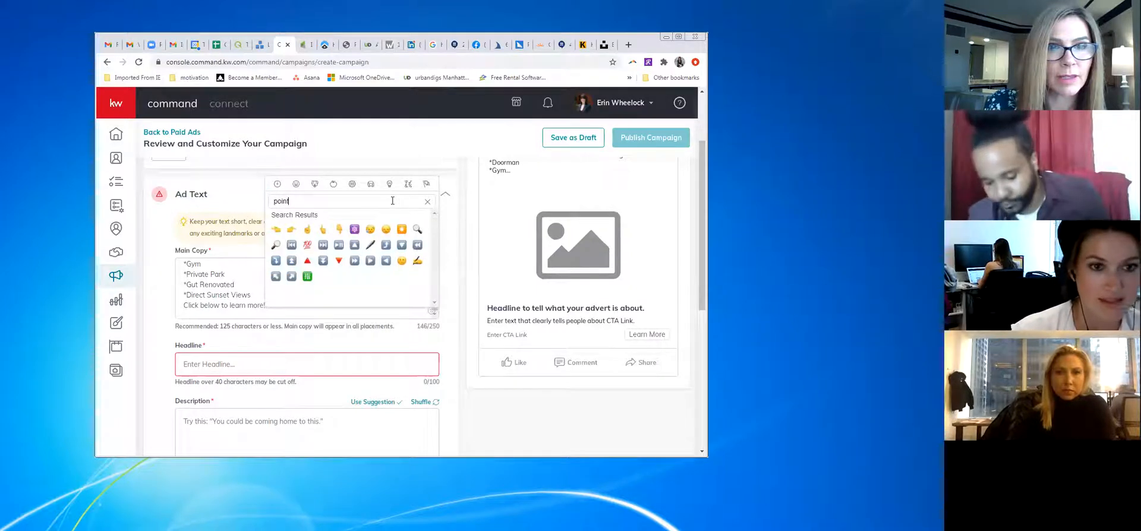
left_click(337, 230)
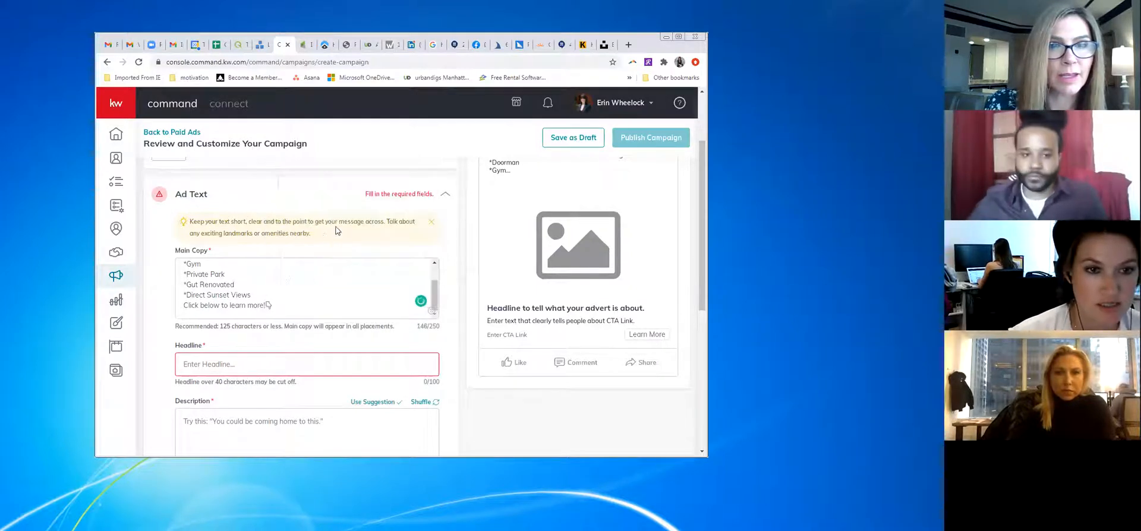
left_click(432, 311)
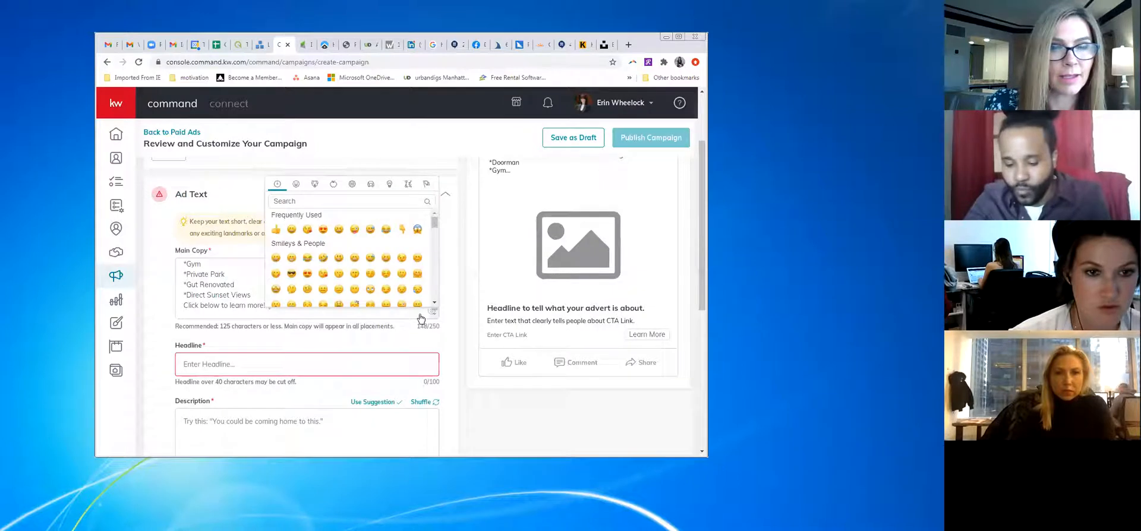
left_click(404, 230)
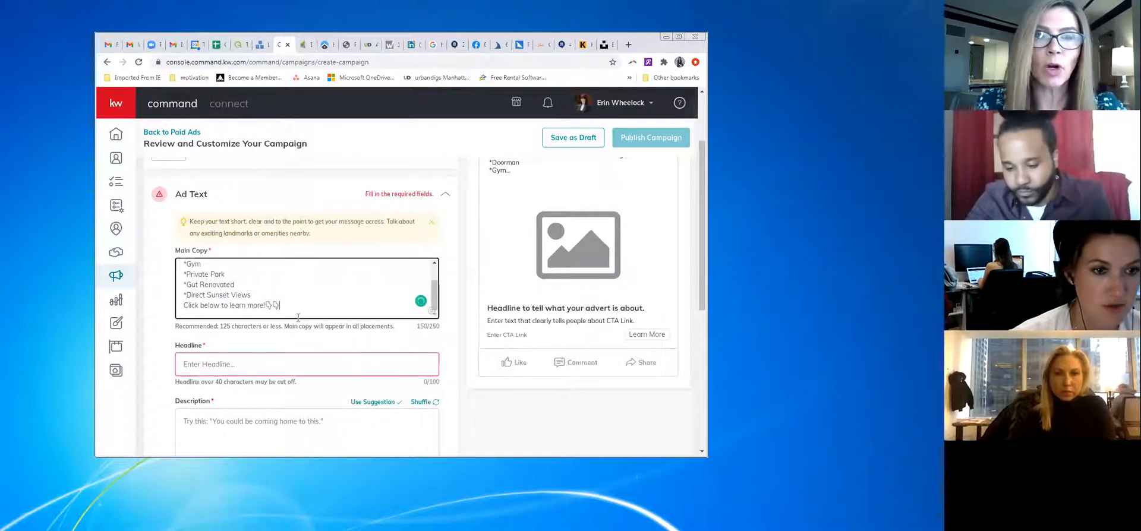
Open the emoji choices again from the headline area and close them without adding one
left_click(295, 364)
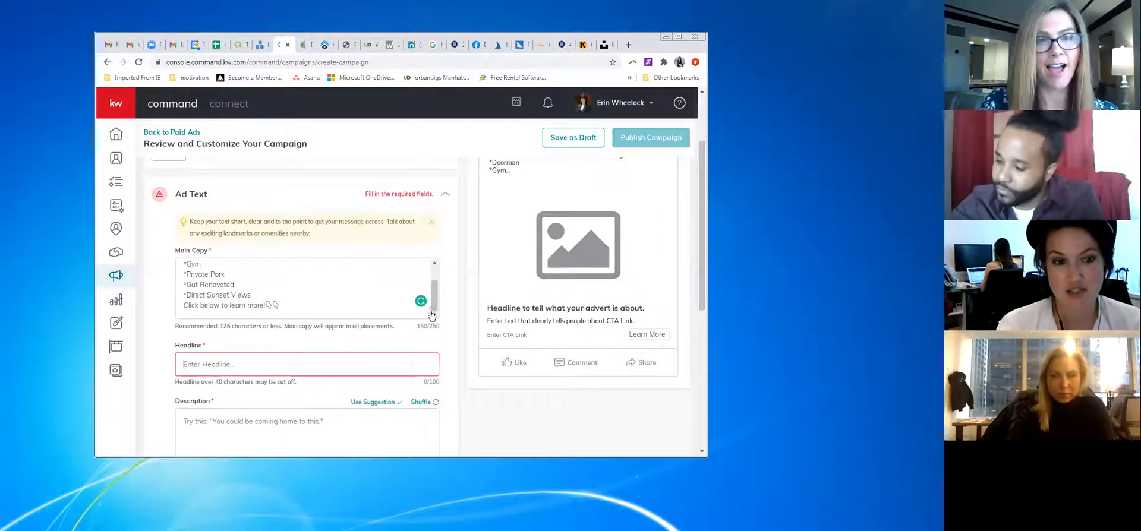
left_click(431, 313)
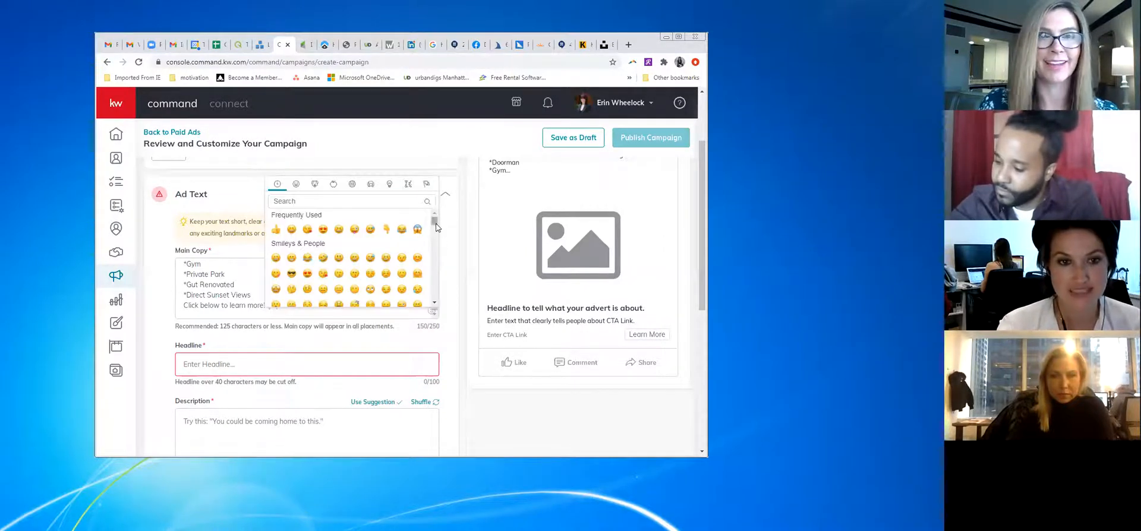
left_click(457, 268)
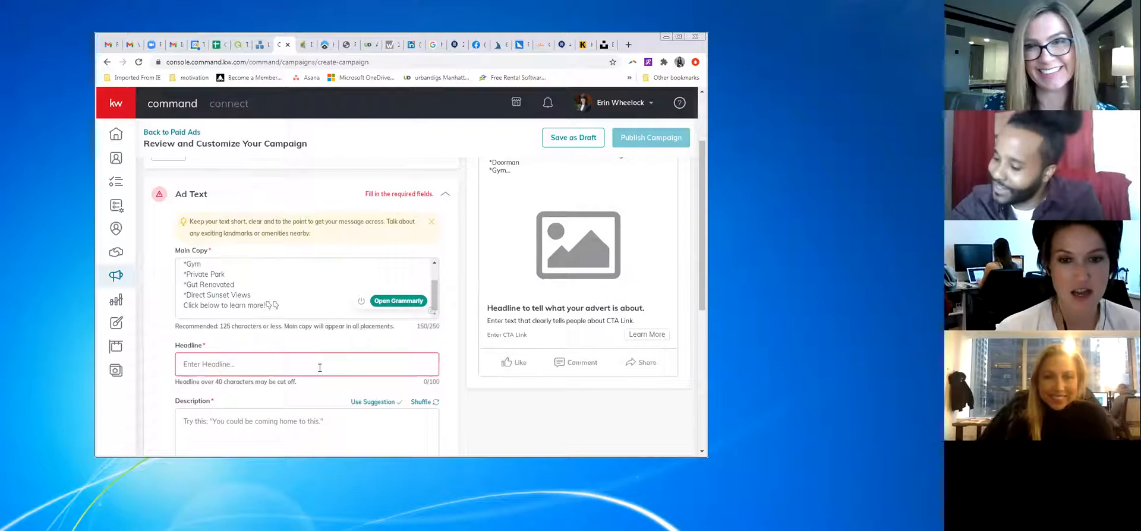
Cut the amenity bullets and closing line from Main Copy and paste them into Description
scroll(537, 266, "up", 2)
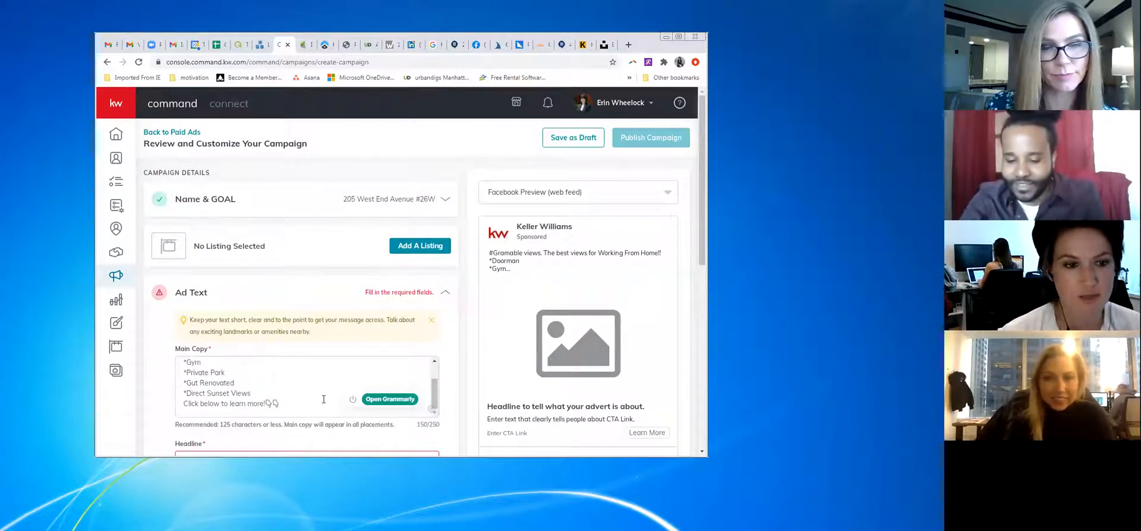
left_click_drag(286, 409, 182, 380)
key("ctrl+c")
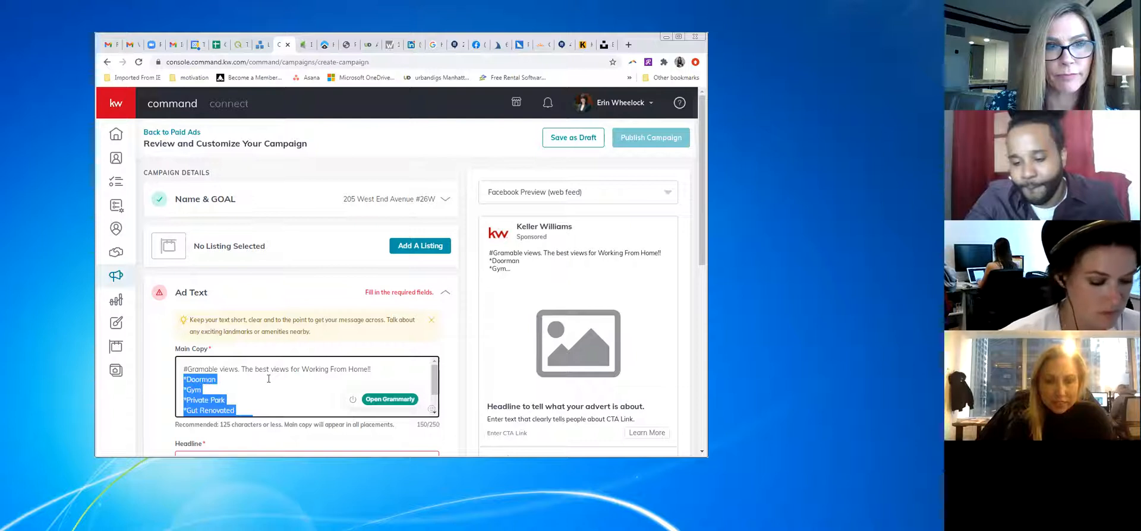
key("BackSpace")
scroll(269, 378, "down", 2)
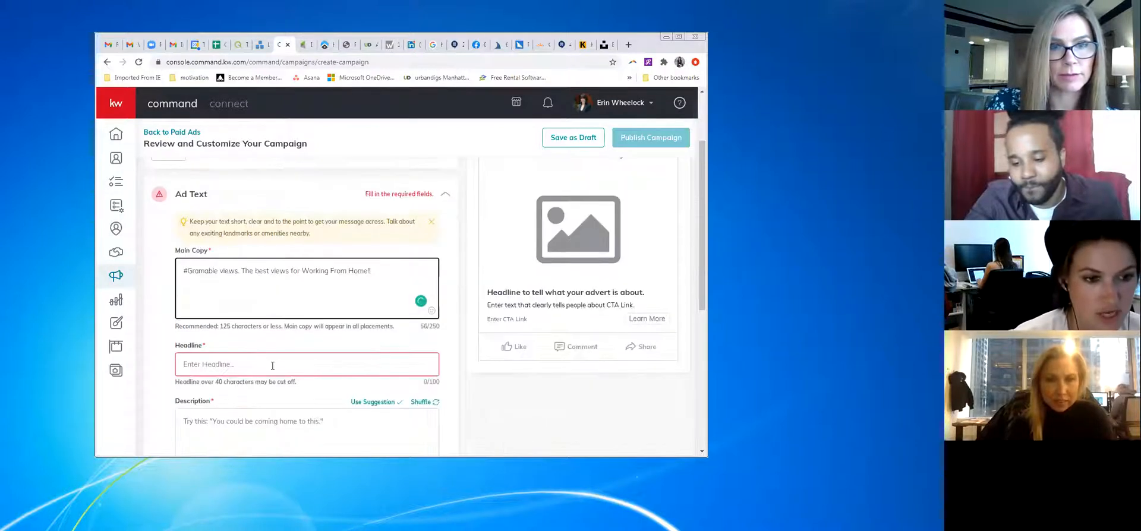
left_click(255, 427)
key("ctrl+v")
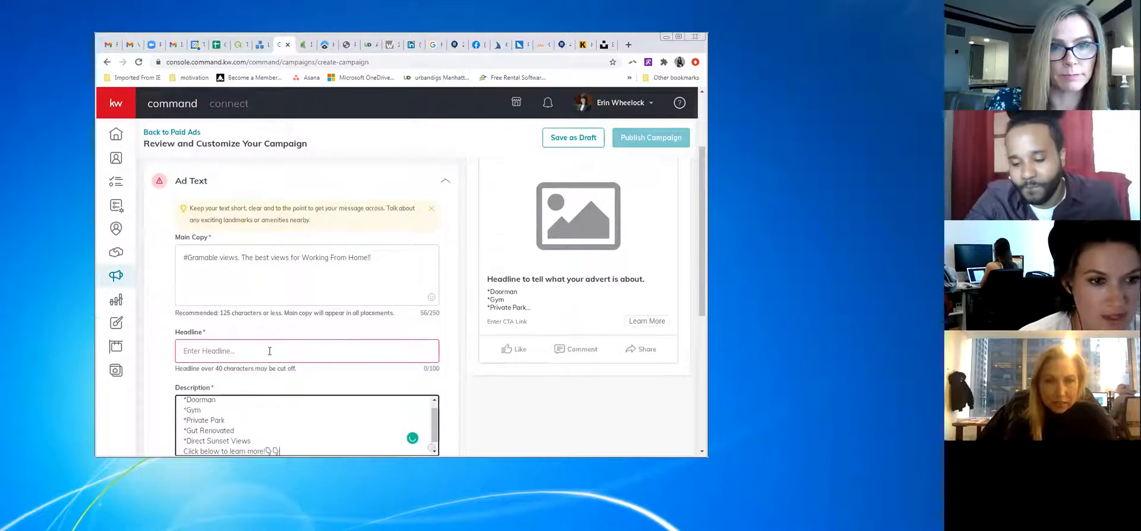
Copy the '#Gramable views' Main Copy text into the Headline field
left_click_drag(371, 258, 176, 262)
key("ctrl+c")
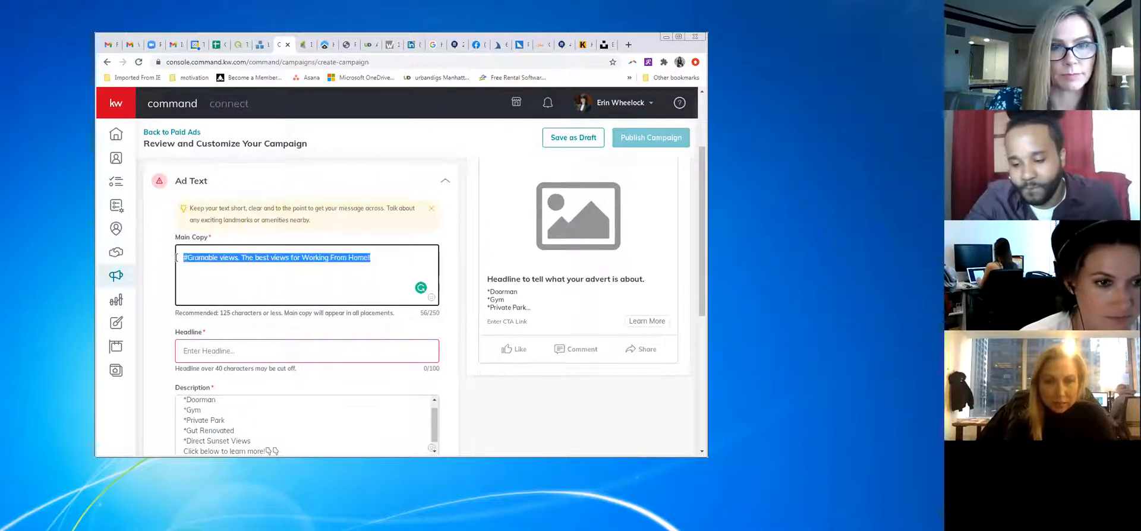
left_click(233, 349)
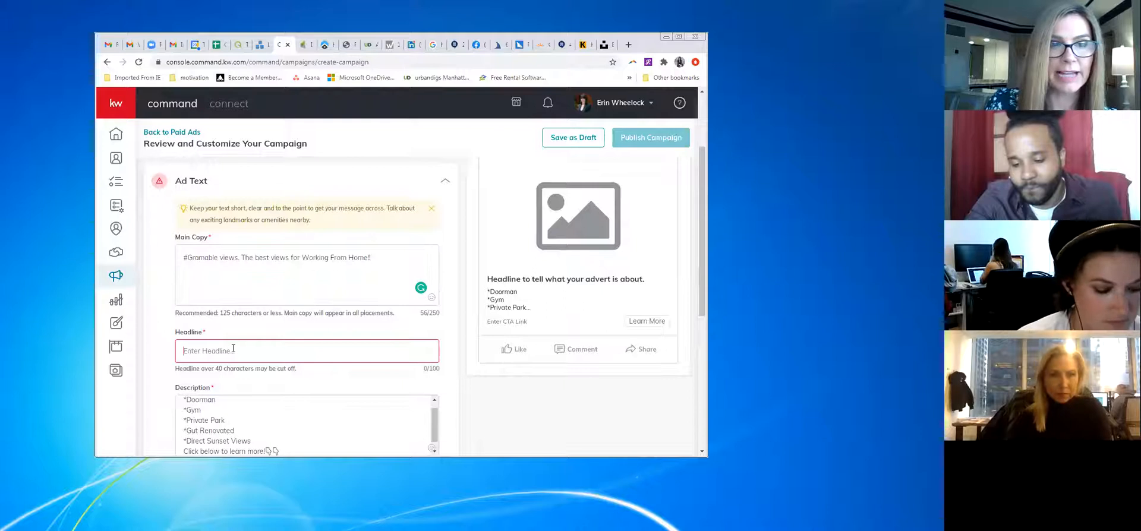
key("ctrl+v")
Replace the Main Copy with 'Brand new, gut reno, UWS Junior-'
triple_click(363, 290)
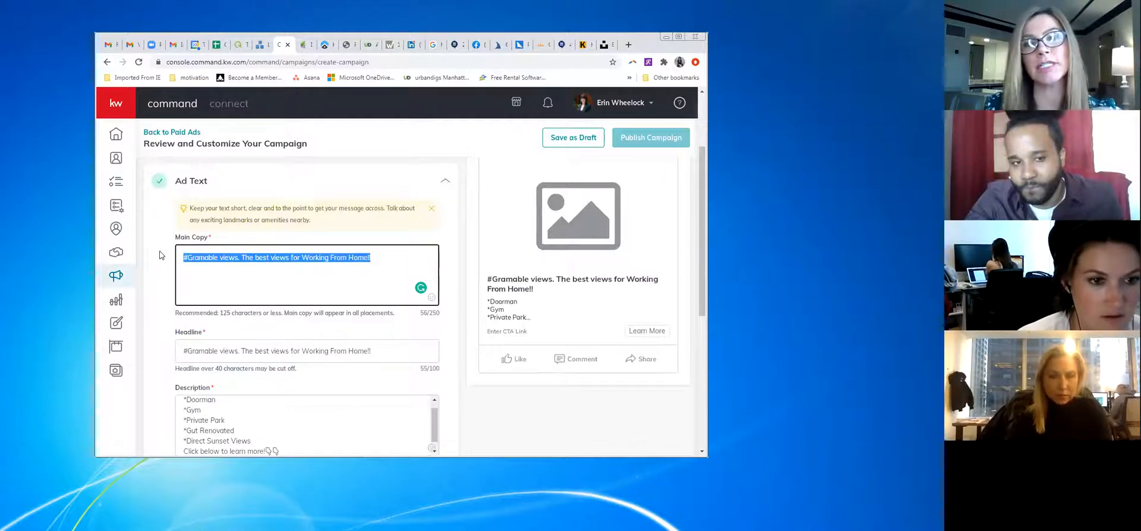
type("B")
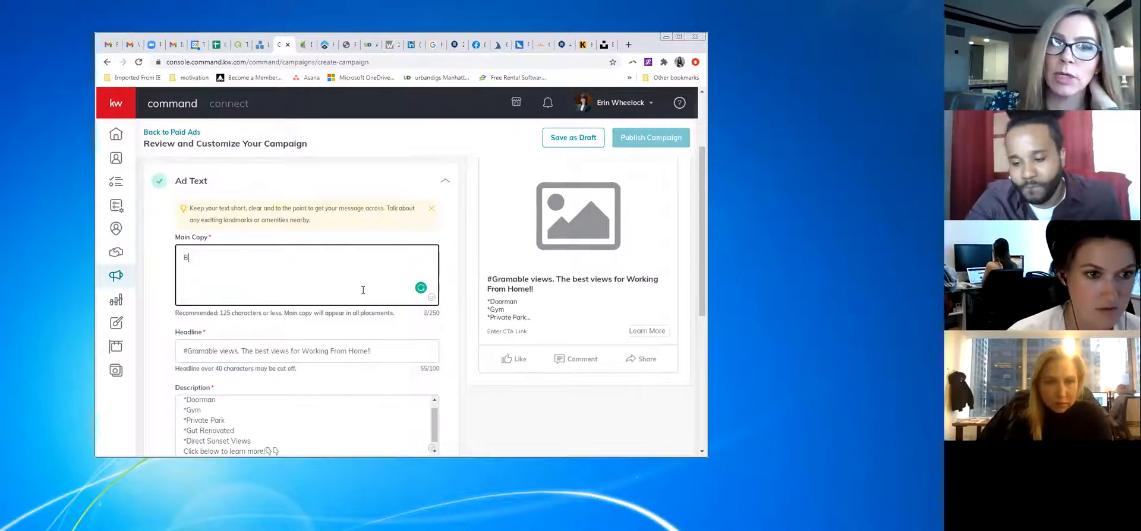
type("rand new")
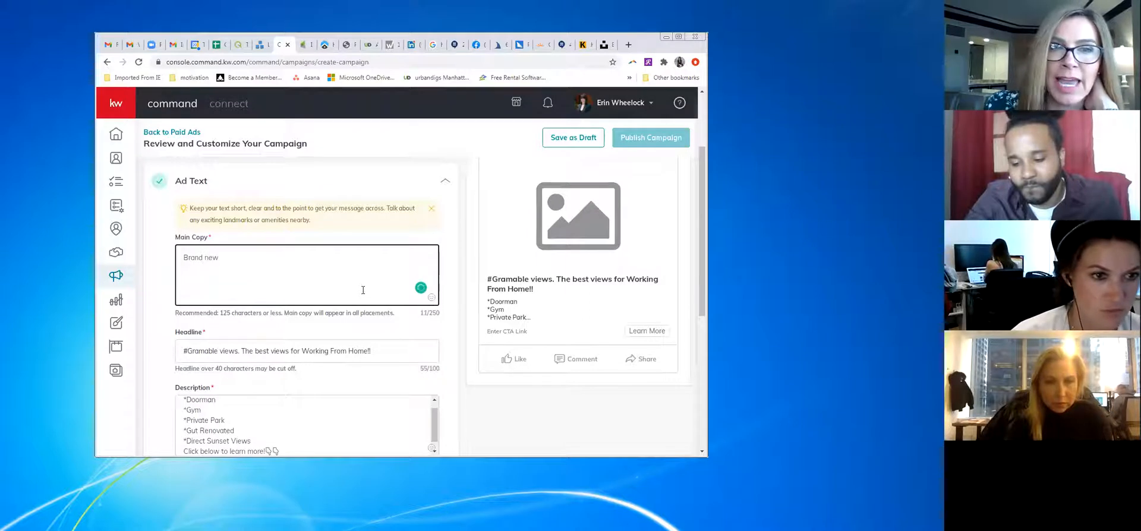
key("BackSpace")
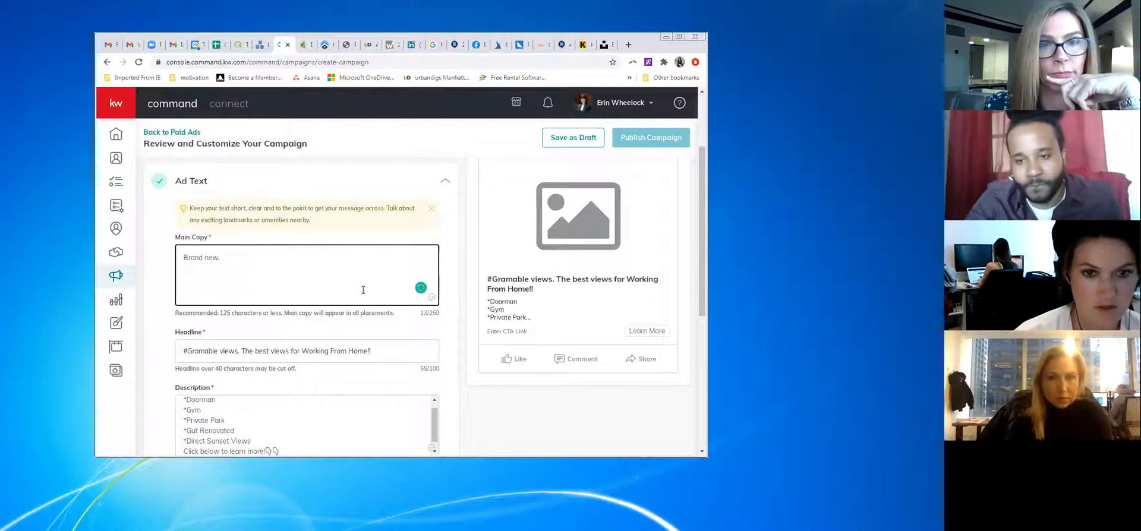
type("gut renoi,")
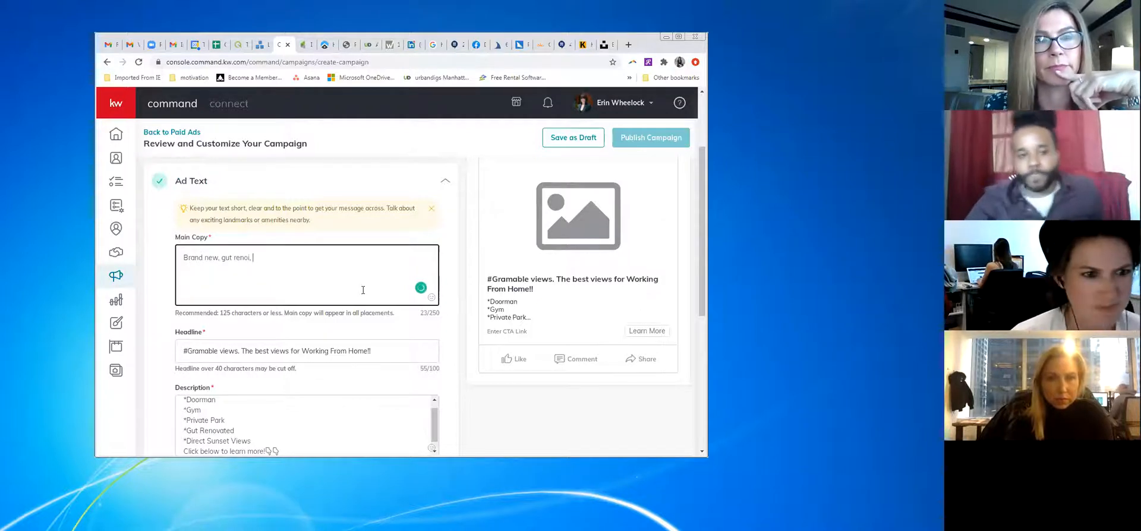
key("BackSpace")
key("BackSpace")
key("BackSpace")
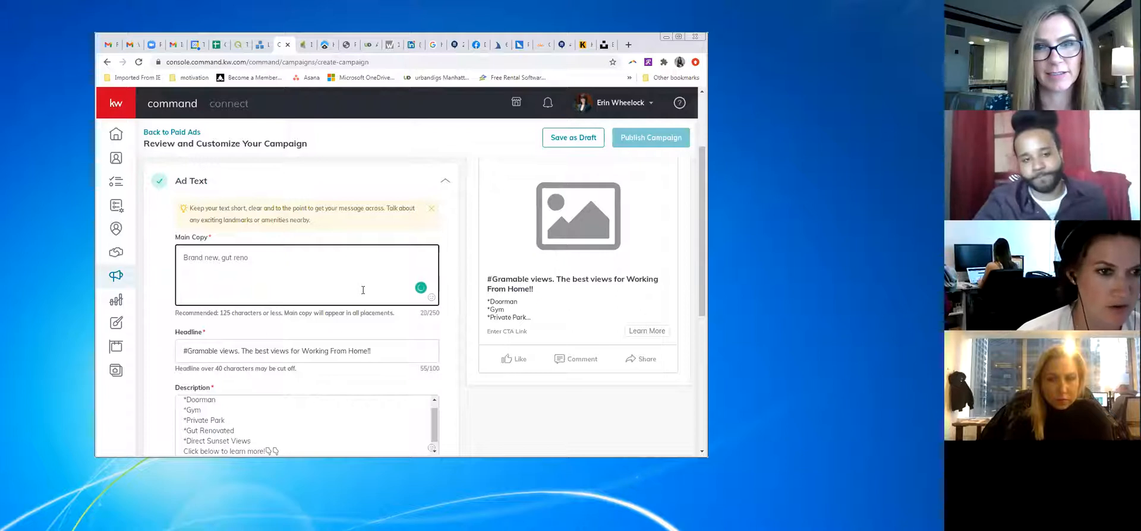
type(", ")
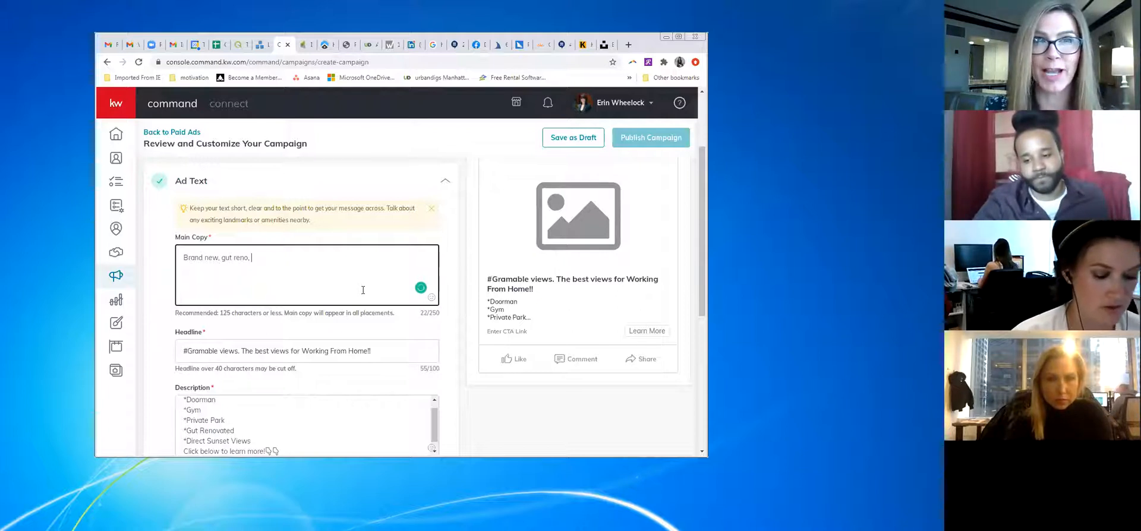
type("UWS Junior-1")
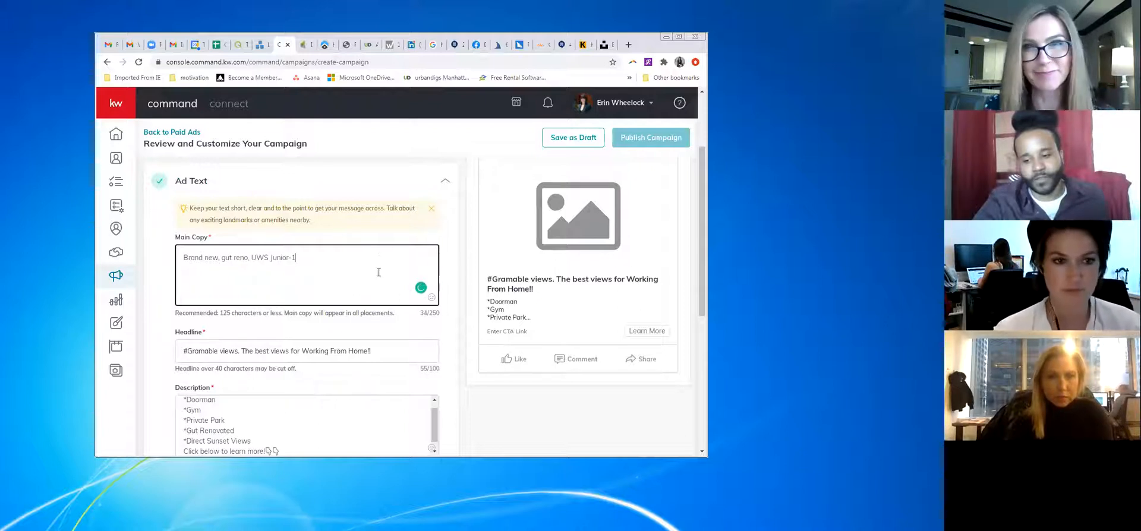
scroll(400, 267, "up", 1)
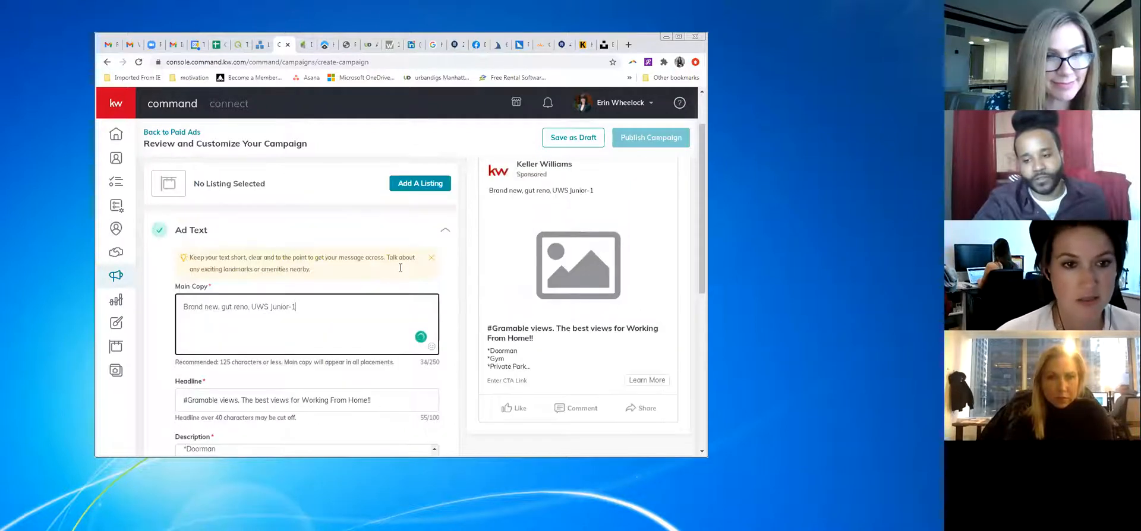
Save the ad text and open the Ad Media configuration, then switch to the Gmail tab
scroll(340, 286, "down", 4)
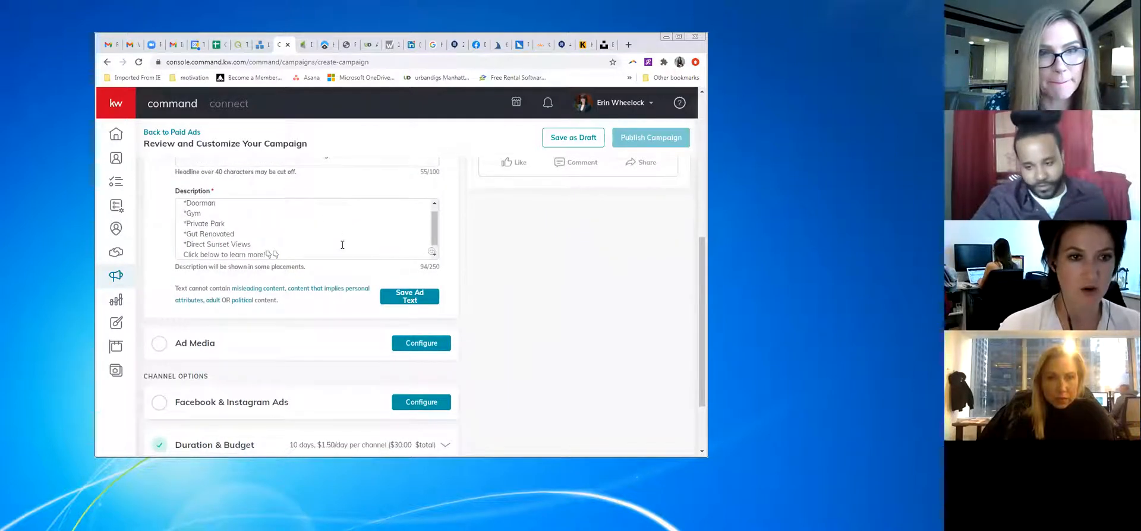
scroll(344, 253, "up", 3)
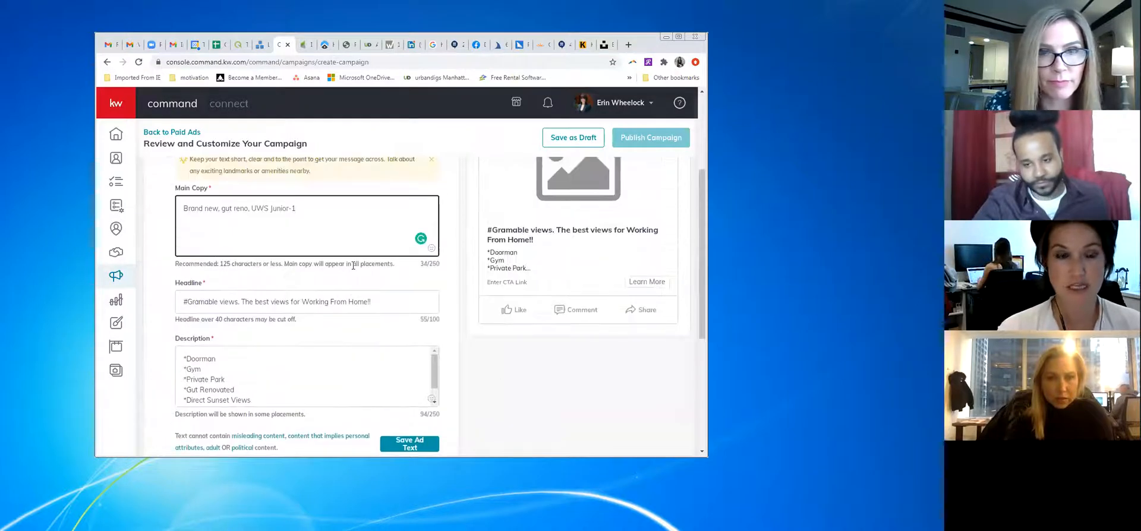
scroll(353, 265, "up", 2)
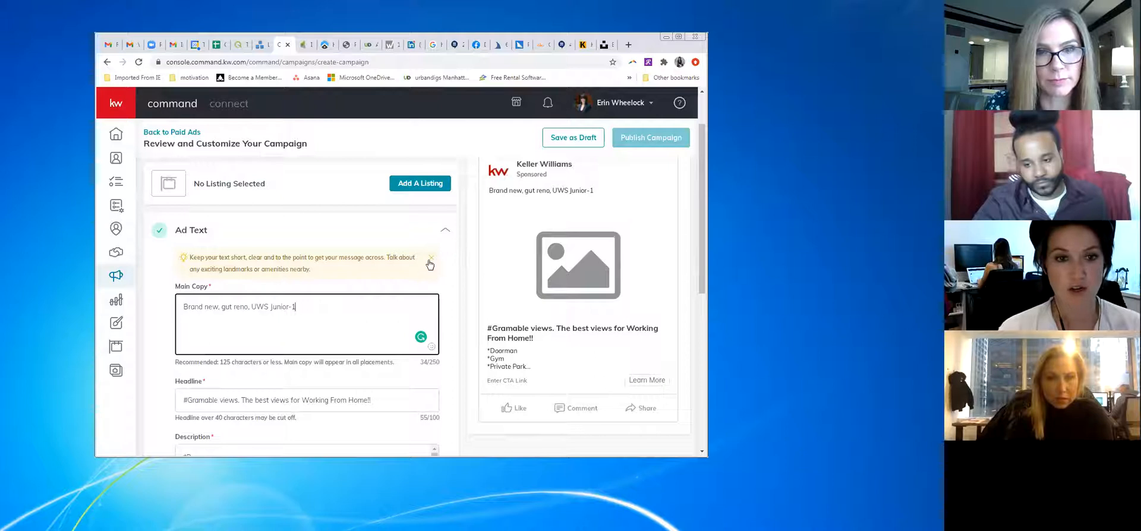
scroll(414, 259, "down", 3)
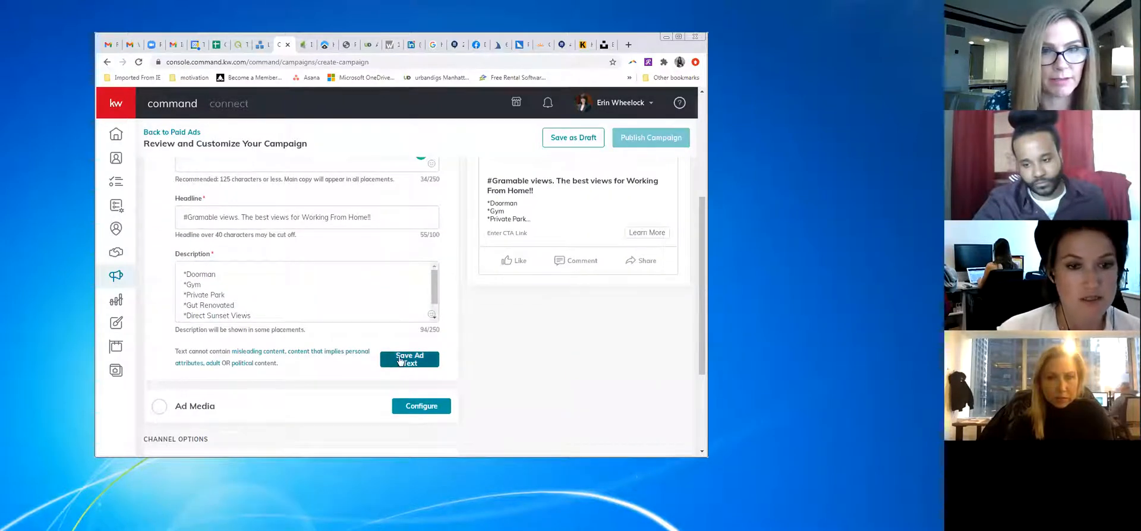
left_click(399, 361)
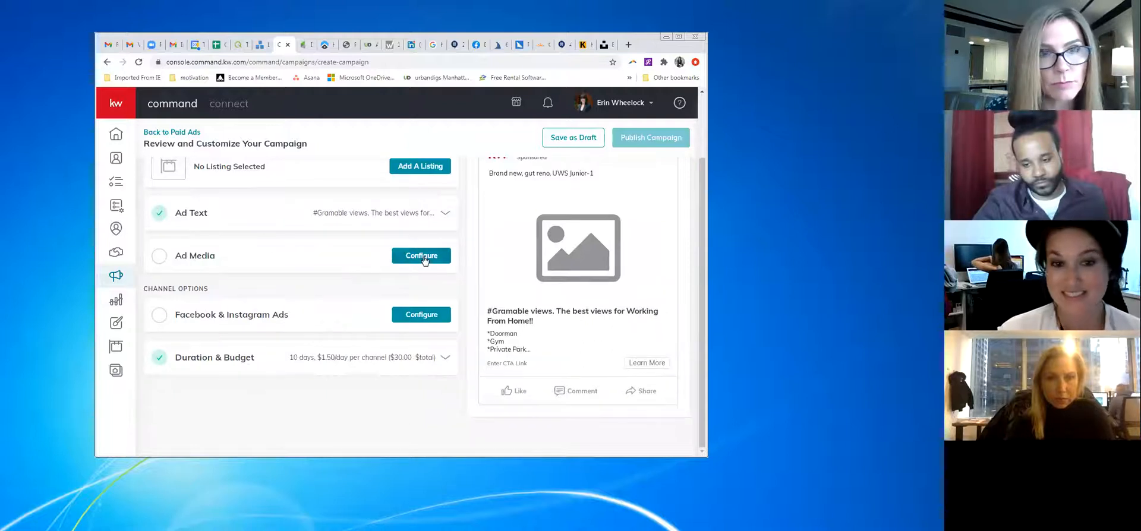
left_click(446, 256)
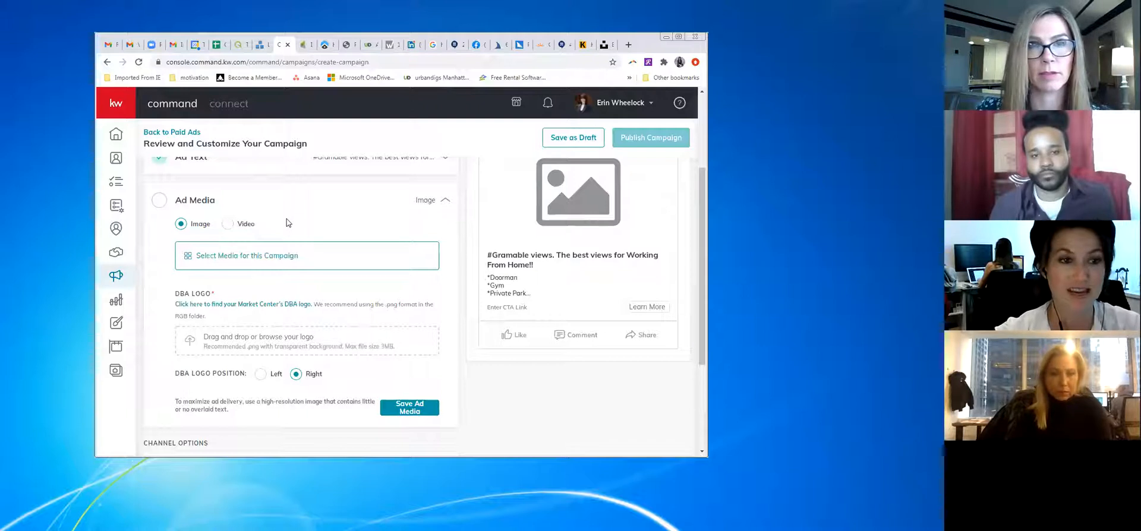
left_click(175, 46)
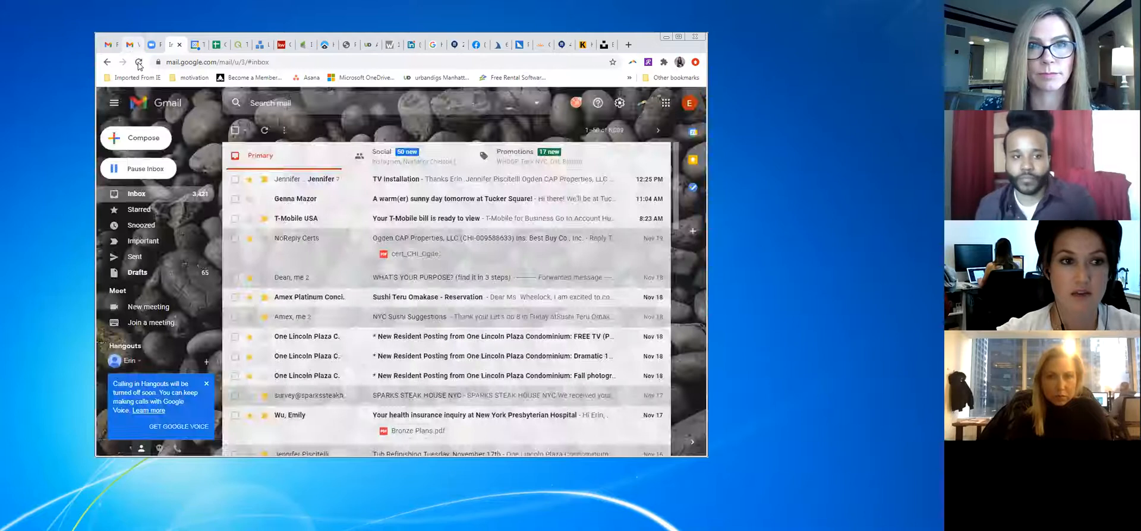
Open the Gmail chat containing the colleague's Dropbox link and try the link
left_click(131, 46)
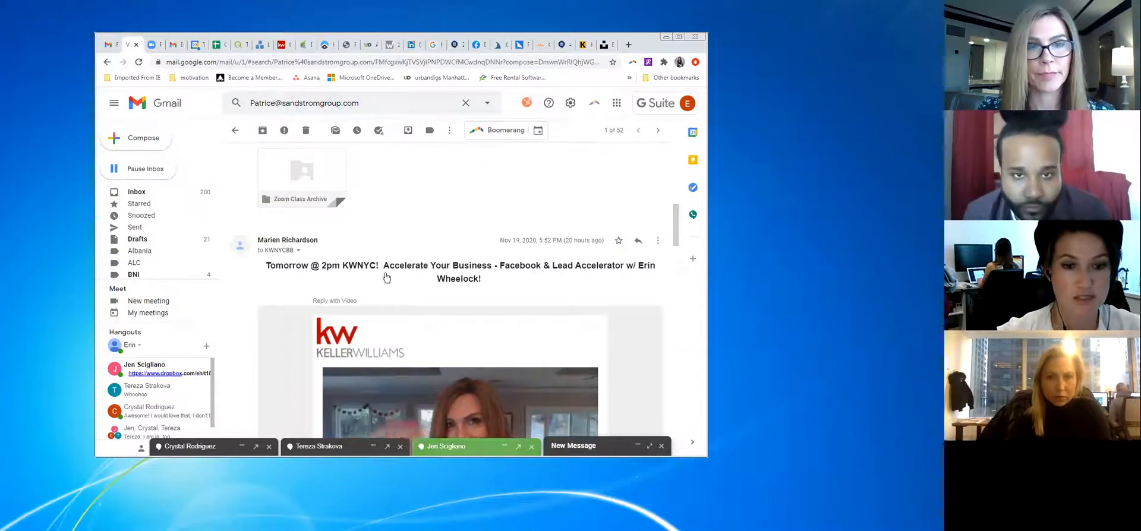
left_click(476, 447)
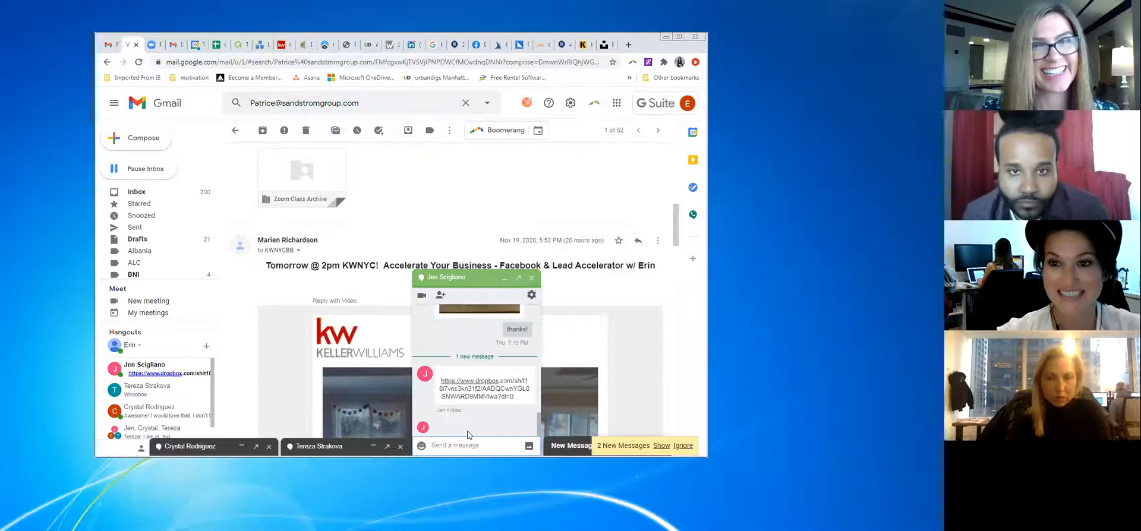
left_click(484, 387)
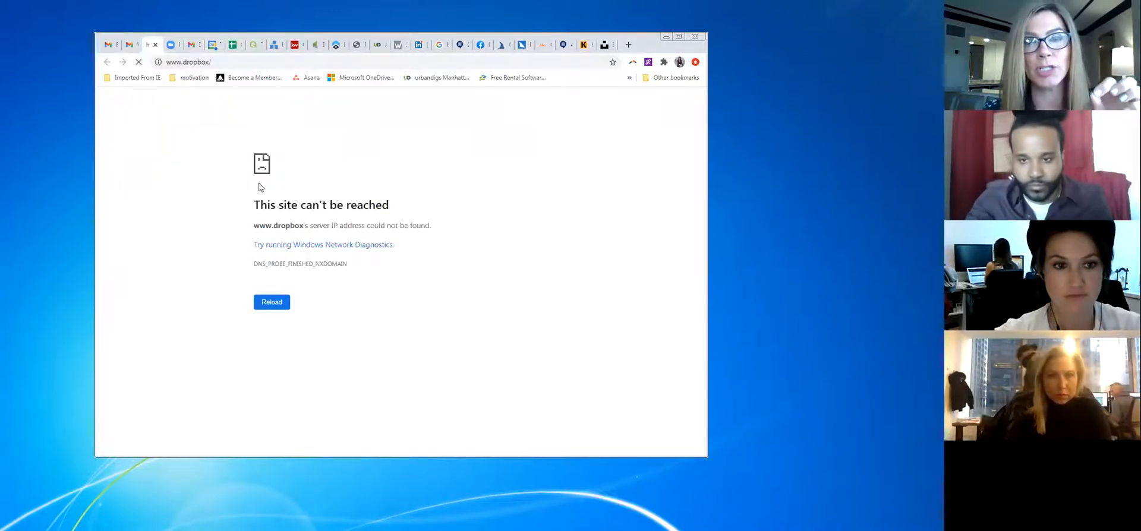
Select the full Dropbox link and open it in a new tab, closing the broken error page
left_click(133, 45)
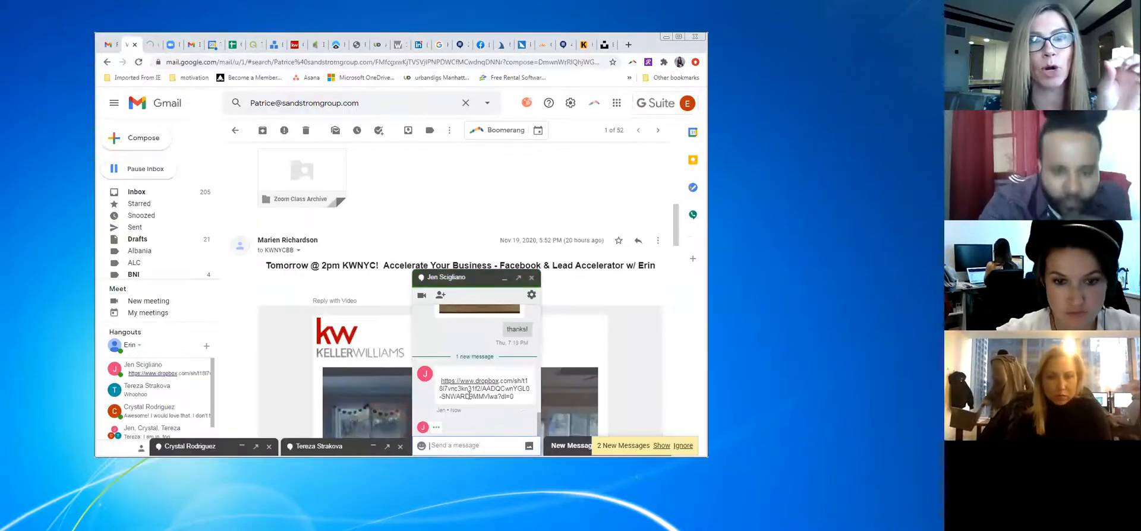
left_click_drag(477, 394, 441, 380)
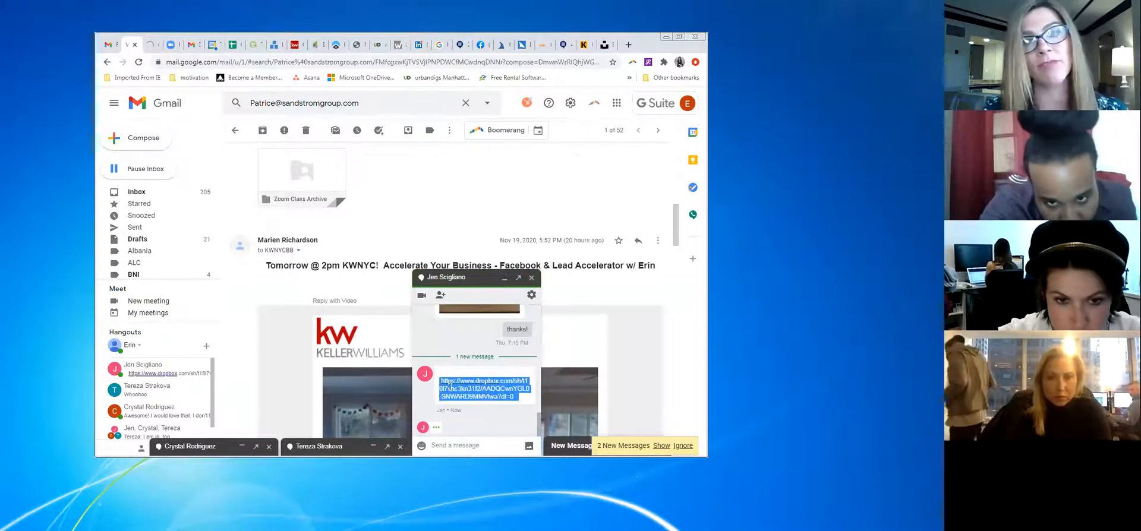
right_click(452, 389)
left_click(478, 408)
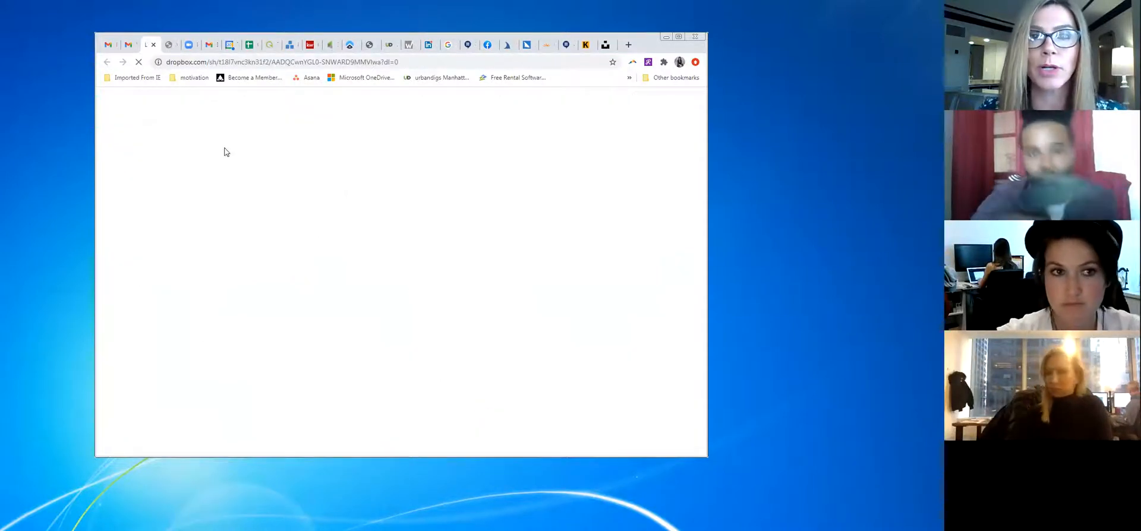
left_click(174, 45)
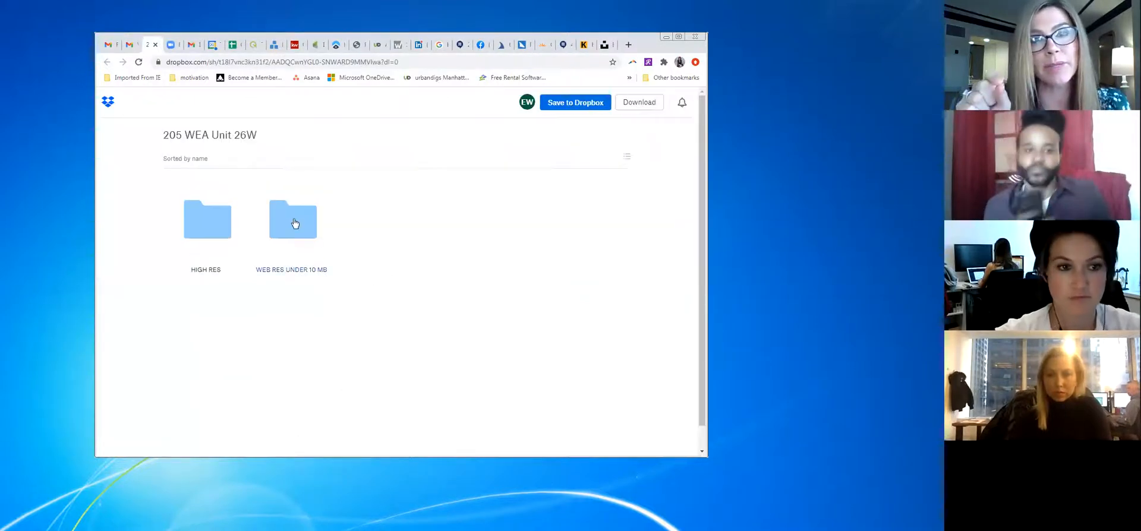
In the HIGH RES folder, download the living room photo and DSC_8007-5-2.jpg
left_click(208, 232)
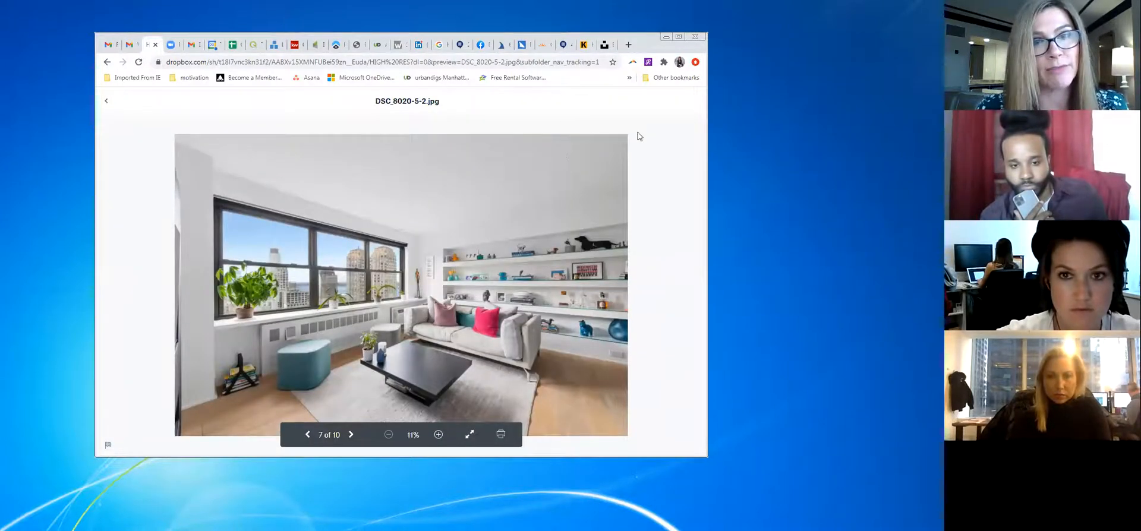
left_click(523, 100)
left_click(517, 124)
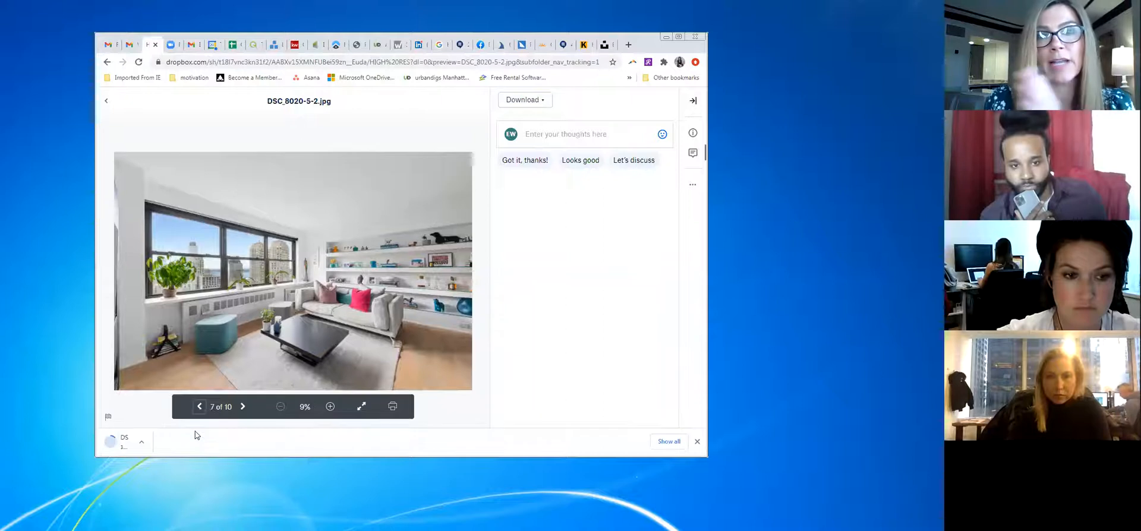
left_click(201, 406)
left_click(201, 407)
left_click(525, 100)
left_click(523, 123)
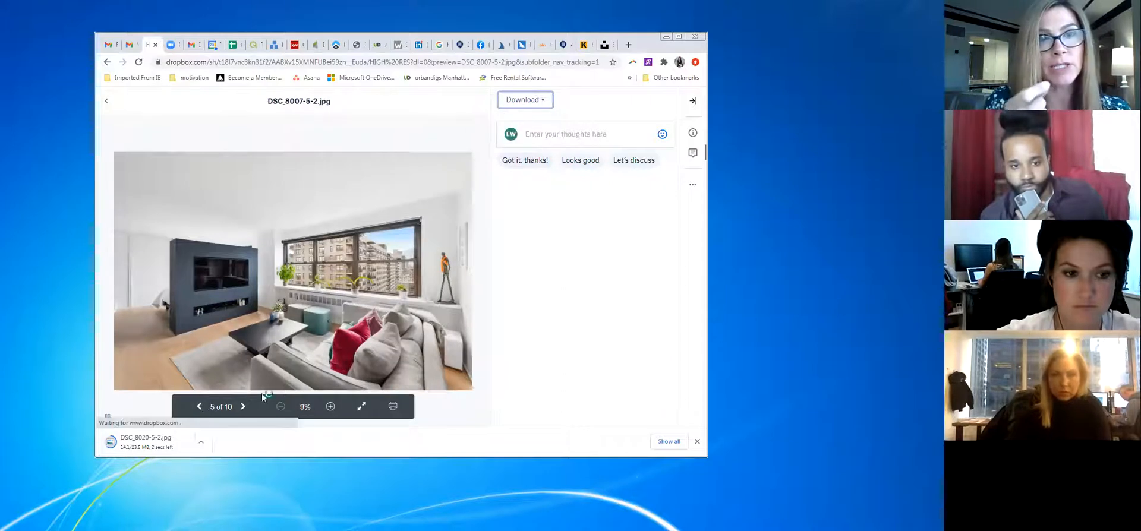
Step back to the first photo, DSC_7990.jpg, and download it
left_click(200, 407)
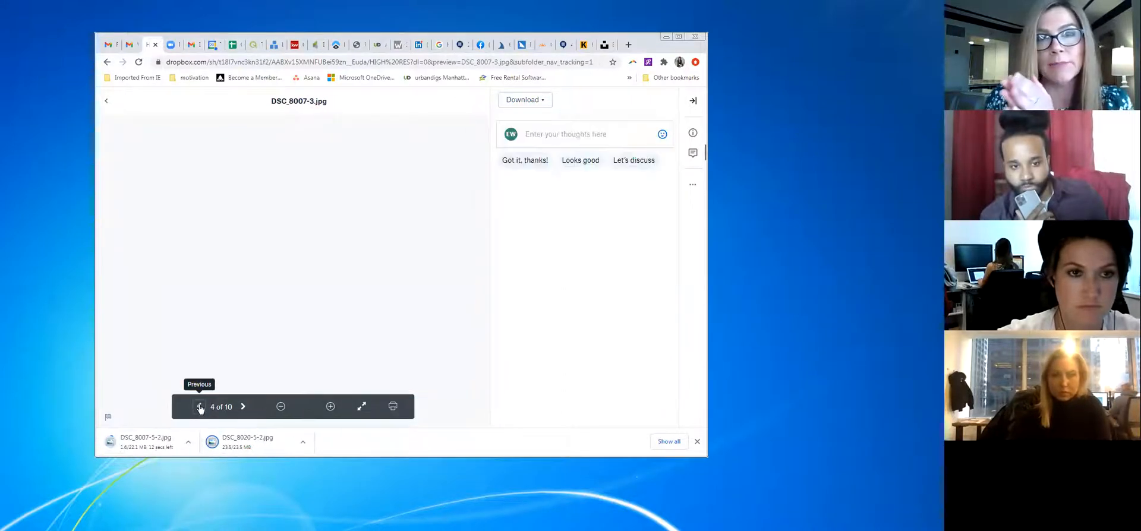
left_click(200, 407)
left_click(200, 406)
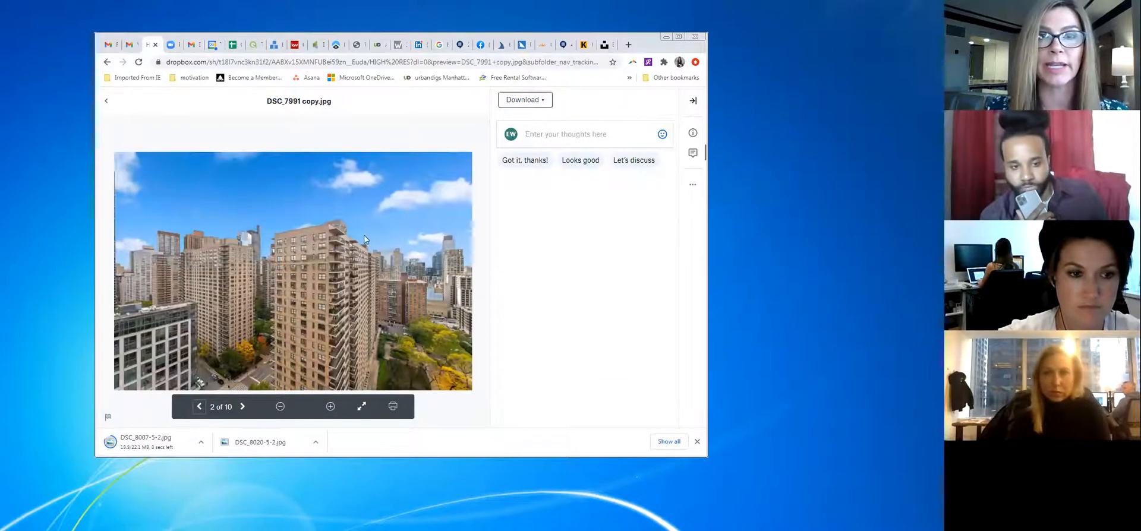
left_click(200, 406)
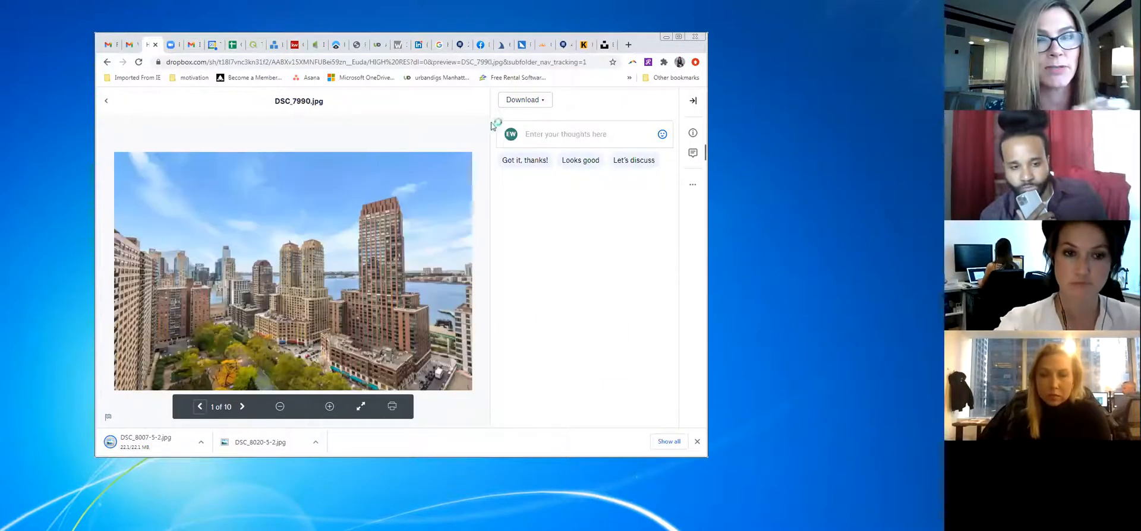
left_click(511, 101)
left_click(508, 123)
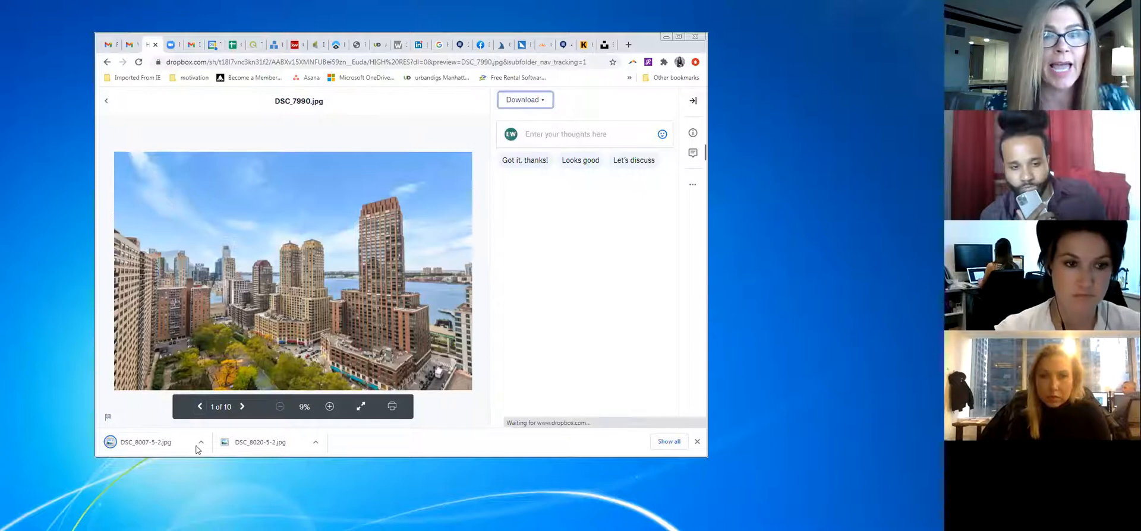
Download DSC_8048-3.jpg and DSC_8044-3.jpg, then return to the Create Campaign page
left_click(200, 406)
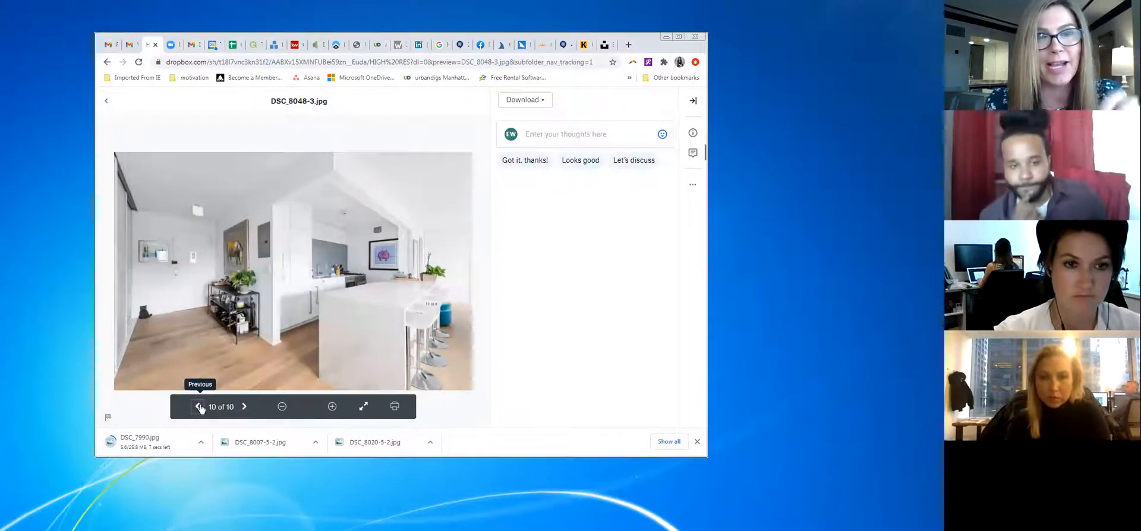
left_click(533, 102)
left_click(529, 123)
left_click(199, 408)
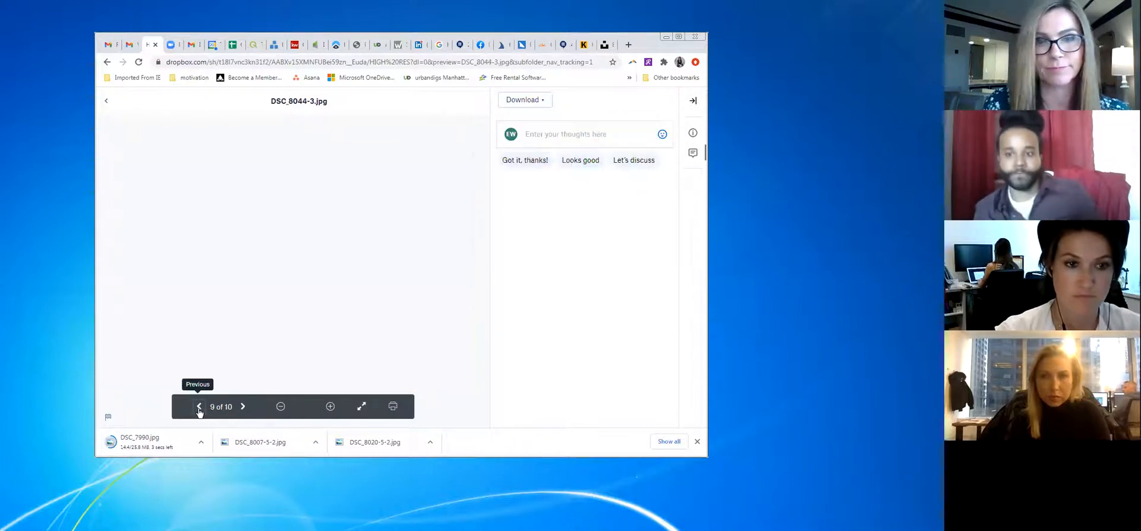
left_click(525, 100)
left_click(526, 122)
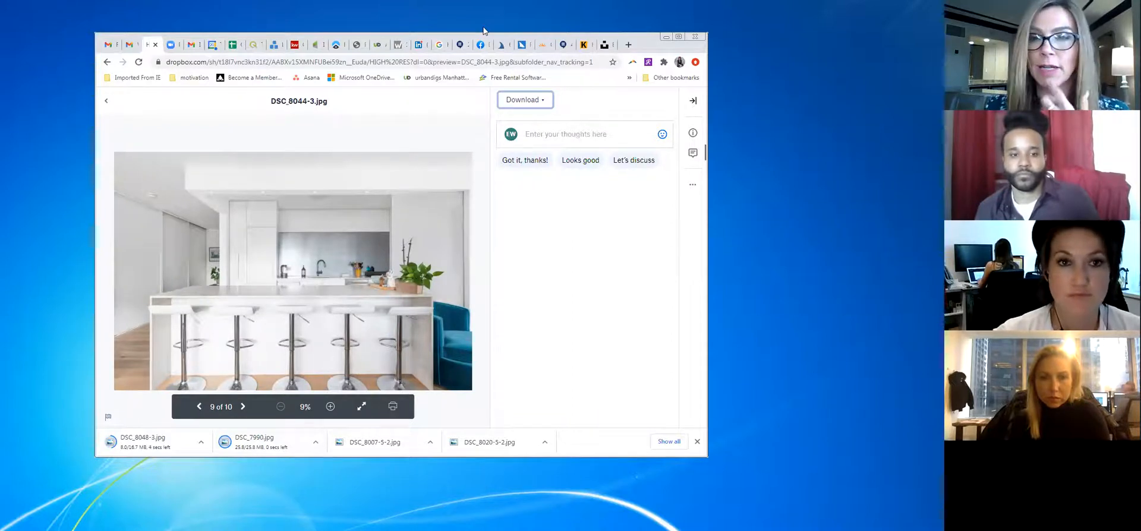
left_click(293, 46)
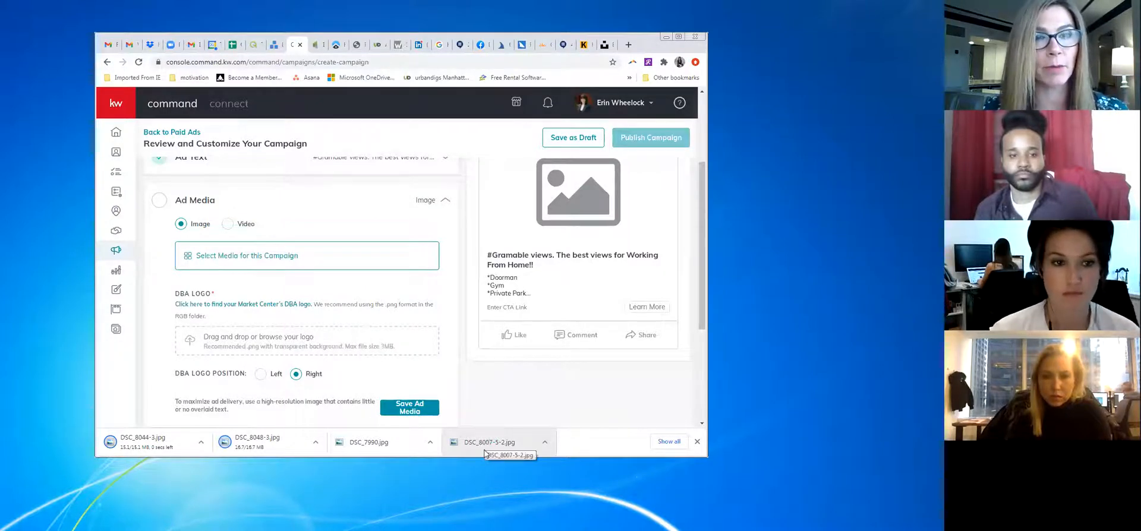
Drag DSC_8007-5-2.jpg toward Ad Media and open the Select Media dialog
left_click_drag(487, 446, 333, 259)
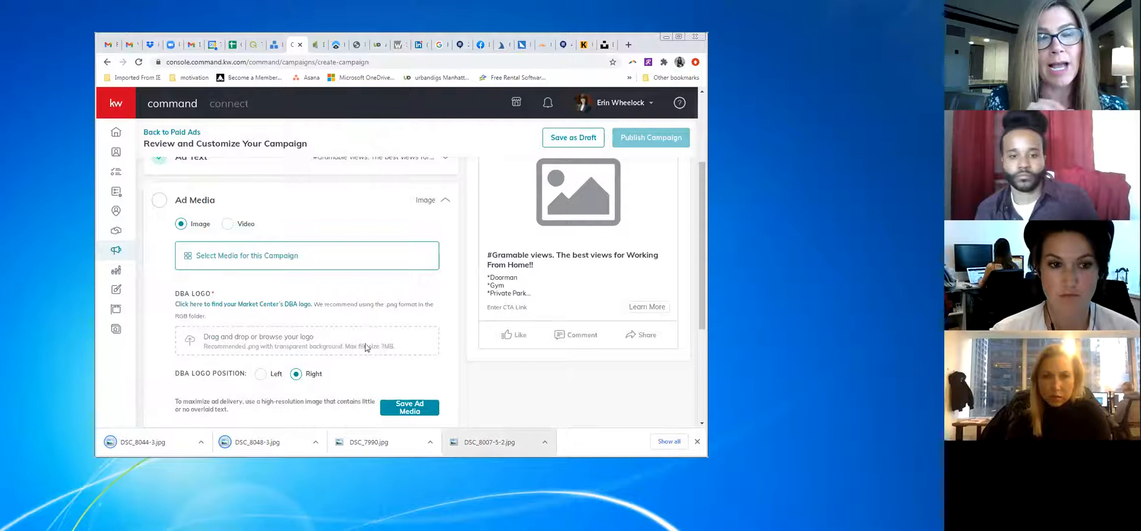
mouse_move(474, 443)
left_mouse_down()
mouse_move(317, 275)
mouse_move(511, 423)
mouse_move(494, 444)
left_mouse_up()
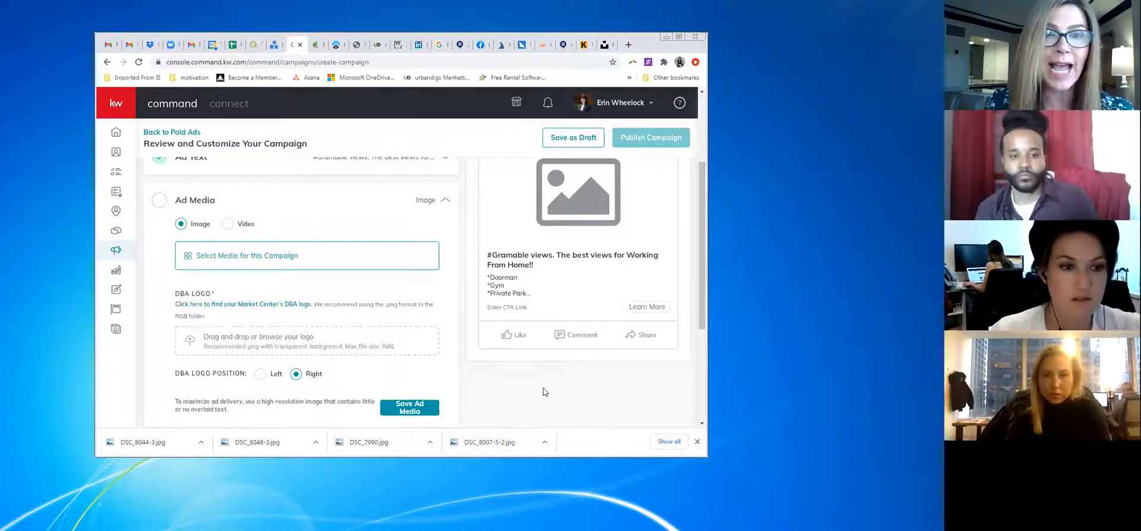
left_click(237, 255)
left_click_drag(494, 443, 446, 315)
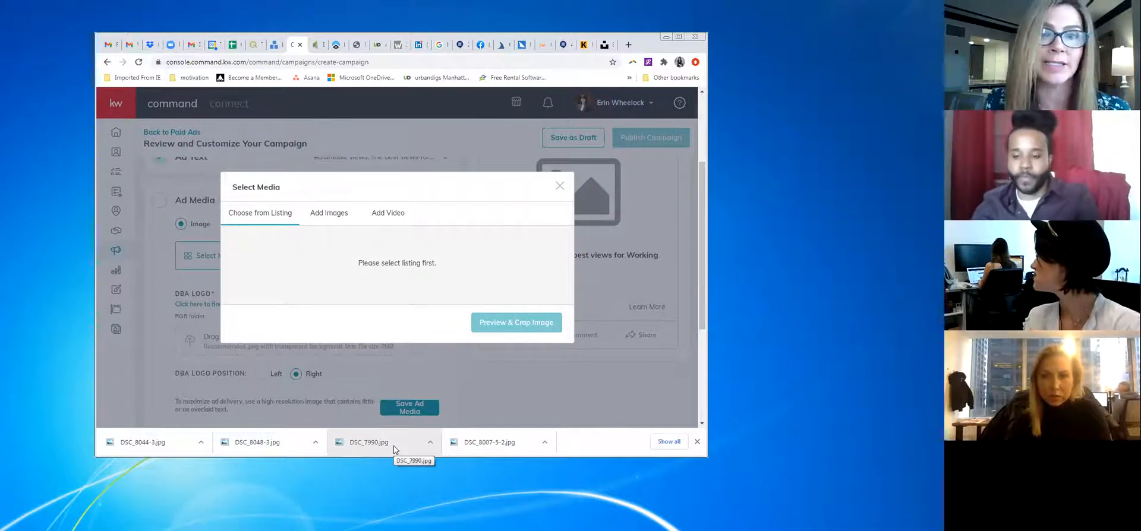
Try dropping DSC_7990.jpg into Select Media, then open Browse Design Library from Add Images
left_click_drag(393, 445, 491, 324)
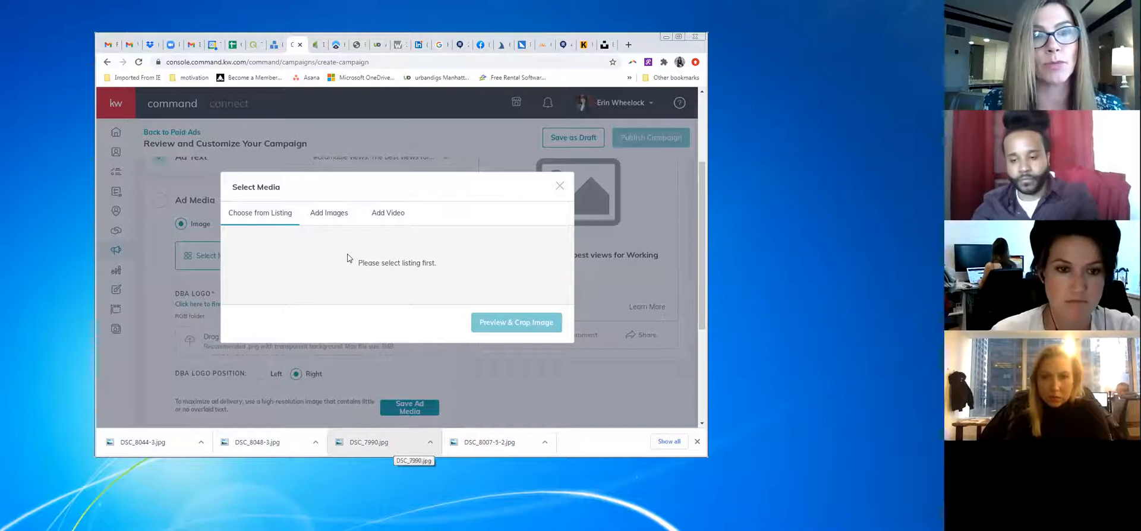
left_click_drag(359, 447, 351, 257)
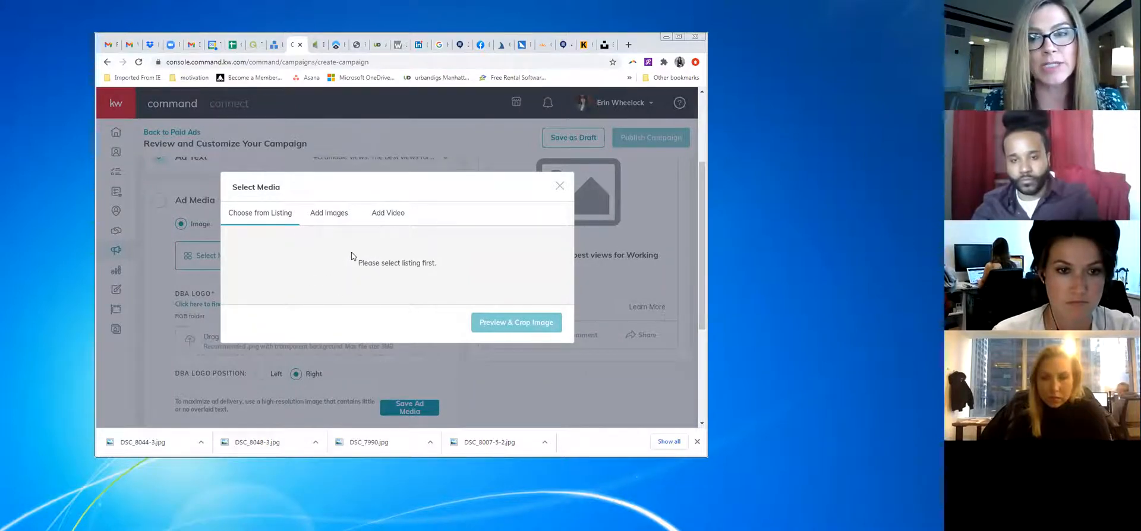
left_click(332, 212)
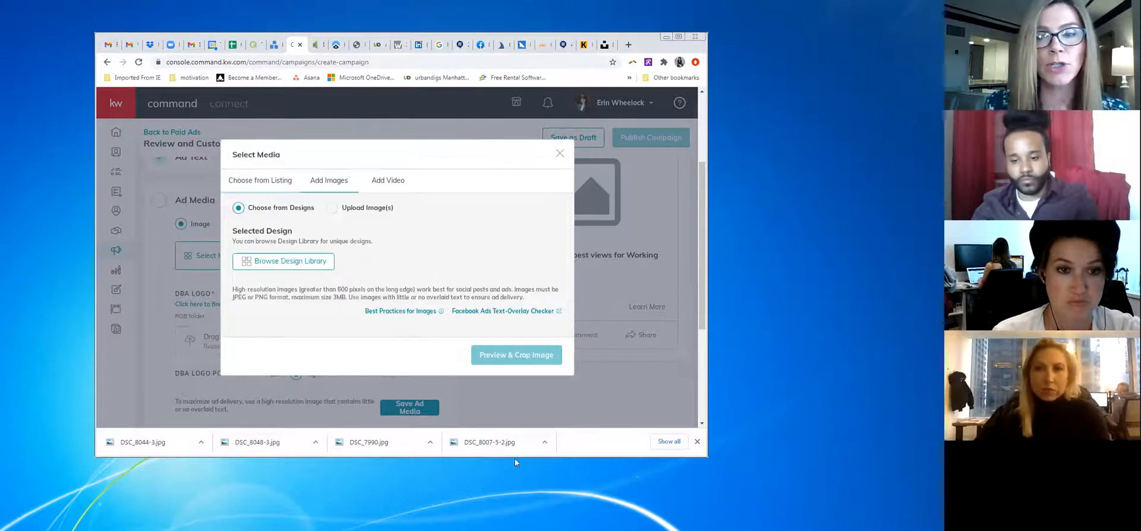
left_click(287, 262)
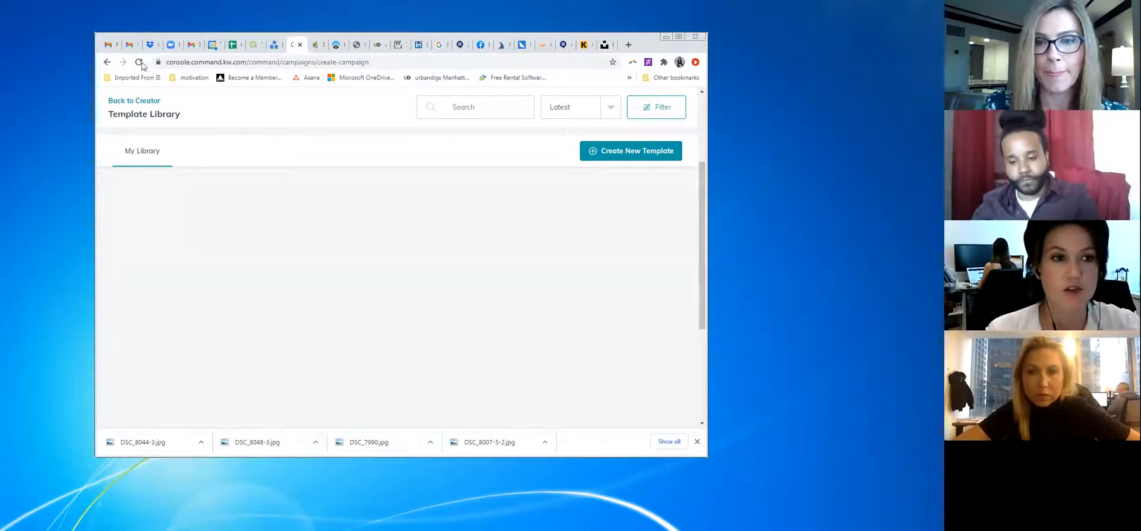
left_click(107, 62)
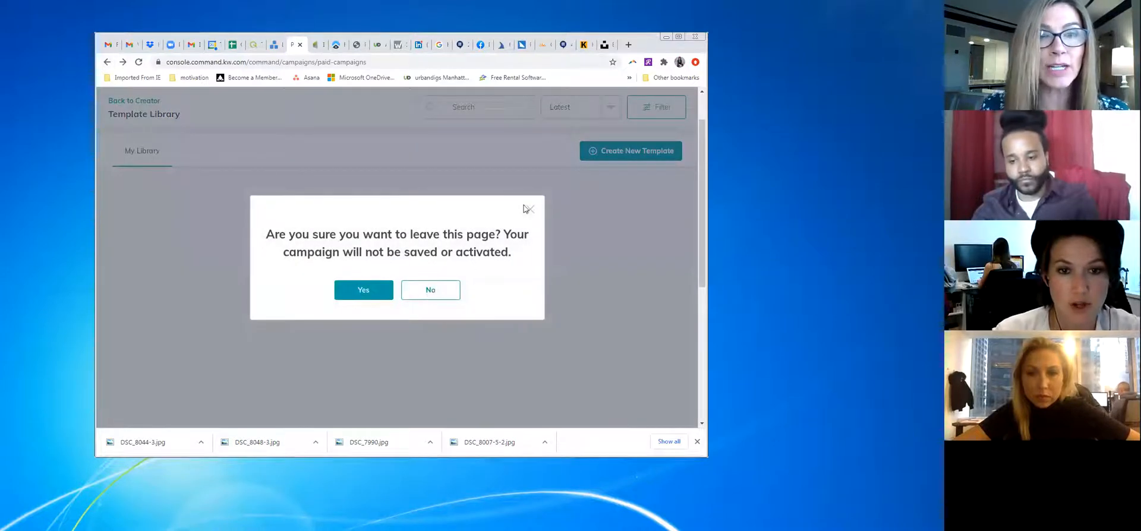
Dismiss the leave-page warning, then return to the campaign page and confirm leaving
left_click(531, 209)
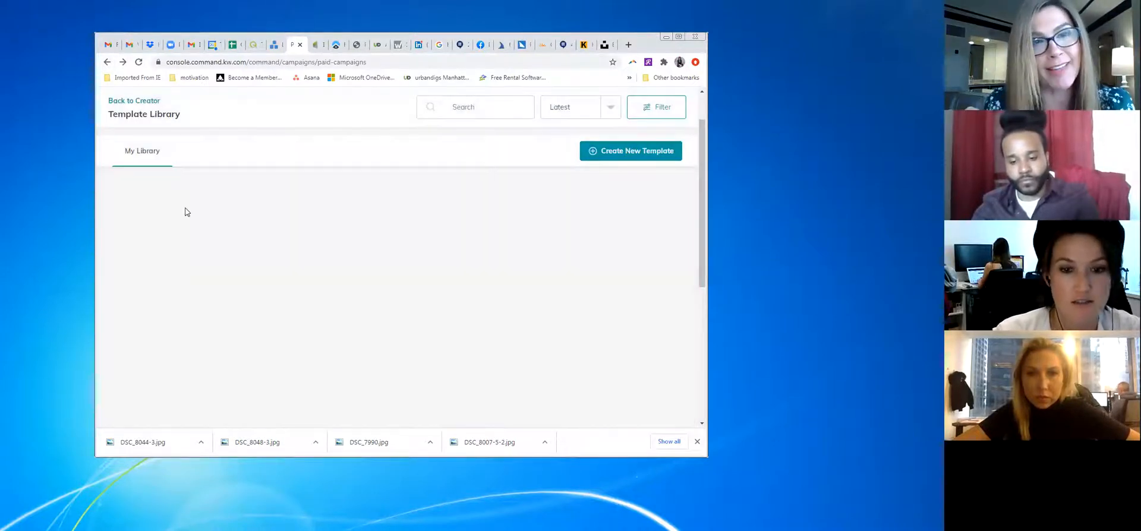
left_click_drag(700, 217, 697, 323)
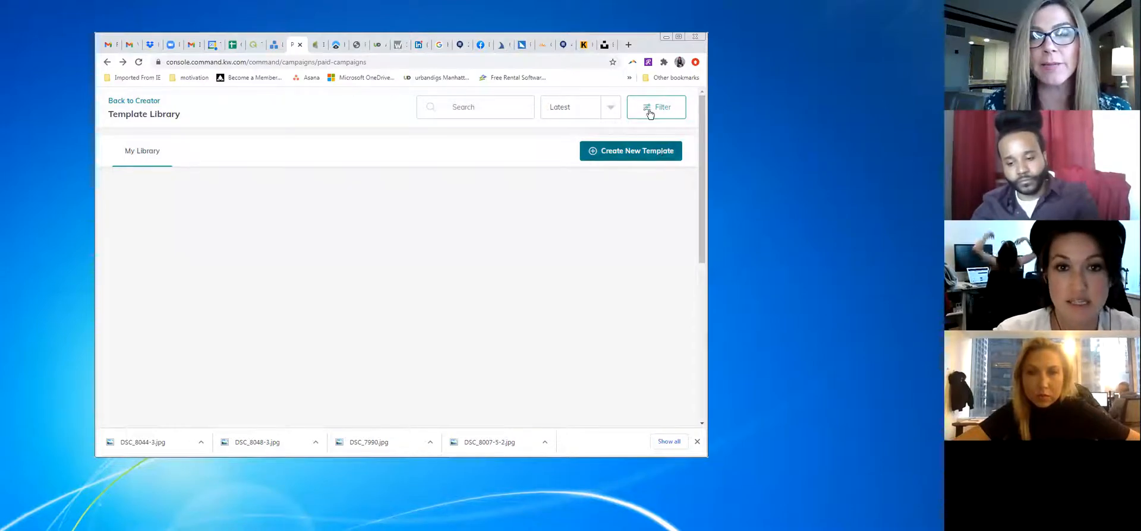
left_click(123, 63)
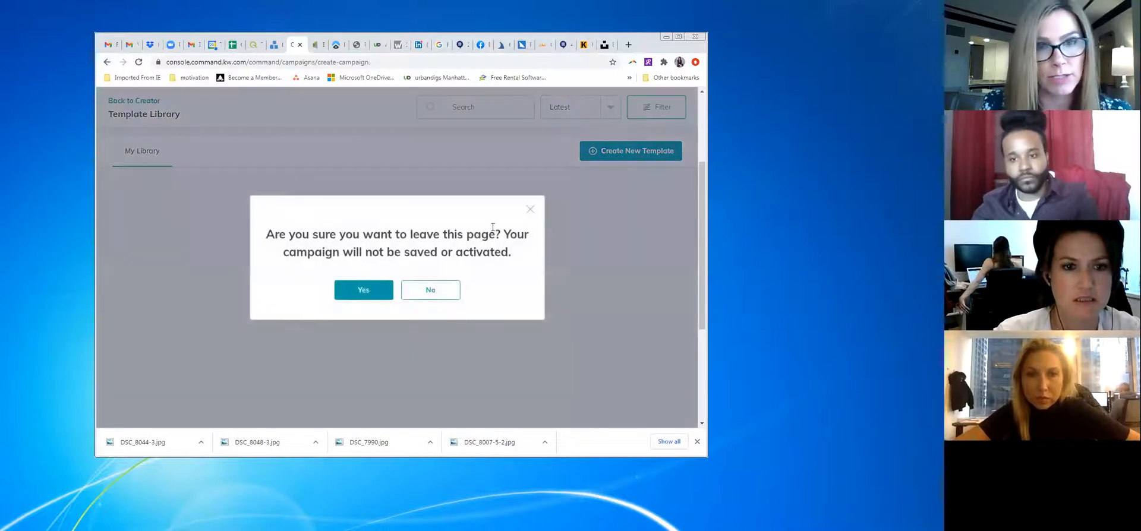
left_click(384, 300)
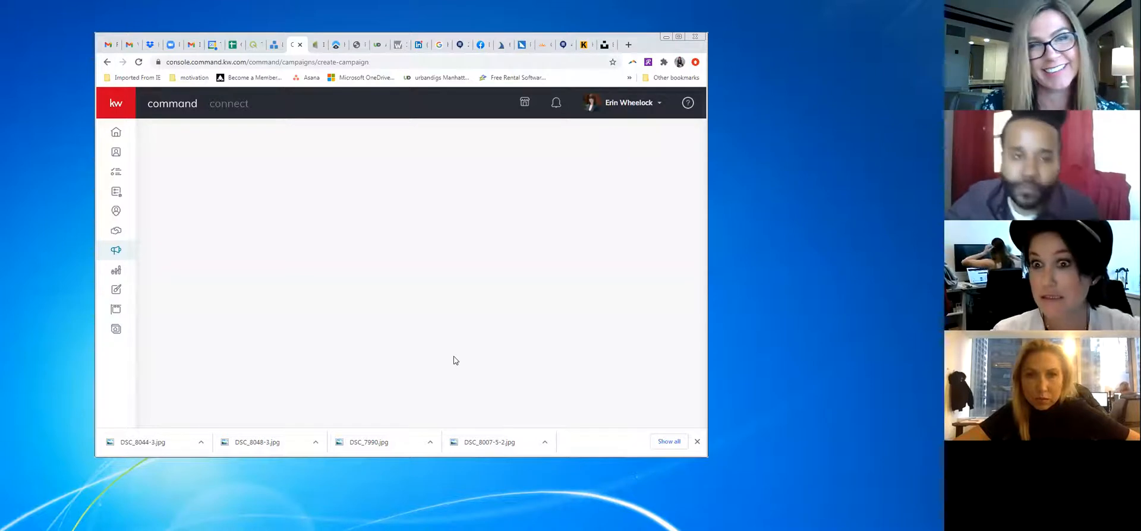
Show the 11 campaigns under Campaigns > Paid Ads and start a new campaign
left_click(117, 251)
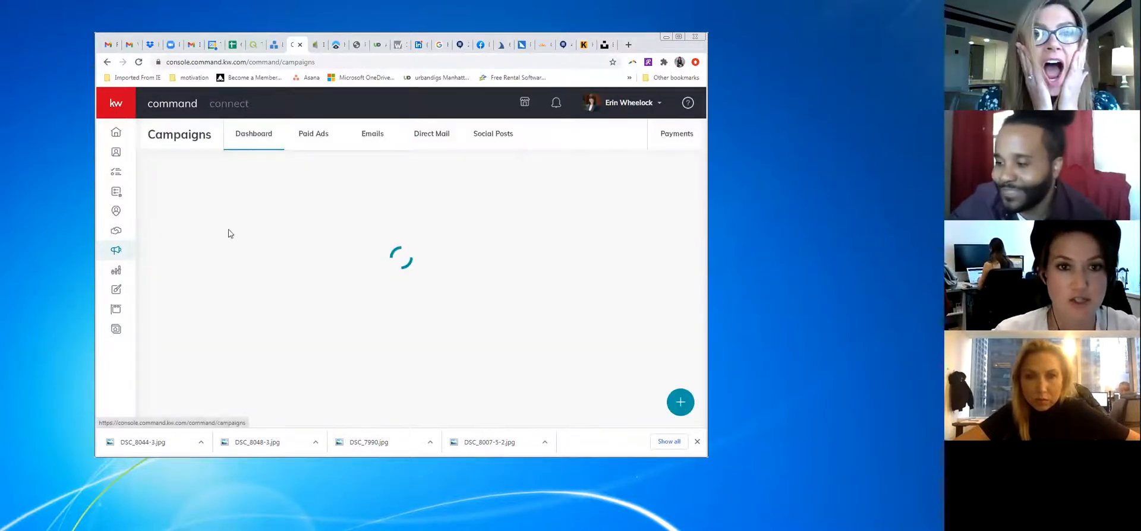
left_click(315, 134)
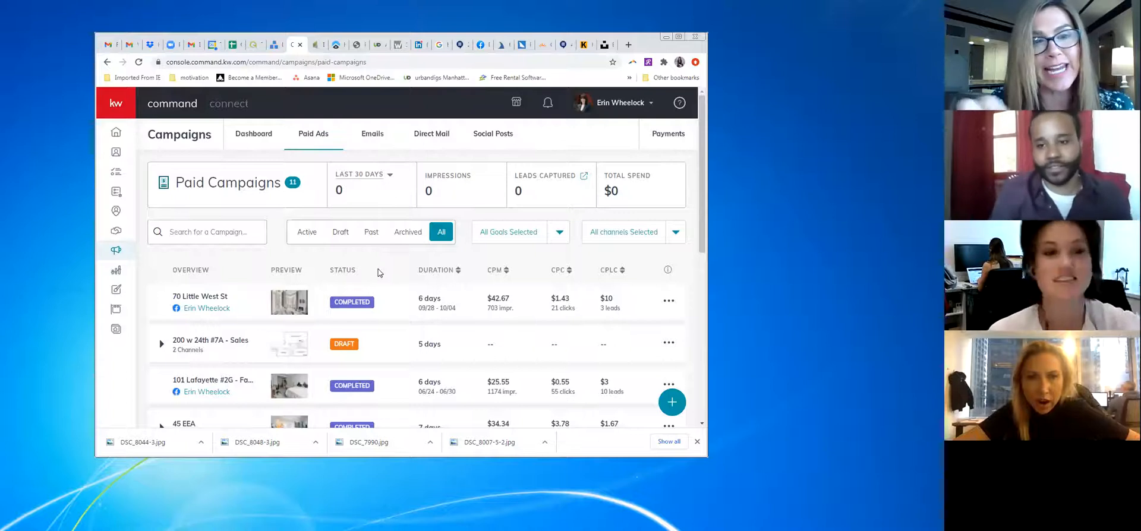
scroll(551, 389, "down", 4)
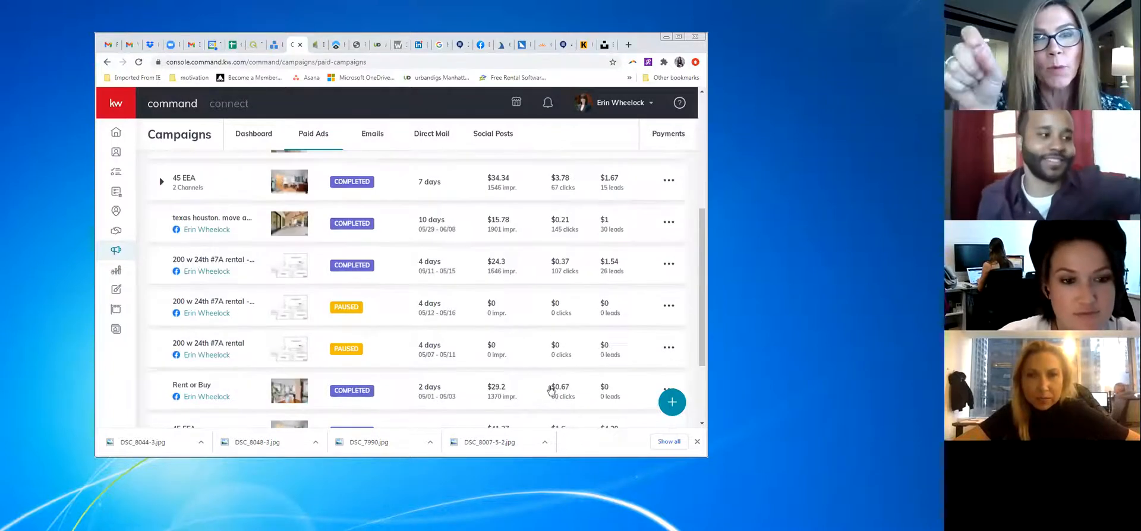
scroll(377, 316, "down", 2)
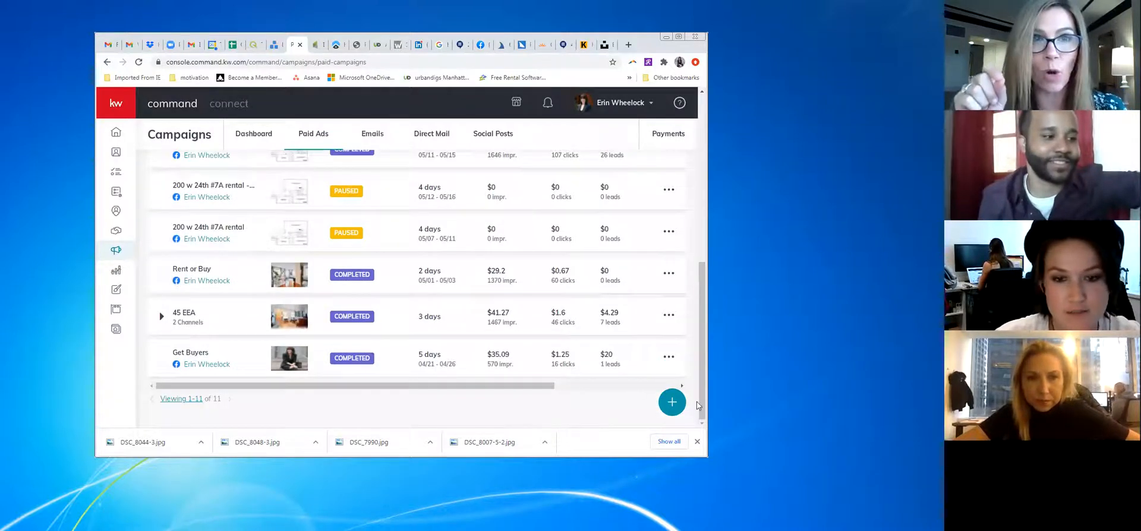
left_click(665, 395)
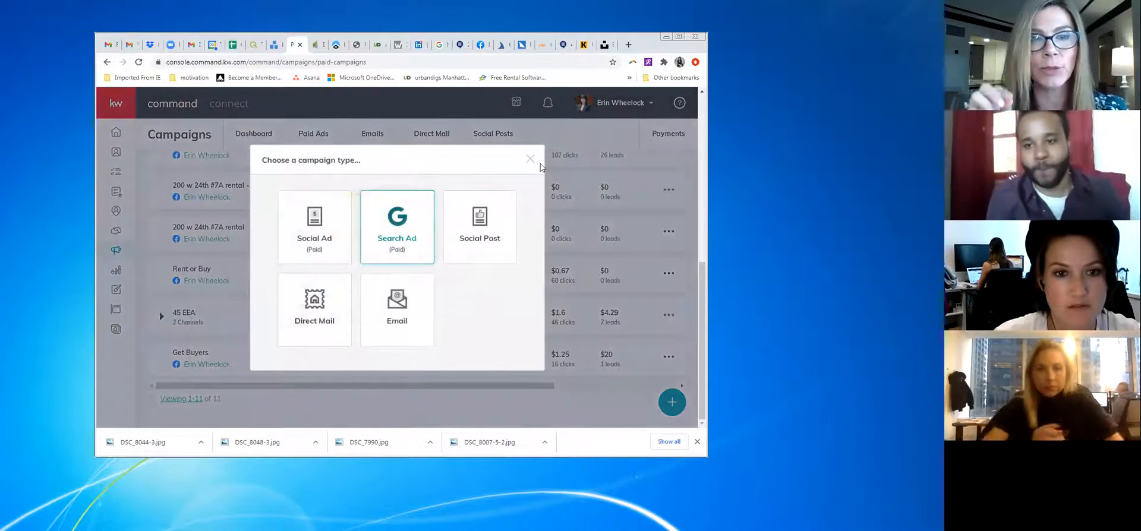
Start a Social Ad campaign with the Advertise Listing goal running on Facebook
left_click(530, 159)
scroll(477, 266, "up", 5)
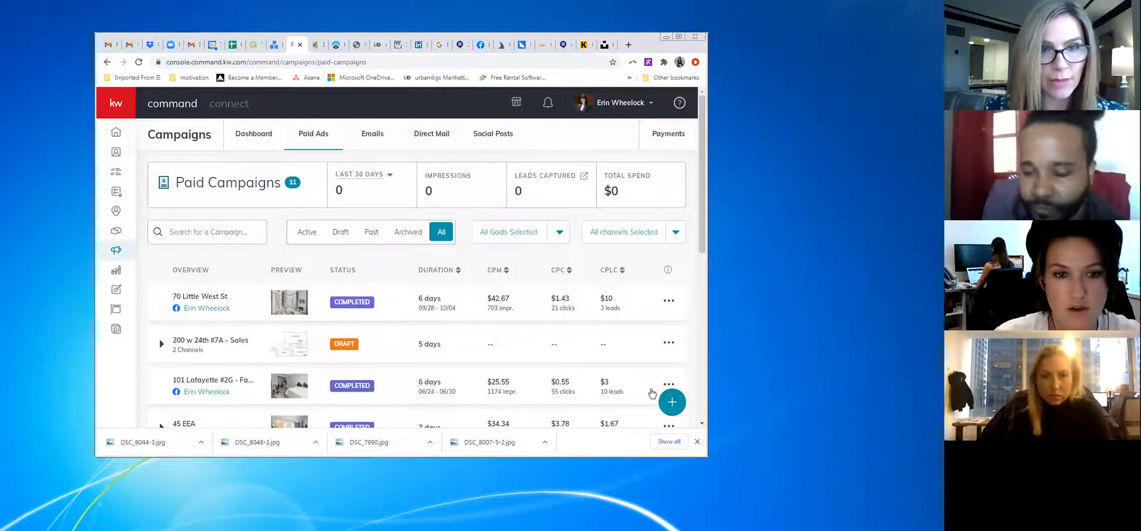
left_click(671, 402)
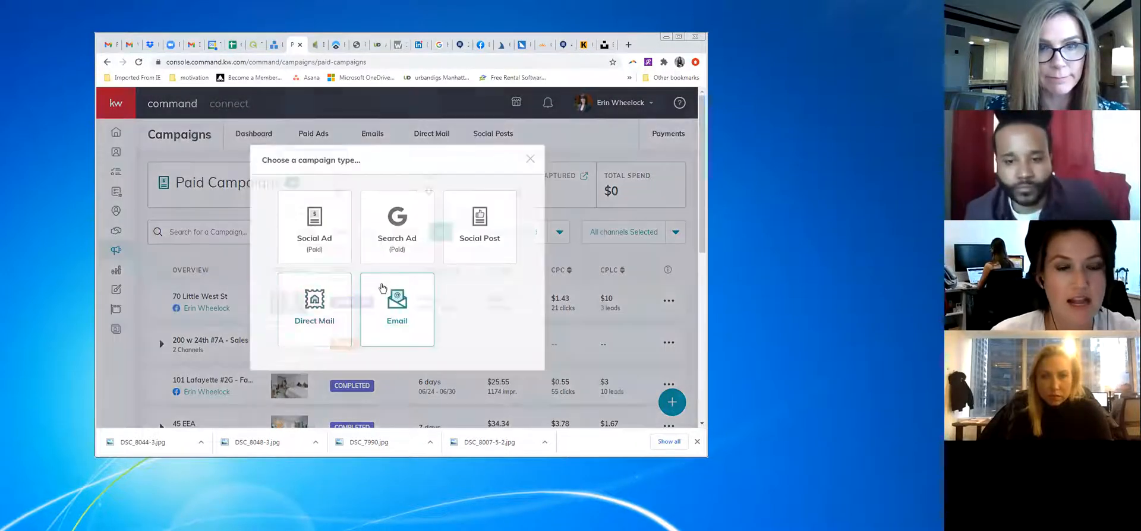
left_click(324, 237)
left_click(344, 211)
scroll(516, 319, "down", 3)
left_click(288, 348)
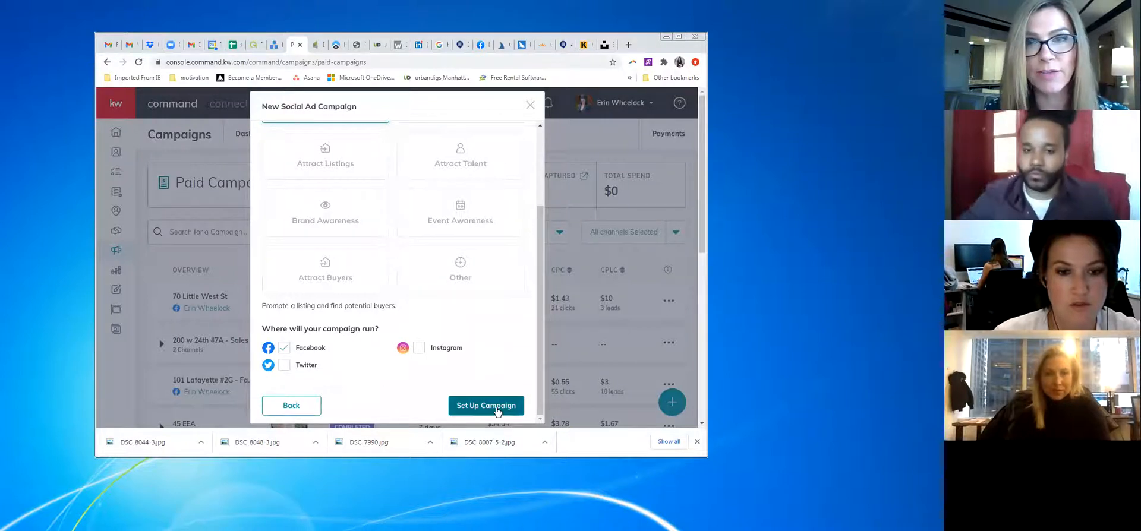
scroll(494, 393, "up", 3)
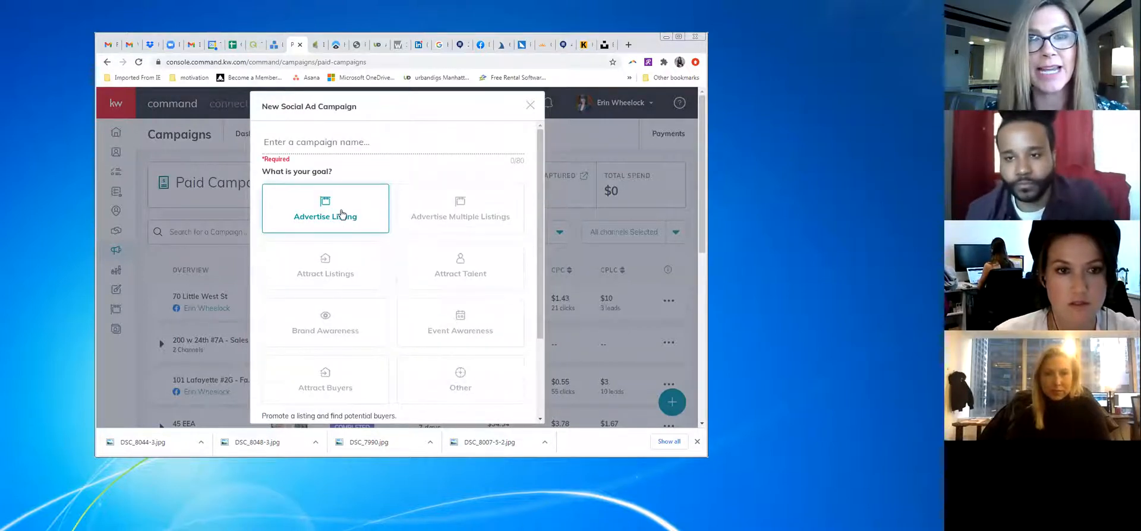
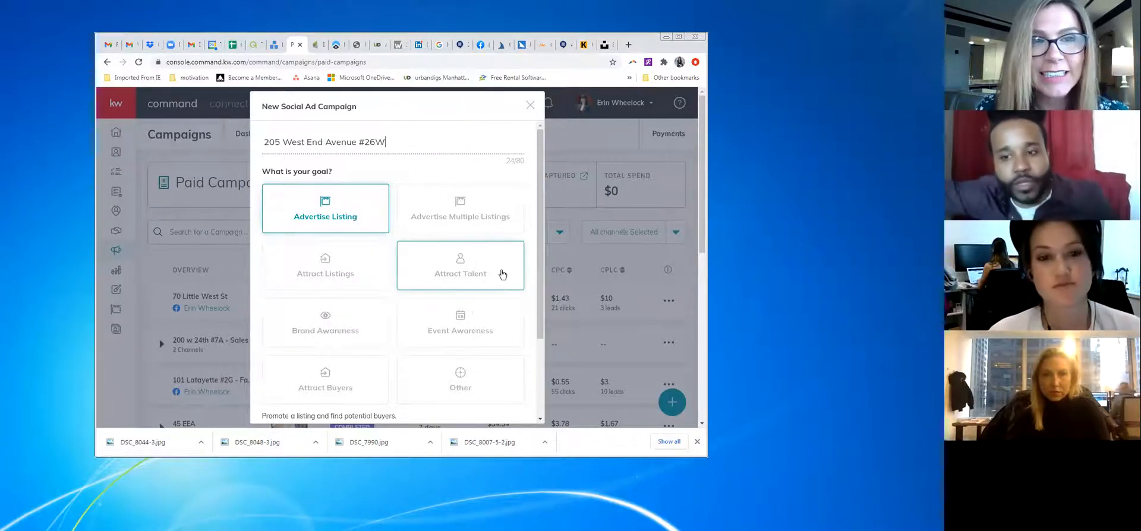
scroll(502, 275, "down", 2)
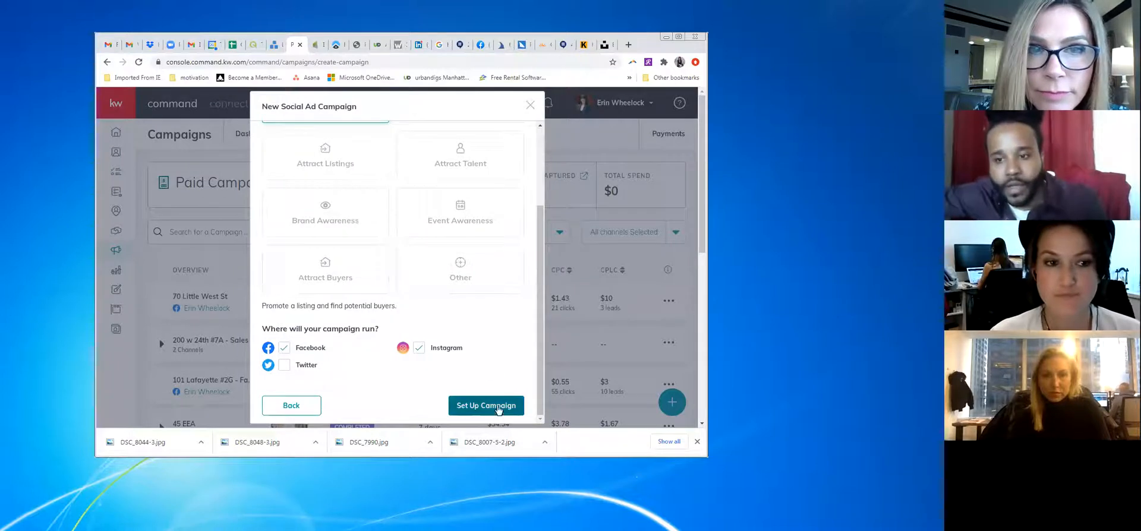
left_click(498, 406)
left_click(397, 255)
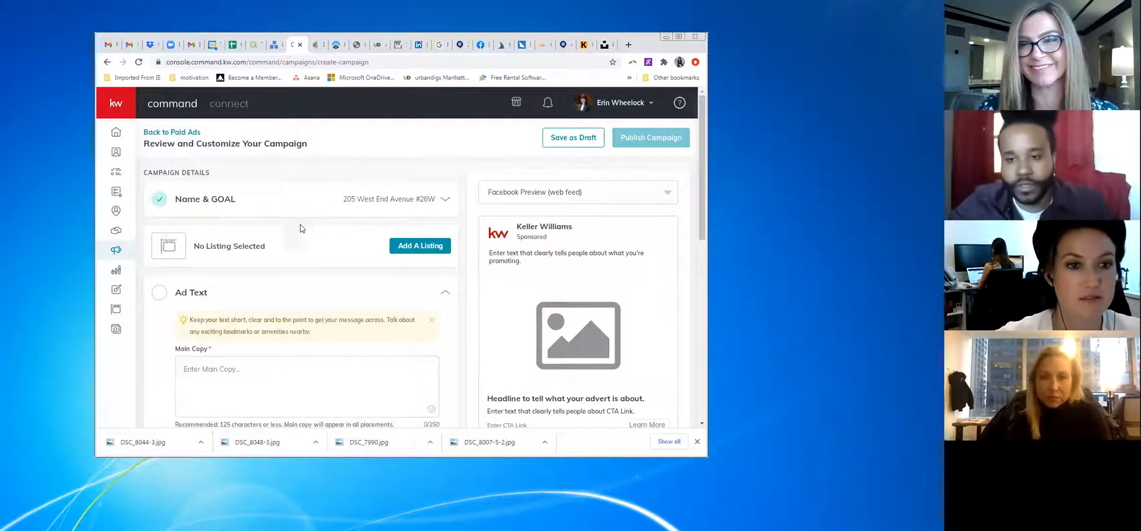
Put '#Gramable views. The best views for Working From Home!!' in Headline and clear Description
scroll(262, 267, "down", 4)
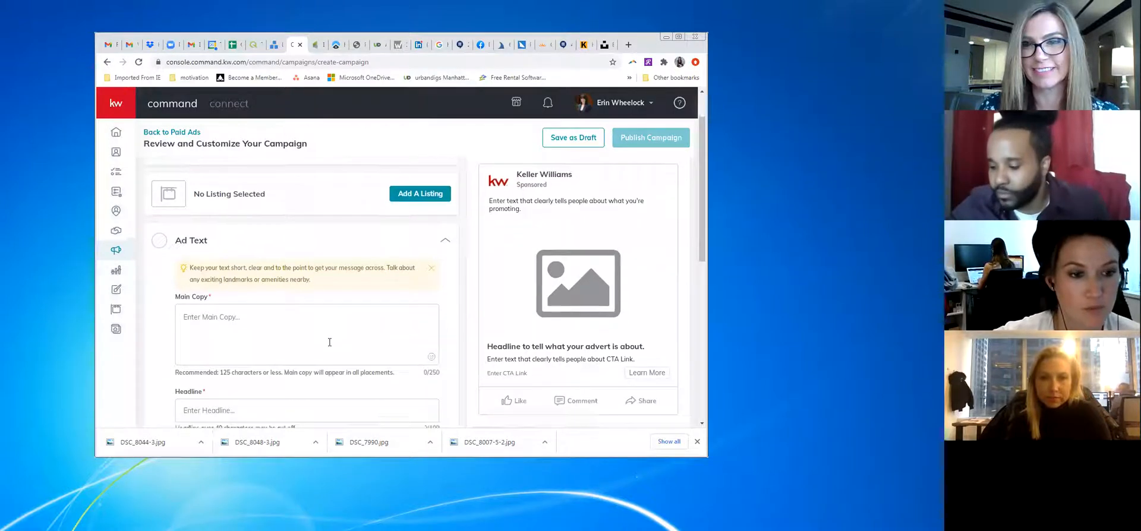
left_click(260, 291)
type("#Gramable views. The best views for Working From Home!!")
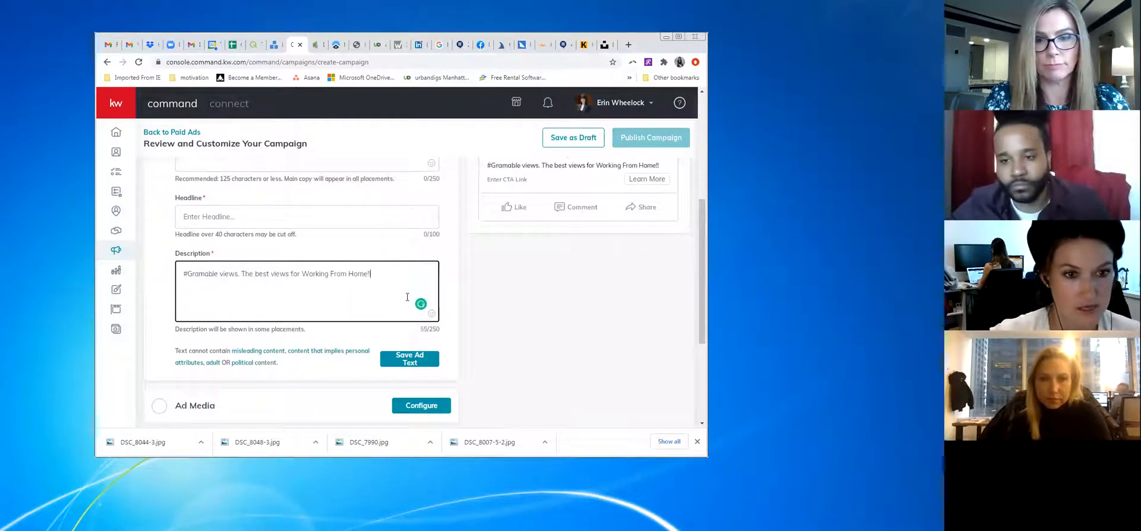
key("ctrl+a")
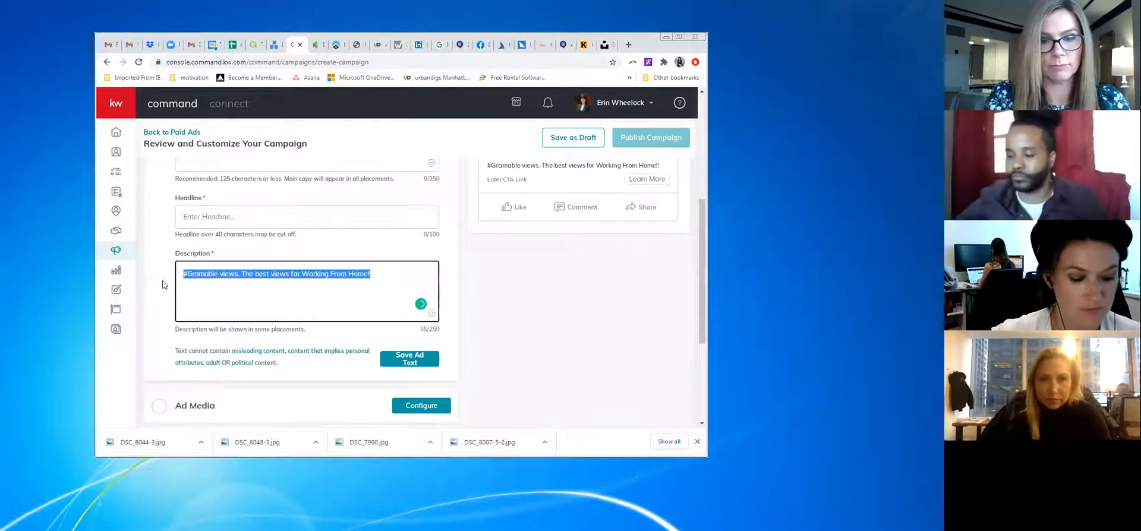
left_click(201, 218)
type("#Gramable views. The best views for Working From Home!!")
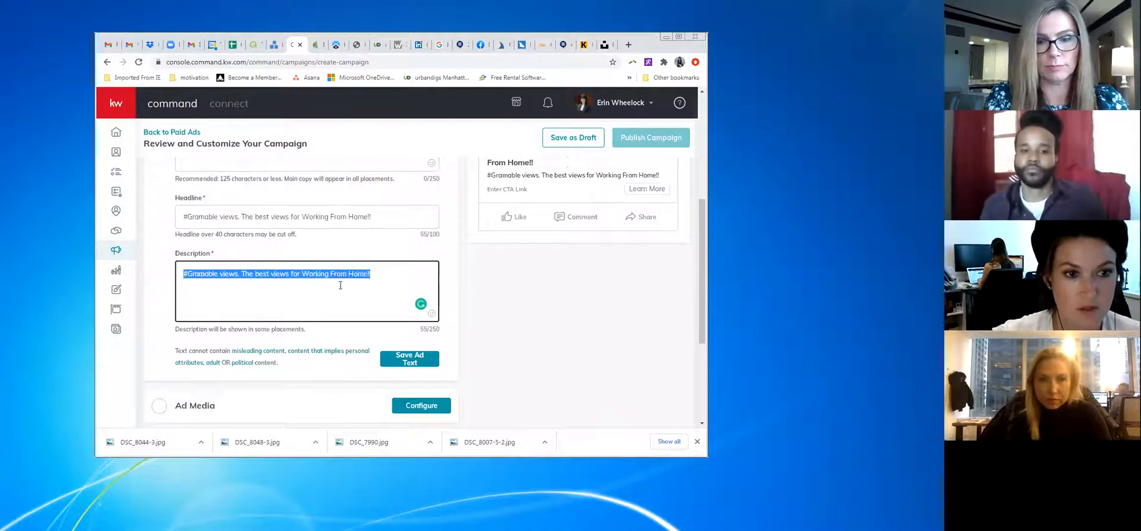
key("BackSpace")
scroll(257, 326, "down", 2)
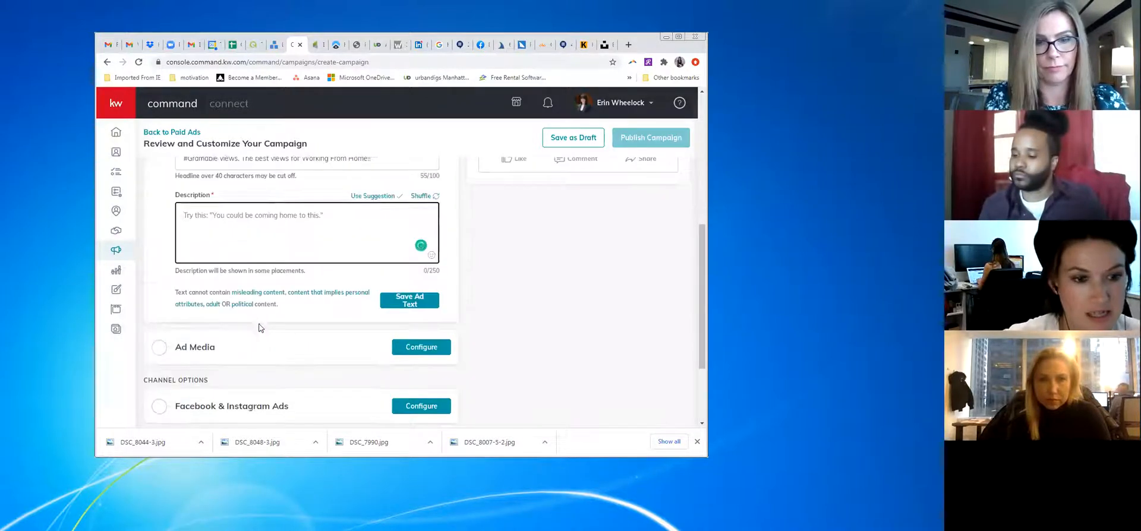
Open Select Media for Ad Media and choose Add Images > Upload Image(s)
left_click(403, 310)
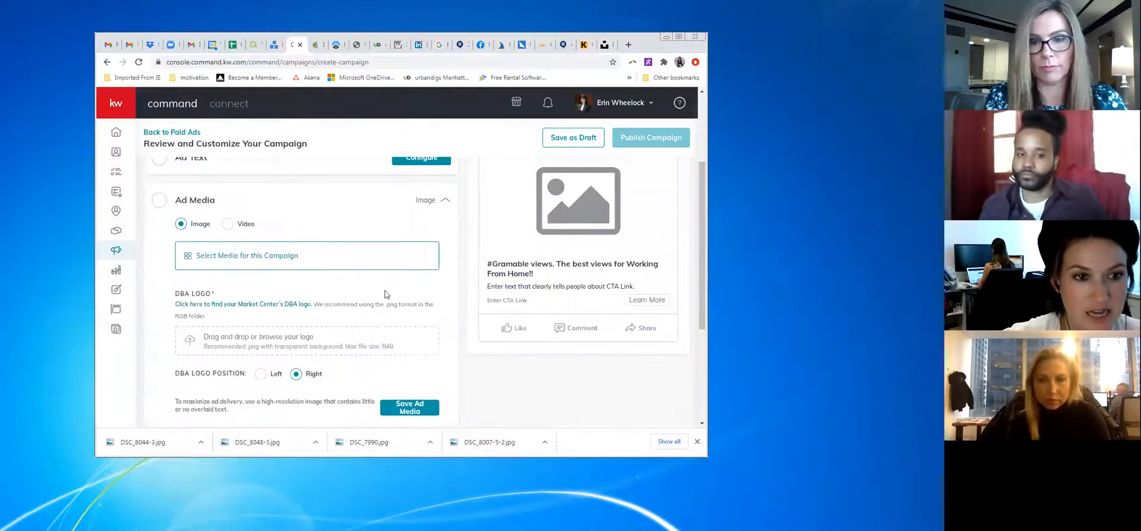
left_click(248, 256)
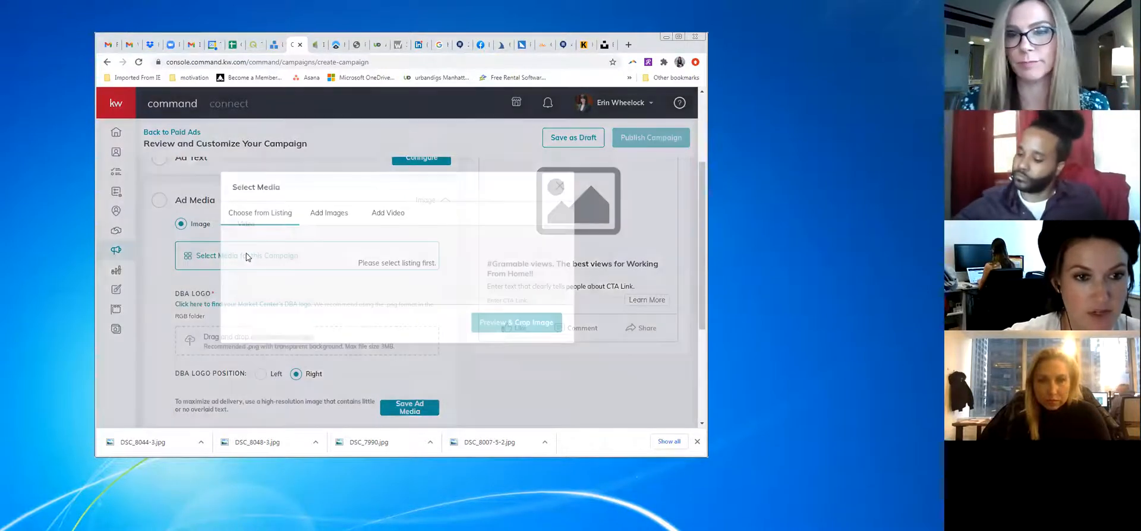
left_click(328, 213)
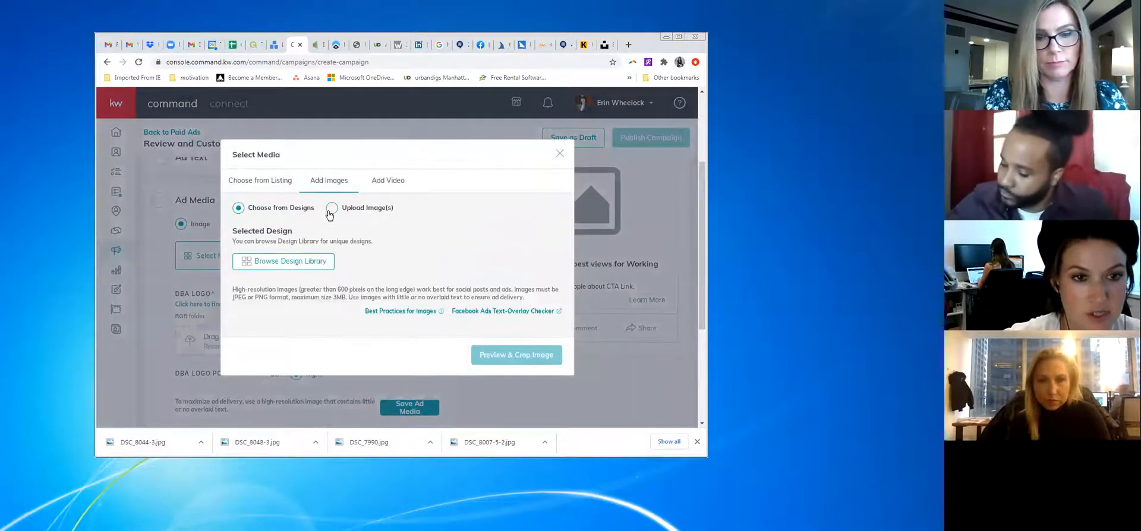
left_click(331, 207)
left_click(445, 243)
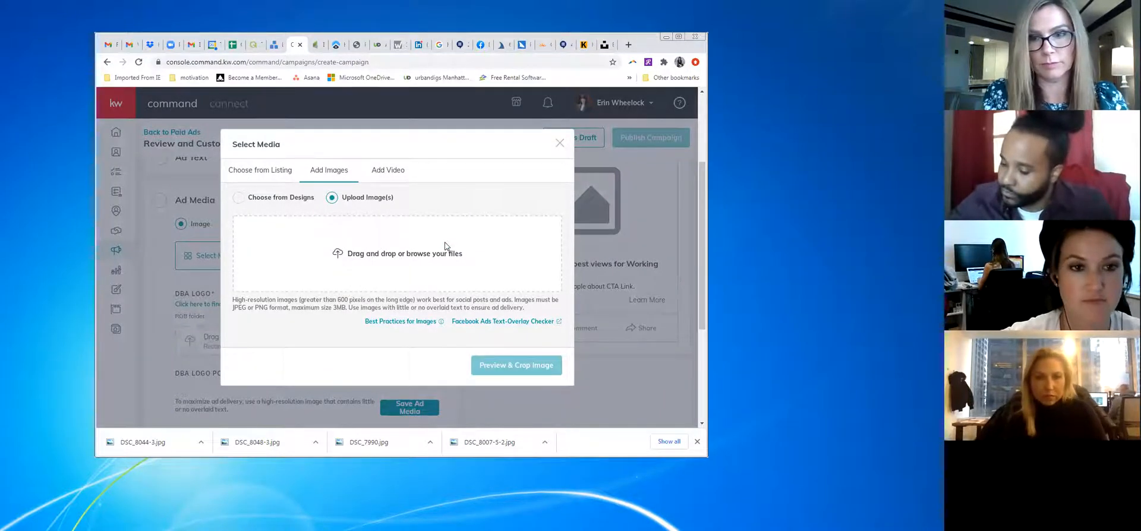
Try uploading DSC_8007-5-2.jpg, which is rejected as over 3MB, then return to Dropbox
left_click(408, 255)
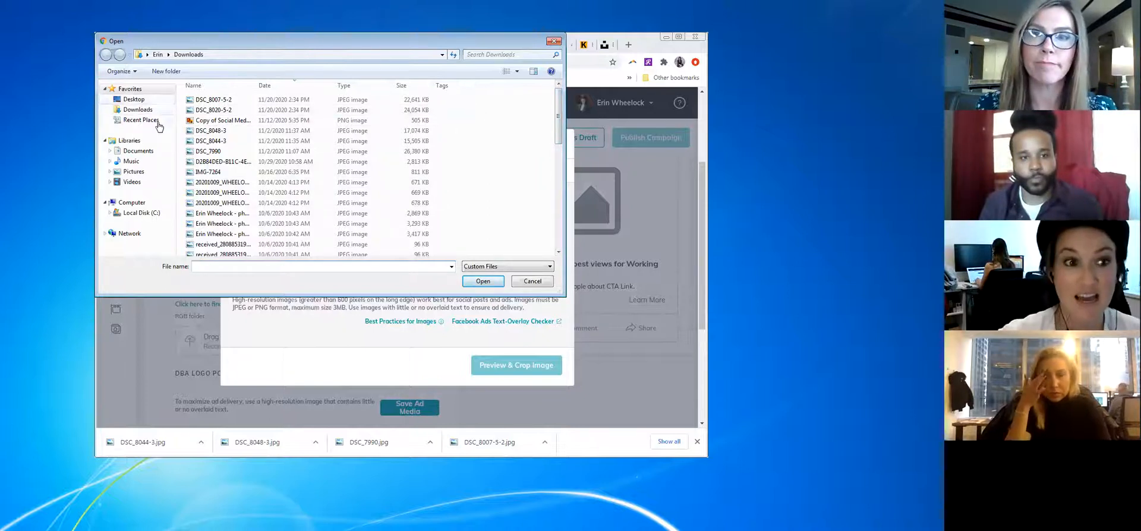
left_click(141, 111)
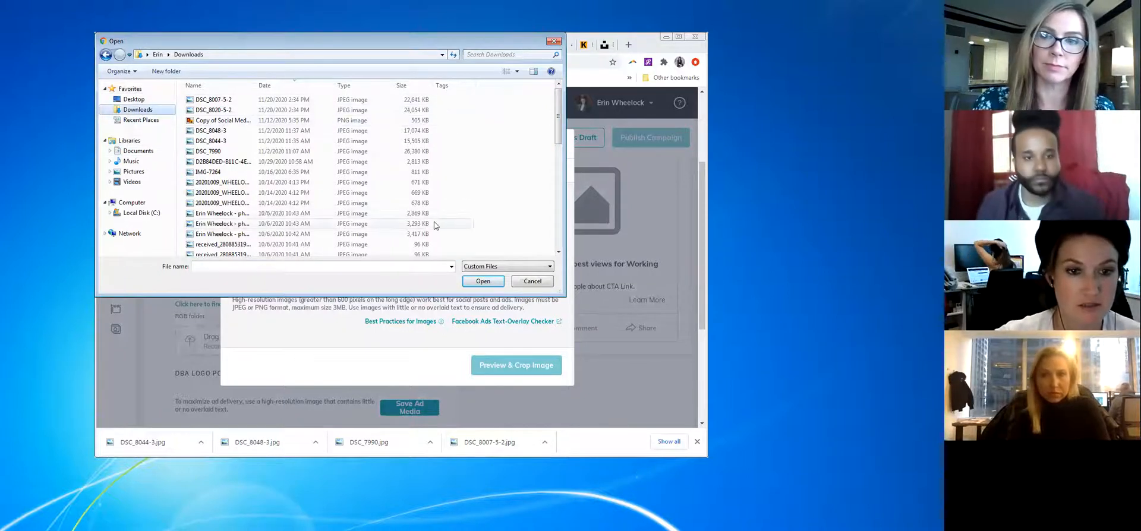
left_click(541, 282)
left_click_drag(484, 442, 433, 253)
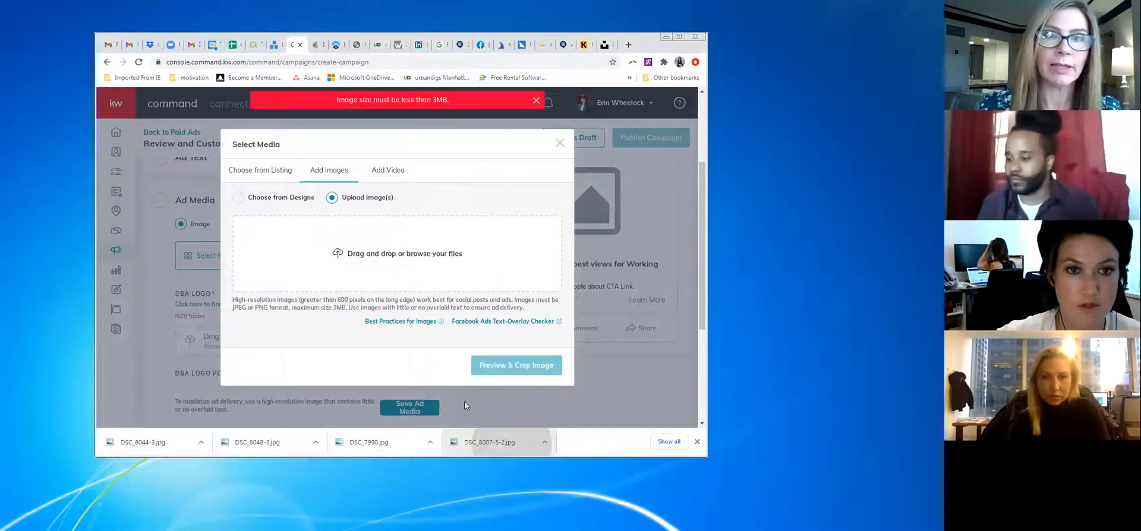
left_click(158, 46)
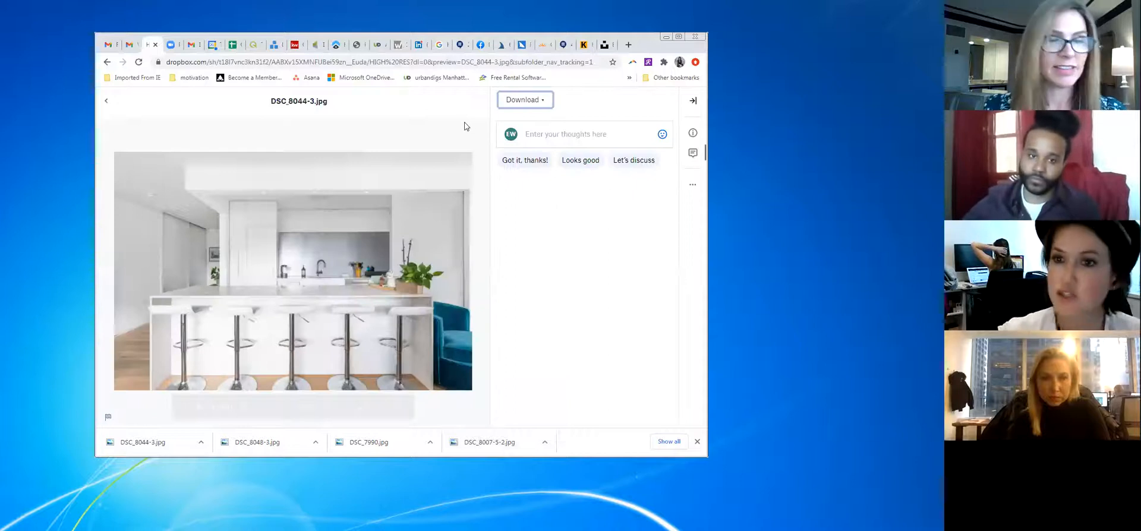
left_click(110, 101)
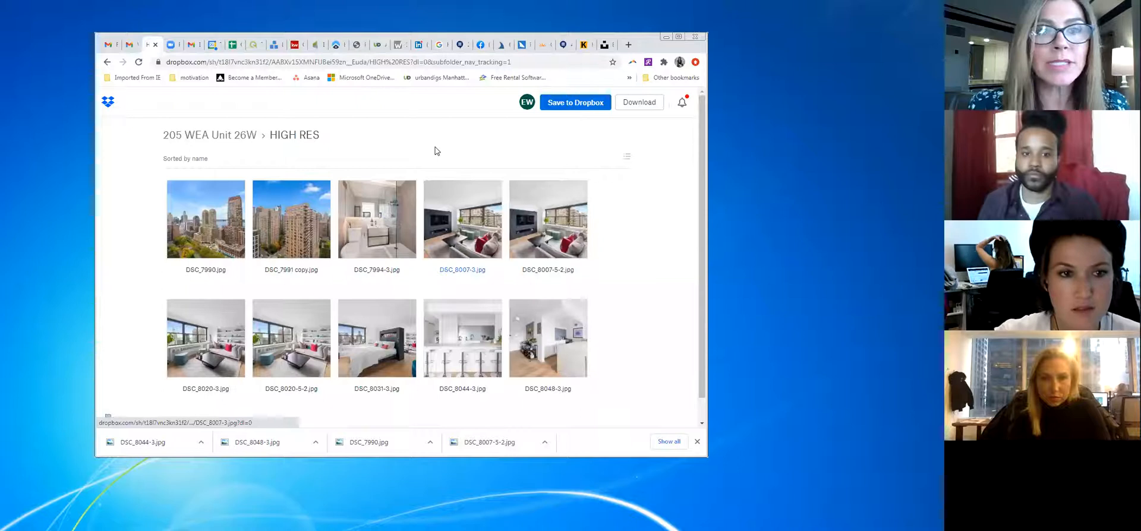
left_click(208, 137)
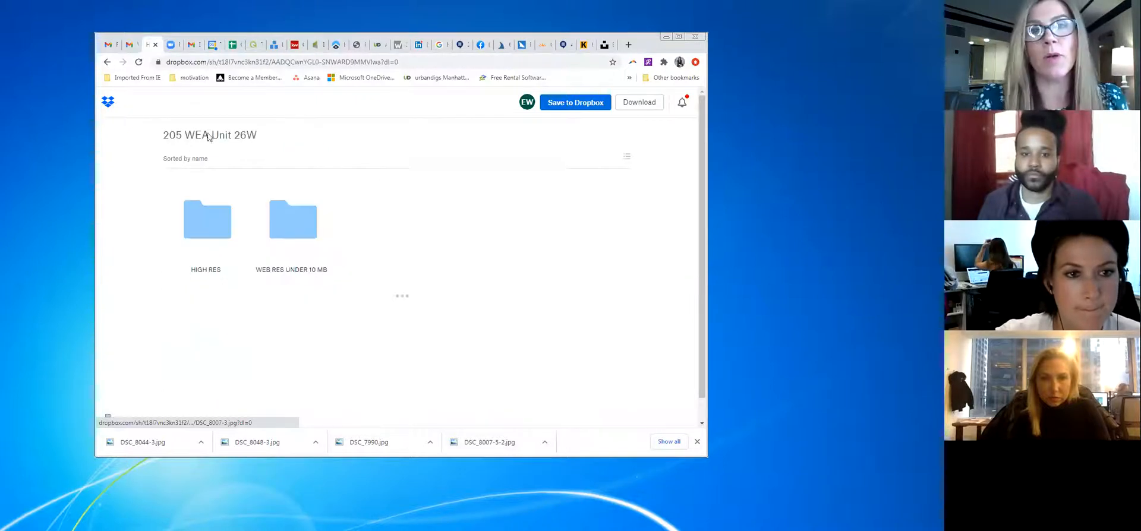
left_click(301, 233)
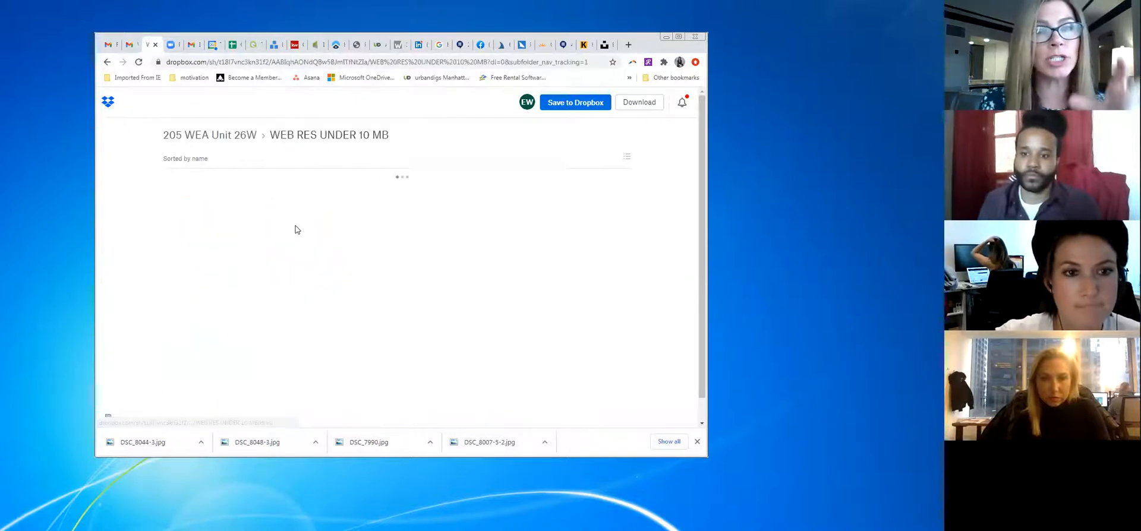
left_click(695, 443)
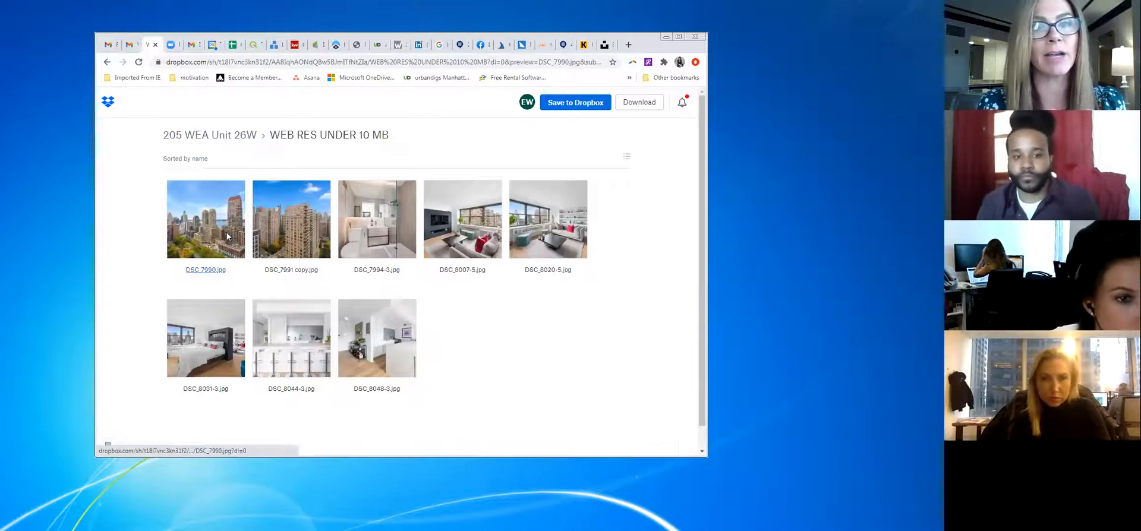
Directly download the web-res photos DSC_7990, DSC_8007-5 and DSC_8020-5
left_click(227, 233)
left_click(534, 101)
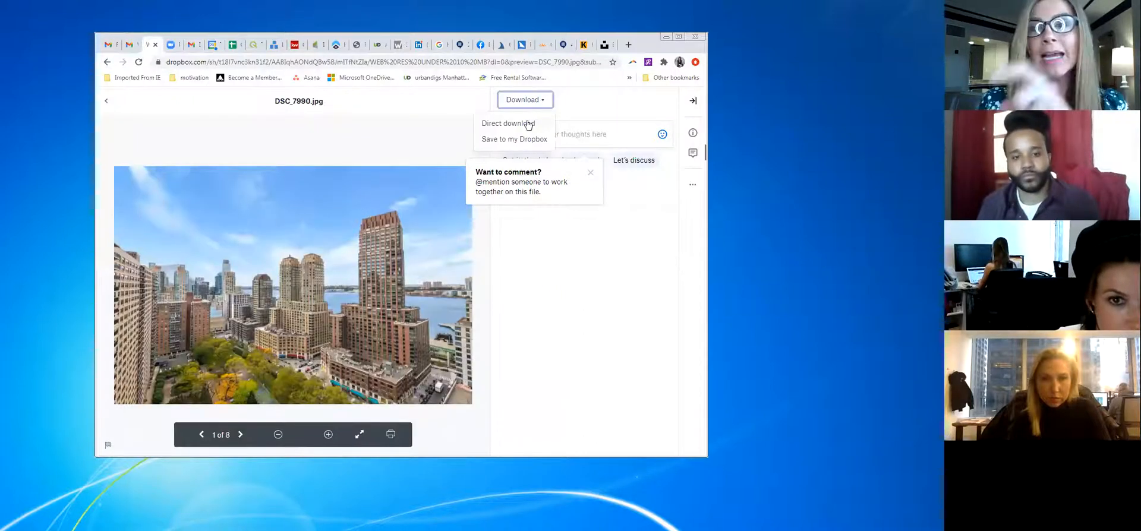
left_click(526, 124)
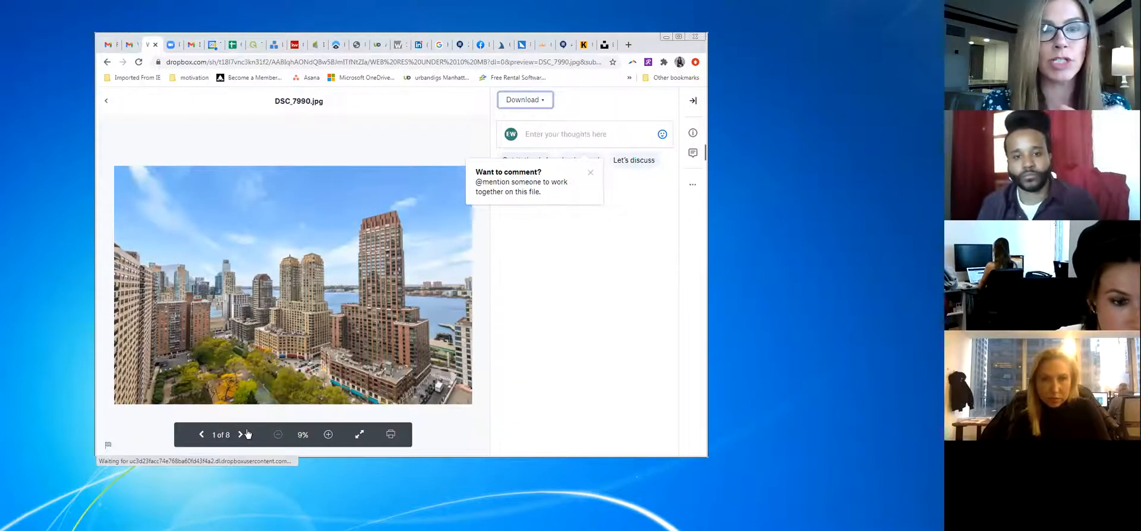
left_click(240, 407)
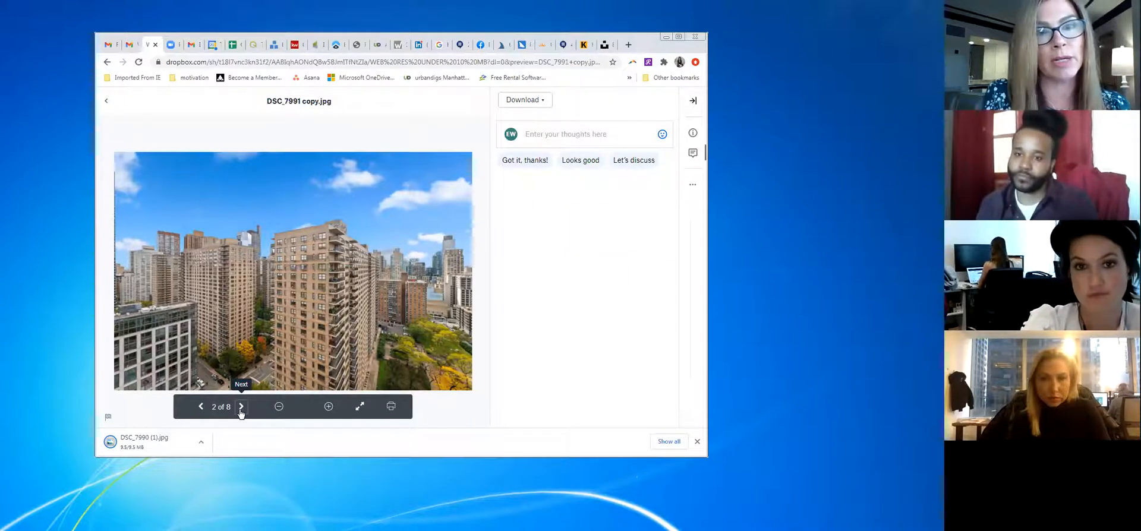
left_click(242, 407)
left_click(241, 407)
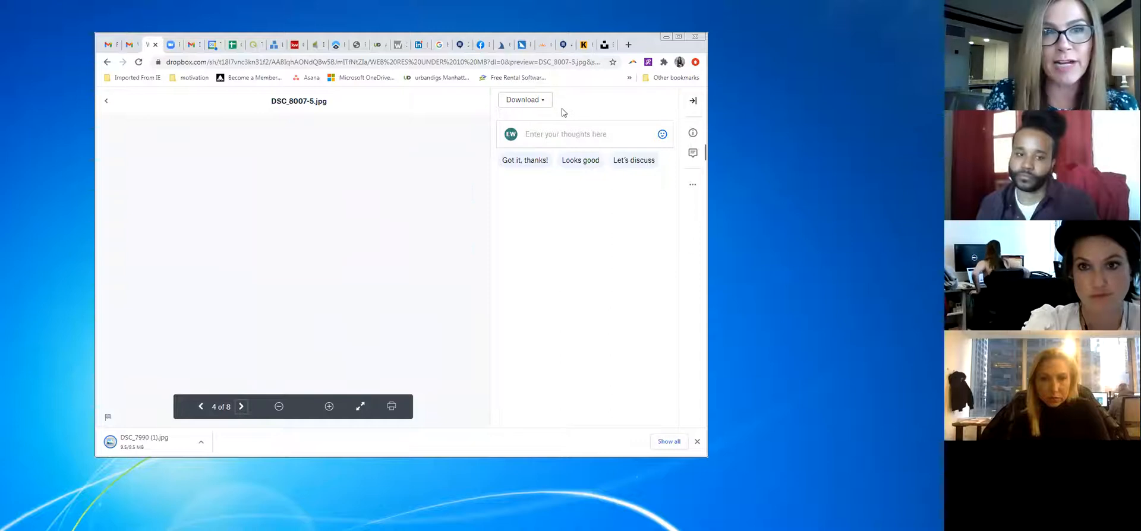
left_click(527, 101)
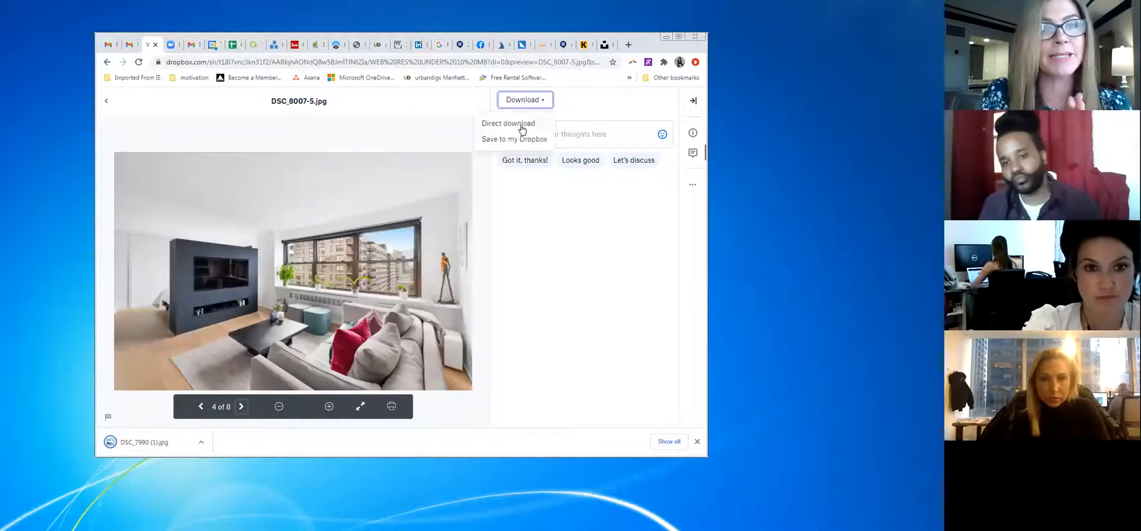
left_click(522, 124)
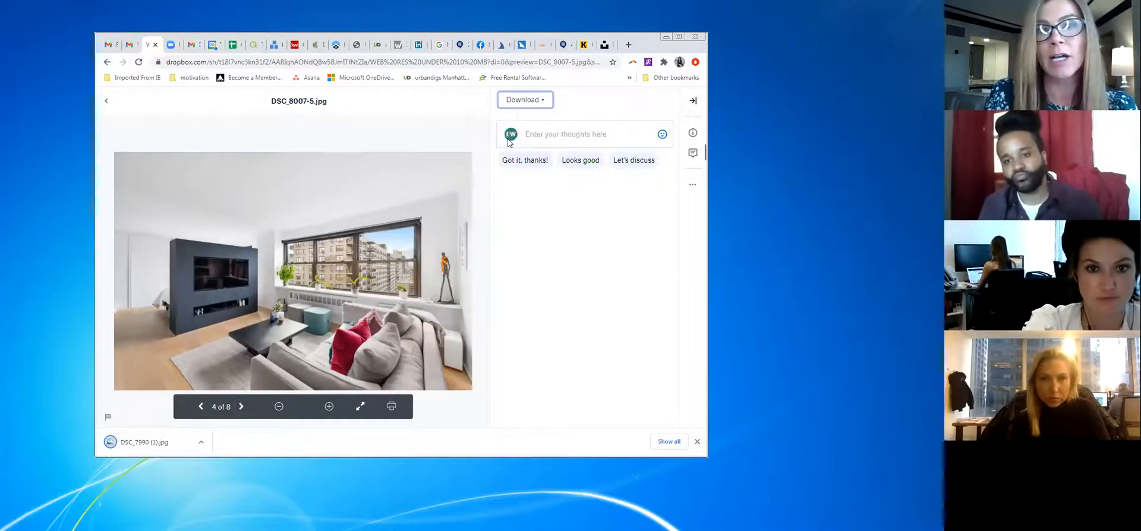
left_click(243, 407)
left_click(534, 99)
left_click(528, 126)
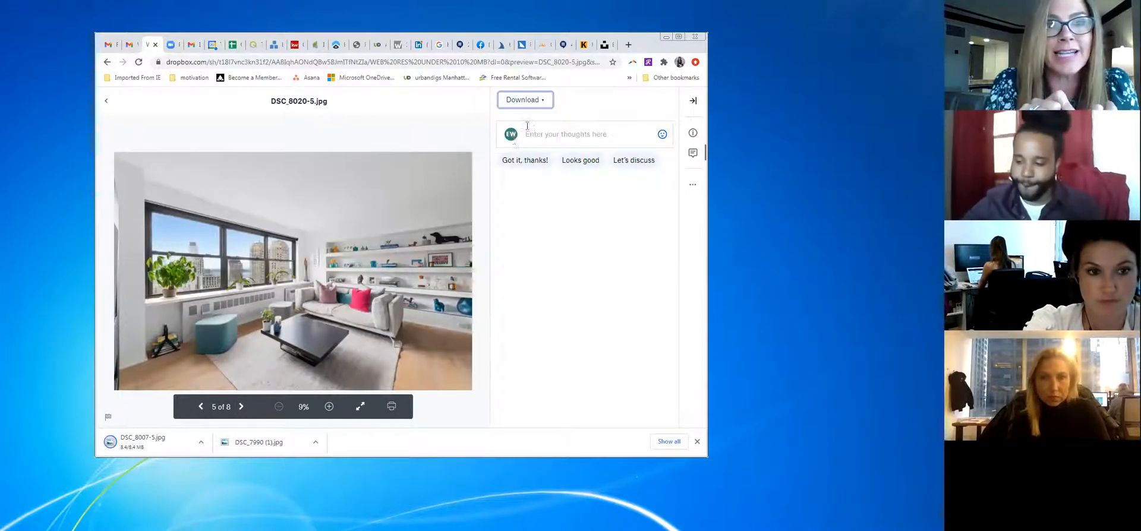
Directly download the web-res photos DSC_8031-3, DSC_8044-3 and DSC_8048-3
left_click(242, 407)
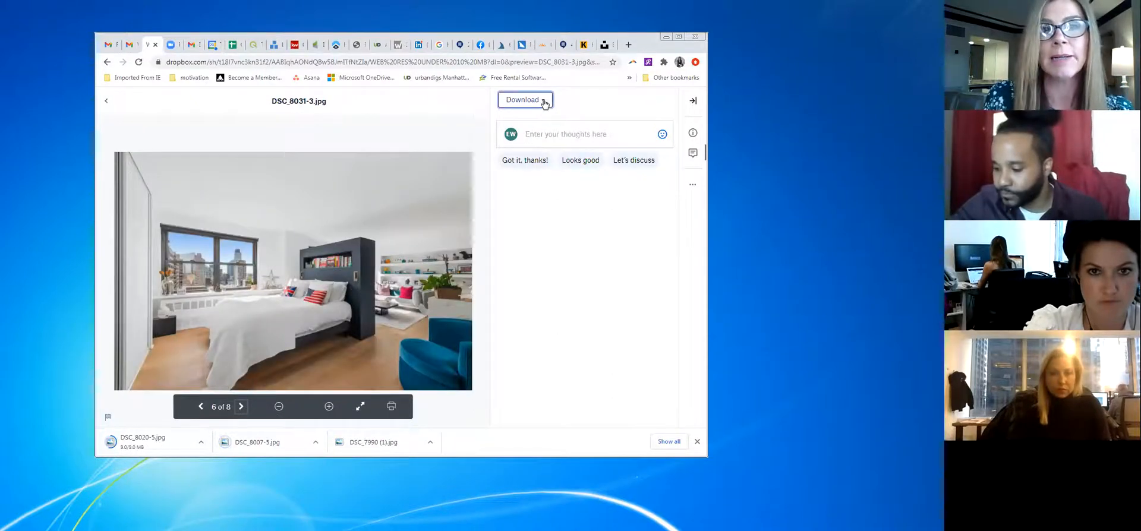
left_click(538, 100)
left_click(529, 122)
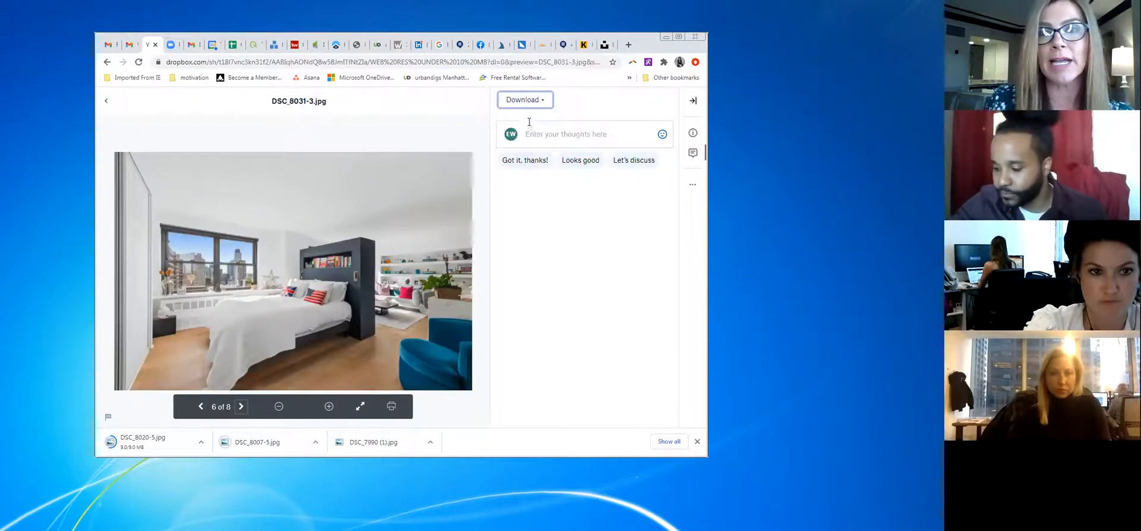
left_click(241, 407)
left_click(517, 101)
left_click(511, 121)
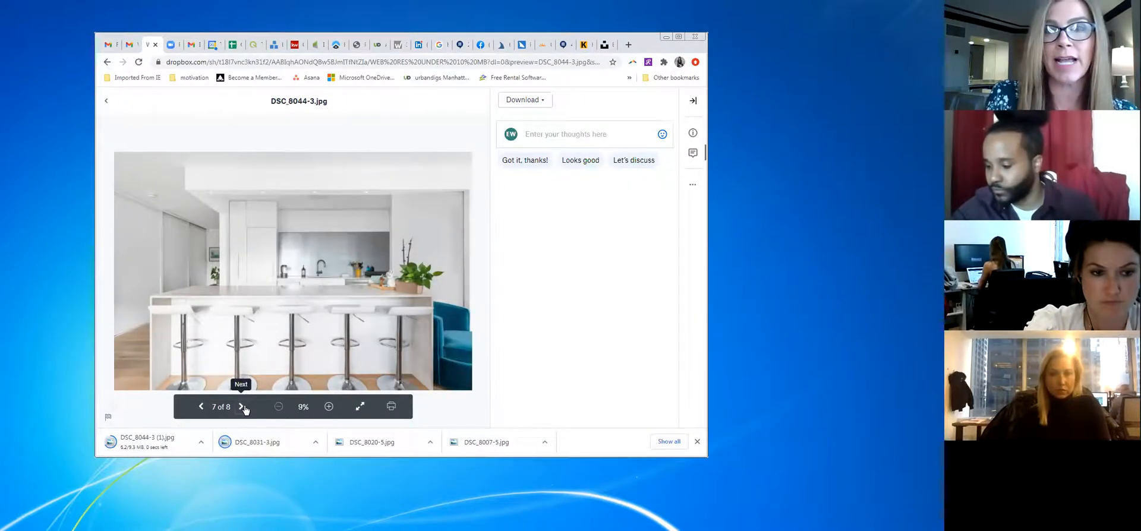
left_click(241, 407)
left_click(538, 101)
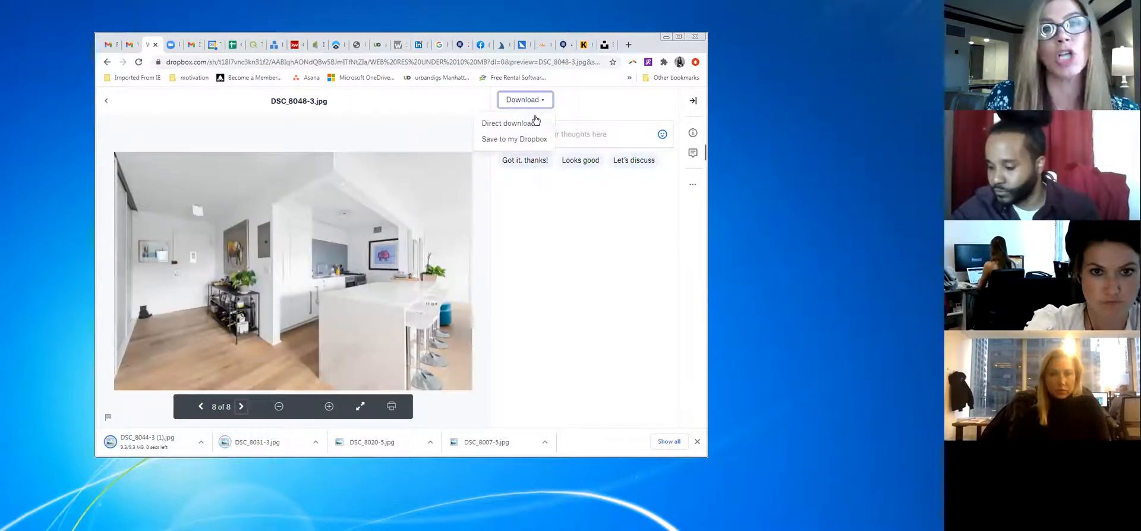
left_click(534, 124)
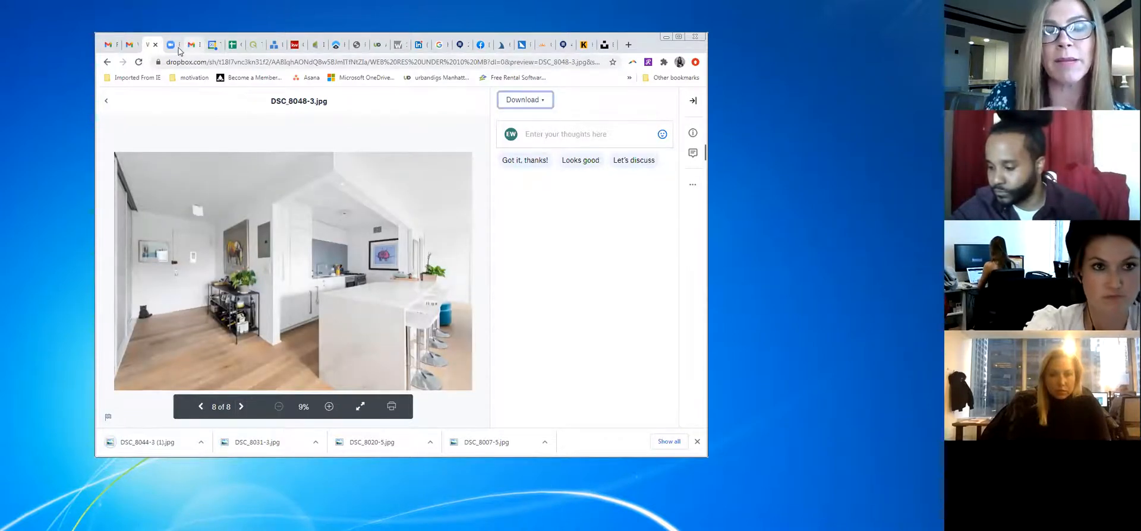
left_click(295, 44)
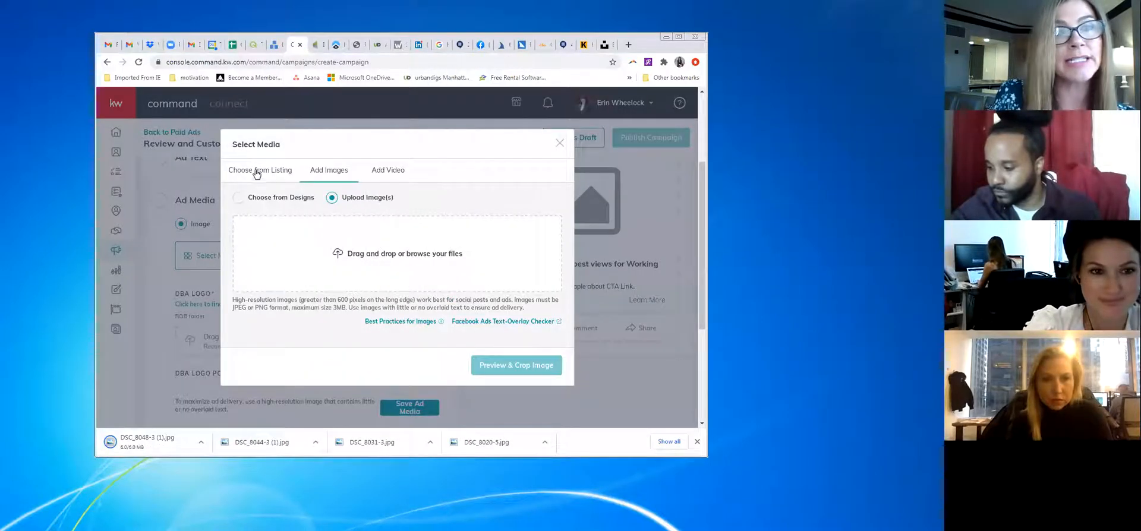
Choose DSC_8048-3 (1) from Downloads and submit it as ad media
left_click(393, 260)
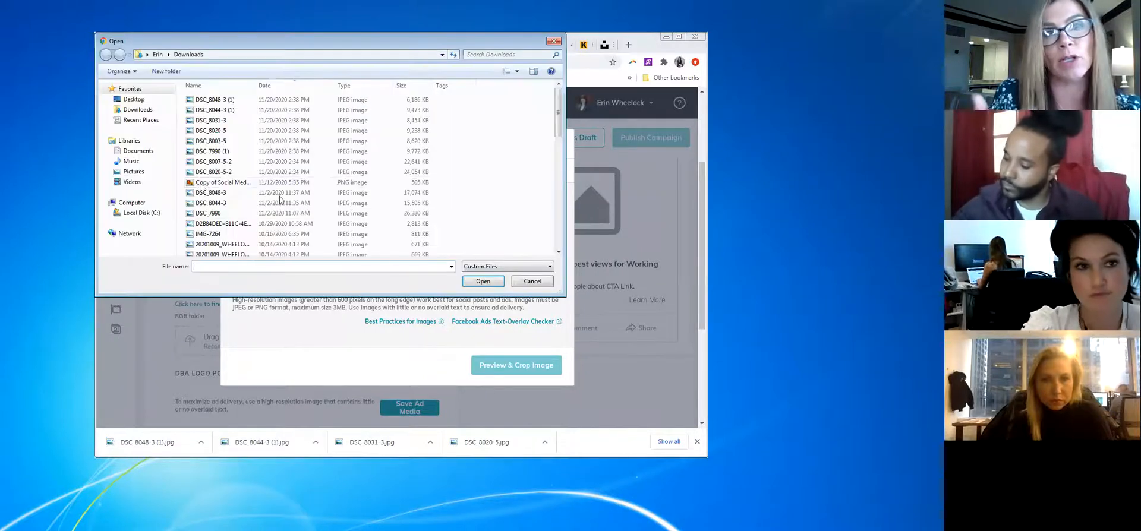
left_click(242, 104)
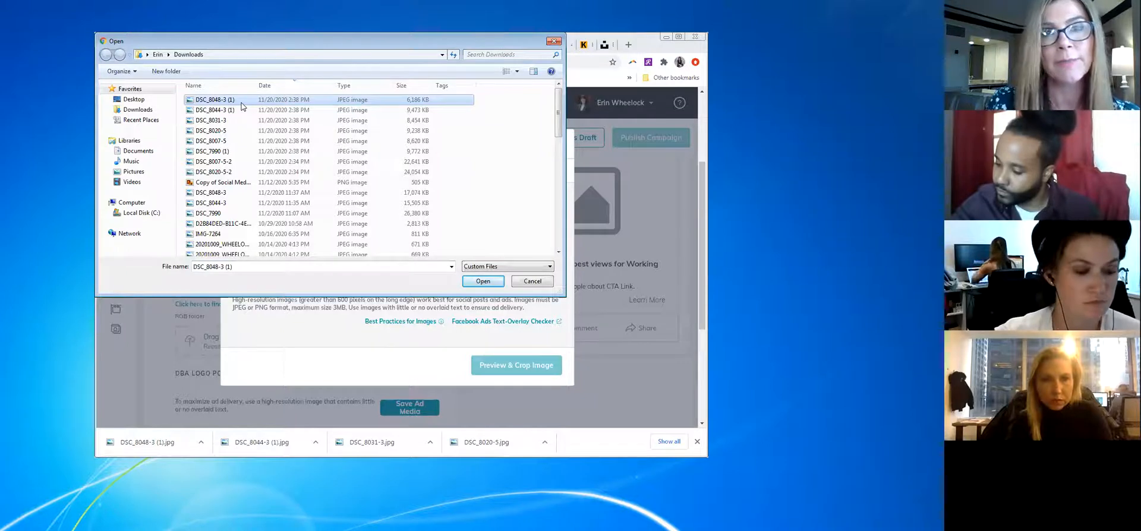
left_click(246, 120)
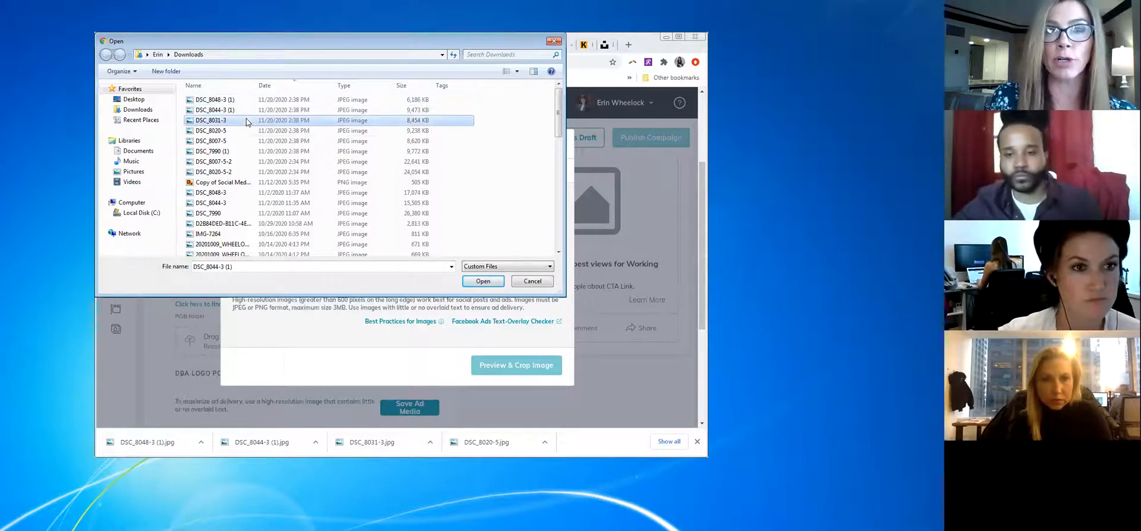
left_click(240, 109)
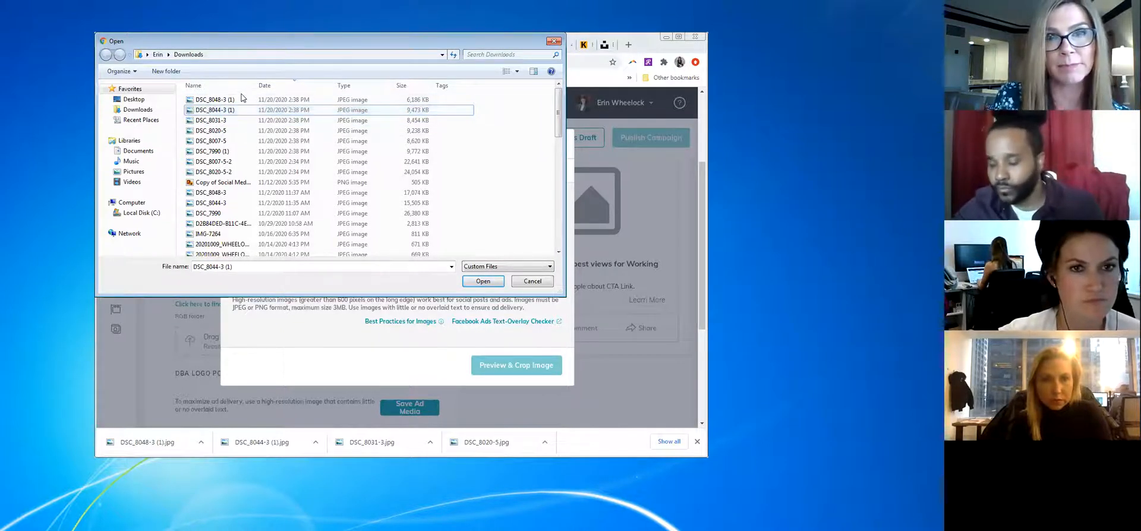
left_click(209, 100)
key("Down")
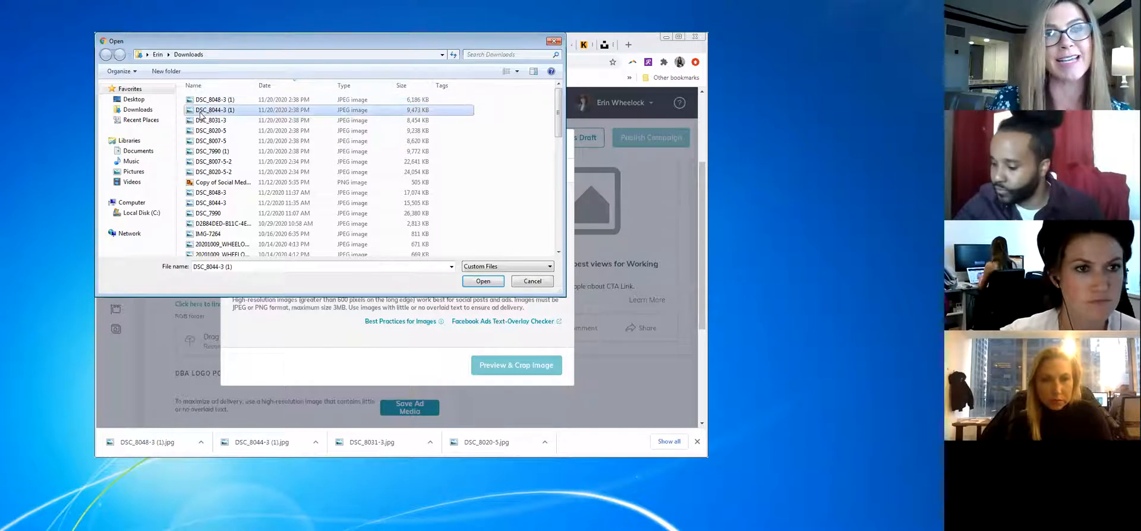
left_click(180, 101)
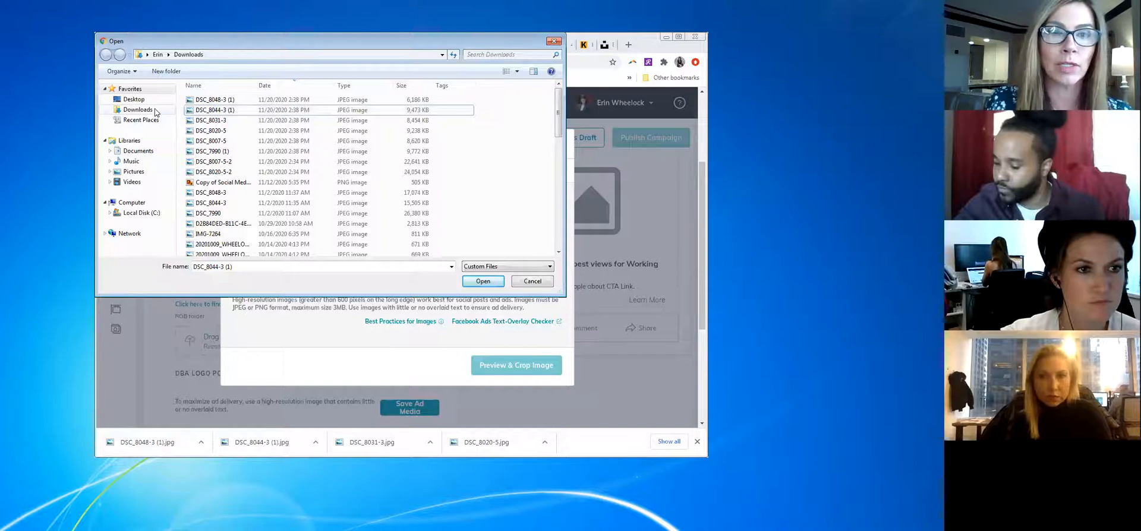
left_click(246, 100)
left_click(474, 283)
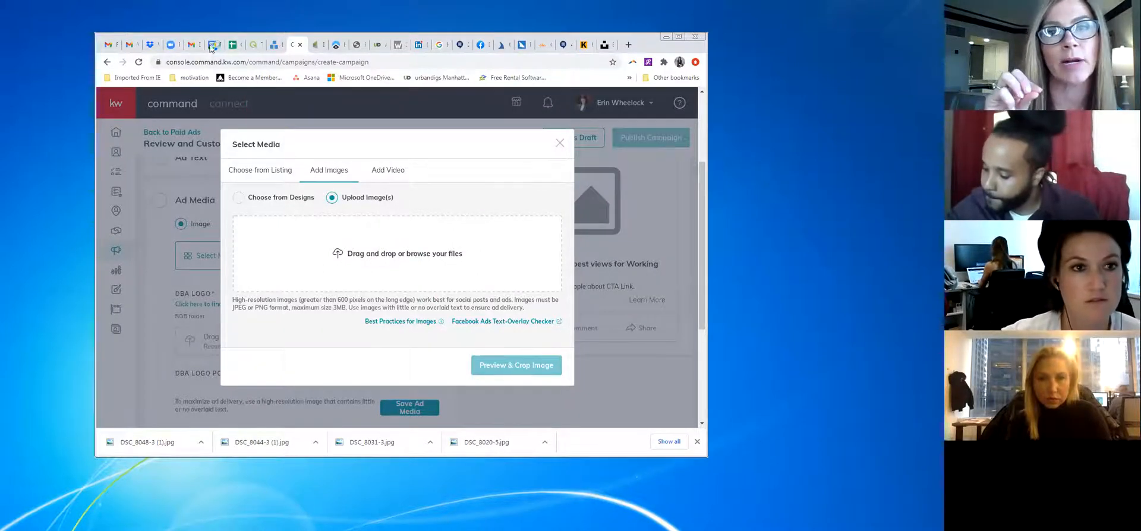
Retry uploading DSC_8048-3 (1), which is rejected as larger than 3MB
left_click(271, 100)
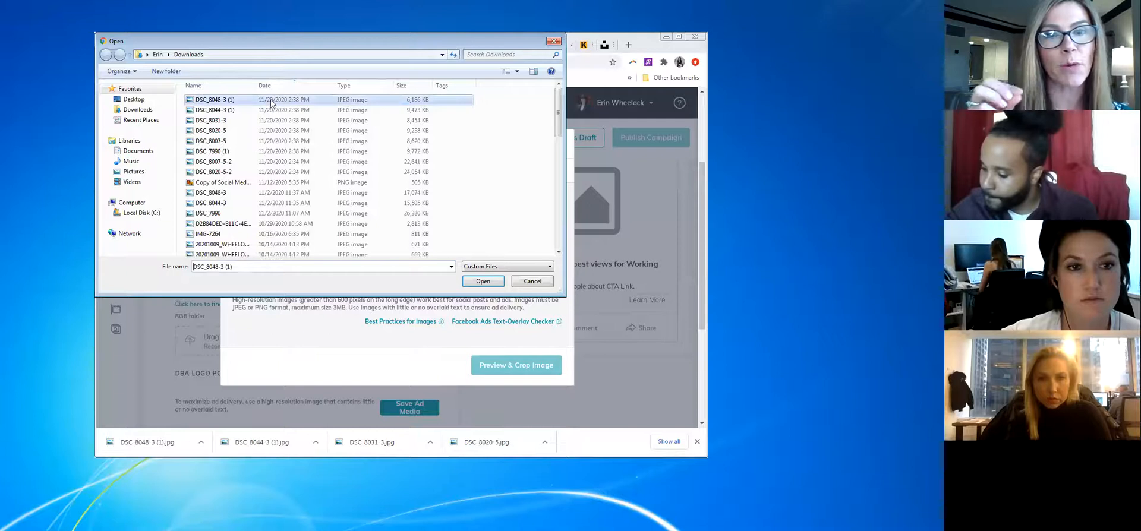
left_click(483, 281)
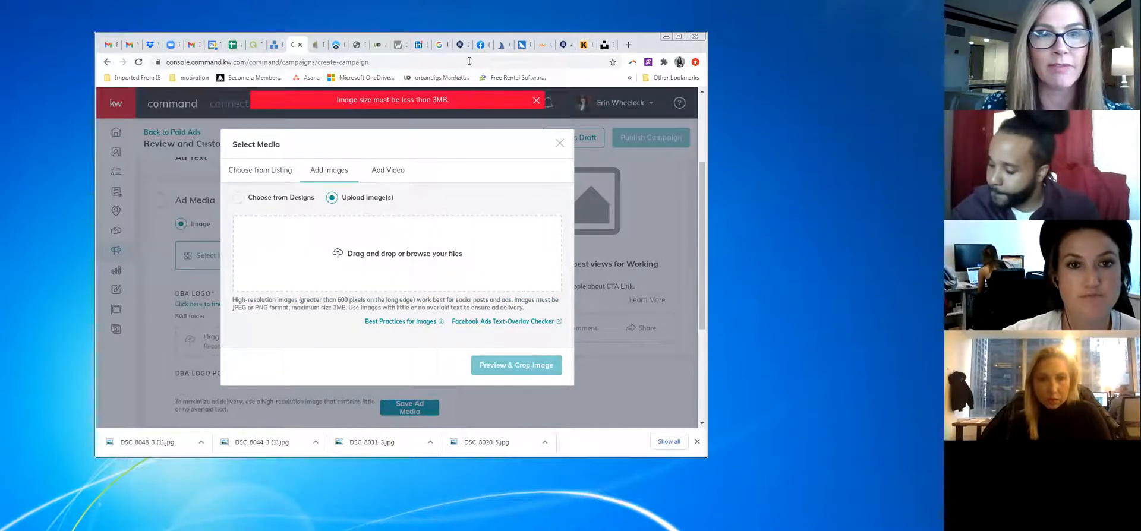
left_click(460, 45)
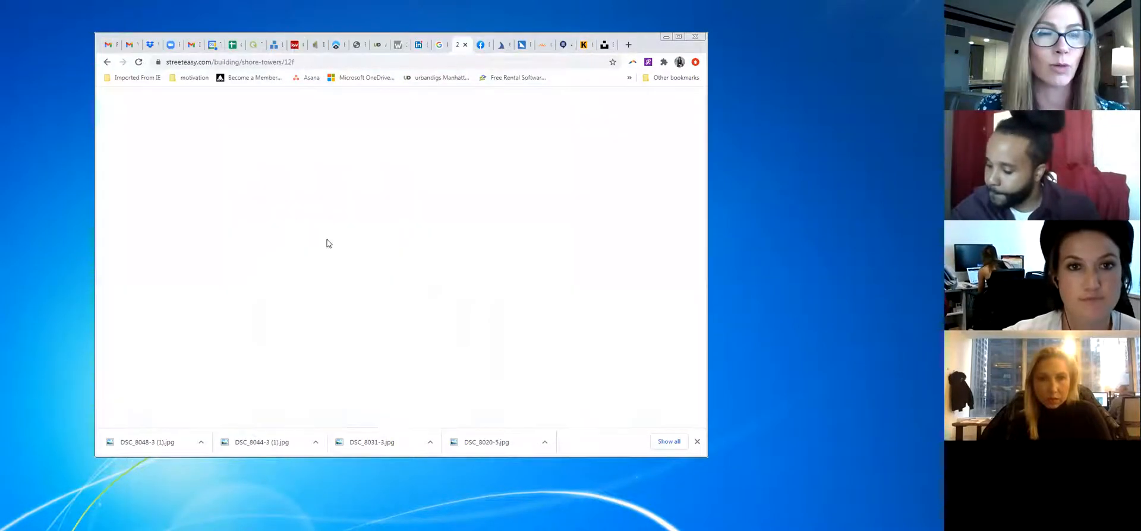
Reload the StreetEasy Shore Towers 12F page, dismiss the downloads bar, and re-enter its address
left_click(140, 63)
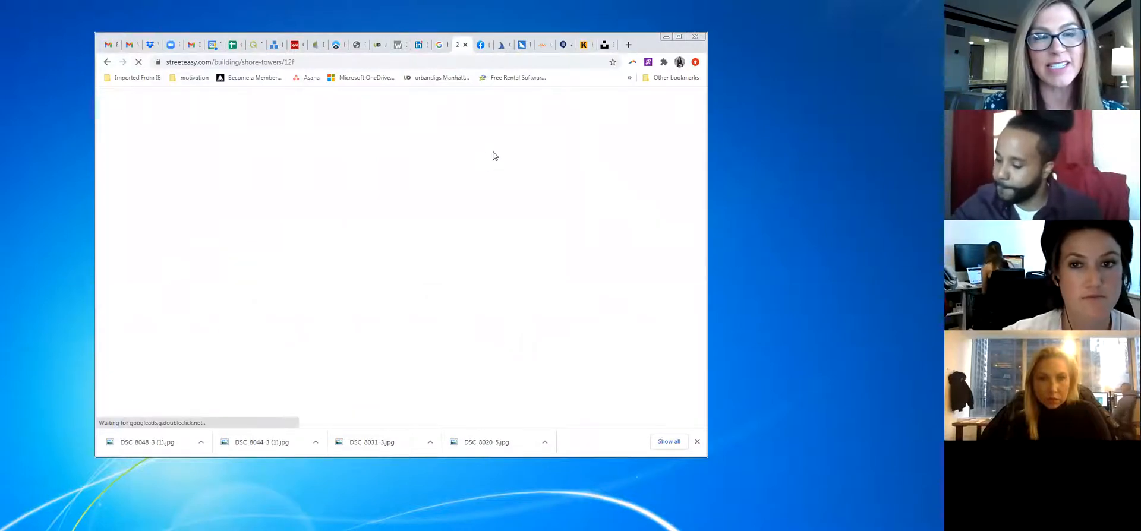
left_click(697, 441)
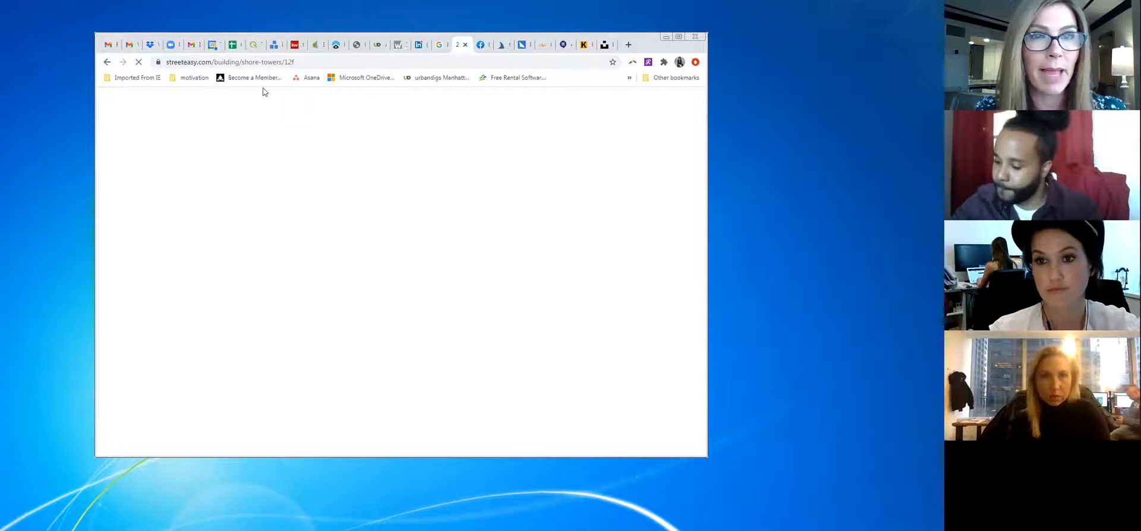
left_click(282, 62)
key("Return")
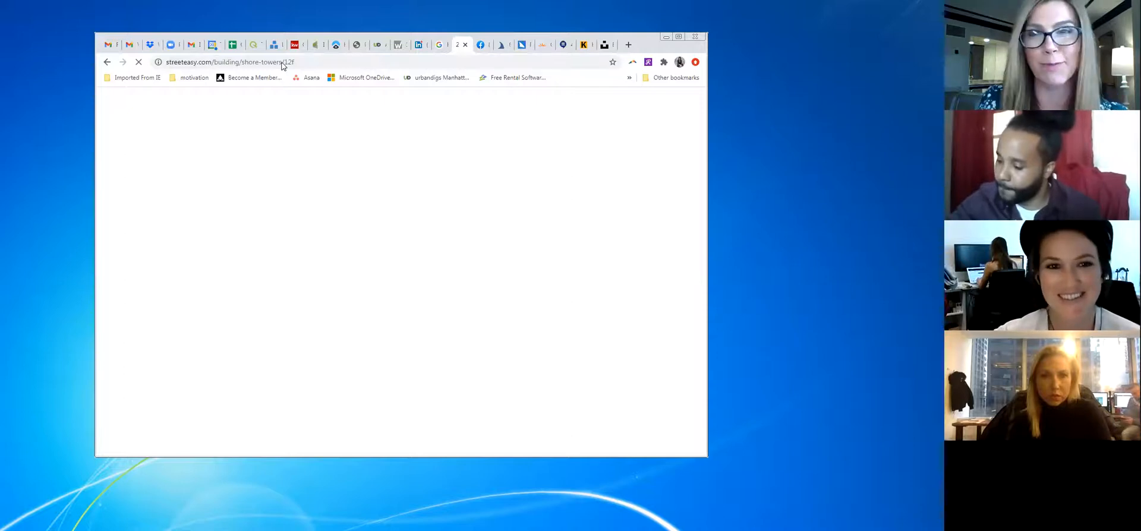
left_click(323, 63)
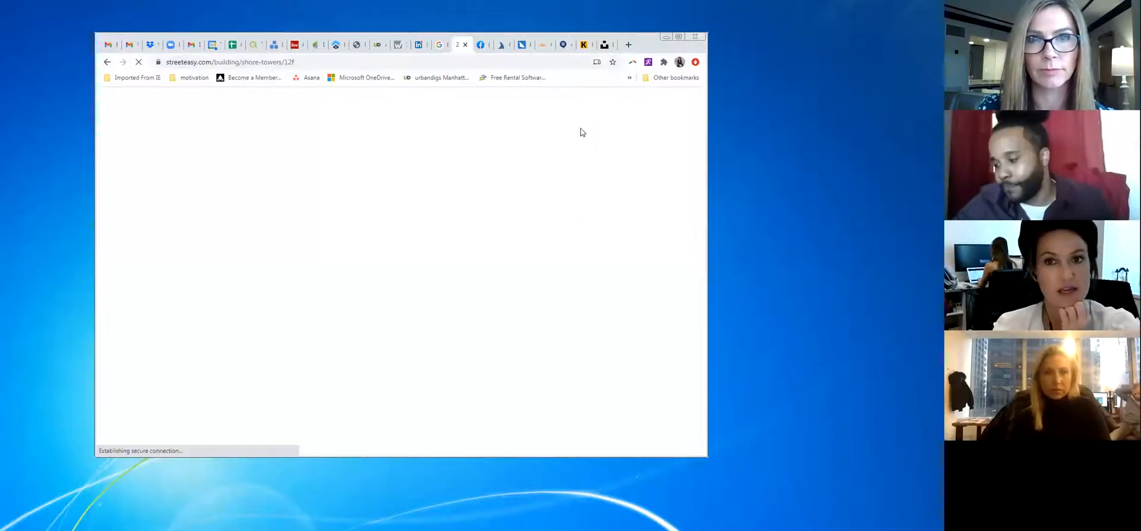
left_click(462, 61)
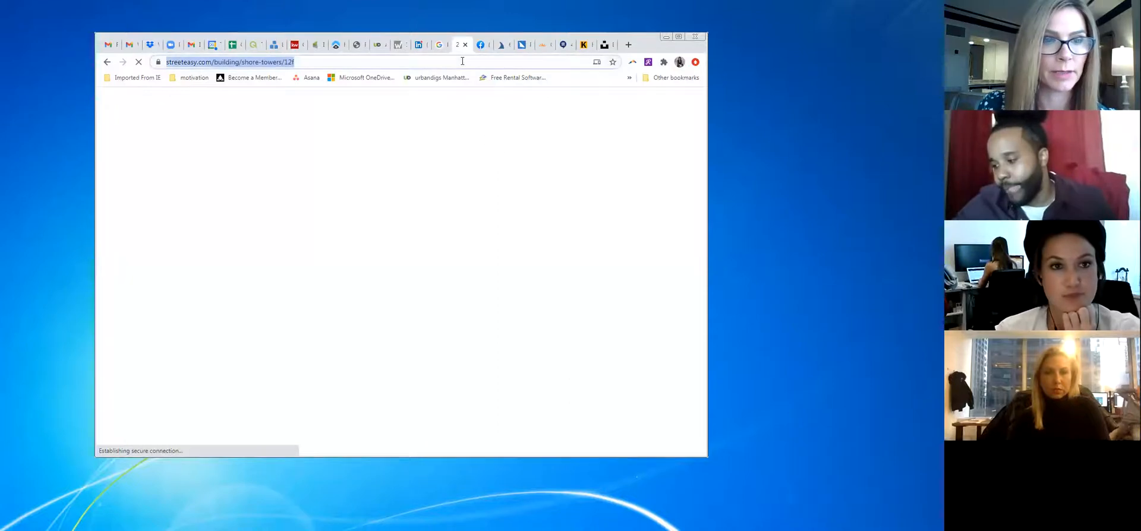
Go to RealtyMX from the 'realty' address suggestion and log in with the saved account
type("r")
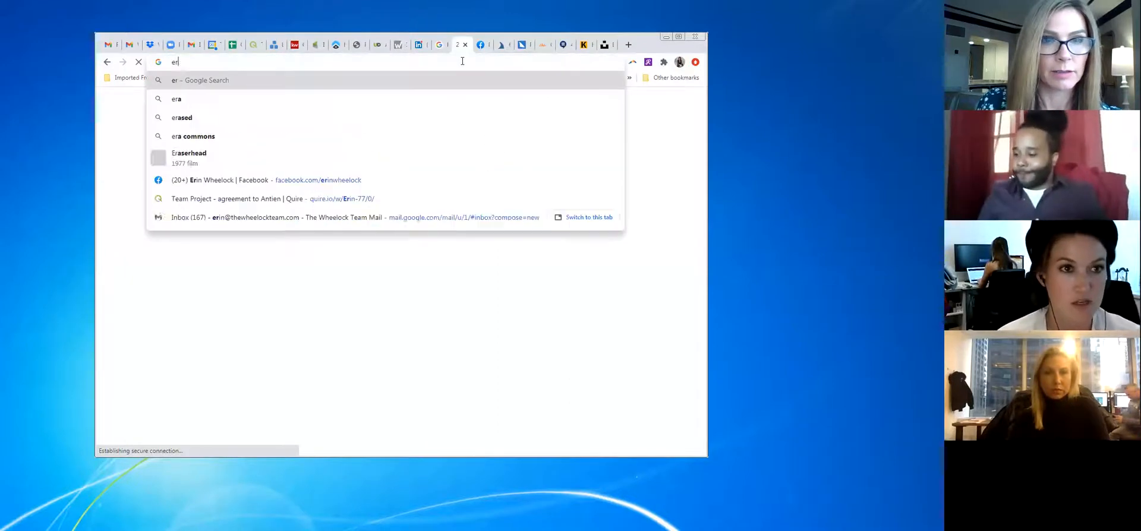
type("ealty")
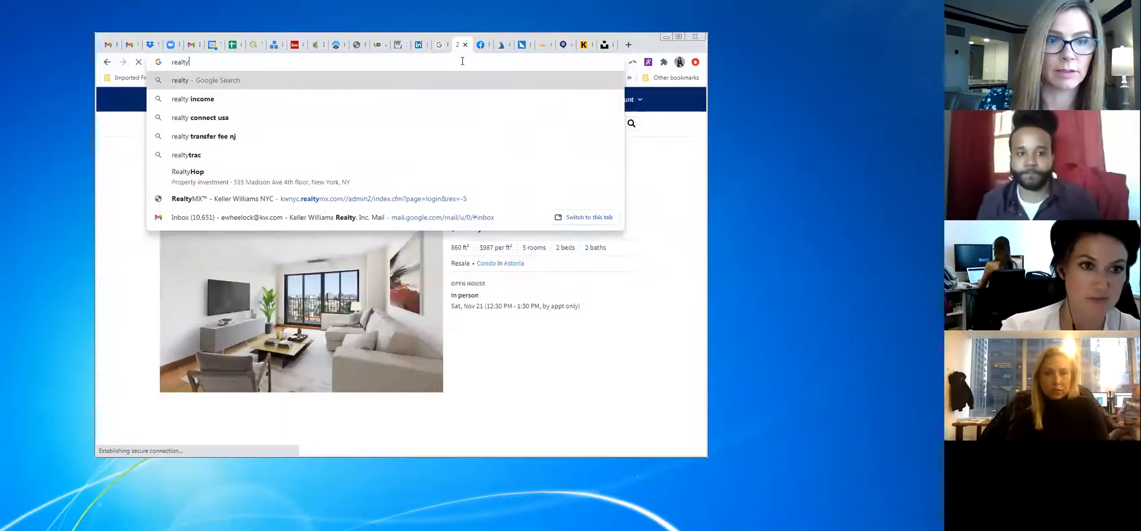
left_click(364, 200)
scroll(426, 146, "down", 5)
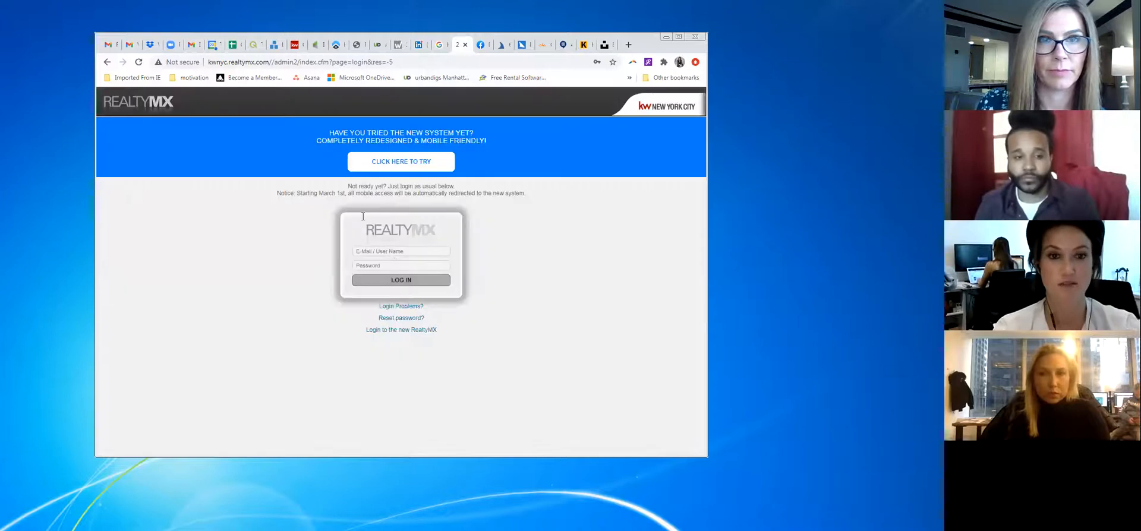
left_click(415, 251)
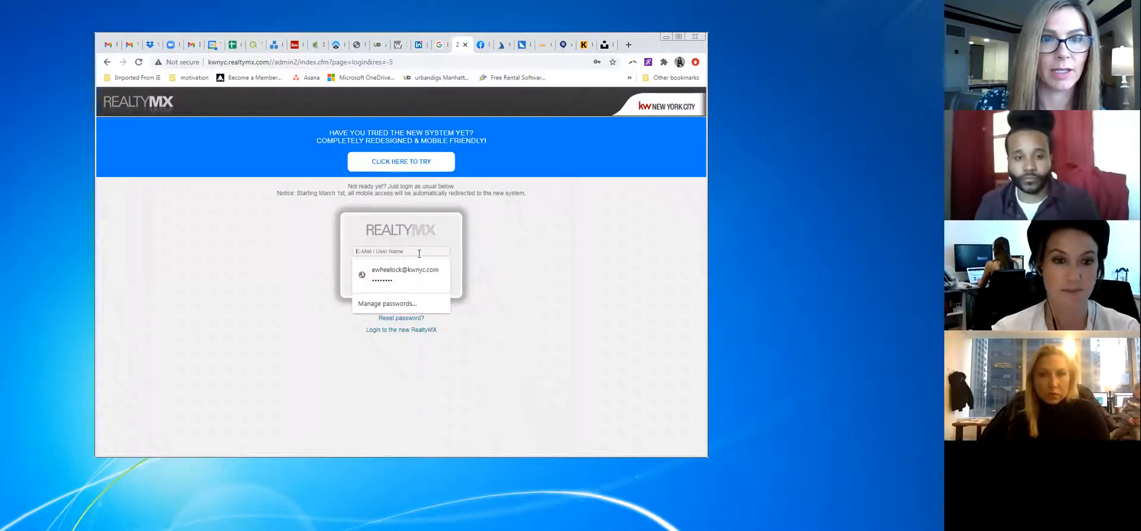
left_click(419, 275)
left_click(415, 284)
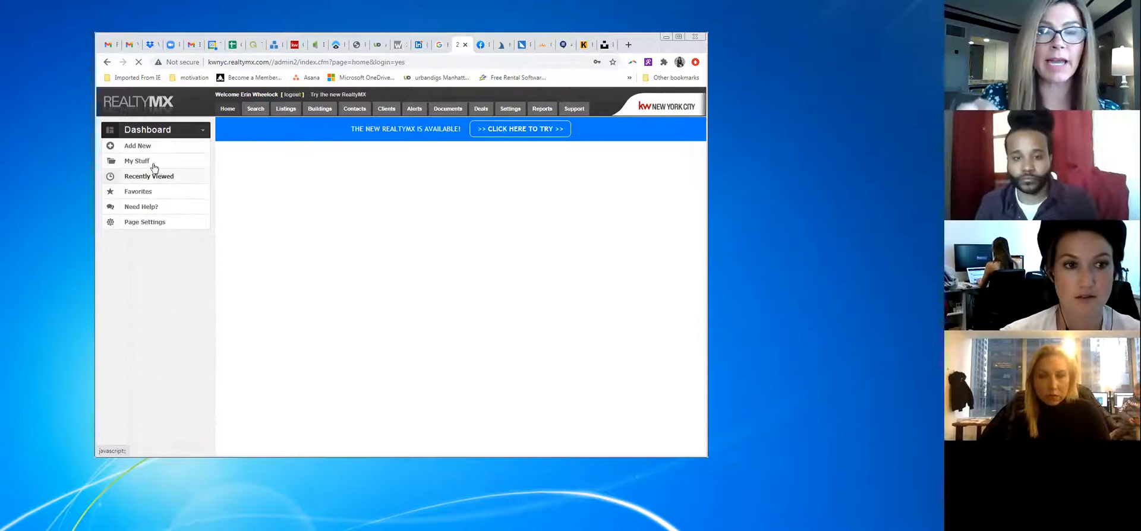
left_click(149, 161)
Open listing 242718 from My Listings and save its main photo as 242718_1539142
left_click(149, 177)
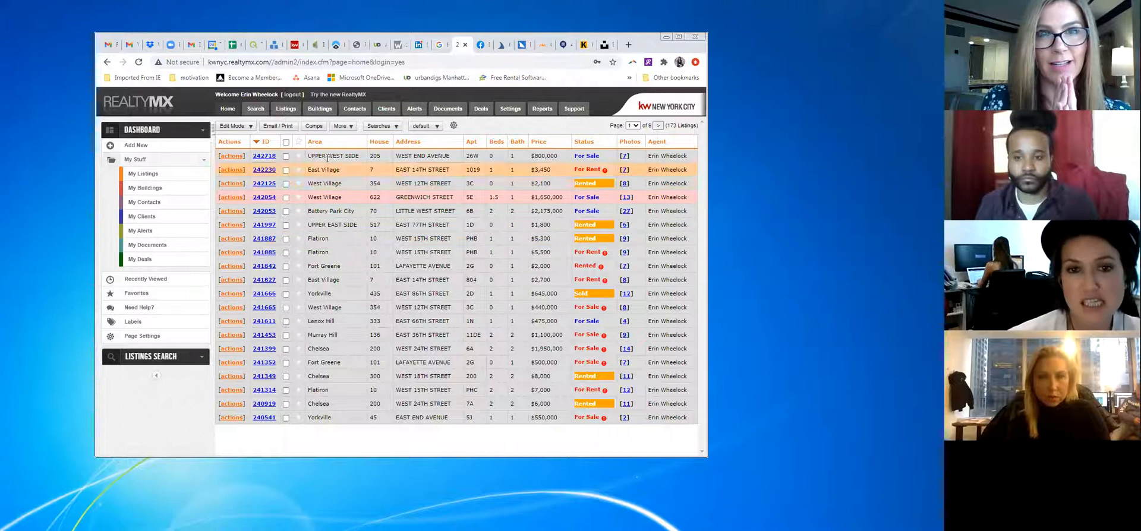
left_click(236, 158)
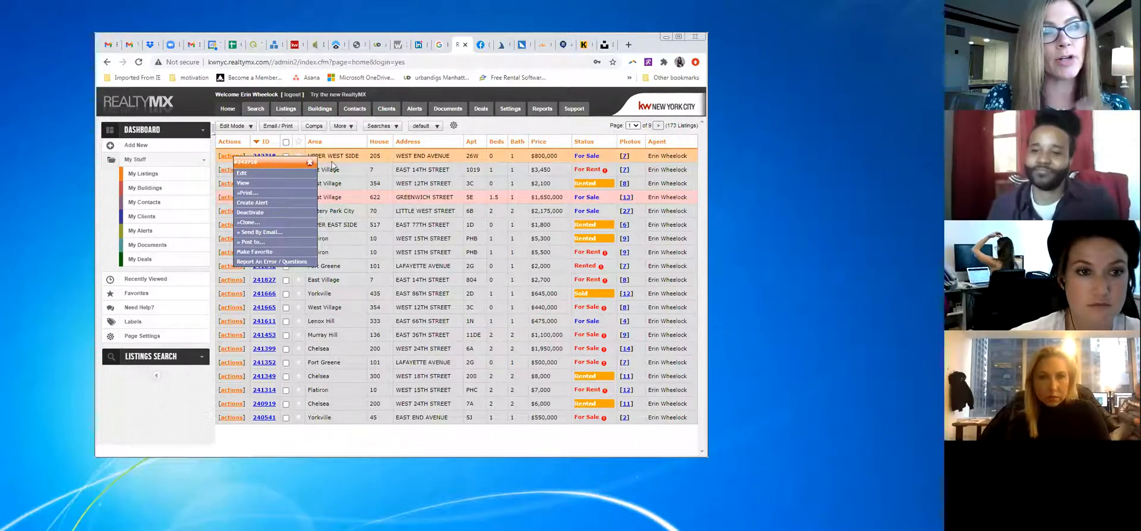
left_click(267, 157)
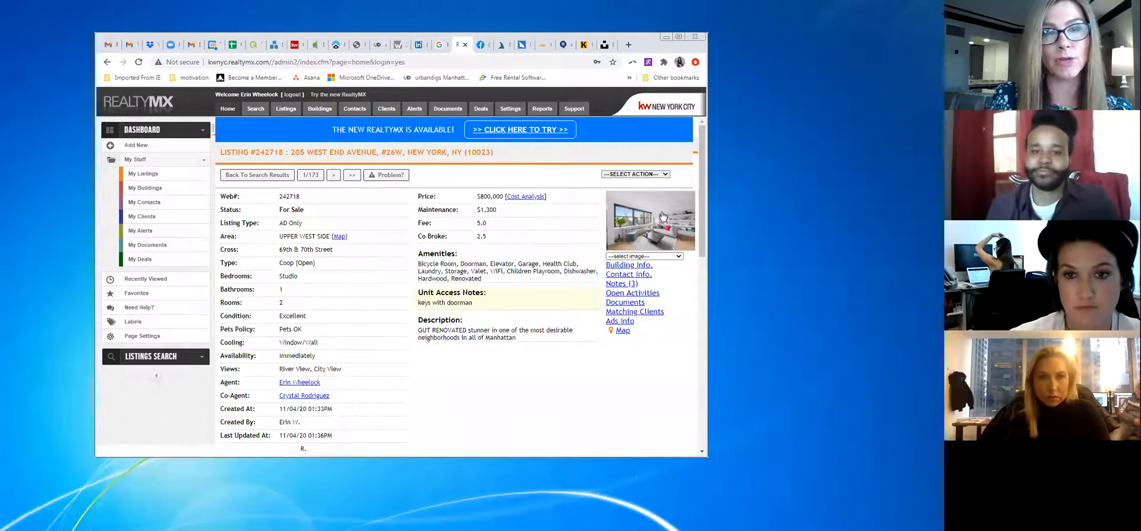
left_click(656, 209)
right_click(479, 231)
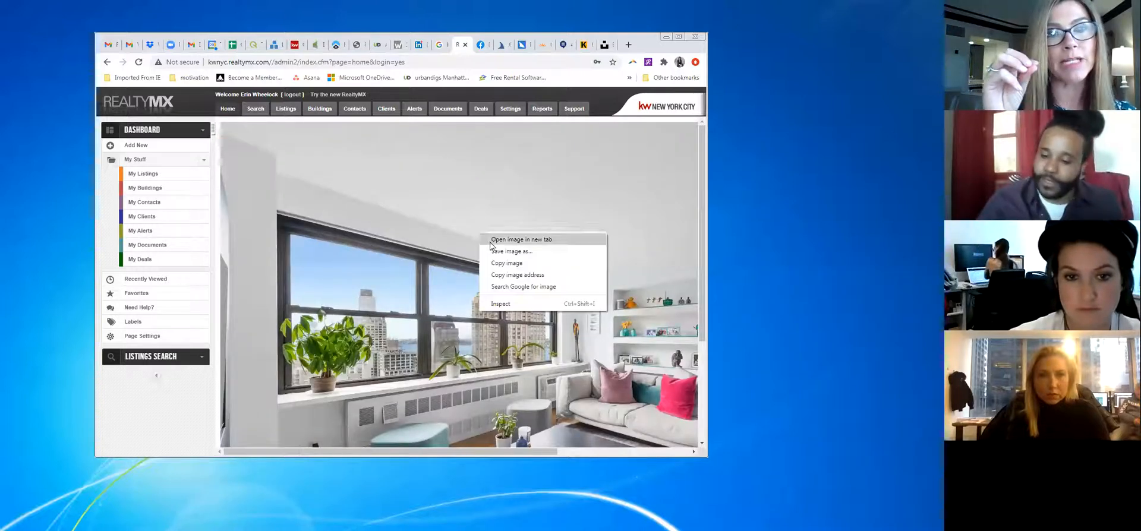
left_click(493, 251)
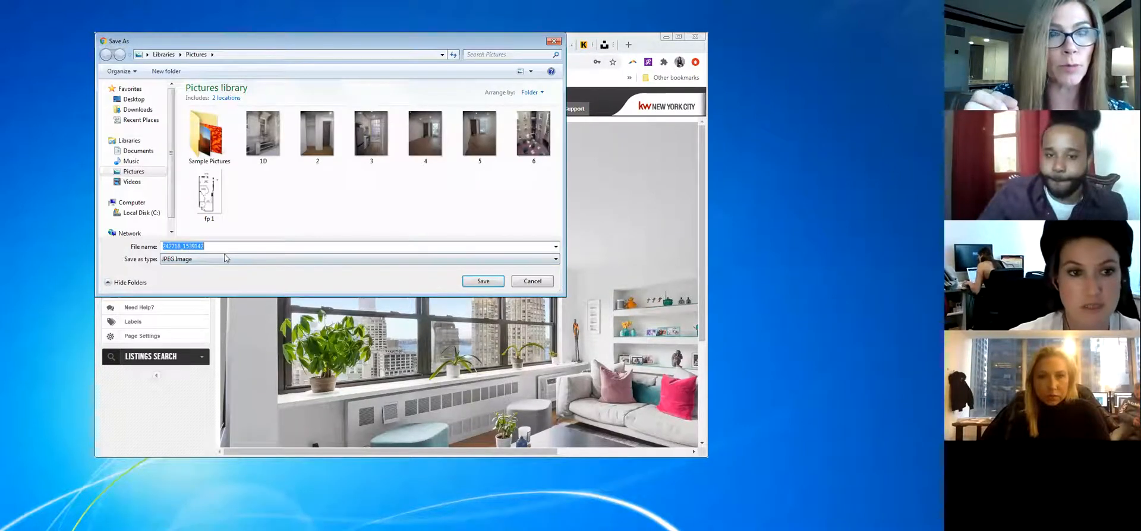
left_click(483, 281)
Return to the listing 242718 details and open View All Images
scroll(484, 286, "down", 3)
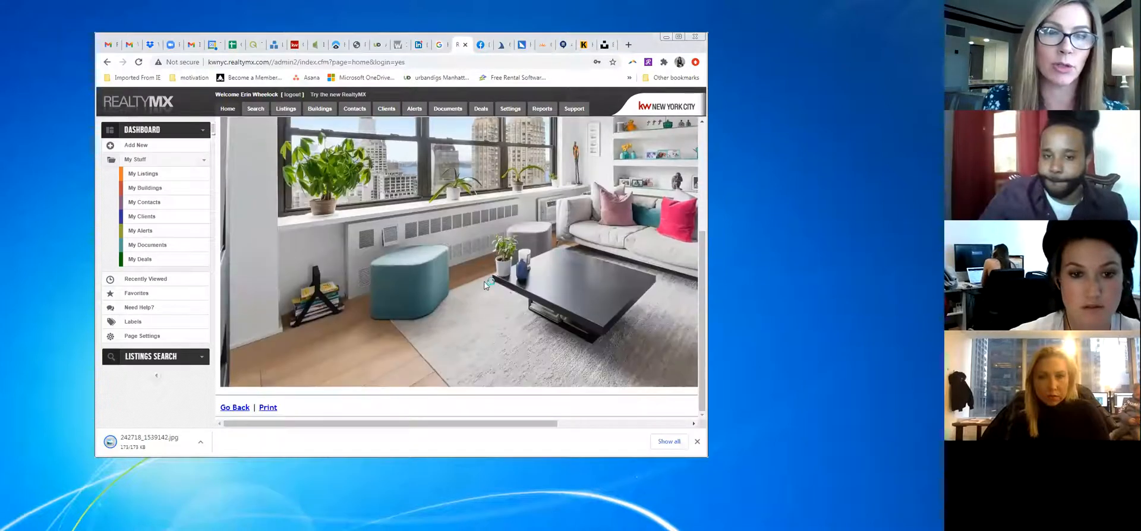
scroll(675, 152, "up", 3)
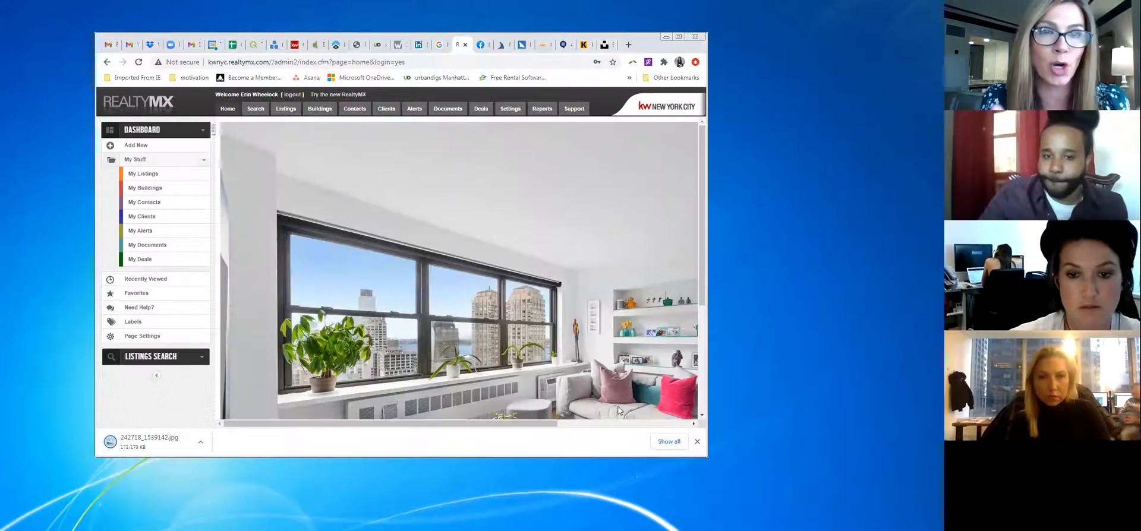
scroll(715, 162, "right", 3)
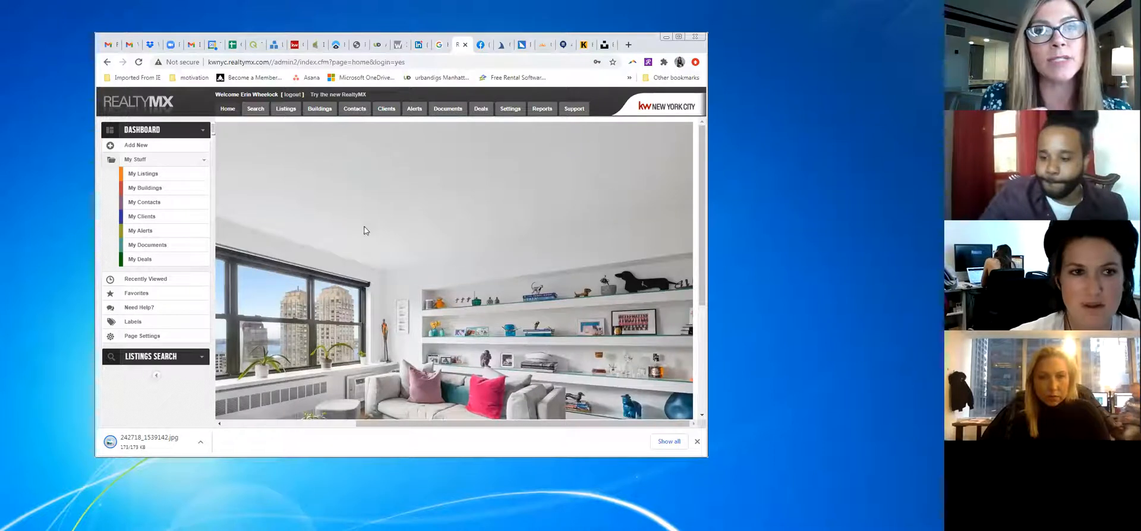
scroll(508, 489, "down", 3)
left_click_drag(508, 423, 240, 403)
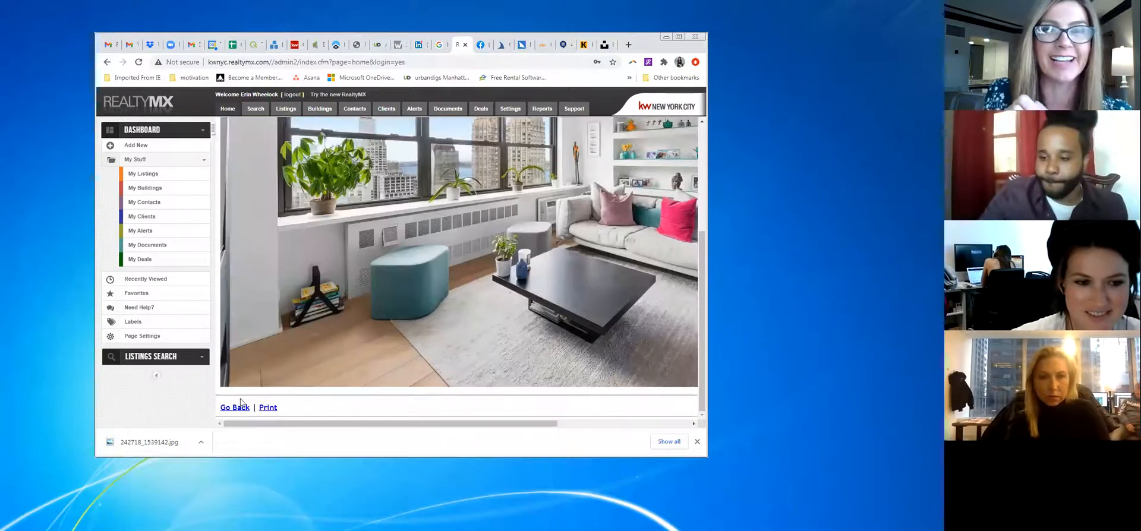
left_click(239, 409)
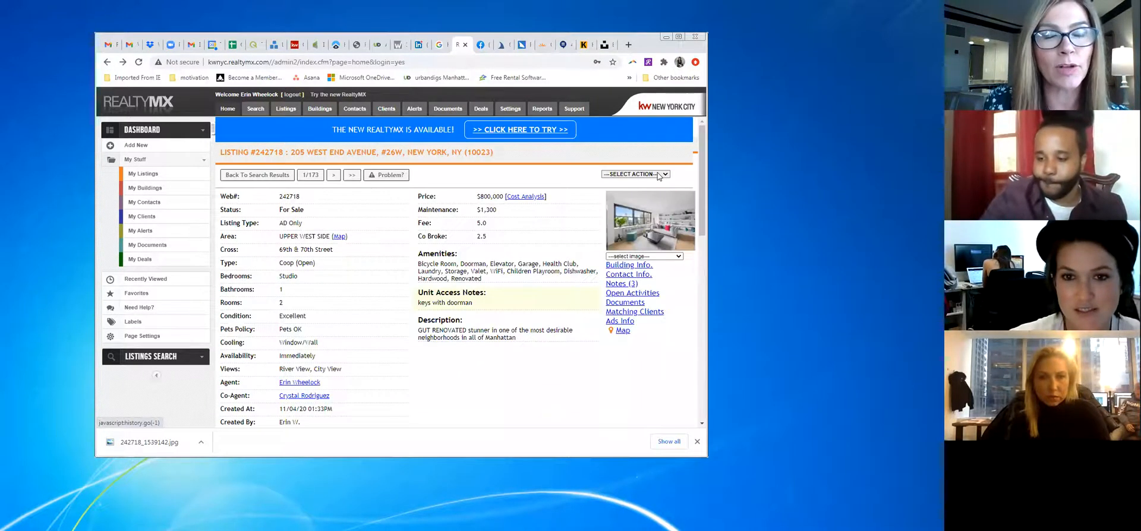
left_click(658, 174)
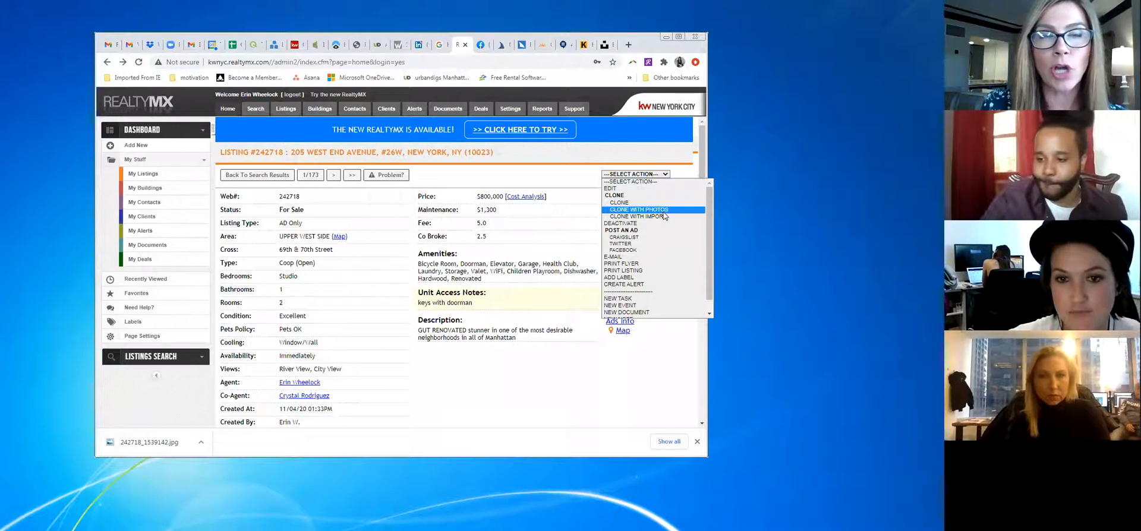
left_click(668, 375)
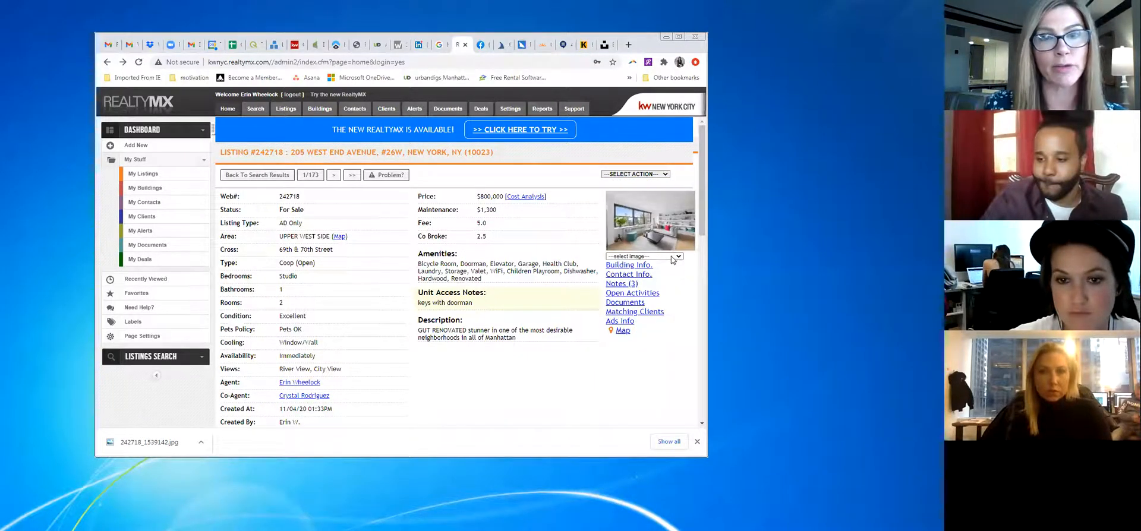
left_click(673, 257)
left_click(660, 355)
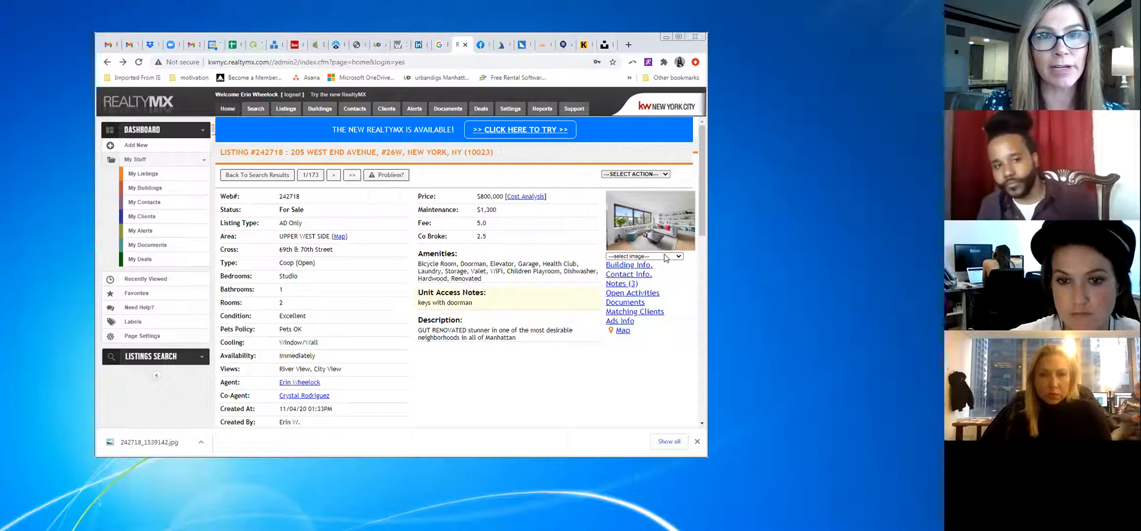
left_click(666, 257)
left_click(633, 319)
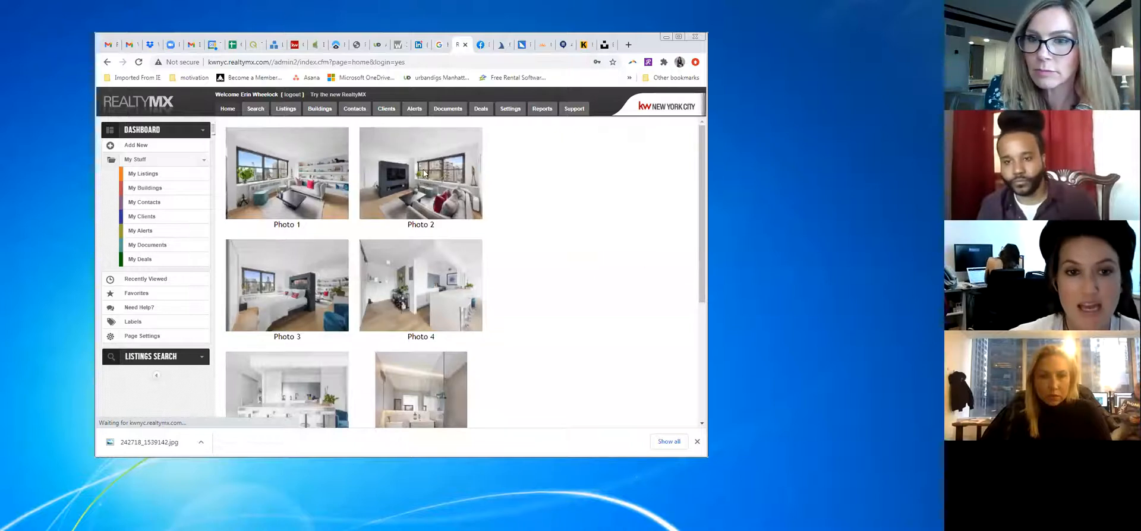
Save gallery Photos 2, 1 and 4 to the Pictures library
right_click(424, 173)
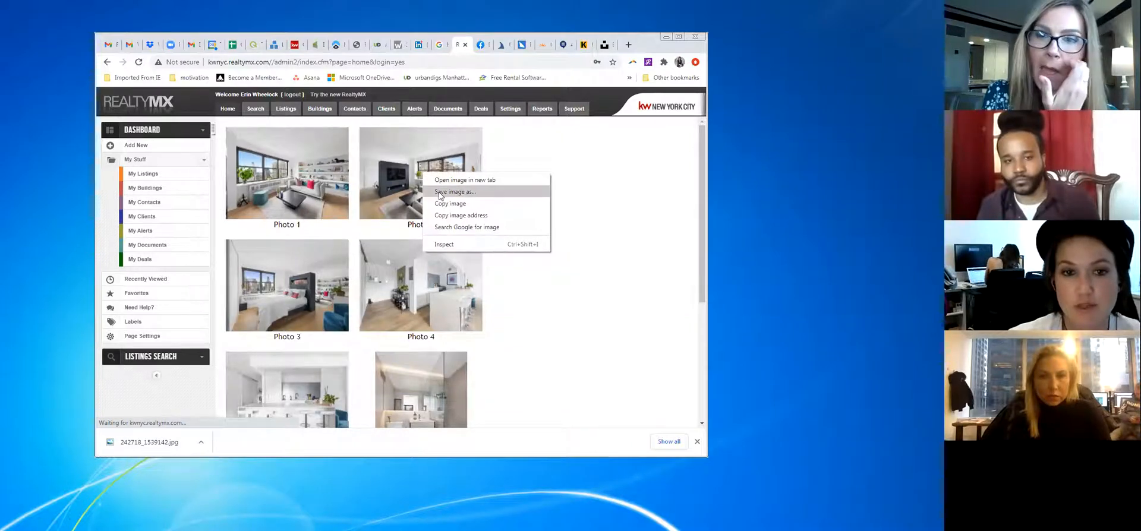
left_click(438, 192)
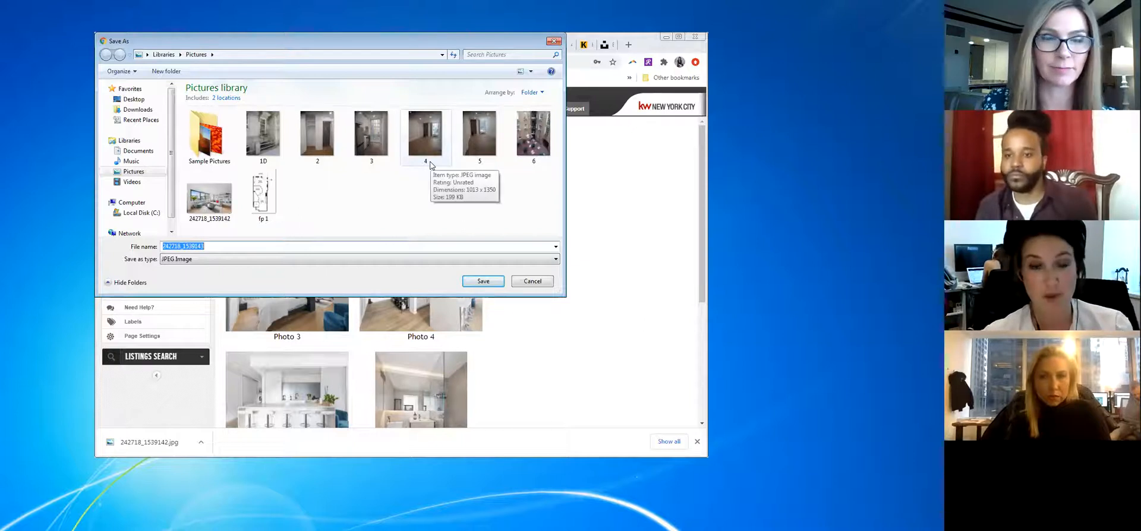
left_click(464, 280)
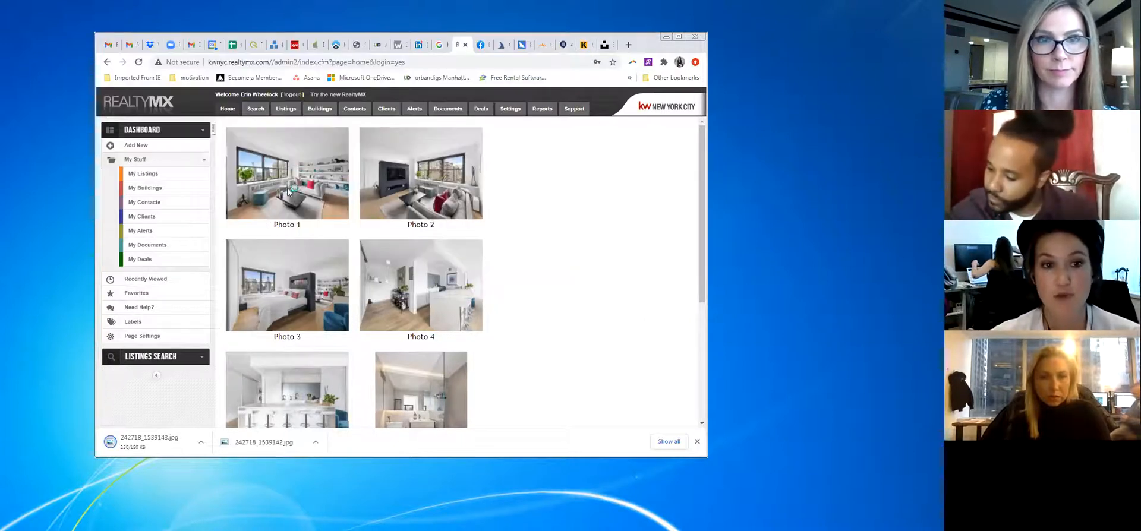
right_click(287, 187)
left_click(304, 214)
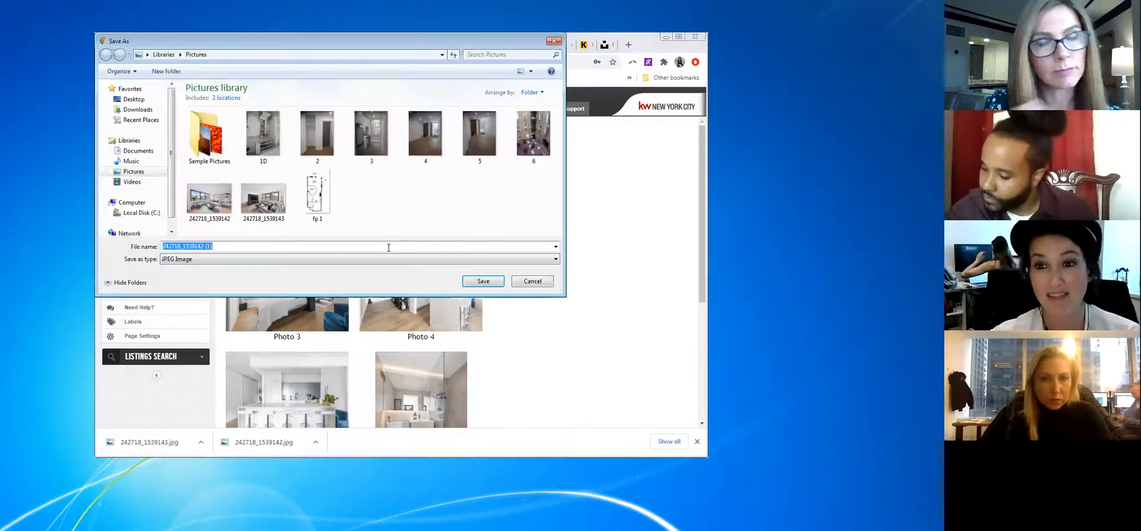
left_click(470, 281)
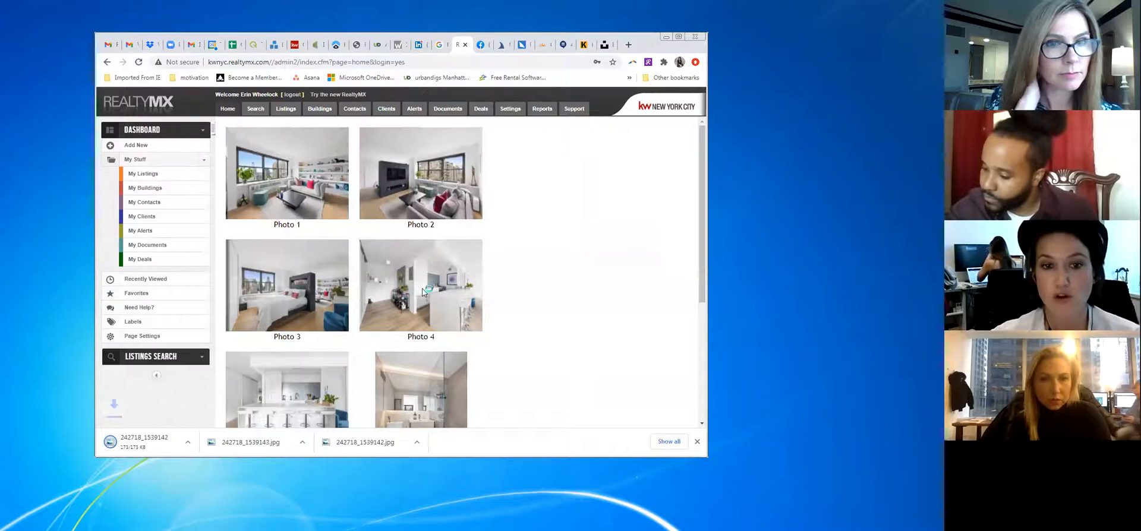
right_click(423, 290)
left_click(450, 309)
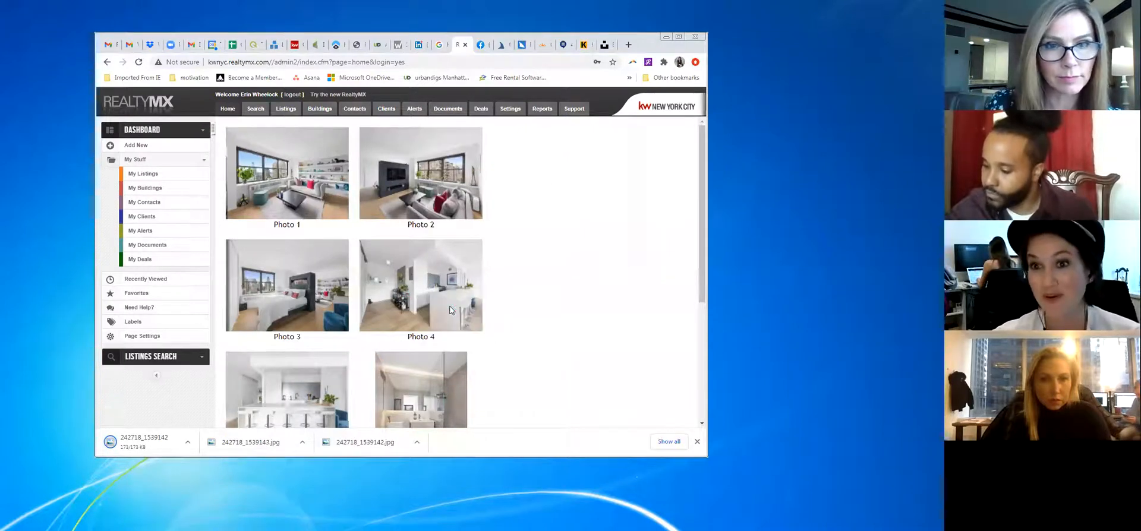
left_click(474, 281)
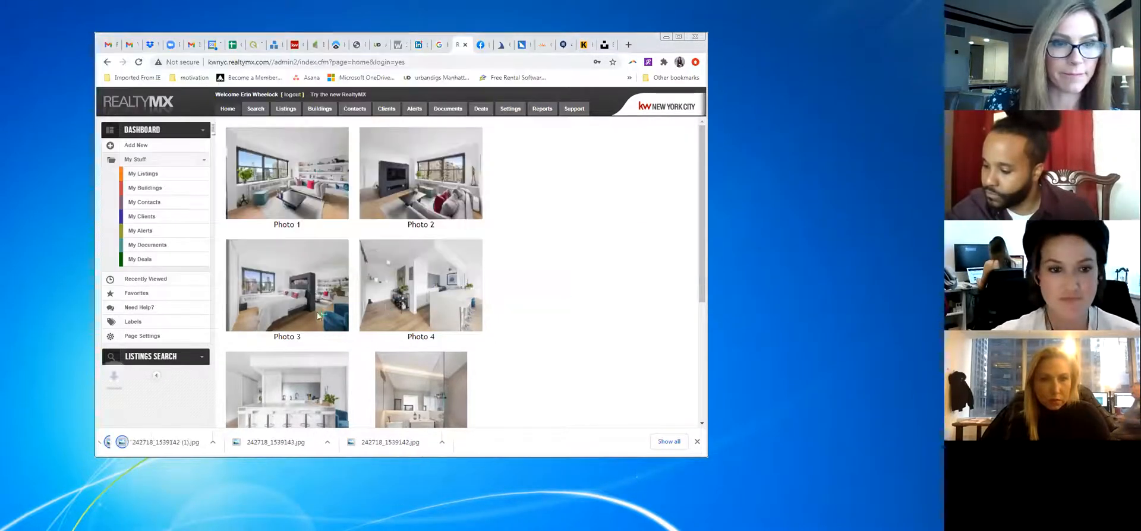
Save gallery Photos 3, 5 and 7 to the Pictures library
right_click(311, 282)
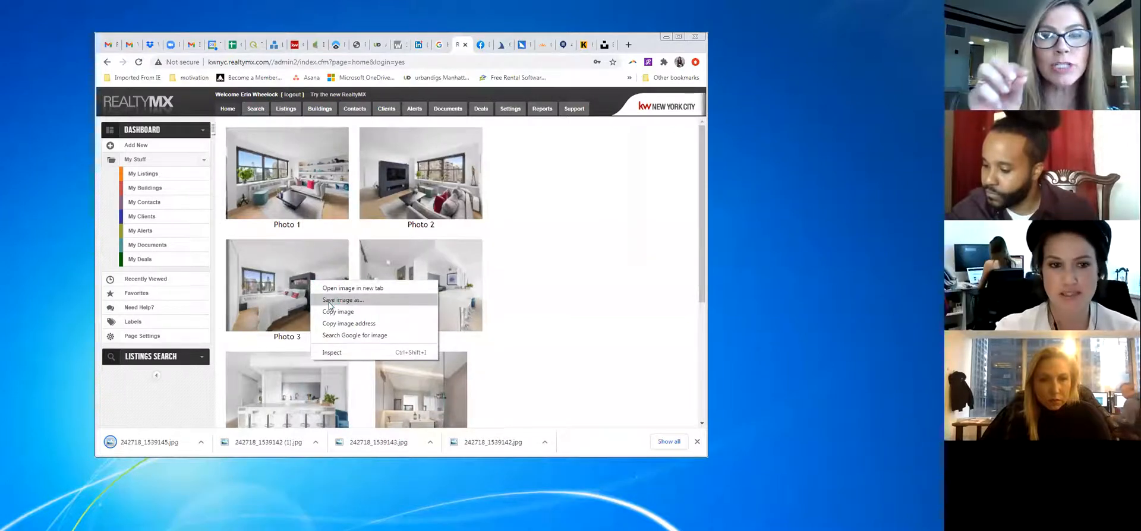
left_click(329, 301)
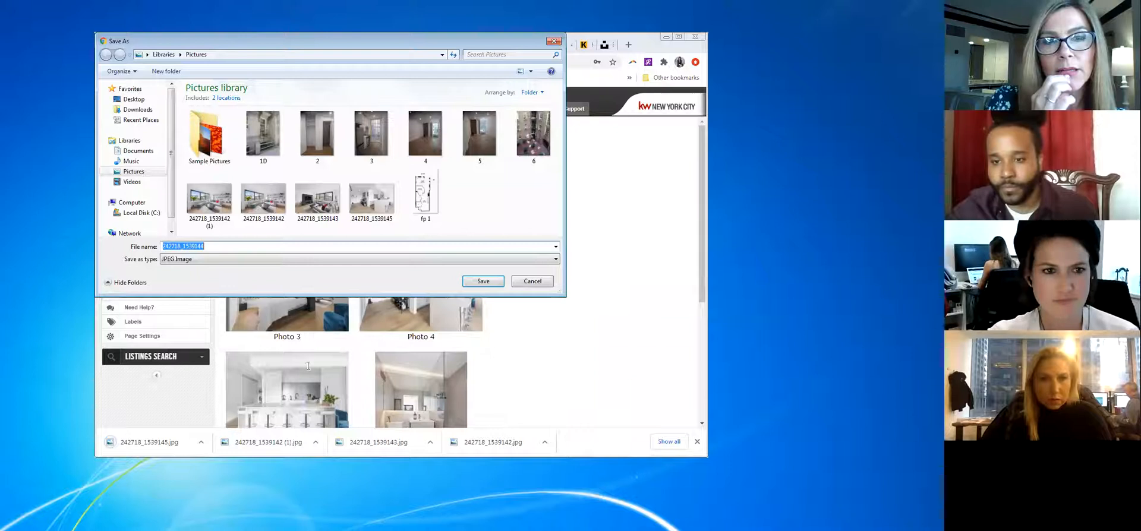
left_click(483, 281)
scroll(301, 224, "down", 3)
right_click(303, 216)
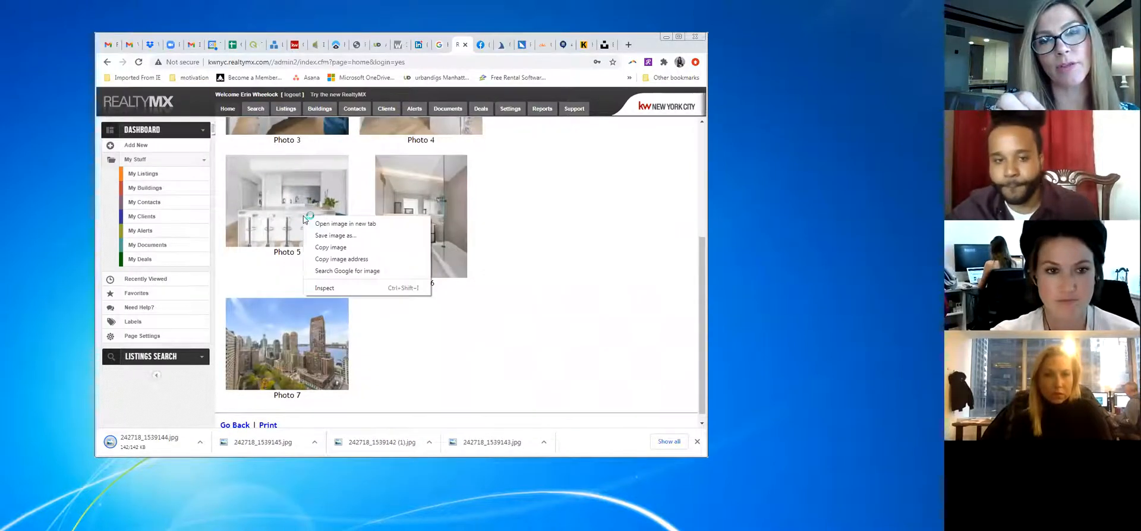
left_click(336, 235)
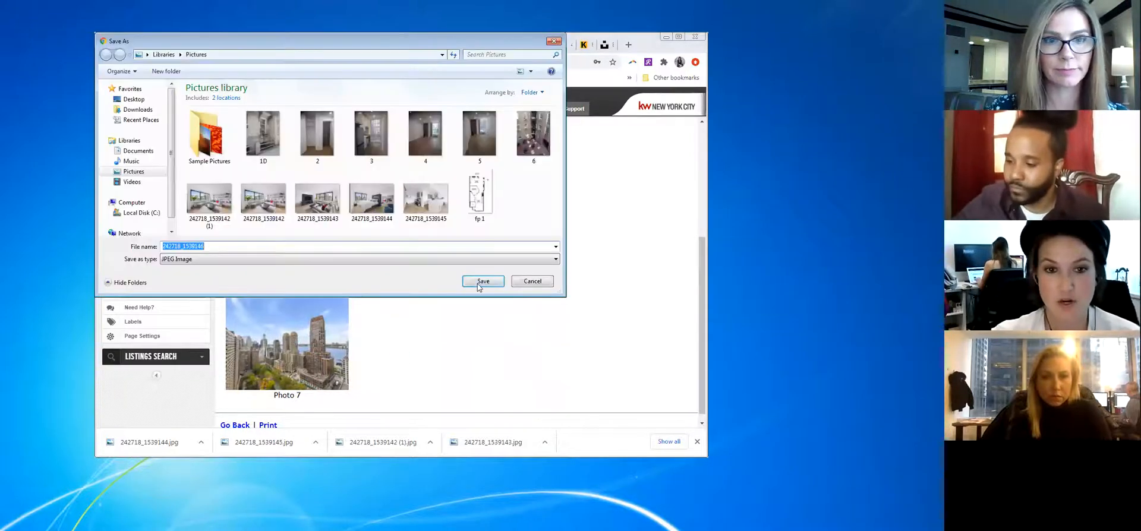
left_click(477, 284)
right_click(296, 327)
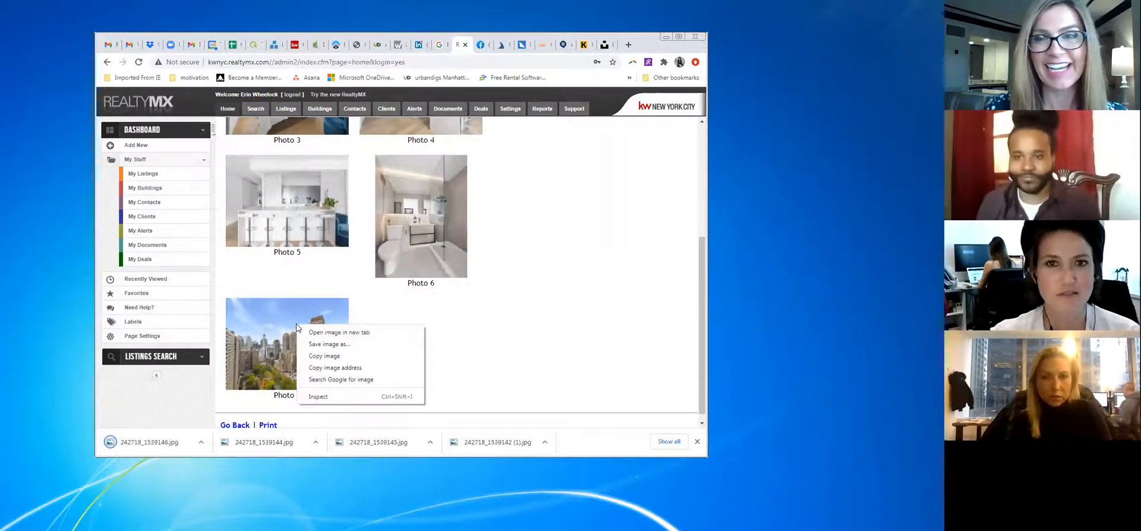
left_click(321, 344)
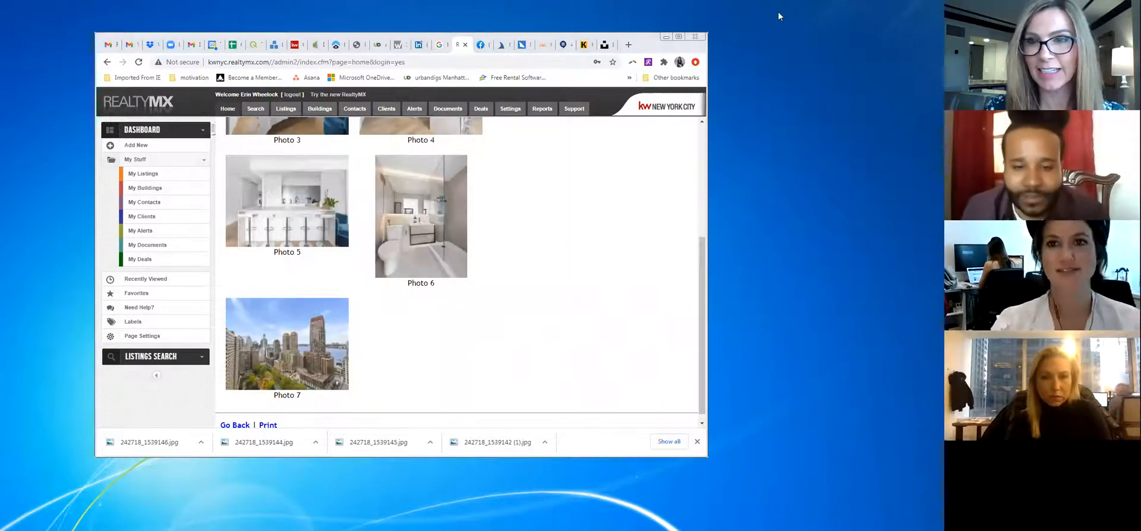
left_click(474, 283)
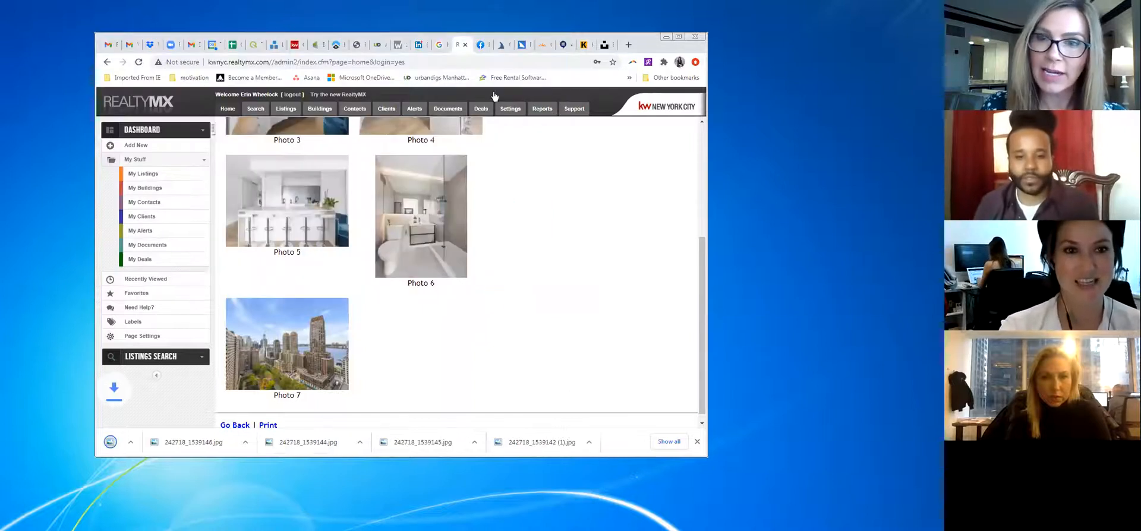
left_click(293, 45)
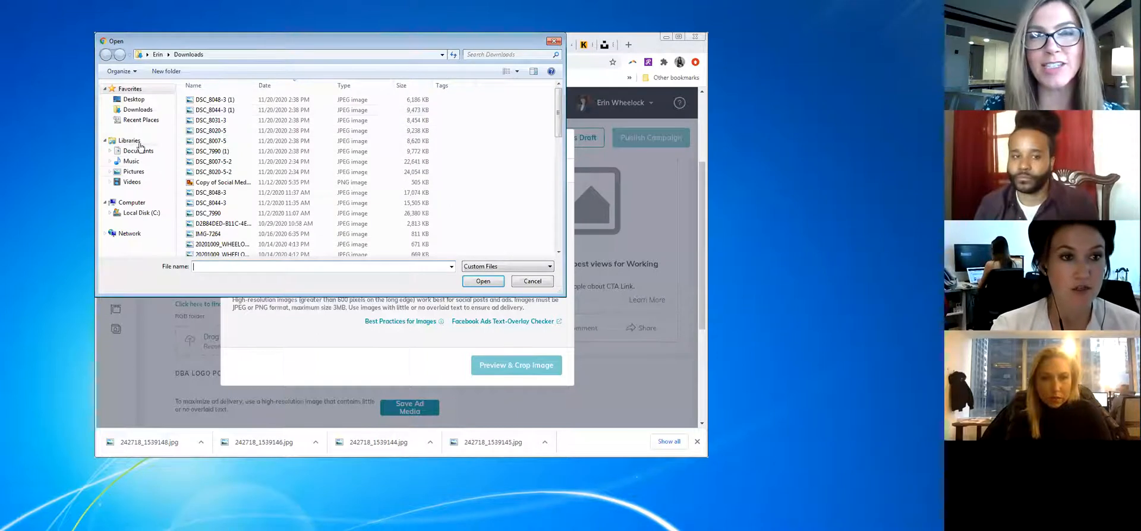
Upload the living-room photo 242718_1539143 from Pictures as ad media
left_click(134, 172)
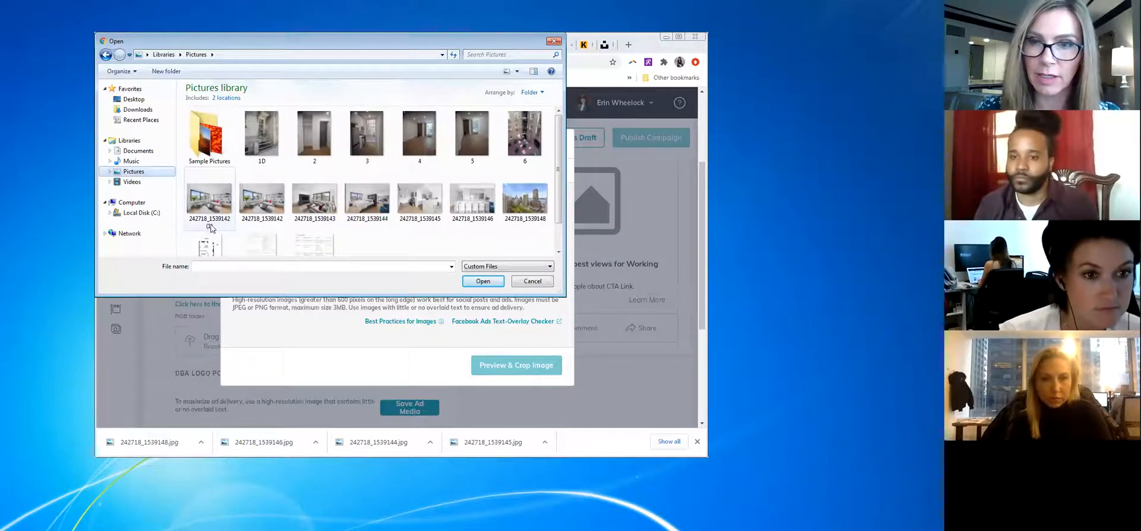
left_click(217, 205)
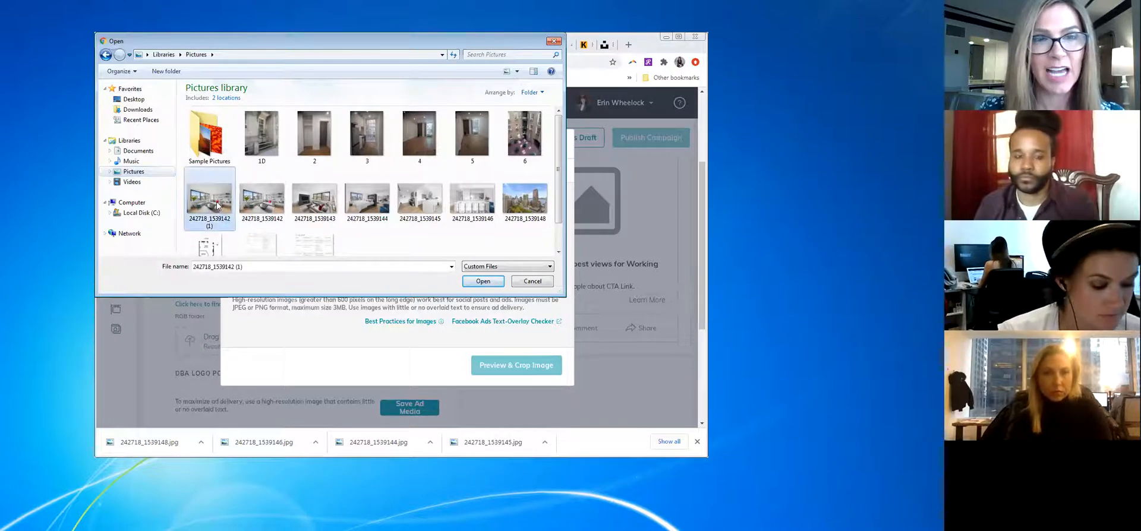
left_click(314, 199)
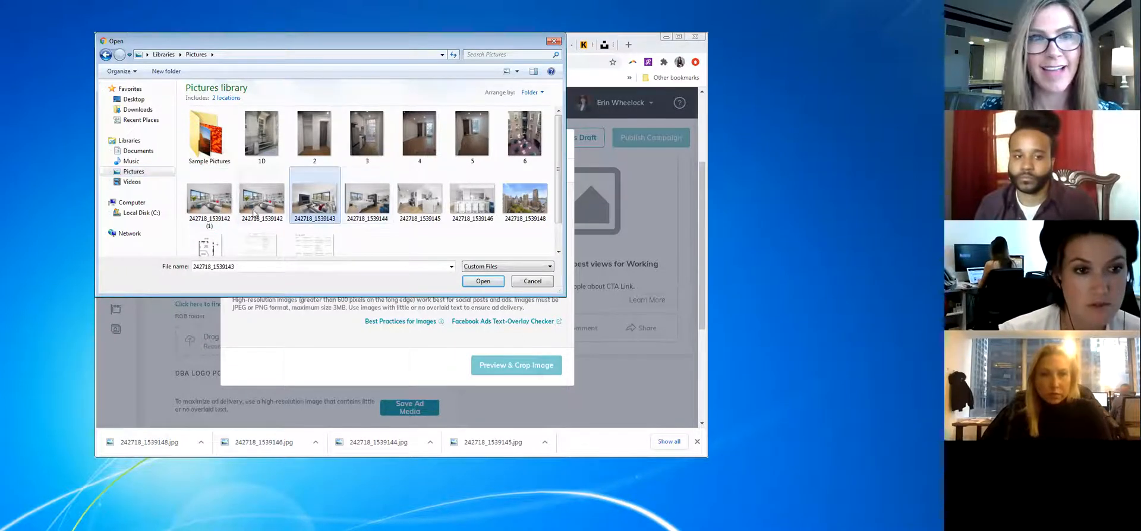
left_click(484, 281)
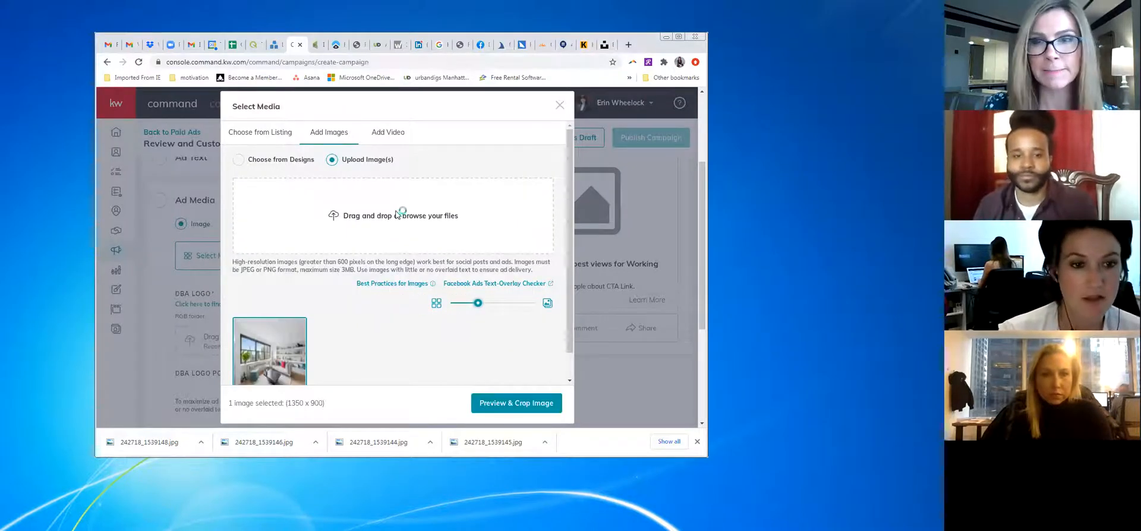
left_click(412, 216)
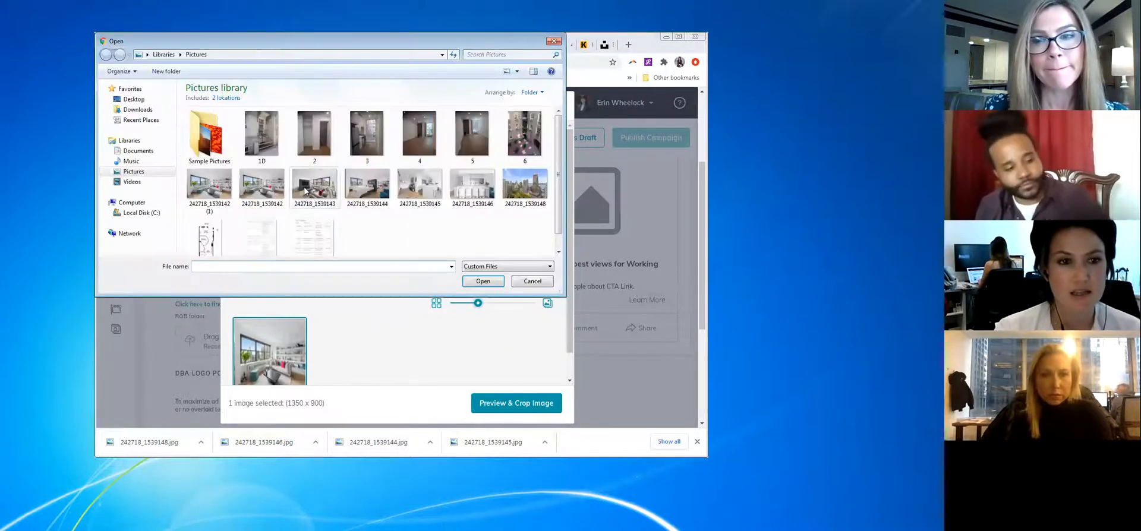
left_click(532, 281)
scroll(394, 342, "down", 1)
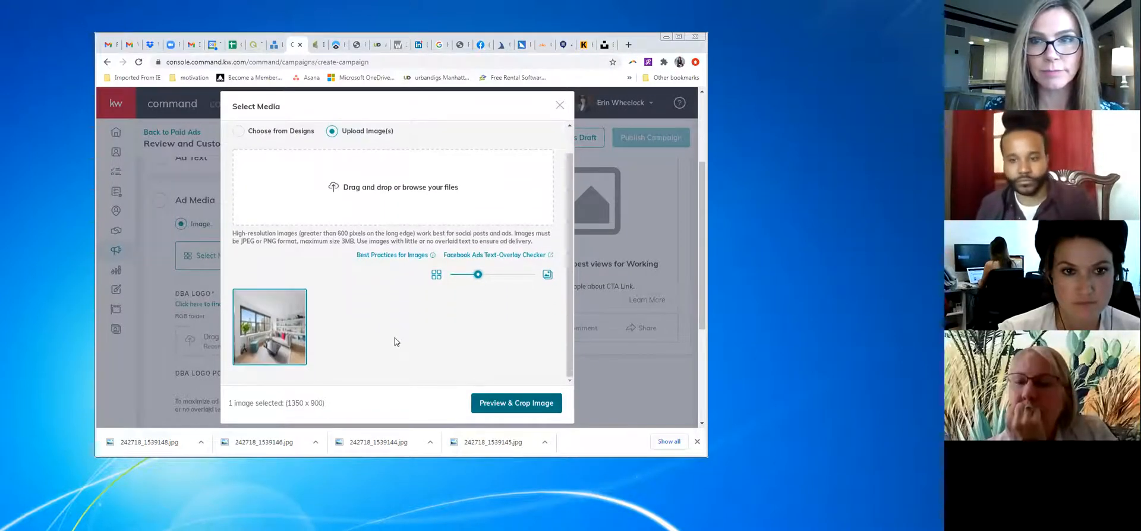
scroll(394, 342, "up", 1)
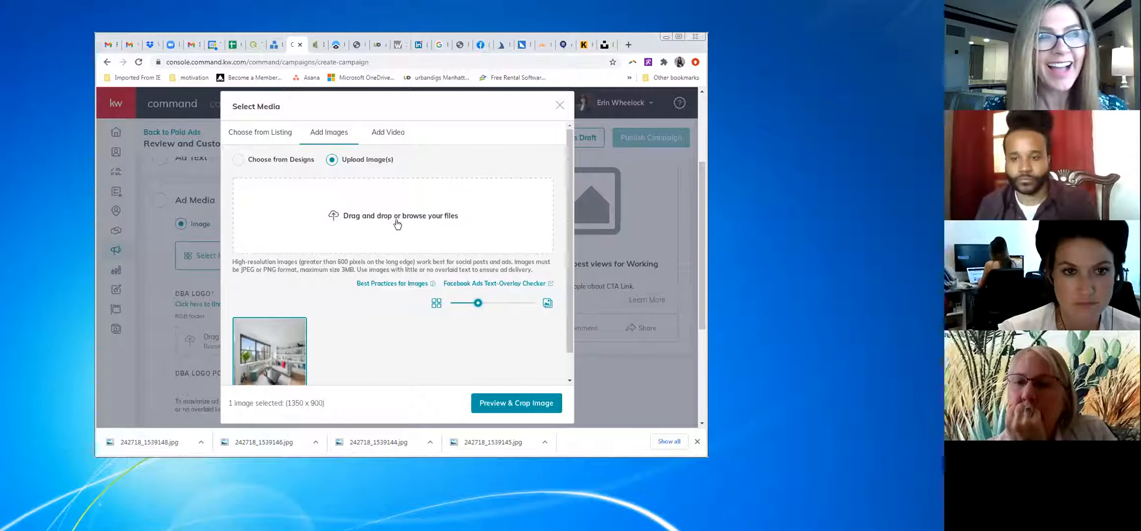
Crop the living-room photo to Wide (1.91:1), extending to its bottom edge, and save it
left_click(518, 405)
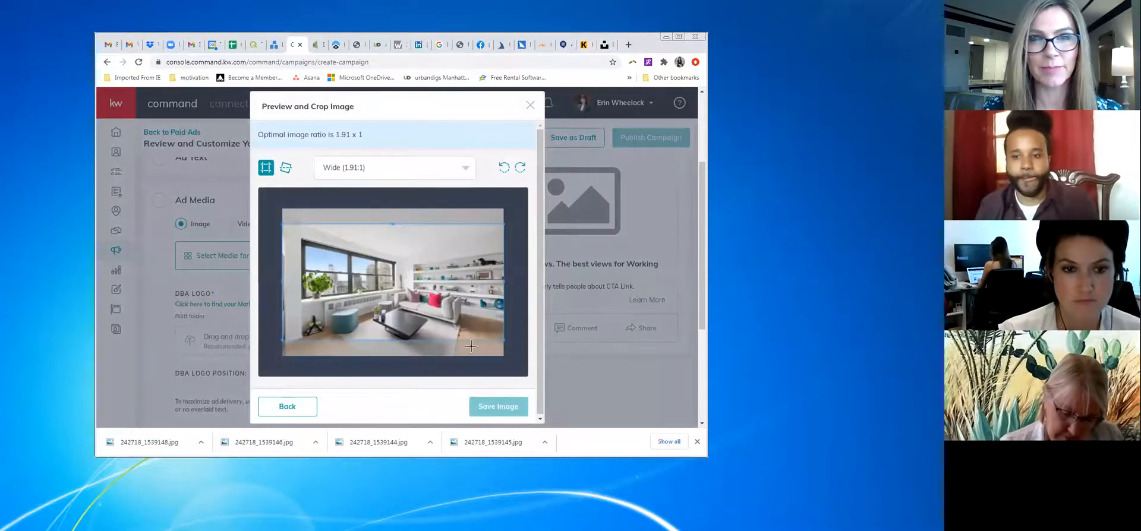
mouse_move(477, 328)
left_mouse_down()
mouse_move(479, 339)
mouse_move(493, 327)
left_mouse_up()
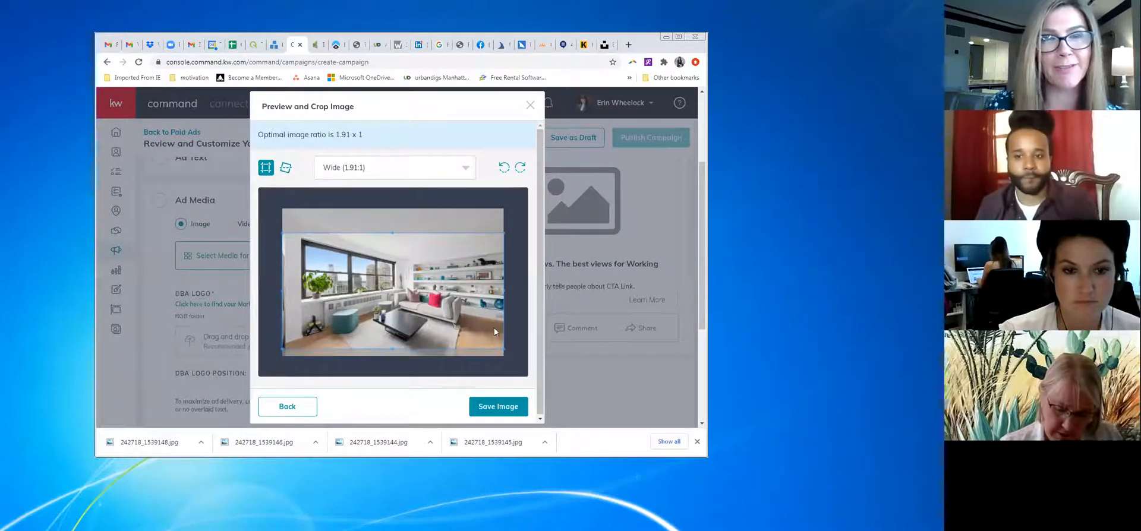
left_click(490, 409)
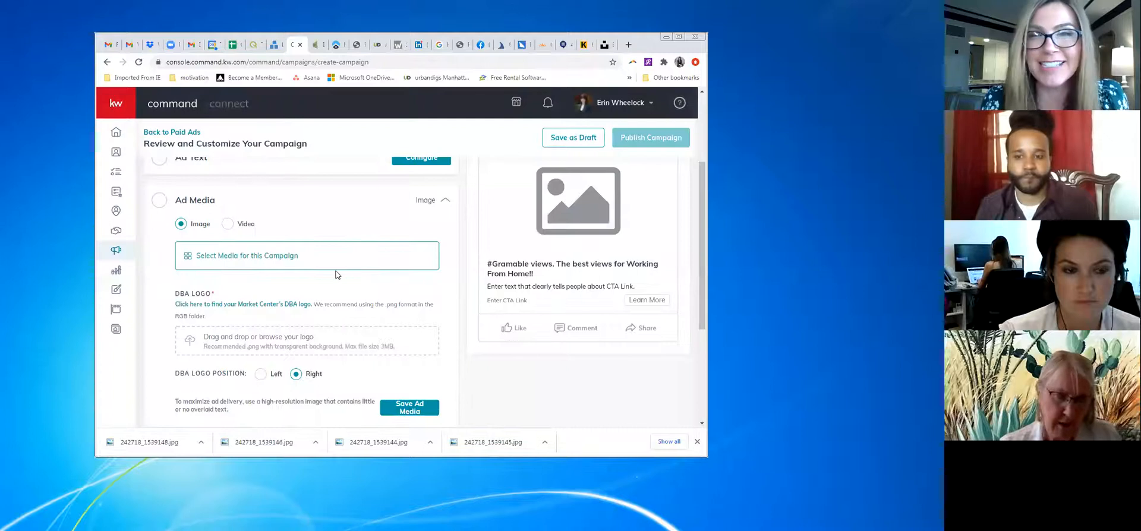
left_click(272, 268)
Upload 242718_1539143 again from the computer, crop it wide, and save it as the second image
left_click(328, 180)
left_click(332, 208)
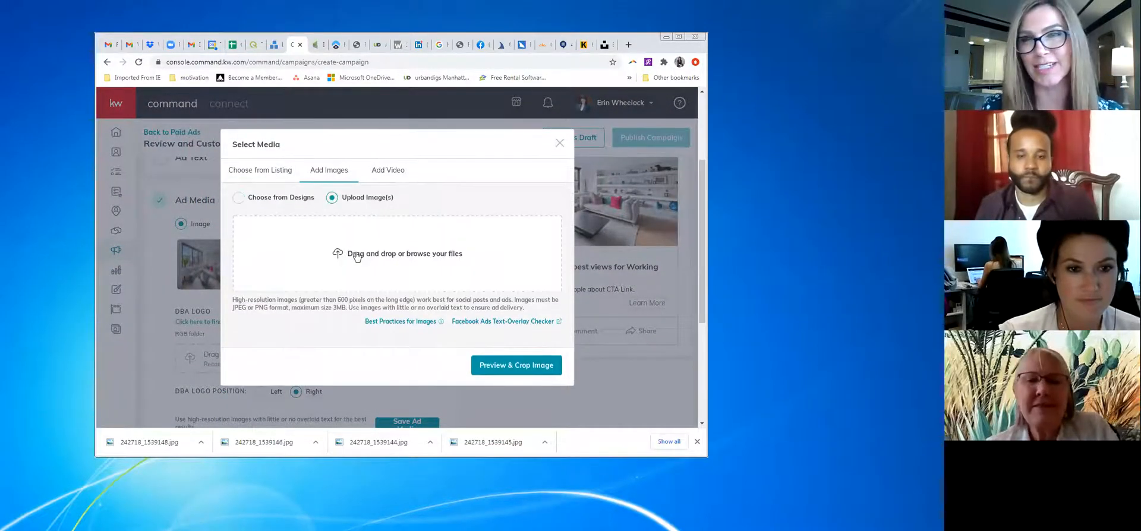
left_click(356, 254)
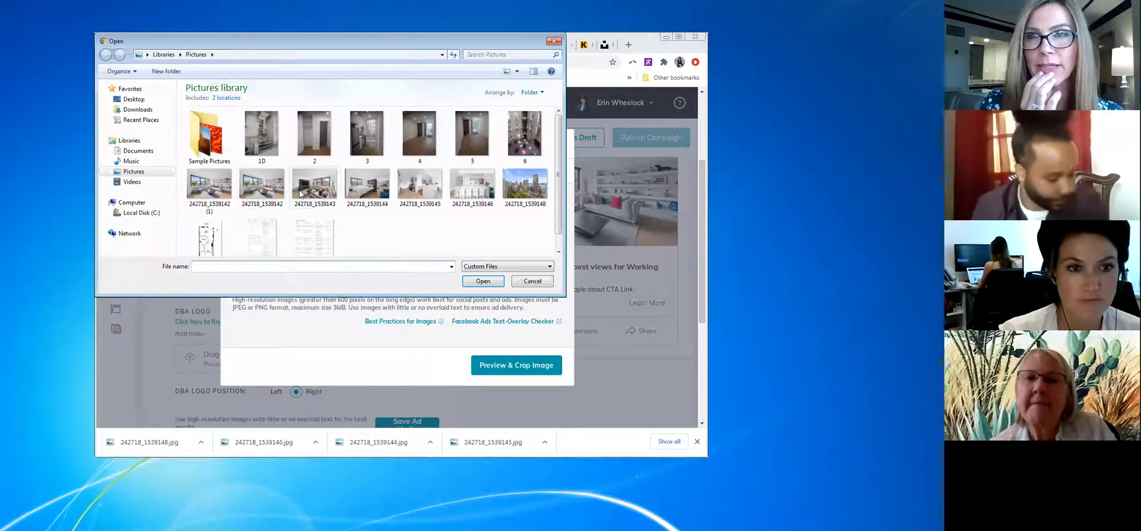
left_click(326, 193)
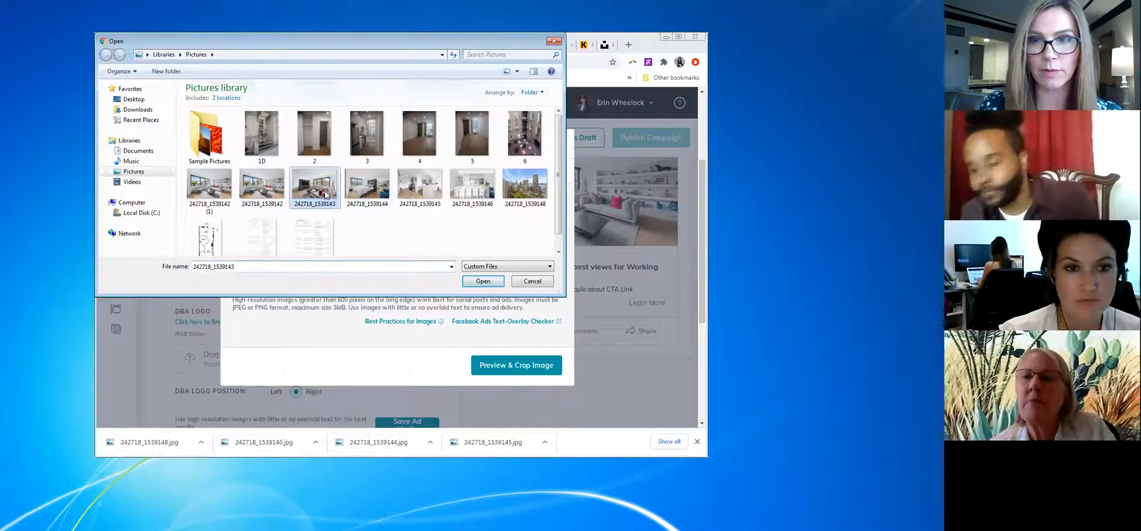
left_click(480, 281)
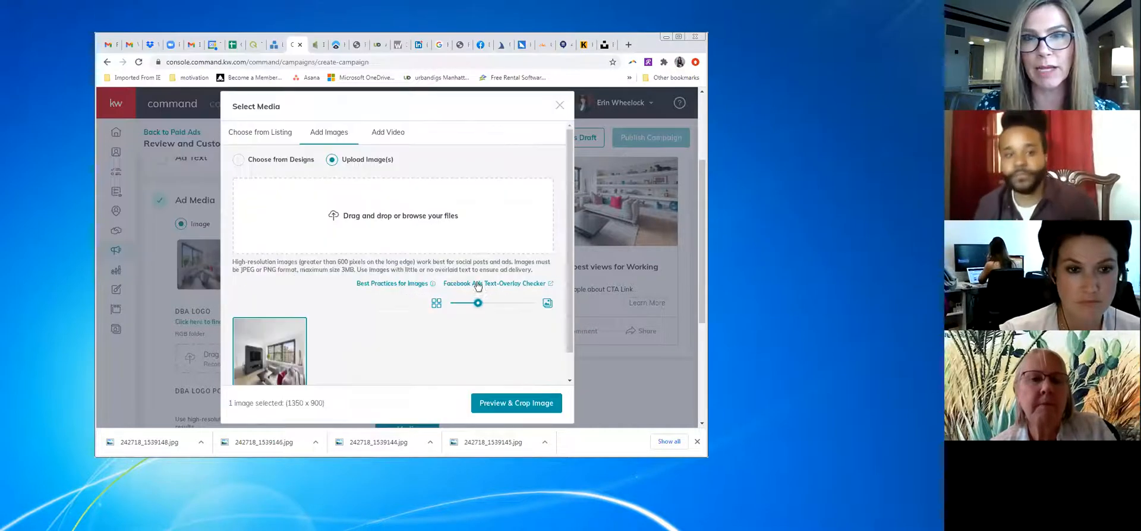
left_click(518, 405)
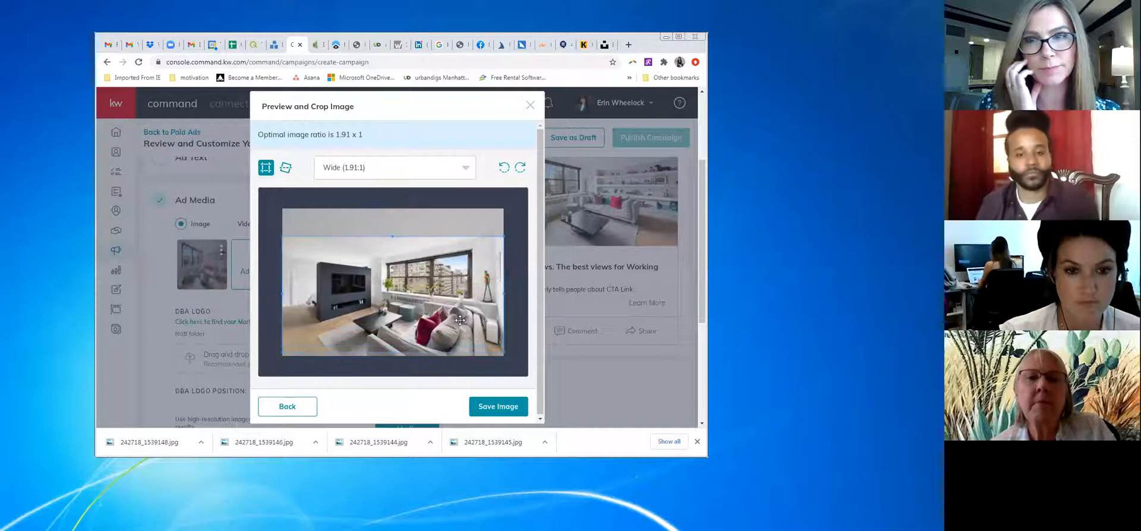
left_click(505, 416)
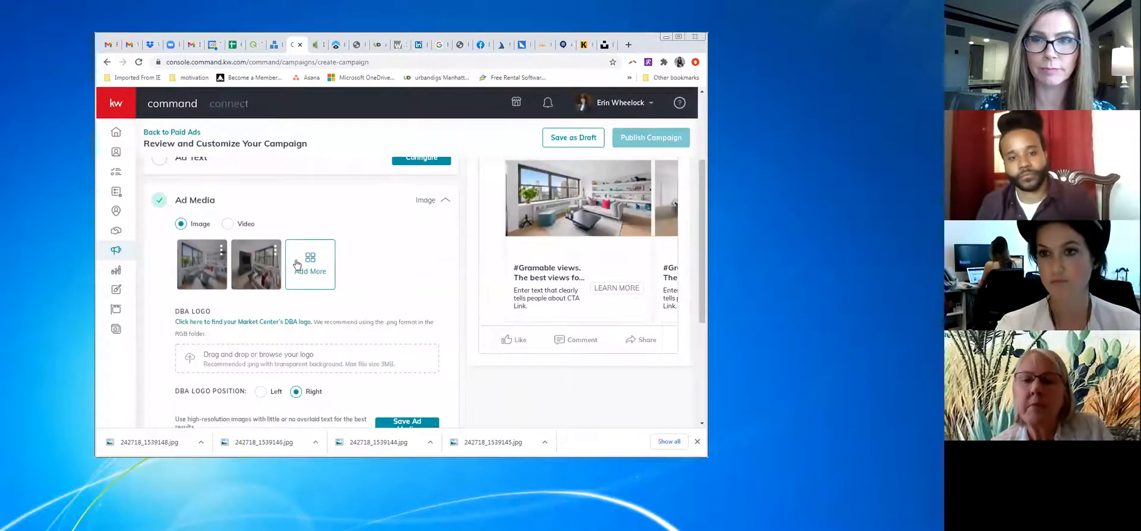
left_click(315, 267)
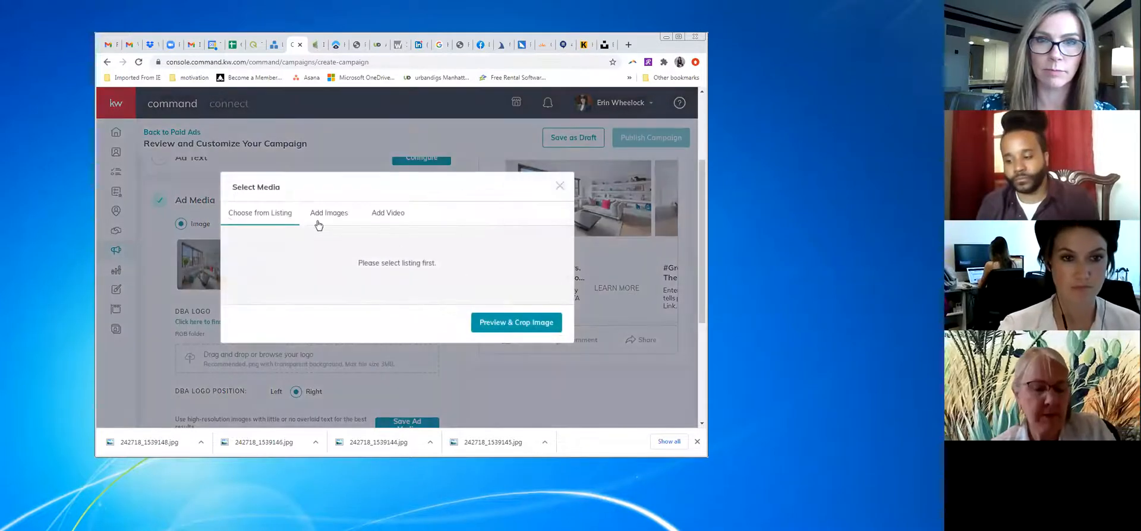
Upload 242718_1539145, crop it to Wide (1.91:1), and save it as the third ad image
left_click(321, 212)
left_click(360, 209)
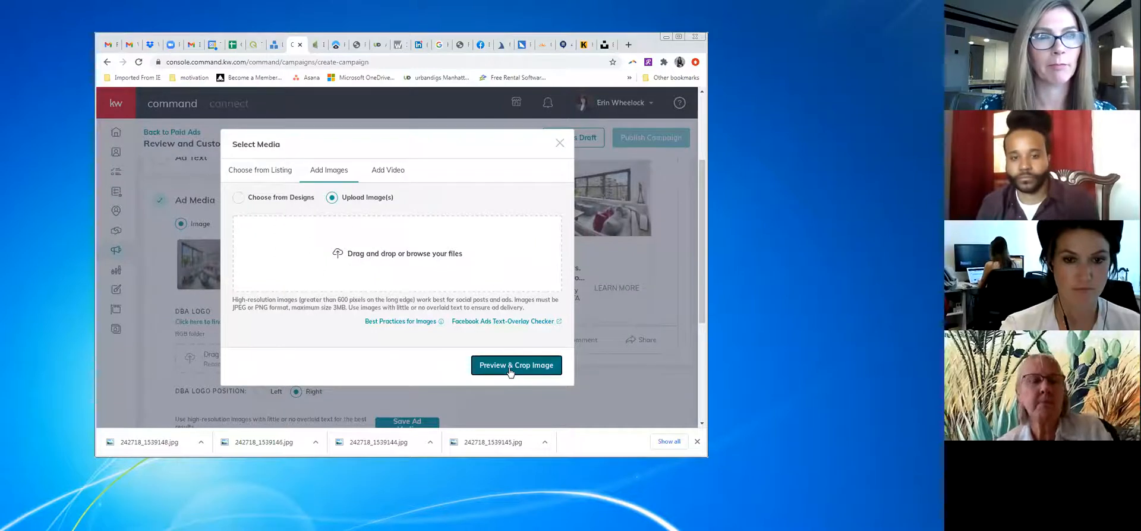
left_click(427, 259)
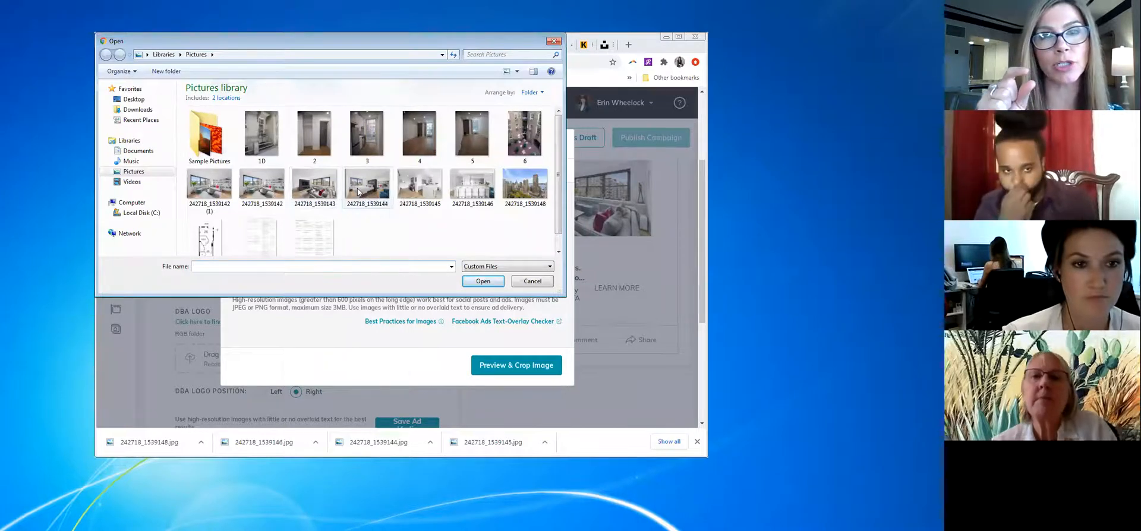
left_click(415, 191)
left_click(486, 281)
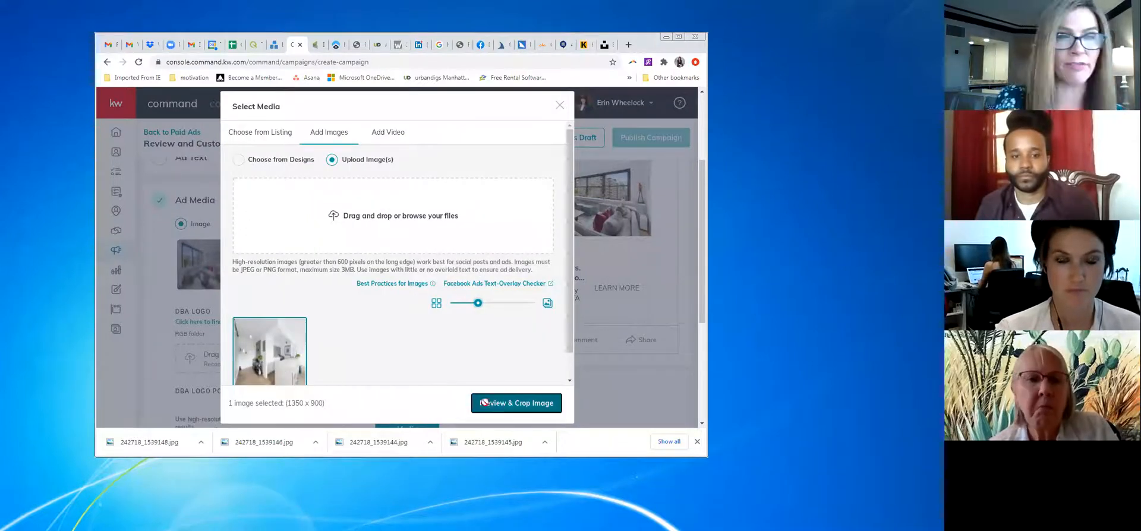
left_click(485, 402)
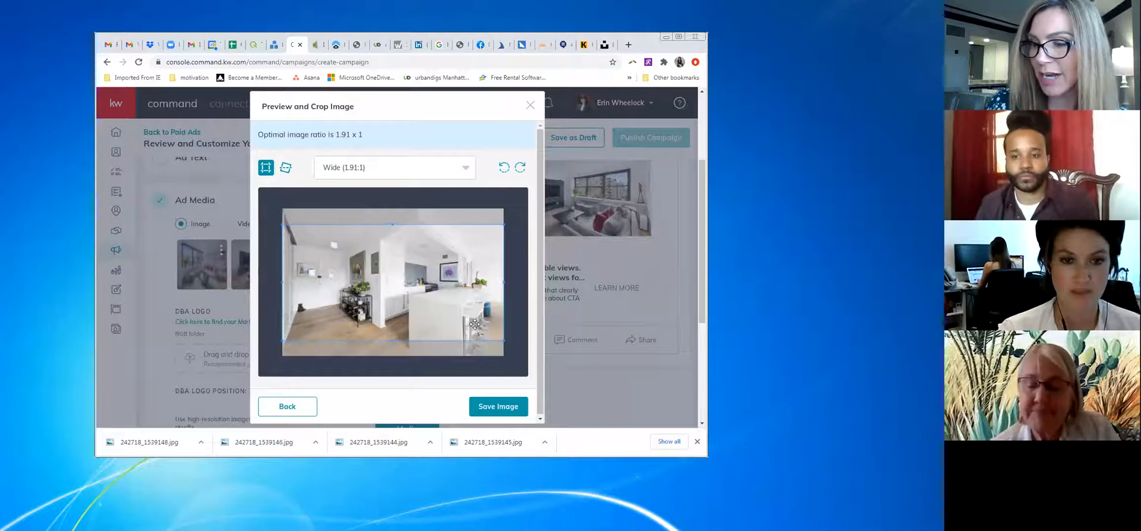
left_click(497, 407)
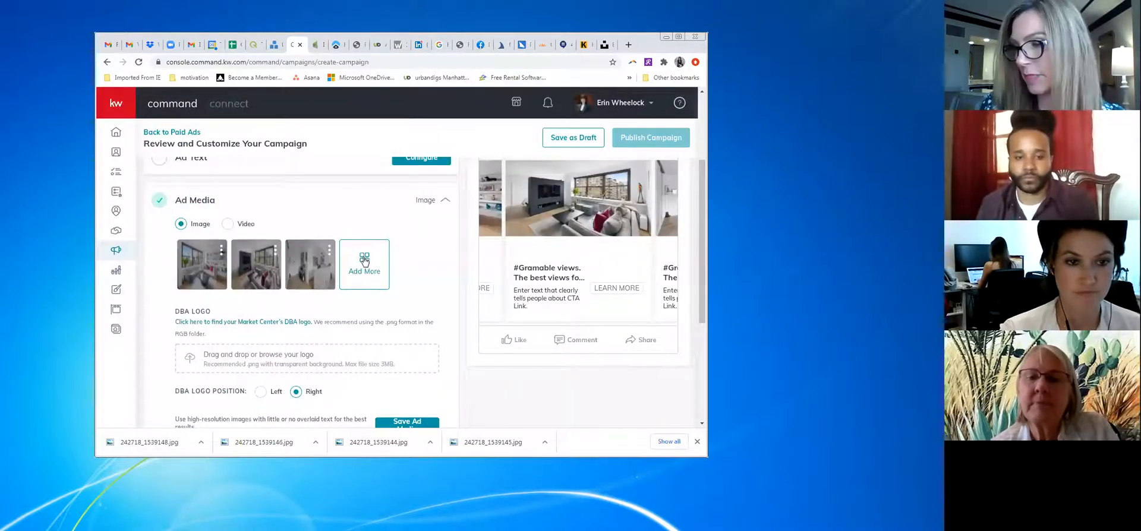
left_click(364, 263)
Upload kitchen photo 242718_1539146, shift the wide crop slightly lower, and save it
left_click(337, 215)
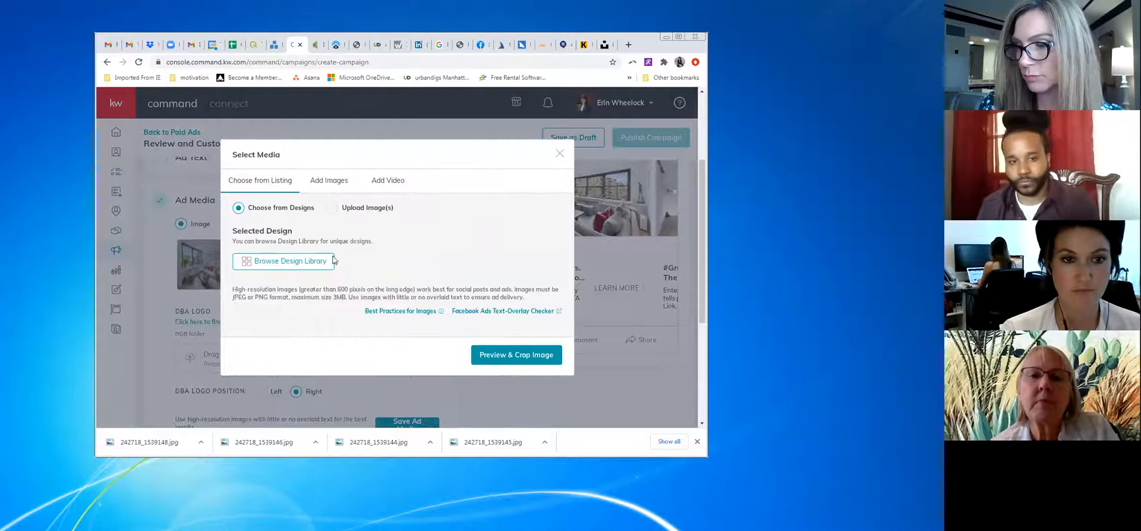
left_click(382, 209)
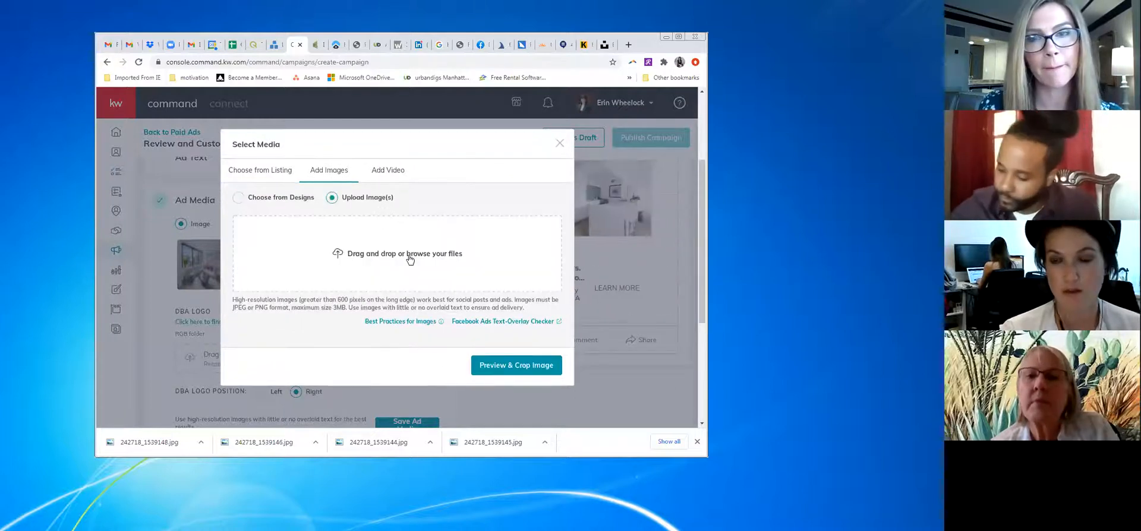
left_click(409, 259)
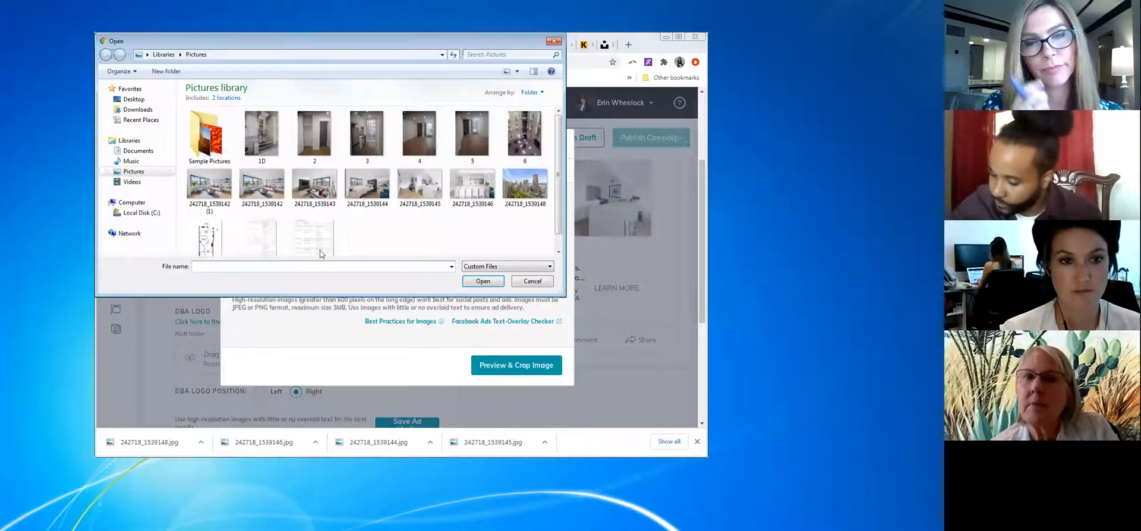
left_click(475, 185)
left_click(483, 281)
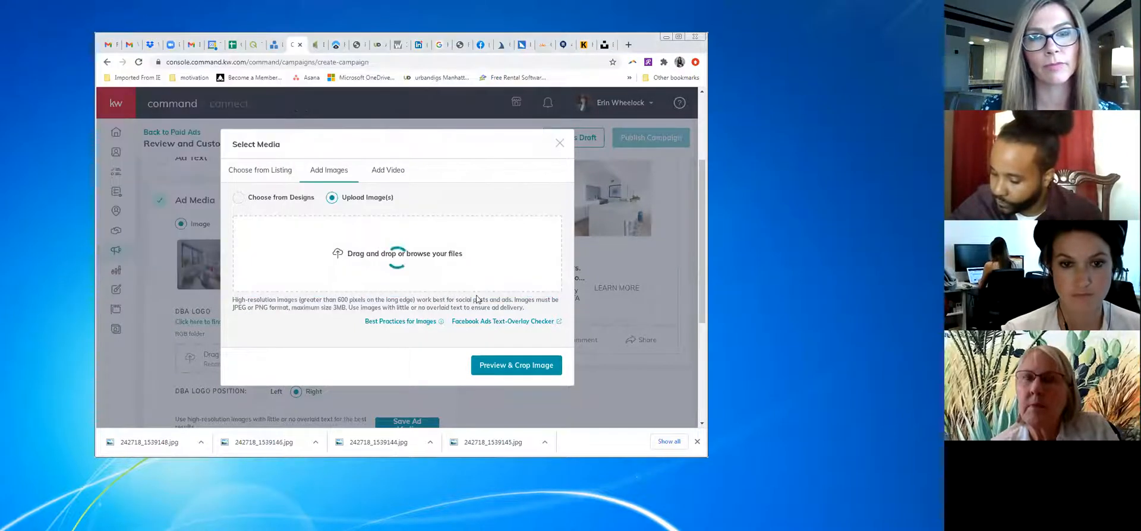
left_click(516, 406)
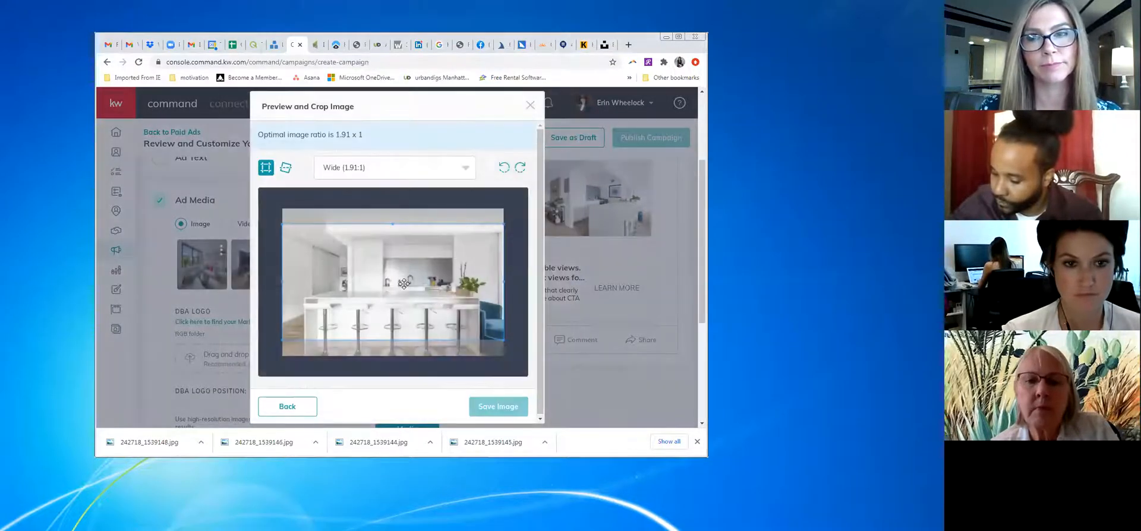
left_click_drag(404, 285, 404, 287)
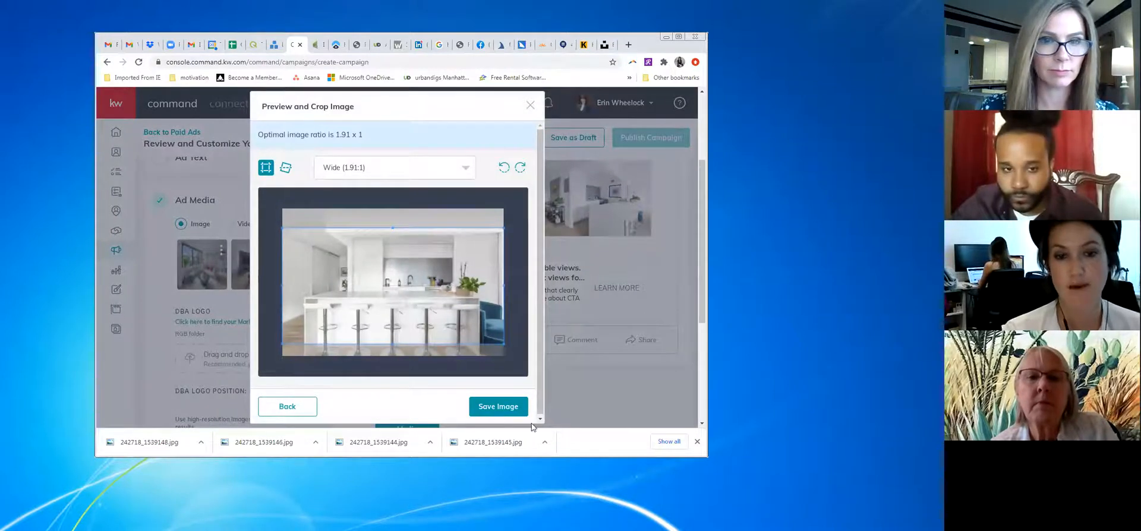
left_click(498, 407)
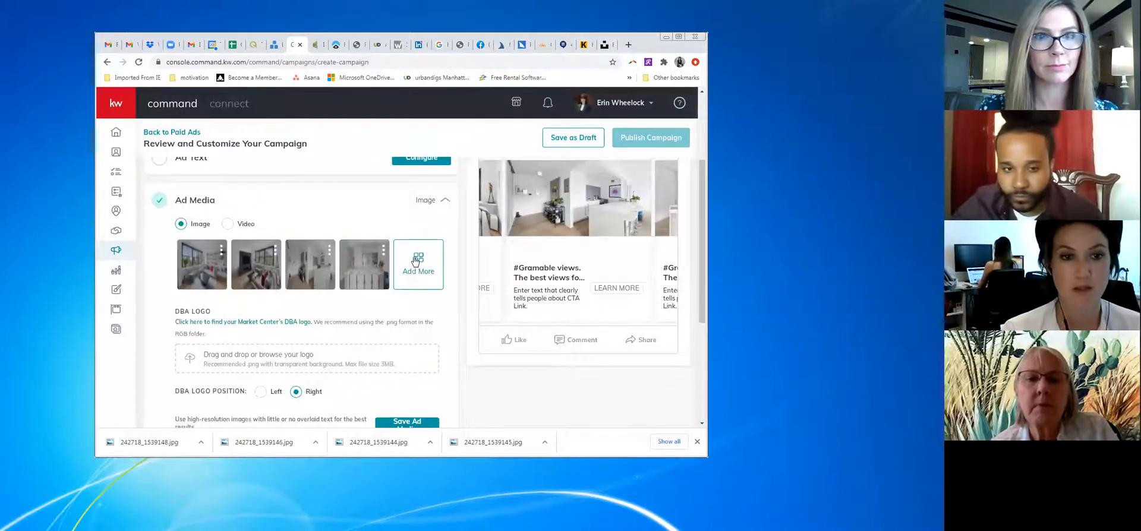
left_click(415, 261)
Upload city-view photo 242718_1539148, reposition its wide crop, and save it as the fifth image
left_click(331, 212)
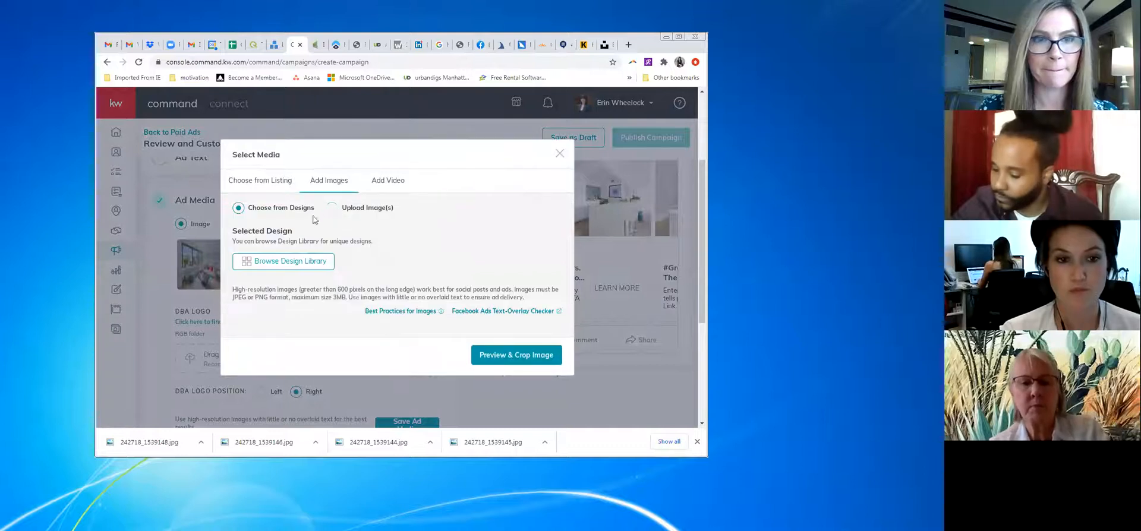
left_click(331, 208)
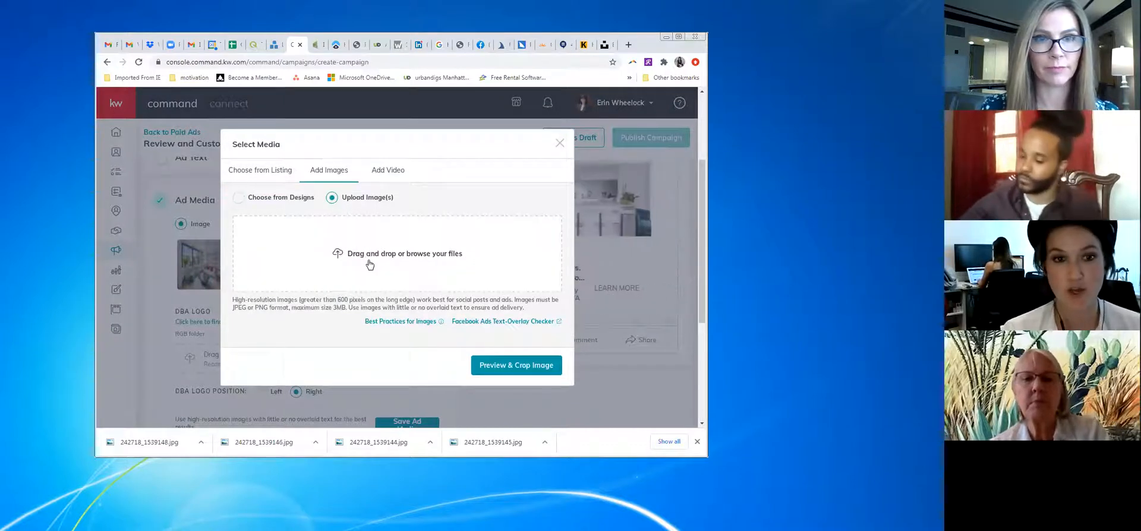
left_click(376, 255)
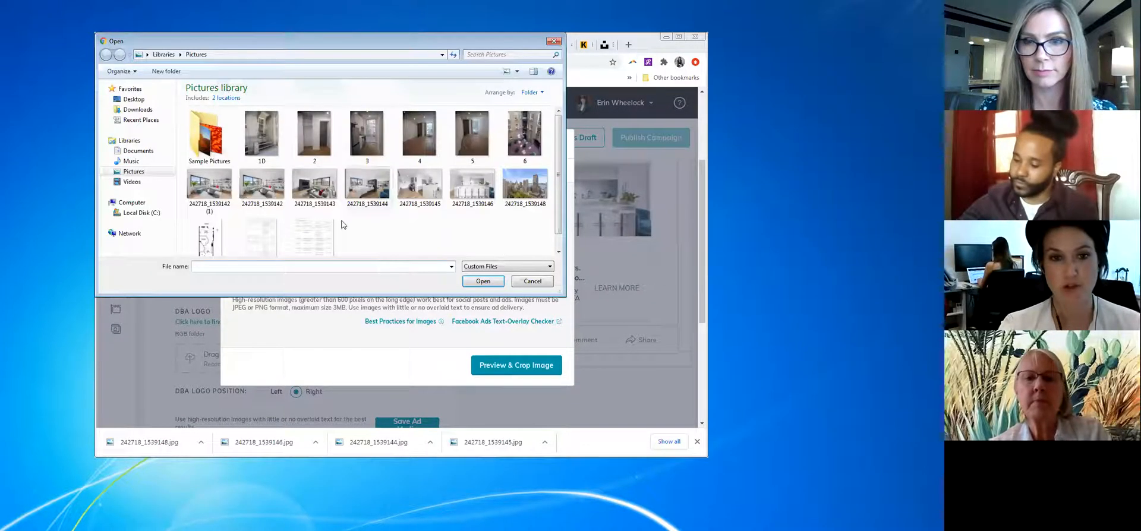
left_click(504, 180)
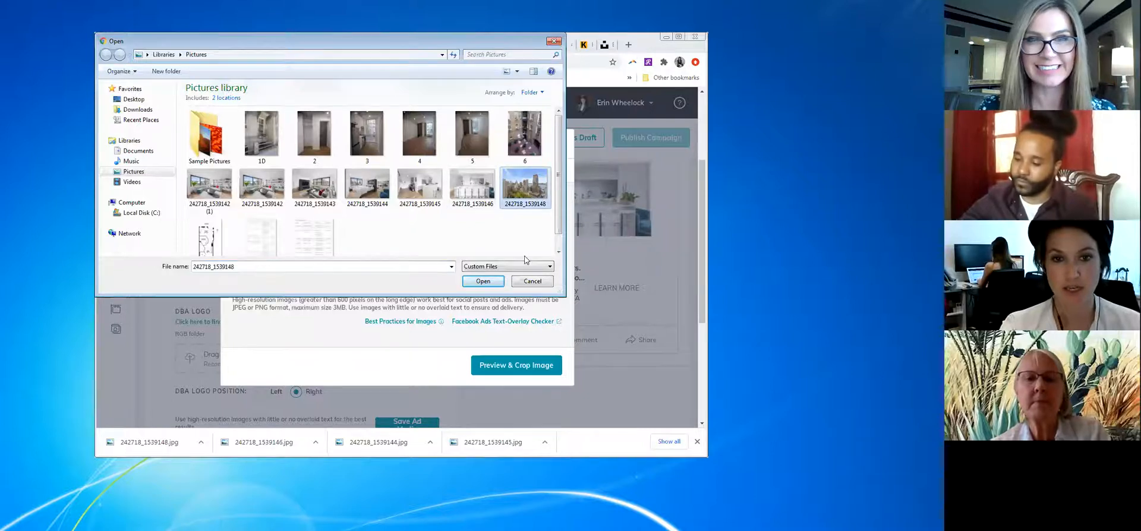
left_click(481, 282)
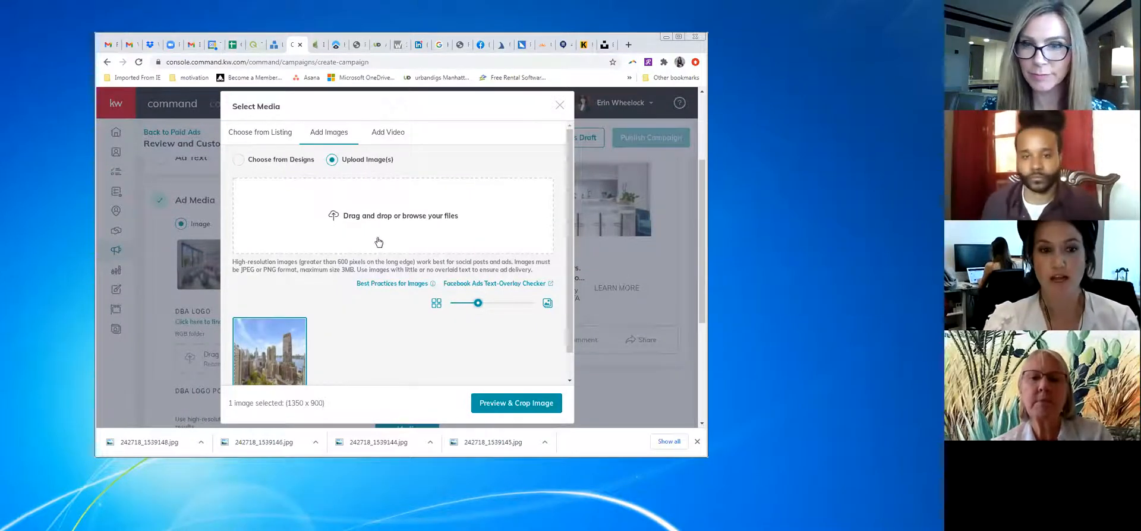
left_click(501, 409)
left_click_drag(456, 289, 470, 294)
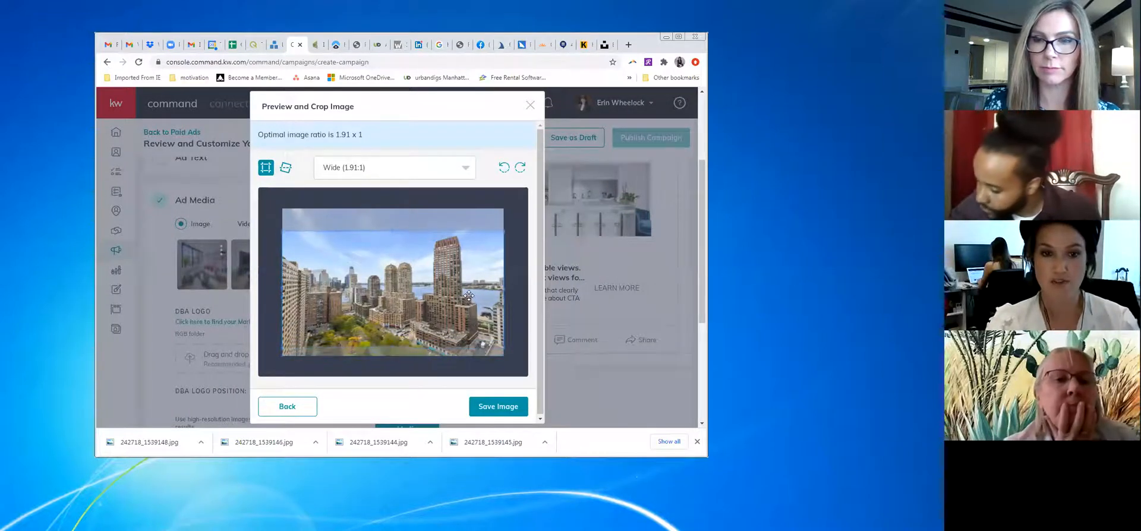
left_click(499, 407)
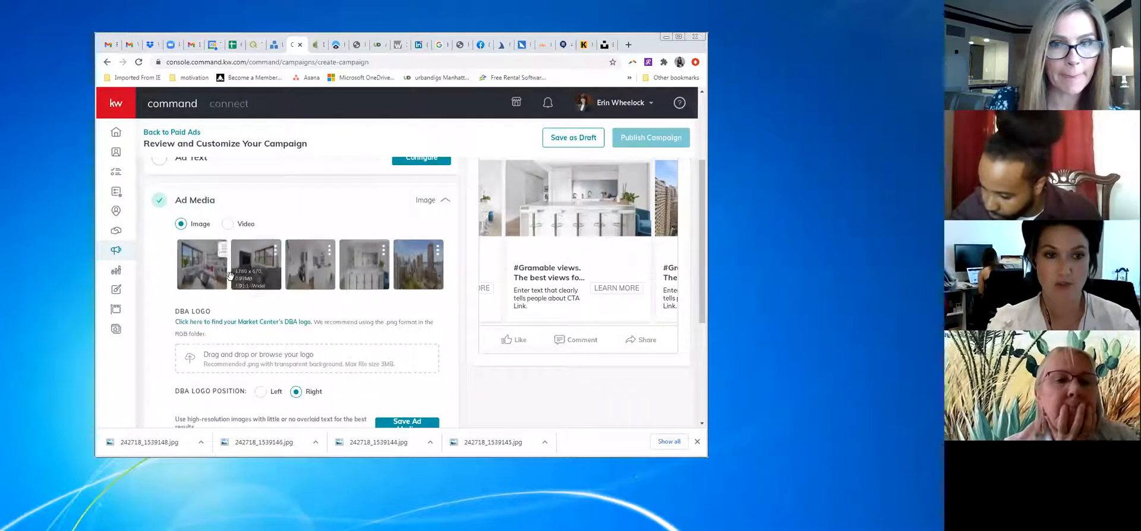
Move the city-skyline photo into the second slot and save the five-image ad media
left_click_drag(418, 266, 250, 262)
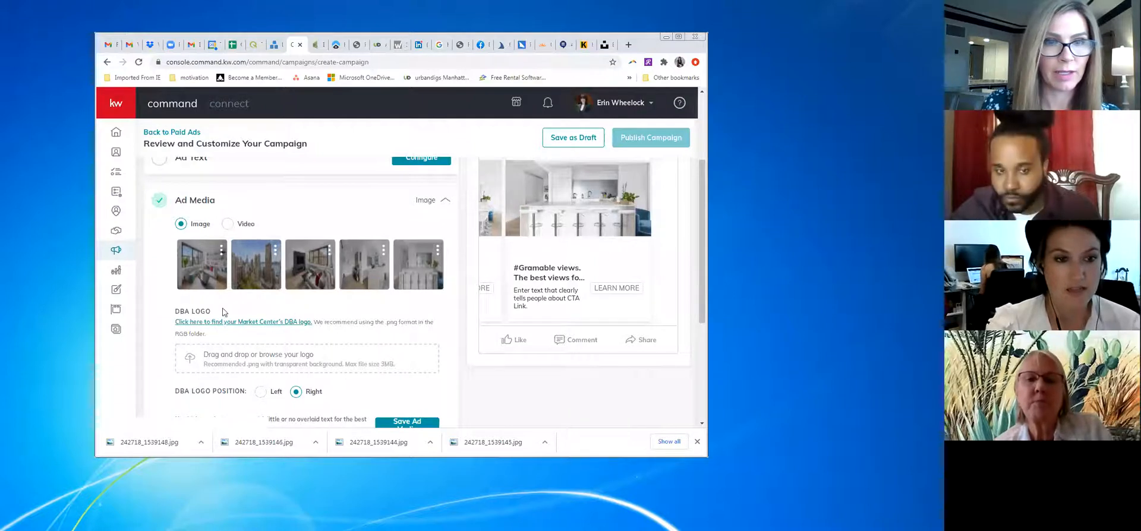
scroll(249, 321, "down", 2)
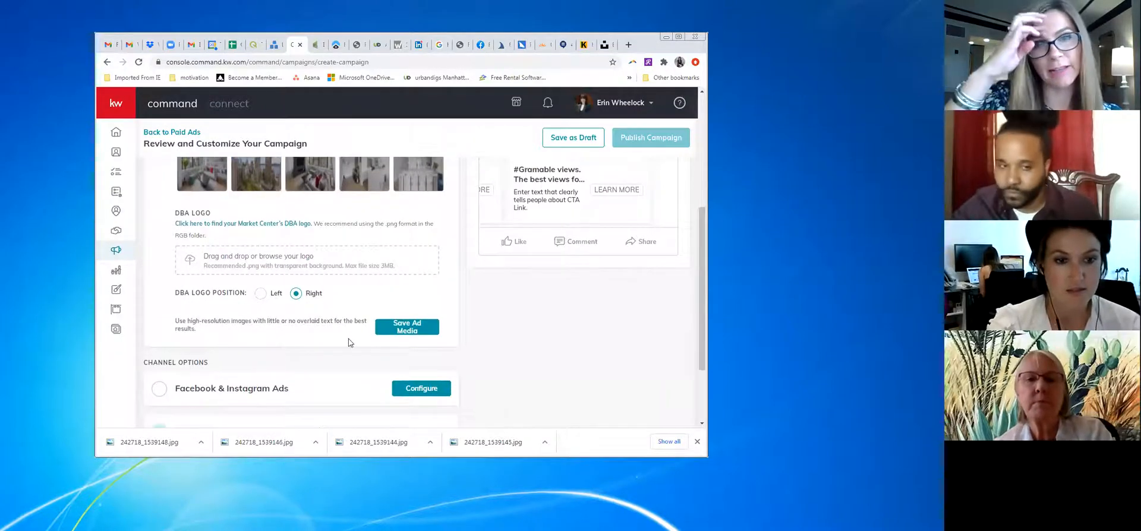
scroll(407, 288, "up", 2)
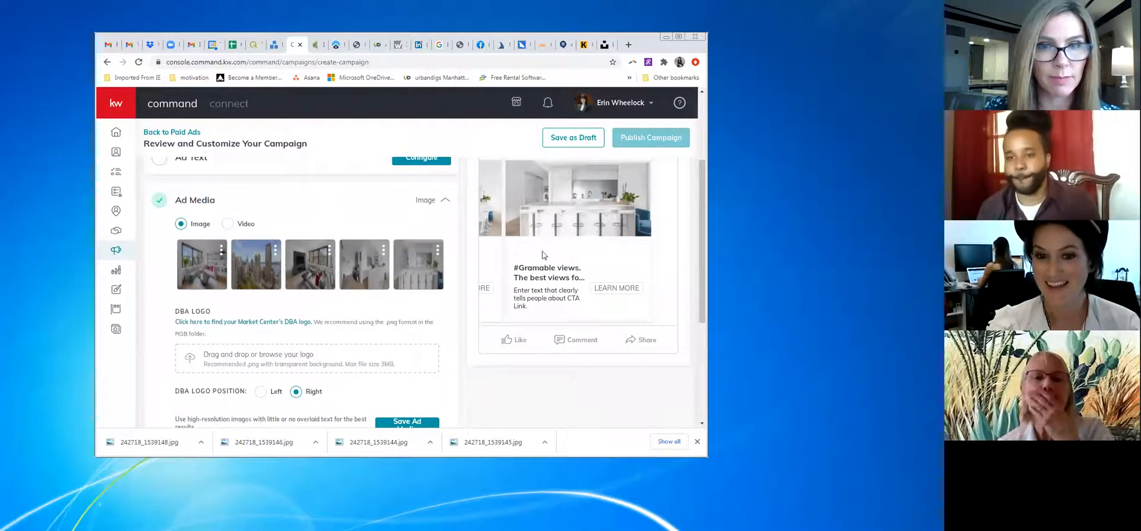
scroll(380, 315, "up", 1)
mouse_move(404, 328)
scroll(404, 329, "down", 1)
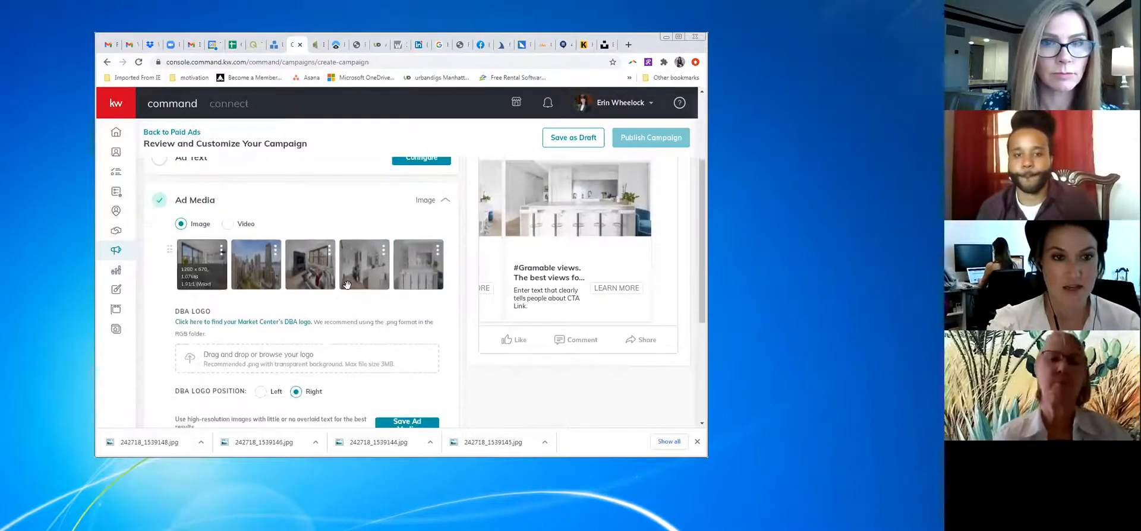
left_click(406, 421)
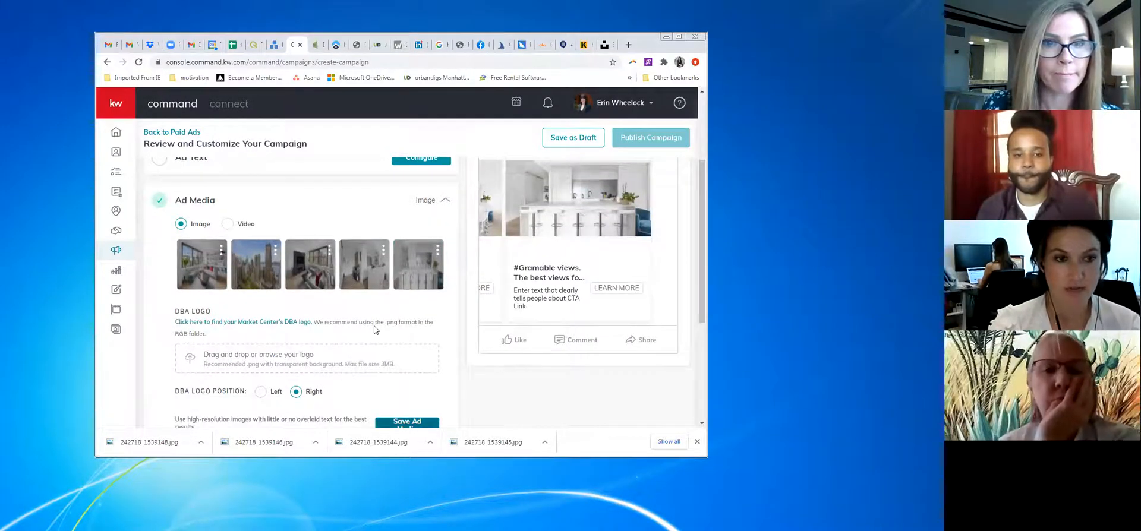
scroll(386, 250, "up", 2)
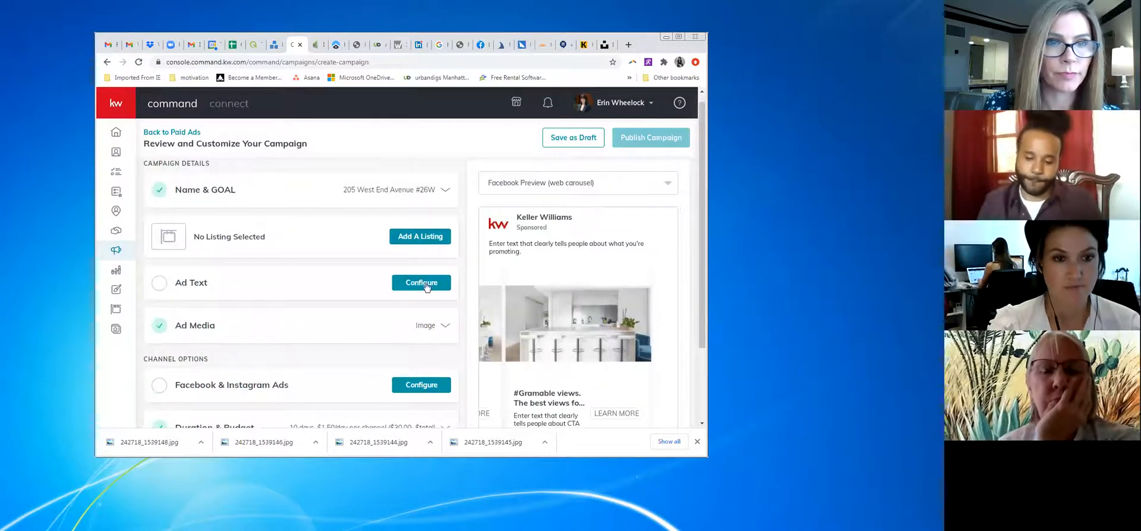
In Ad Text, set the Main Copy to 'Gut reno Junior-1! Don't miss out!!' and show emoji choices
left_click(325, 282)
left_click(246, 365)
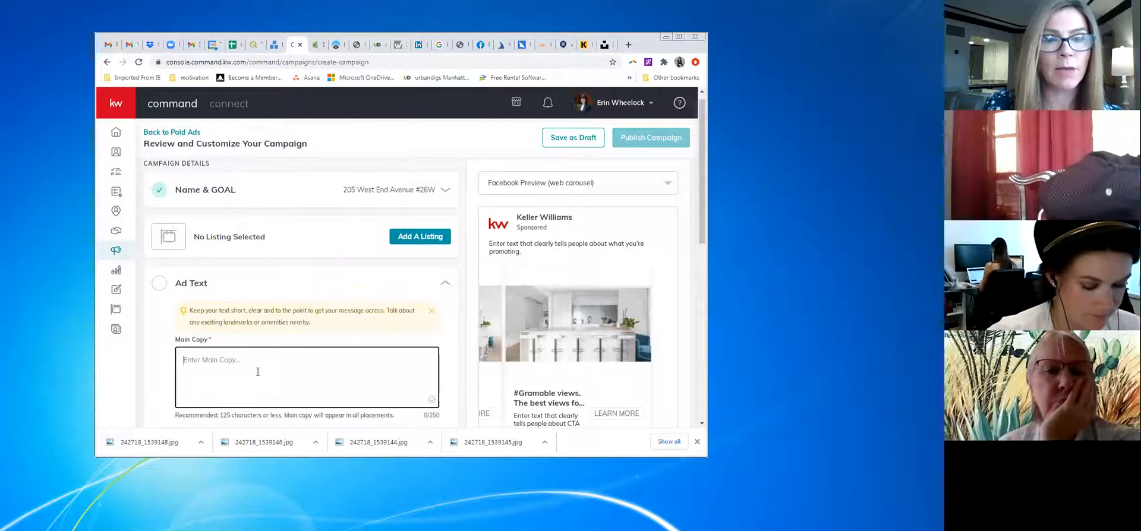
type("Gut")
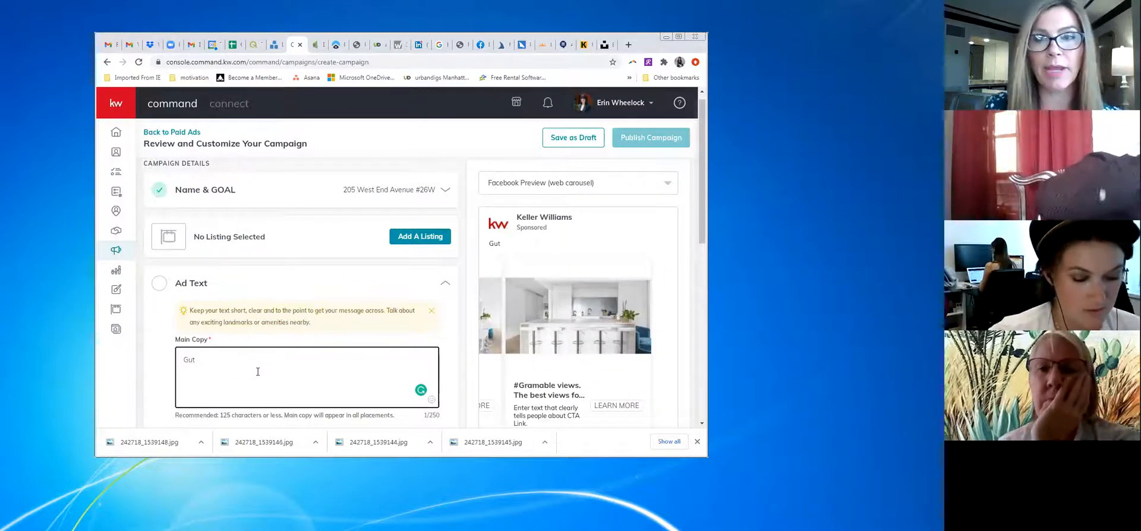
type(" reno")
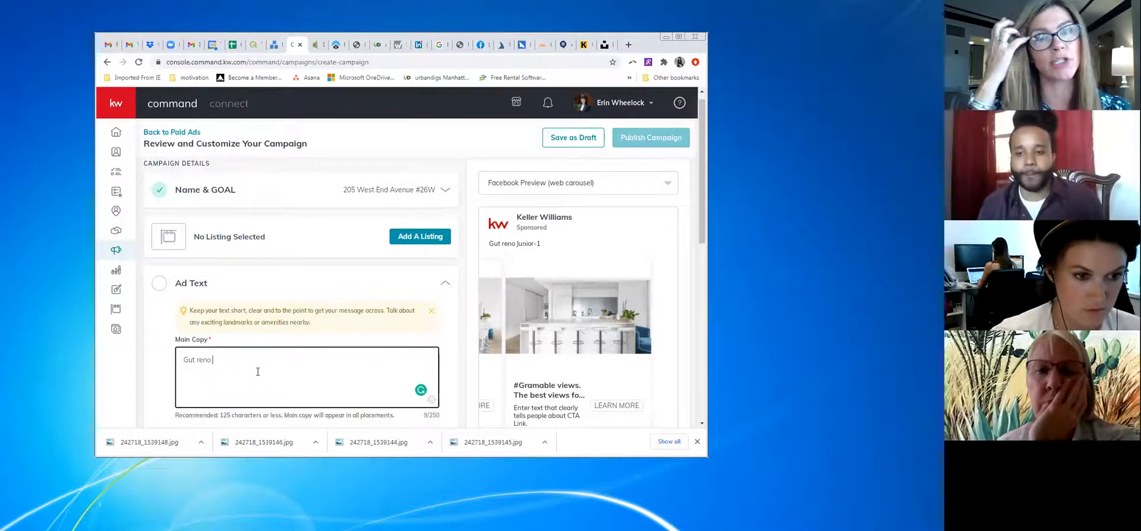
type("Junior-1!")
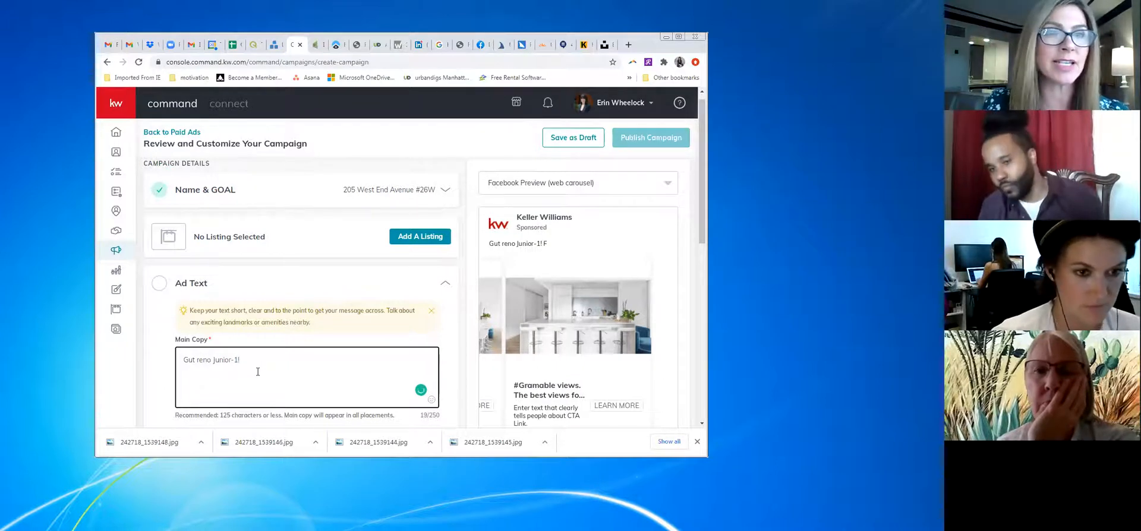
type("For the Gram")
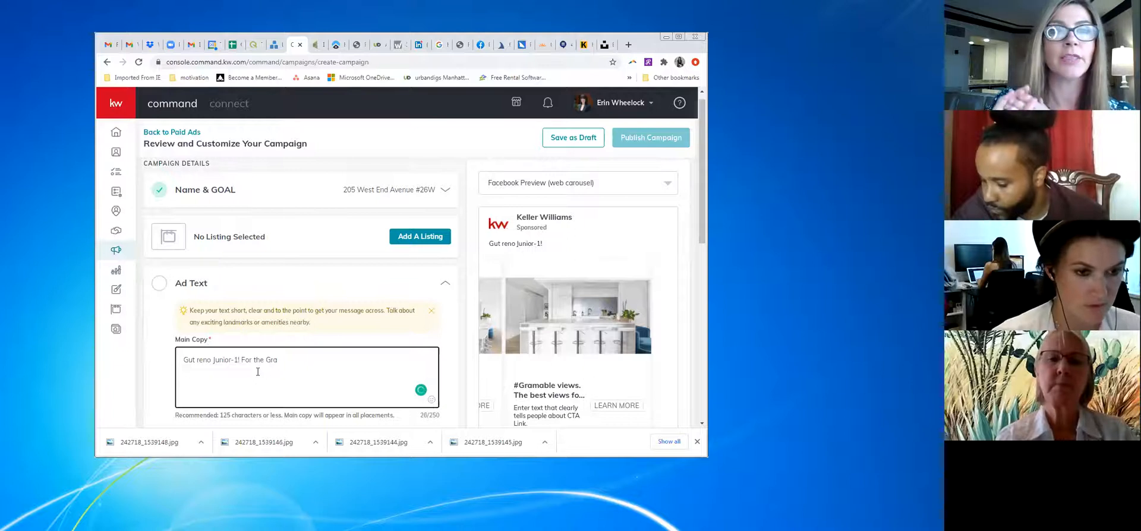
key("BackSpace")
key("BackSpace")
key("BackSpace")
key("BackSpace")
key("BackSpace")
key("BackSpace")
key("BackSpace")
key("BackSpace")
key("BackSpace")
key("BackSpace")
key("BackSpace")
type("Don't mi")
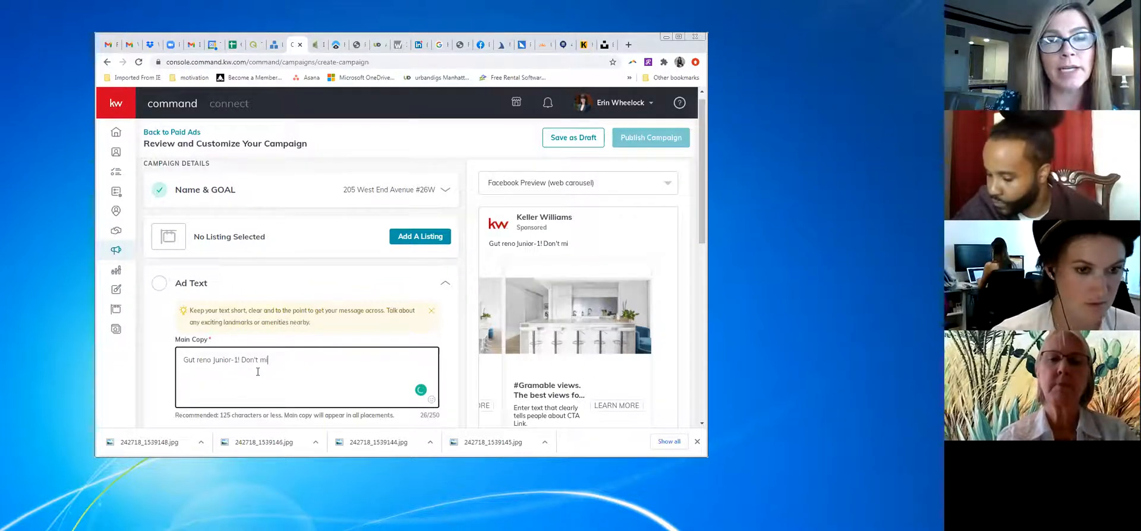
type("ss out!!")
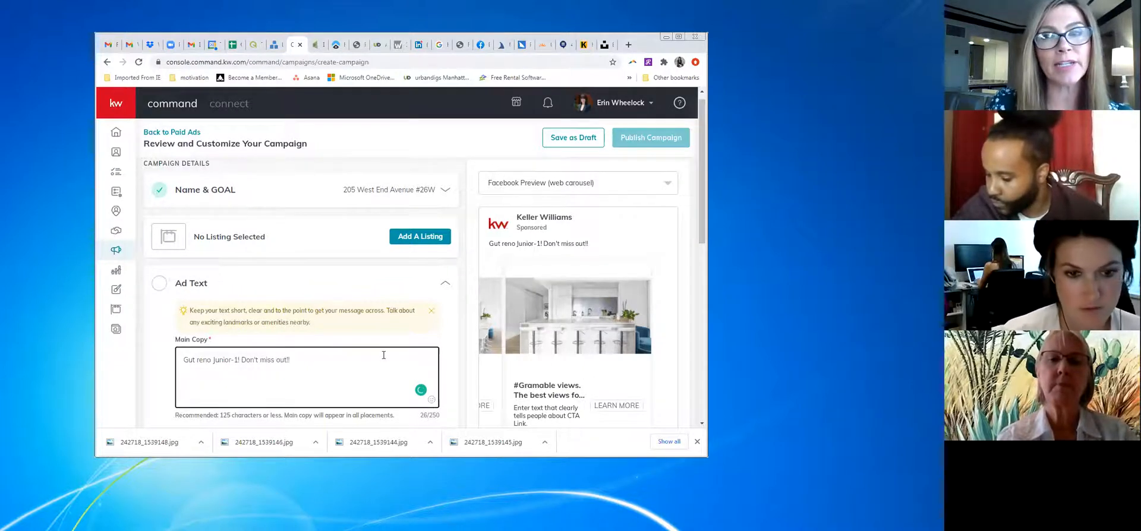
left_click(431, 399)
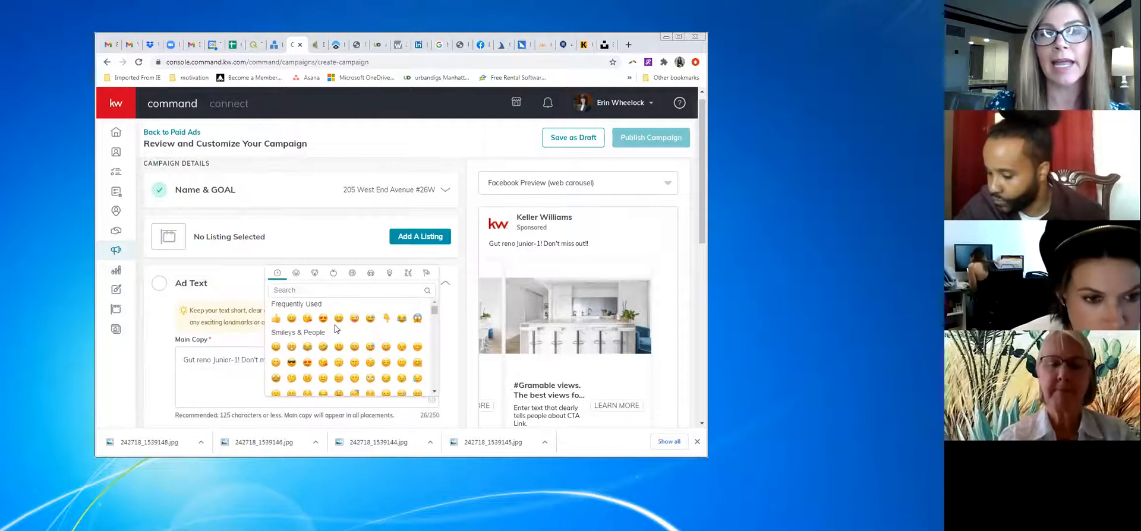
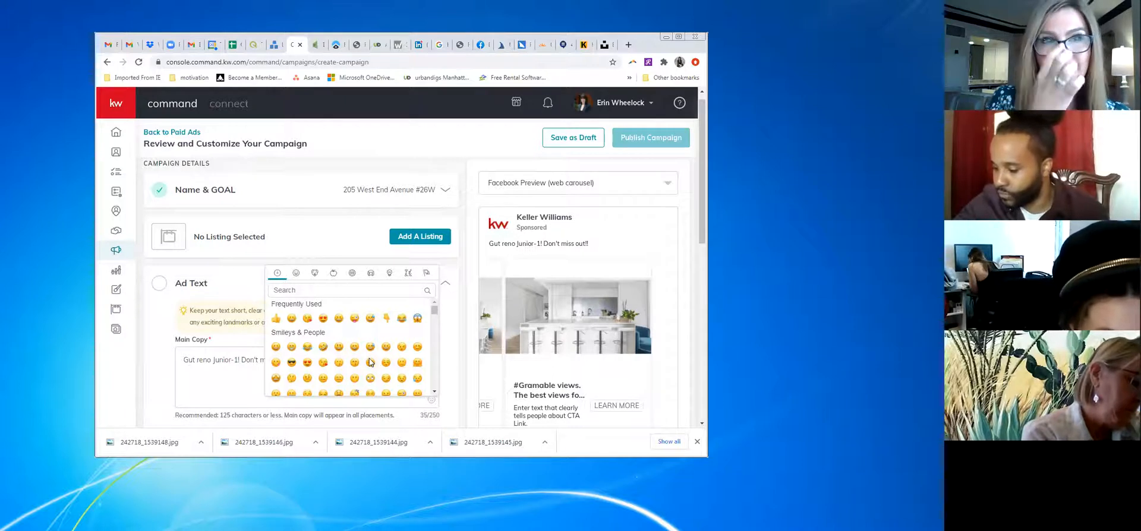
Add a Smileys & People smiley after 'Don't miss out!!' at the end of the main copy
scroll(369, 362, "down", 2)
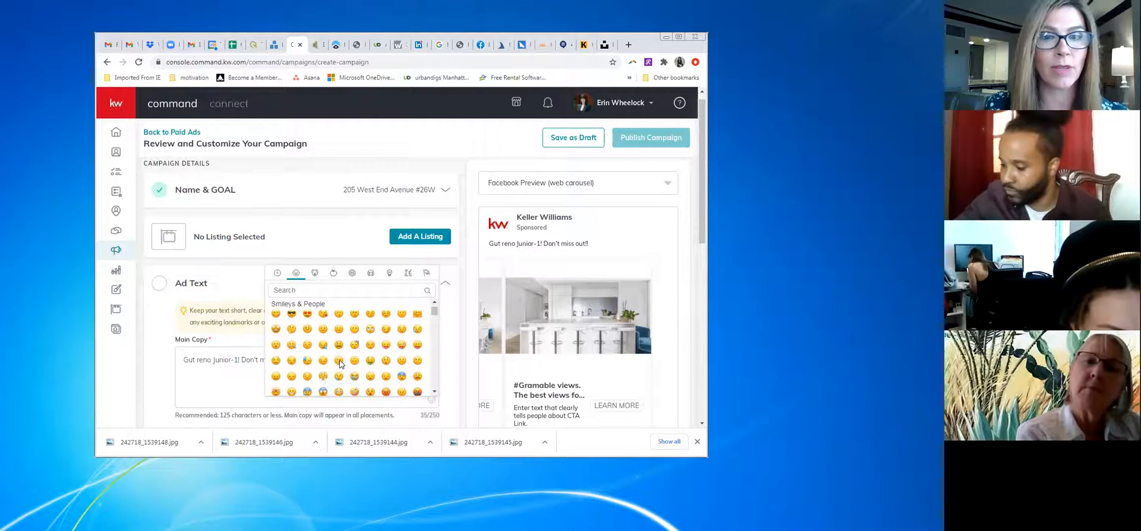
scroll(401, 360, "down", 1)
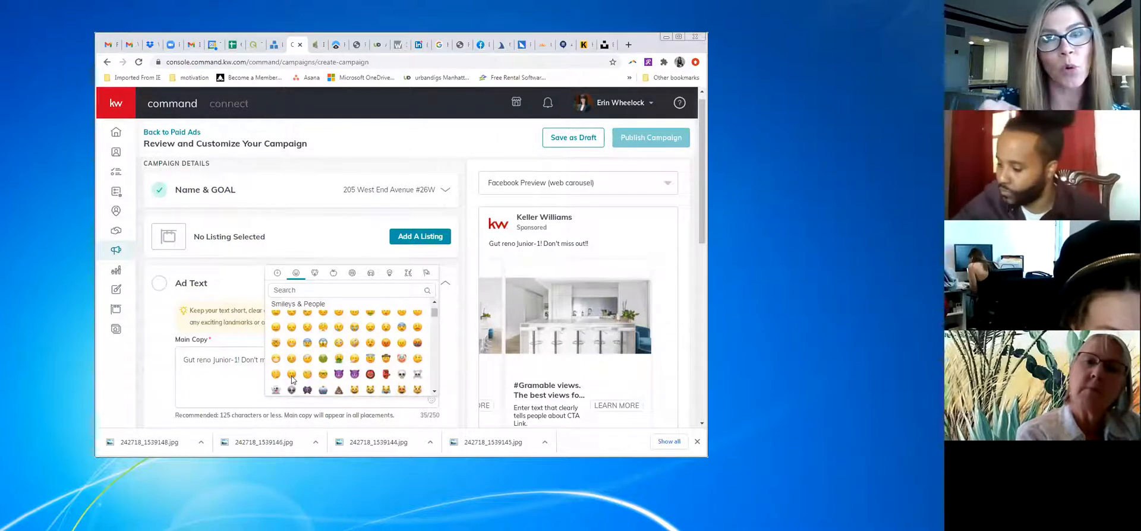
scroll(385, 359, "up", 3)
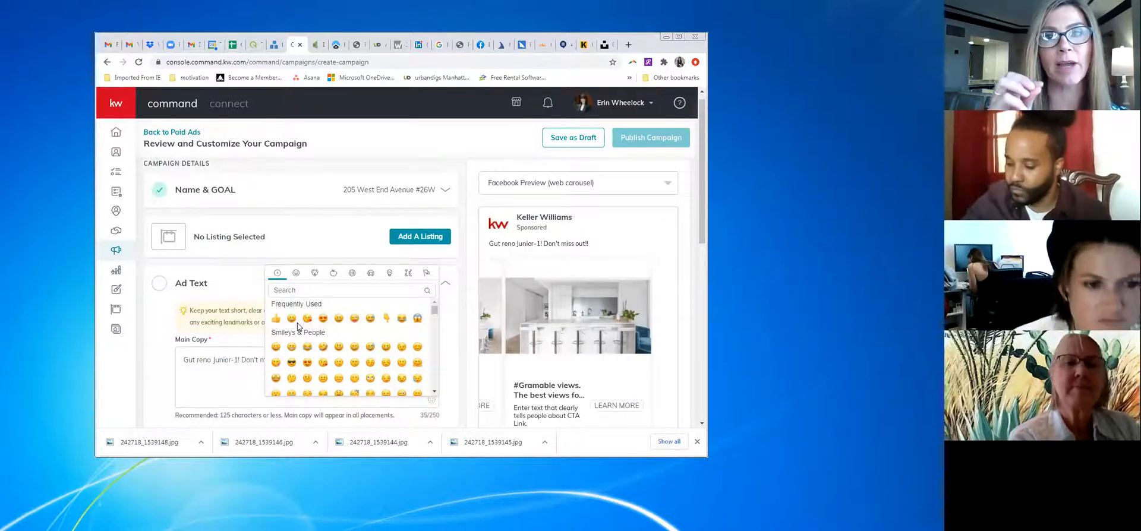
left_click(402, 346)
scroll(368, 372, "down", 2)
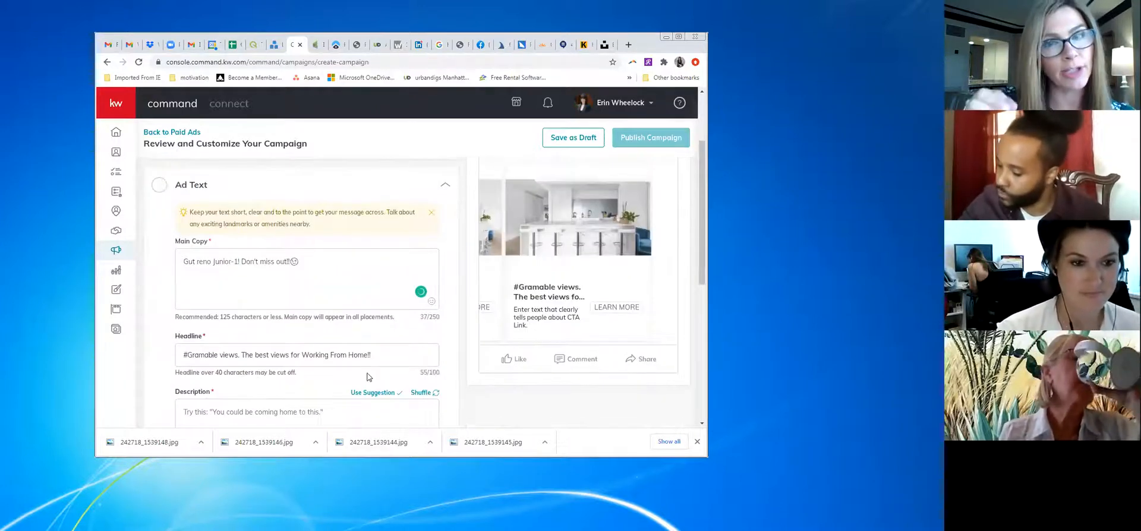
scroll(367, 375, "down", 2)
Write the description amenity lines *Doorman, *Private Park and *Gym, dropping the stray hashtag and volleyball entry
left_click(327, 321)
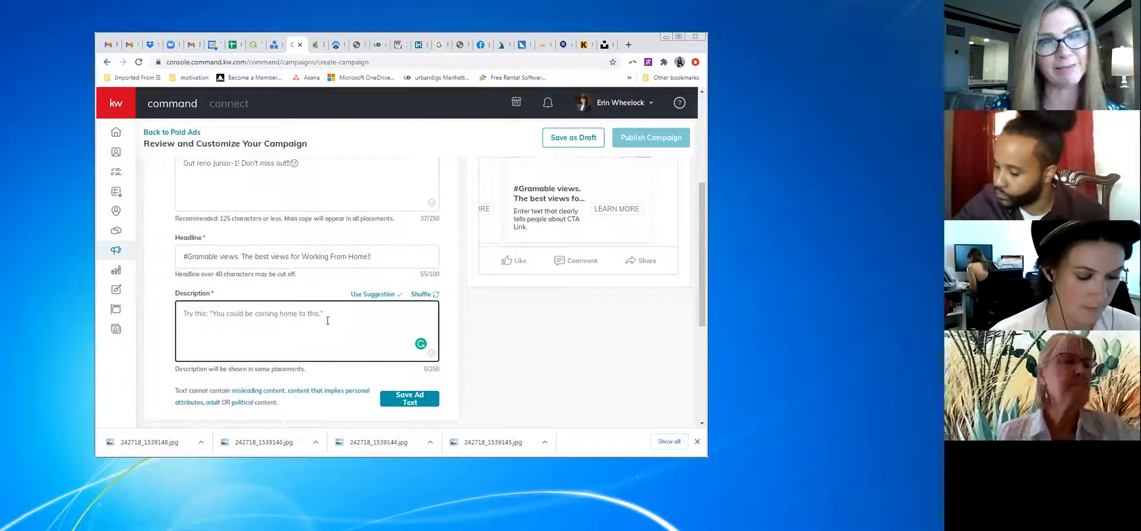
type("#")
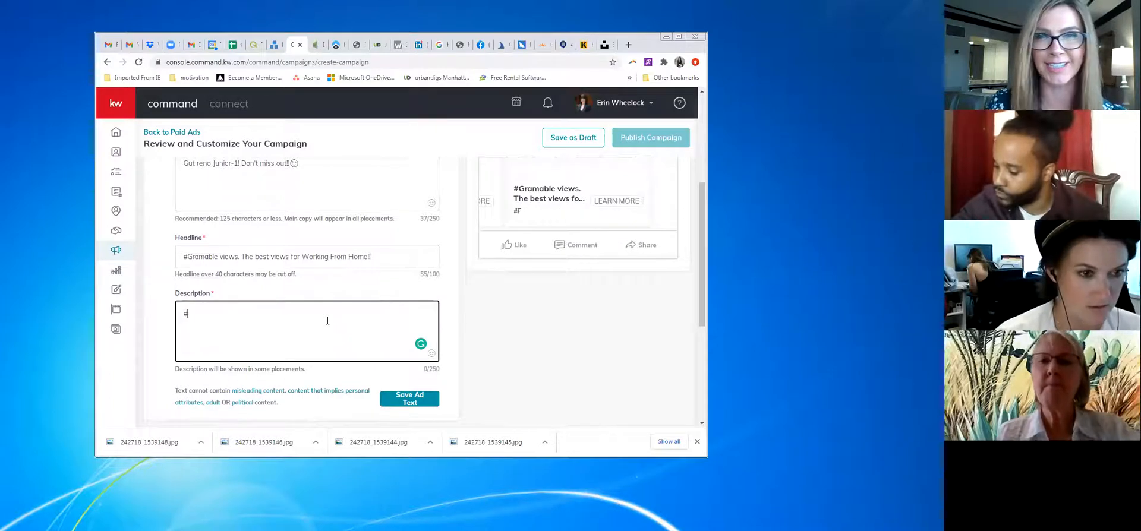
type("Gra")
key("BackSpace")
key("BackSpace")
key("BackSpace")
key("BackSpace")
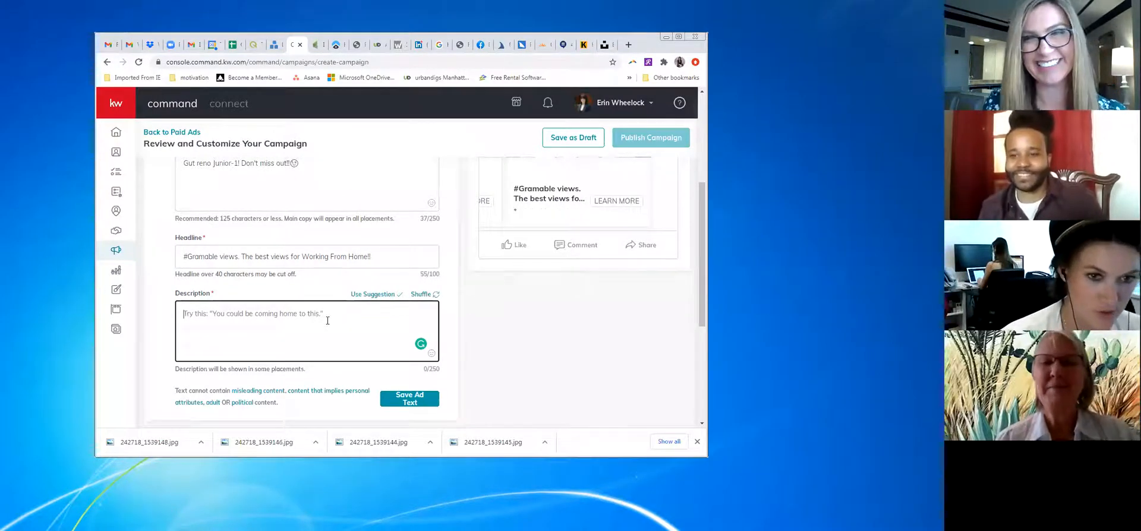
type("*")
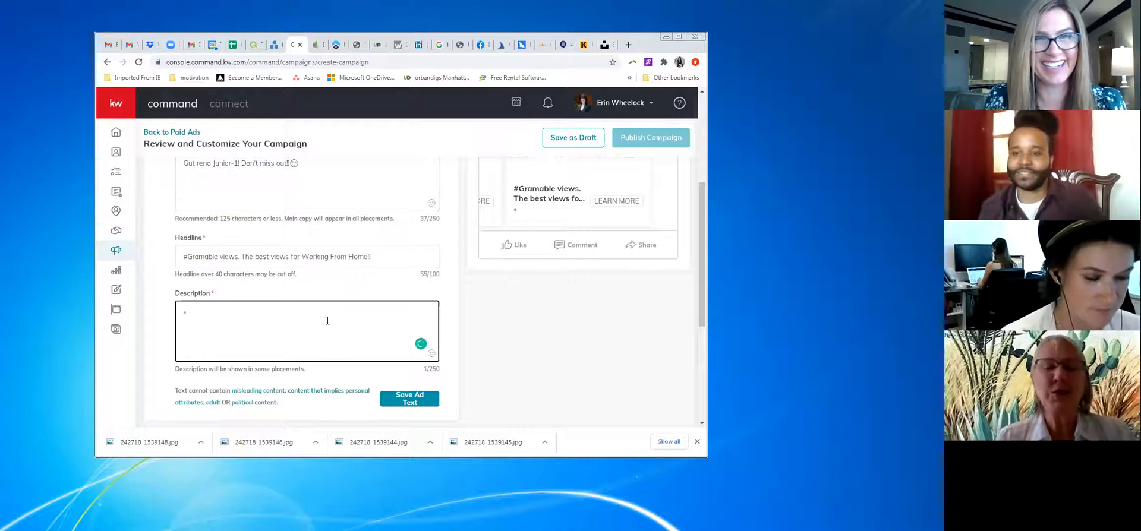
type("Doorman")
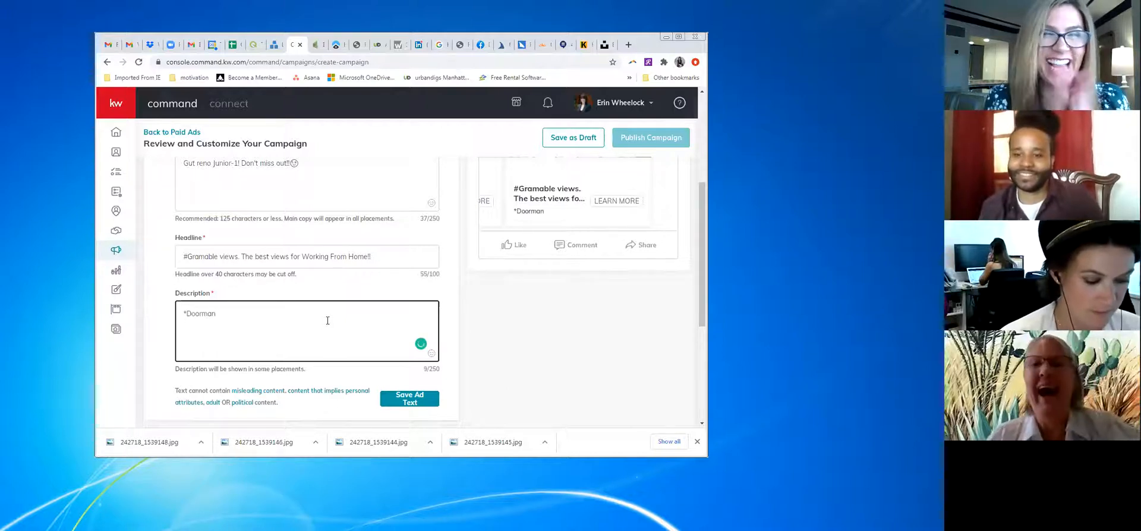
type("*P")
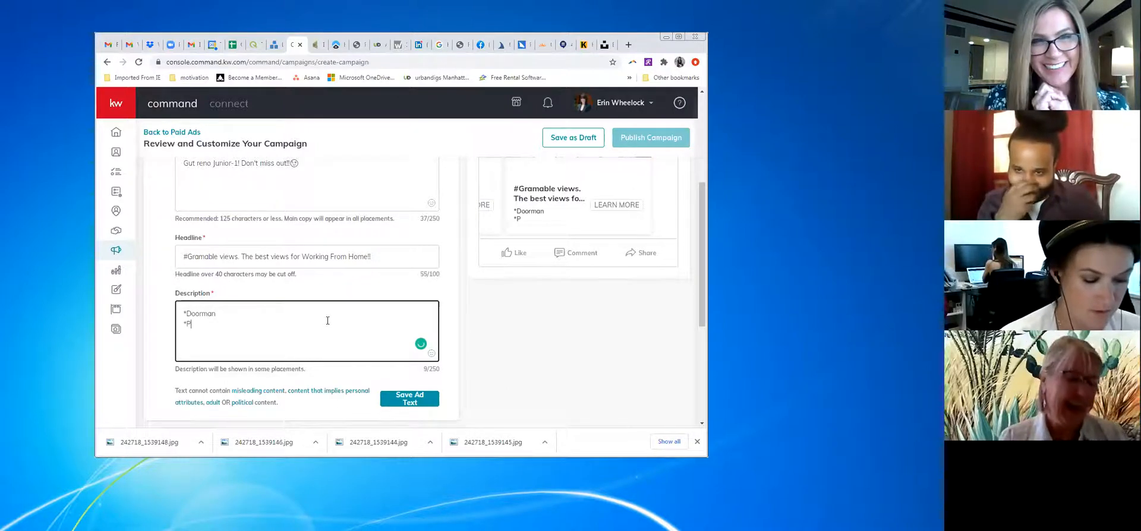
type("rivate Park ")
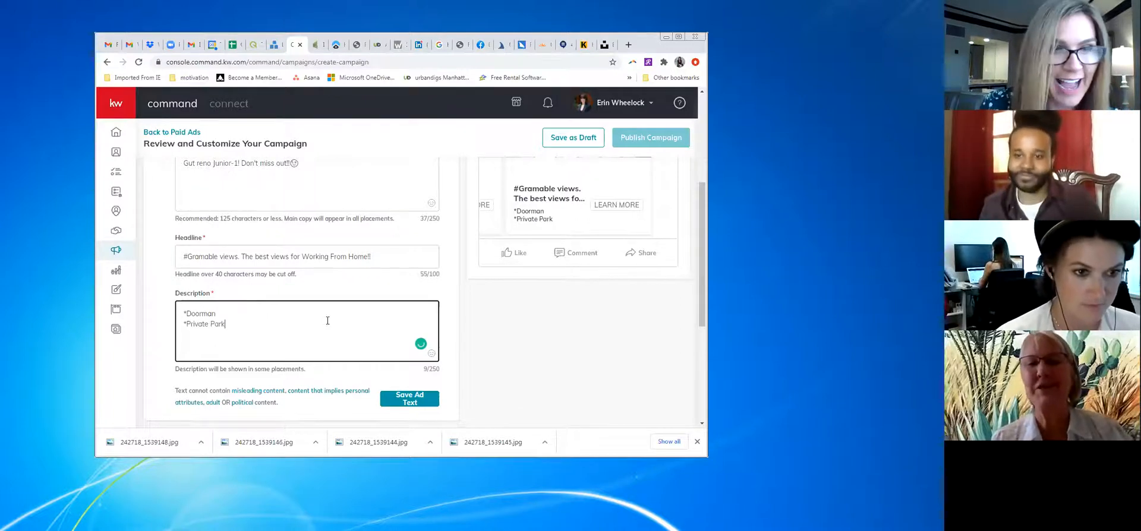
type("*")
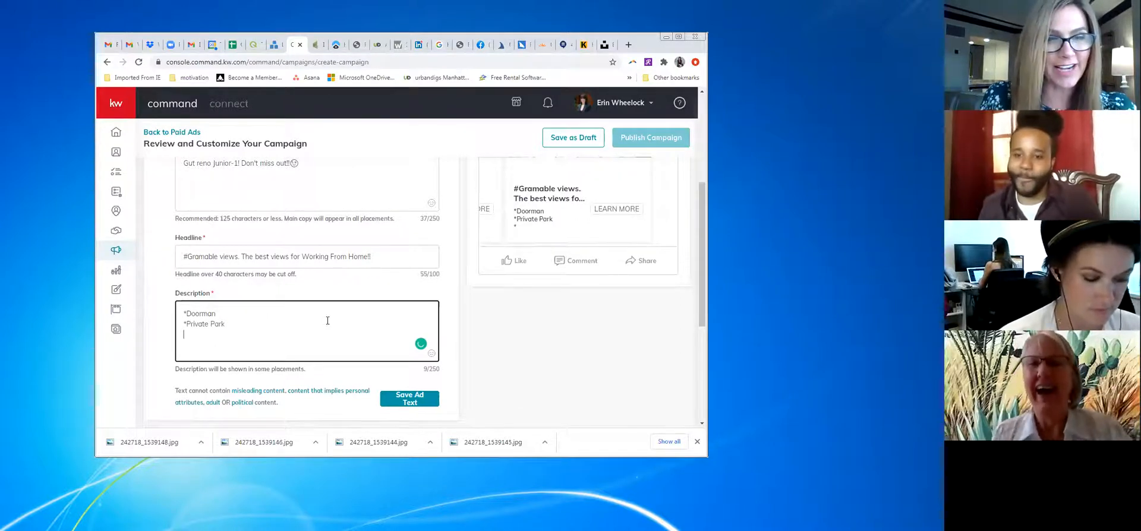
type("Gym")
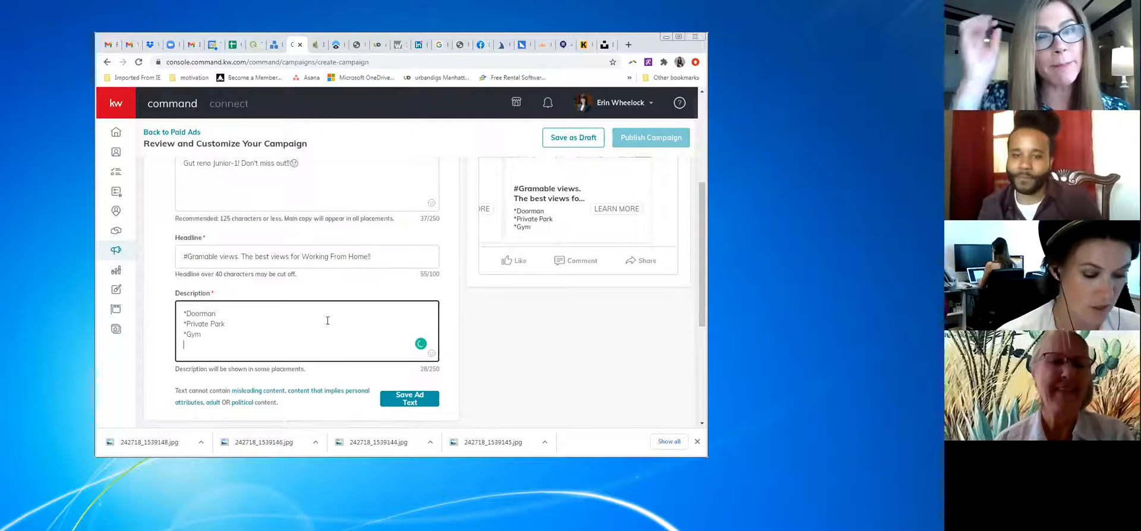
key("Return")
type("*Vol")
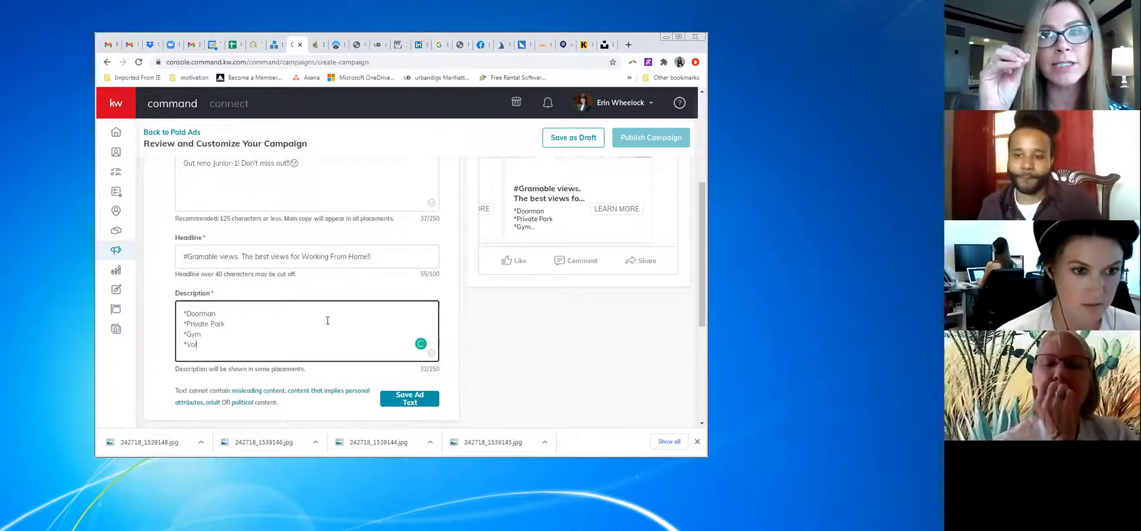
type("leybal")
key("BackSpace")
key("BackSpace")
key("BackSpace")
key("BackSpace")
key("BackSpace")
key("BackSpace")
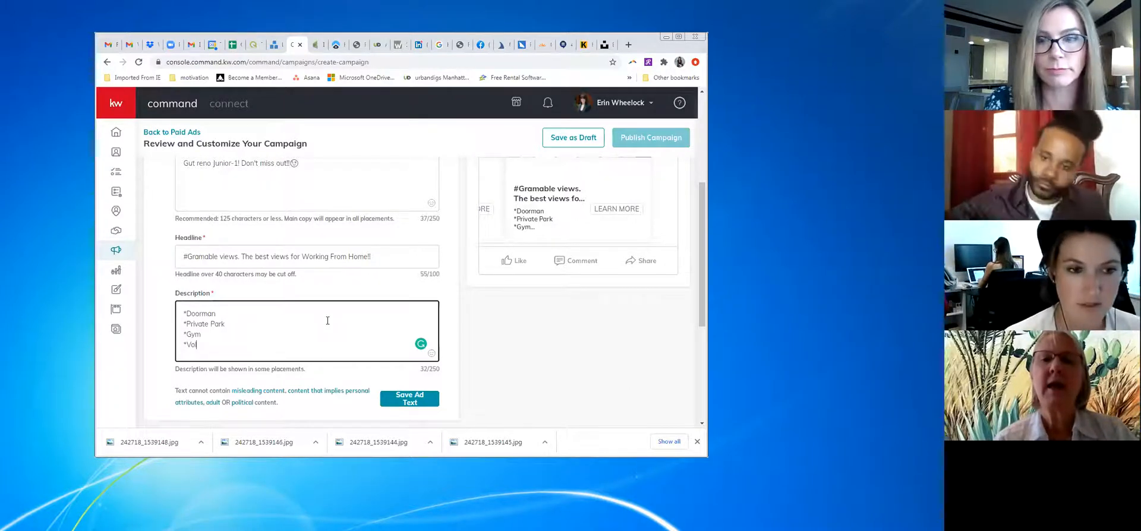
key("BackSpace")
key("BackSpace")
key("BackSpace")
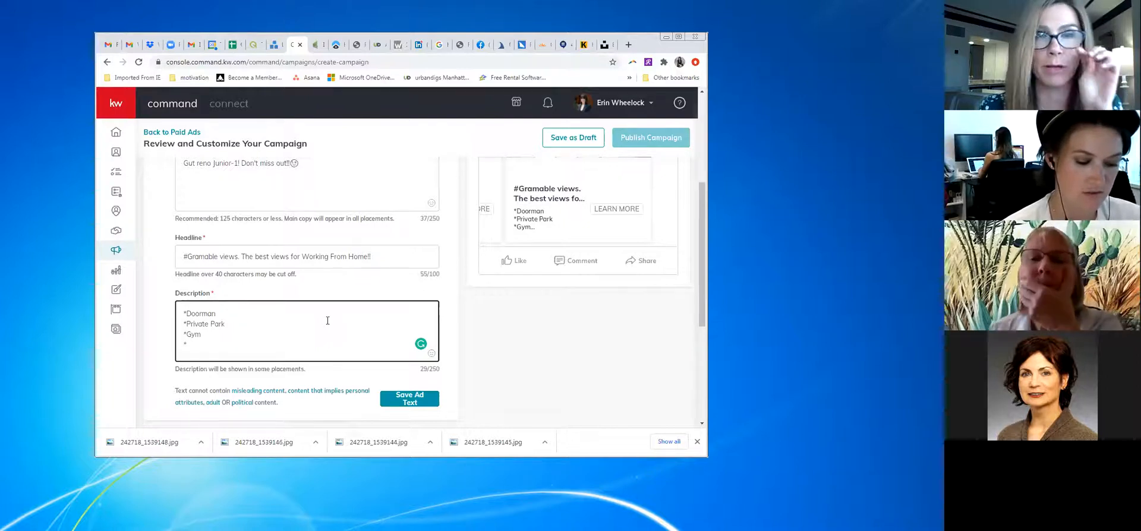
Add the lines 'Full Service Building' and '*Prime UWS Location' to the description
type("Full Service ")
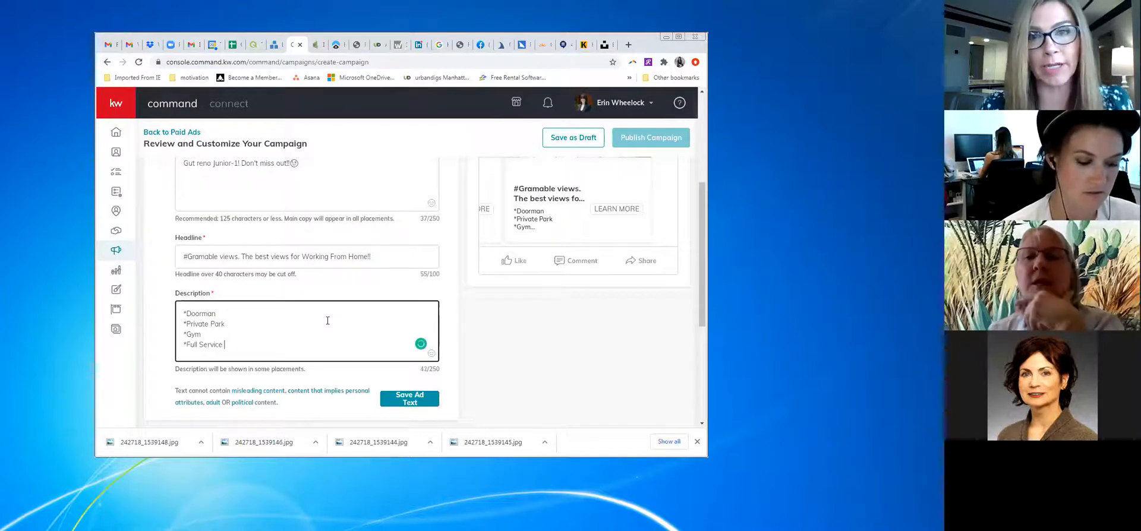
type("Building")
key("Return")
type("*P")
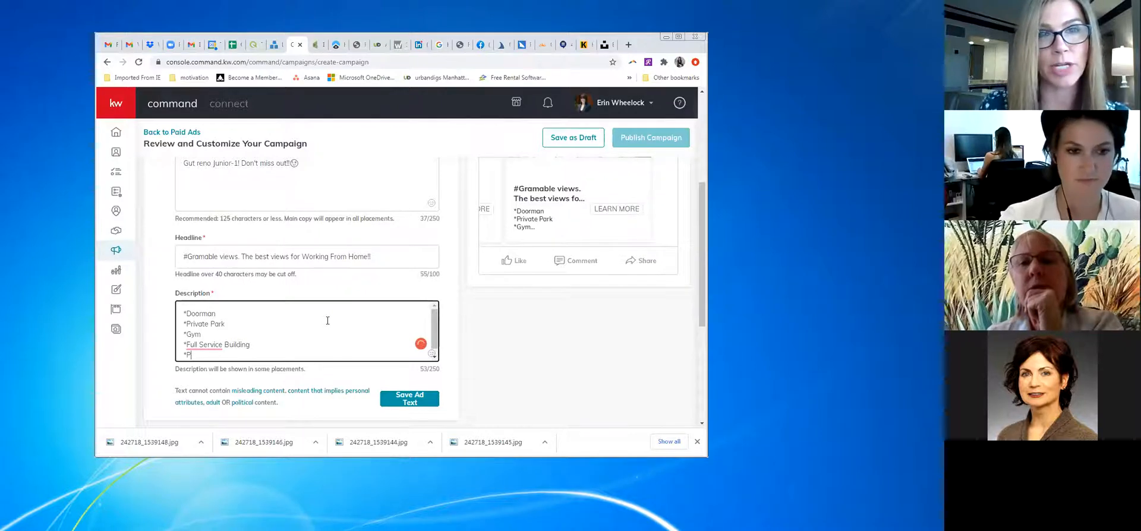
type("rime UWS Location")
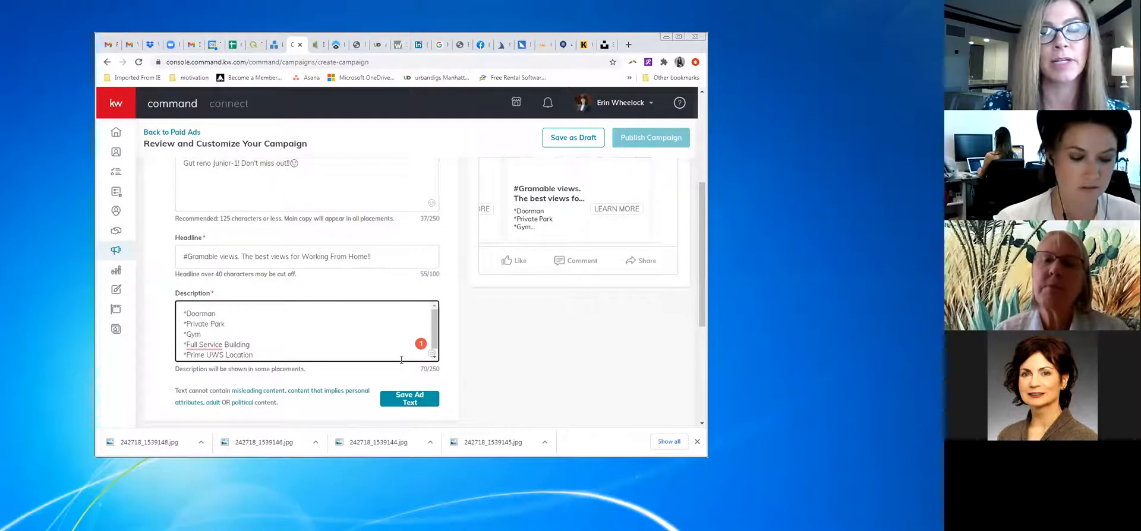
key("Return")
Add a closing line 'Leanr more, click below' followed by a pointing-down emoji
type("L")
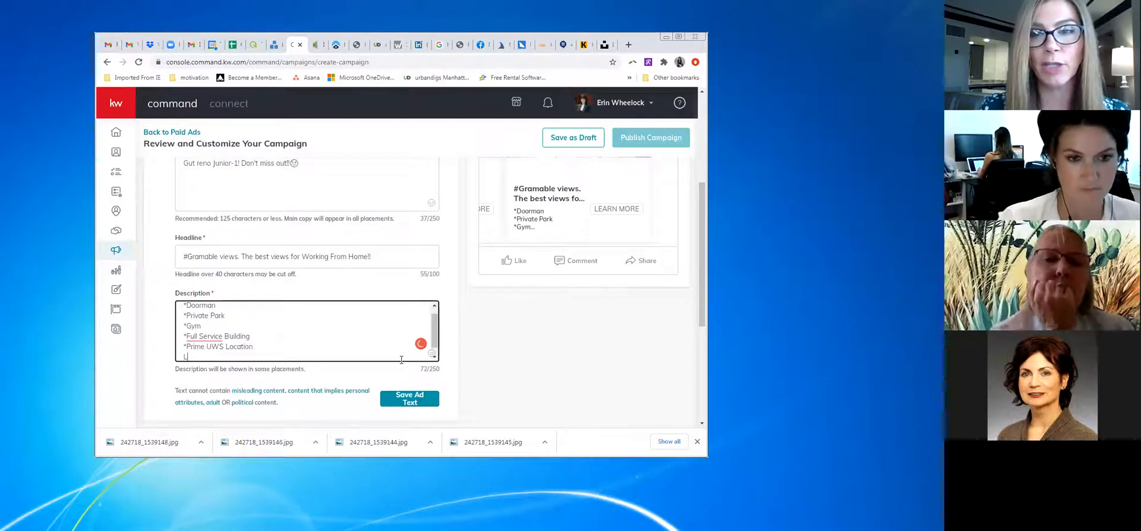
type("eanr more, click below")
left_click(431, 354)
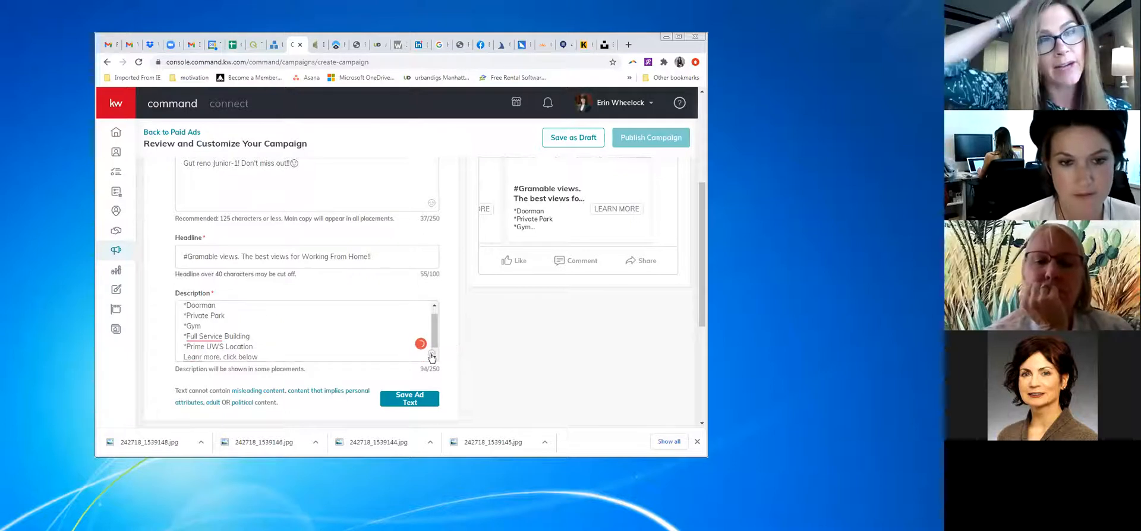
left_click(387, 273)
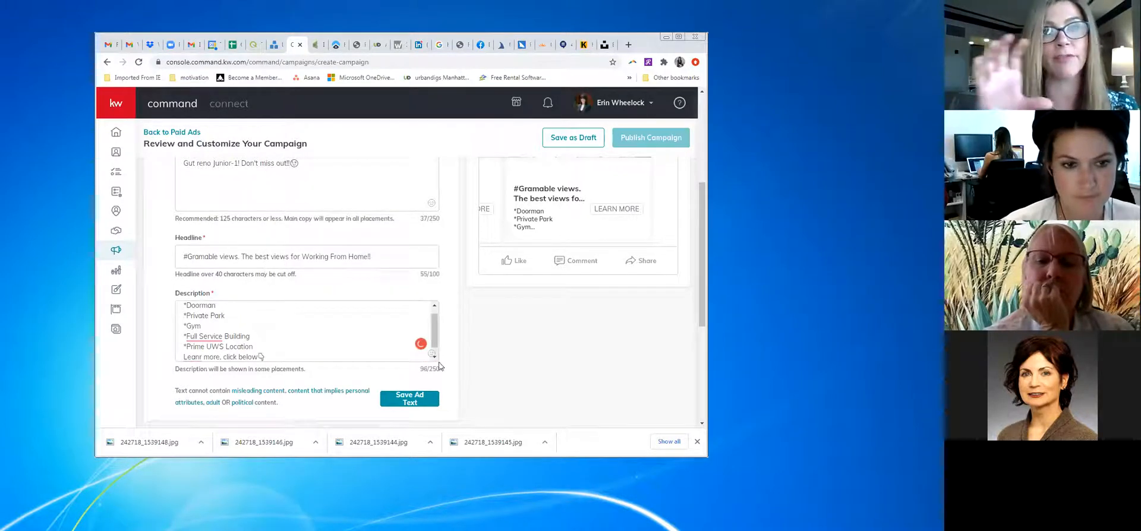
Append a second pointing-down emoji and correct 'Leanr' to 'Learn'
left_click(431, 354)
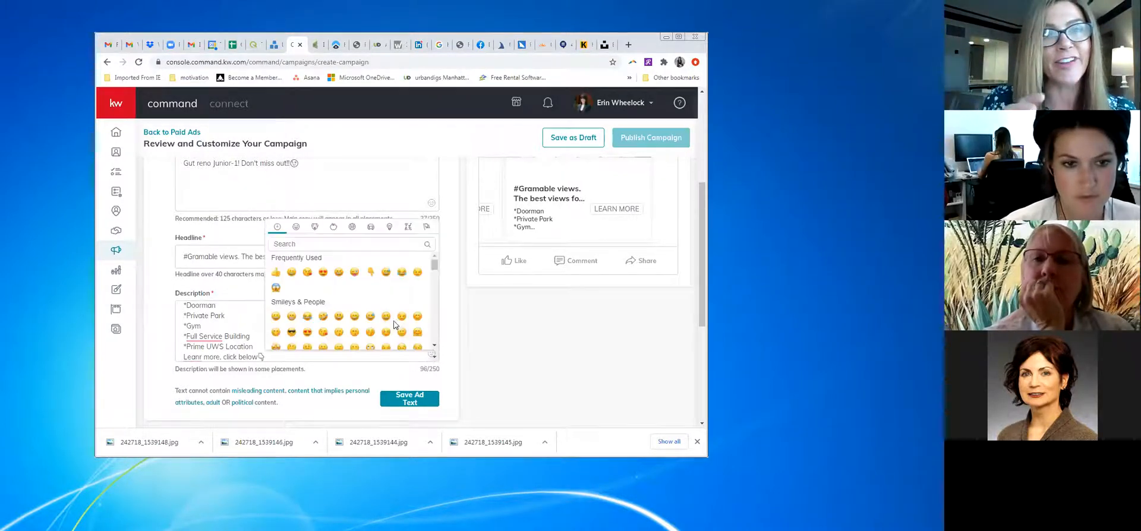
left_click(369, 272)
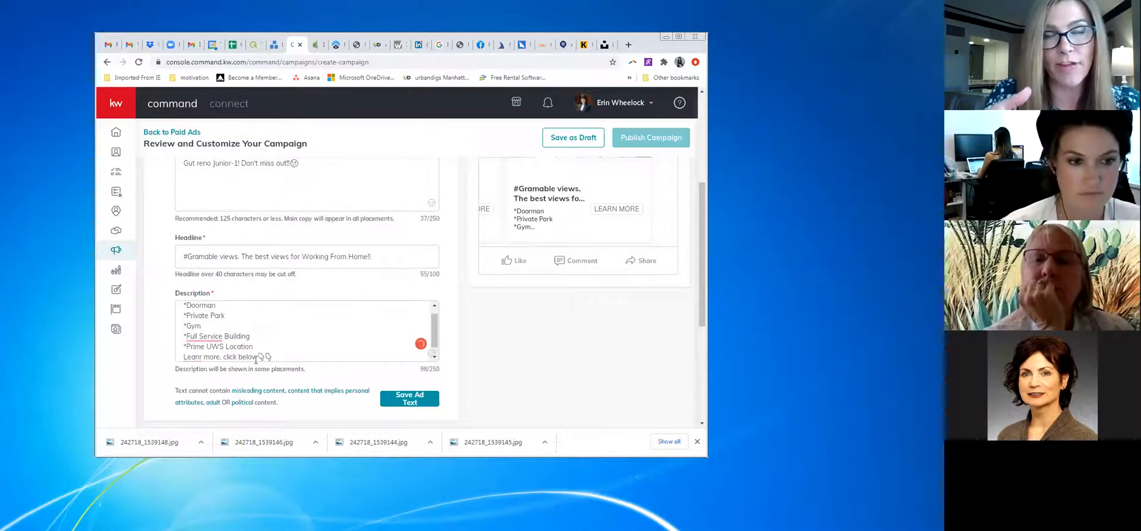
right_click(202, 357)
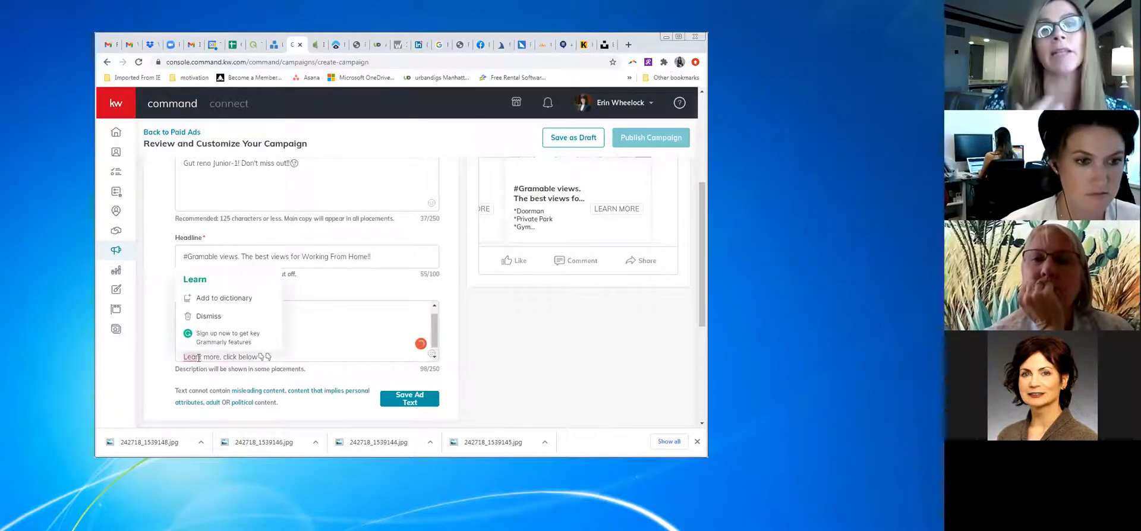
left_click(199, 279)
Hyphenate 'Full Service' as 'Full-Service' and save the ad text
mouse_move(209, 336)
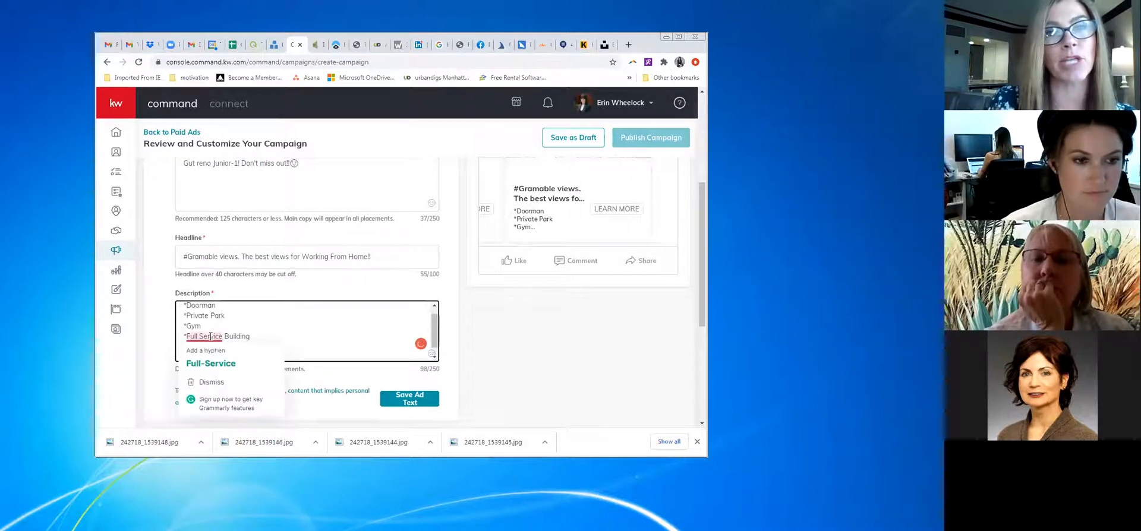
left_click(213, 363)
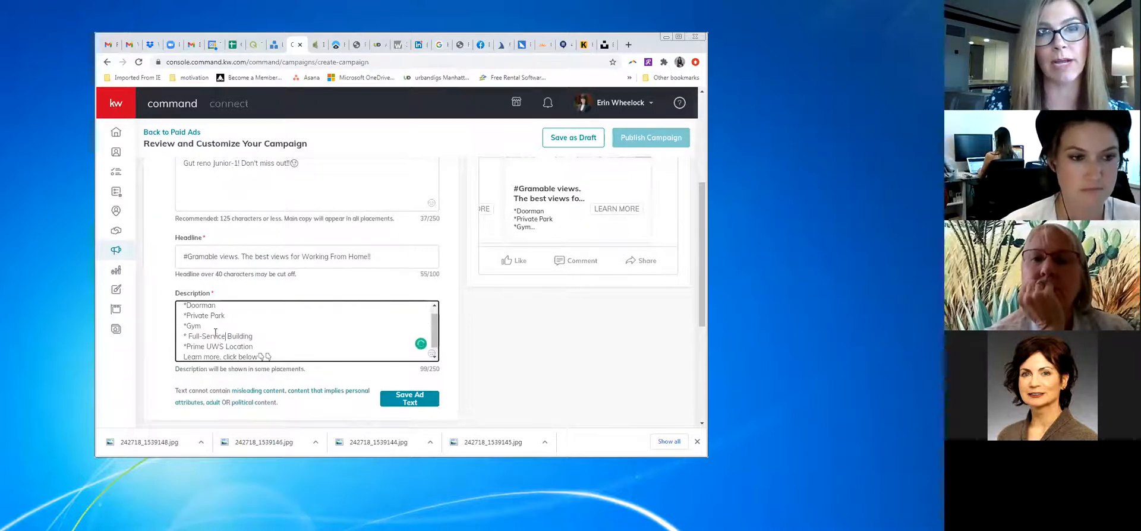
left_click(410, 398)
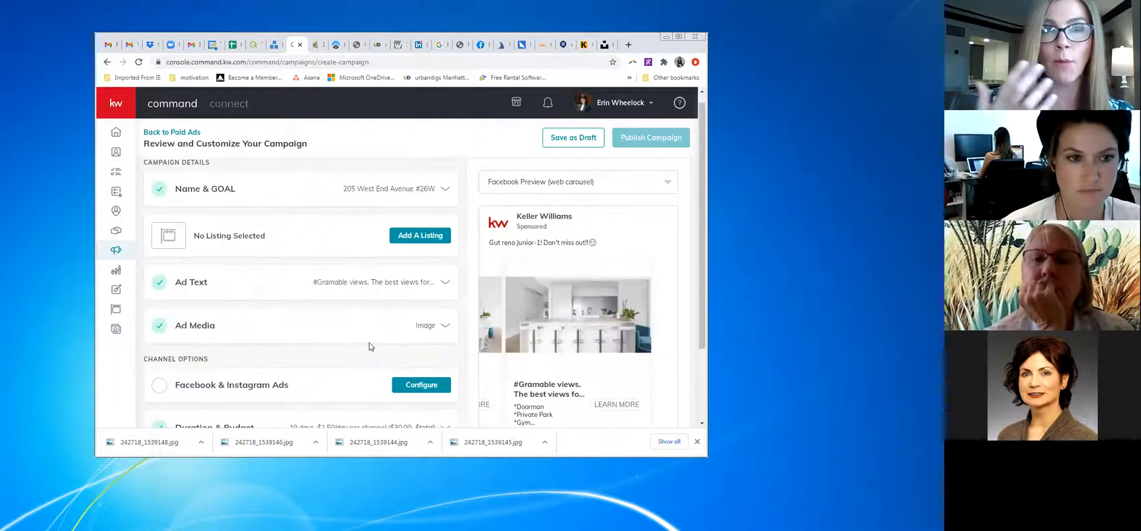
Configure the Facebook & Instagram Ads channel and show the Page dropdown choices
scroll(362, 331, "down", 2)
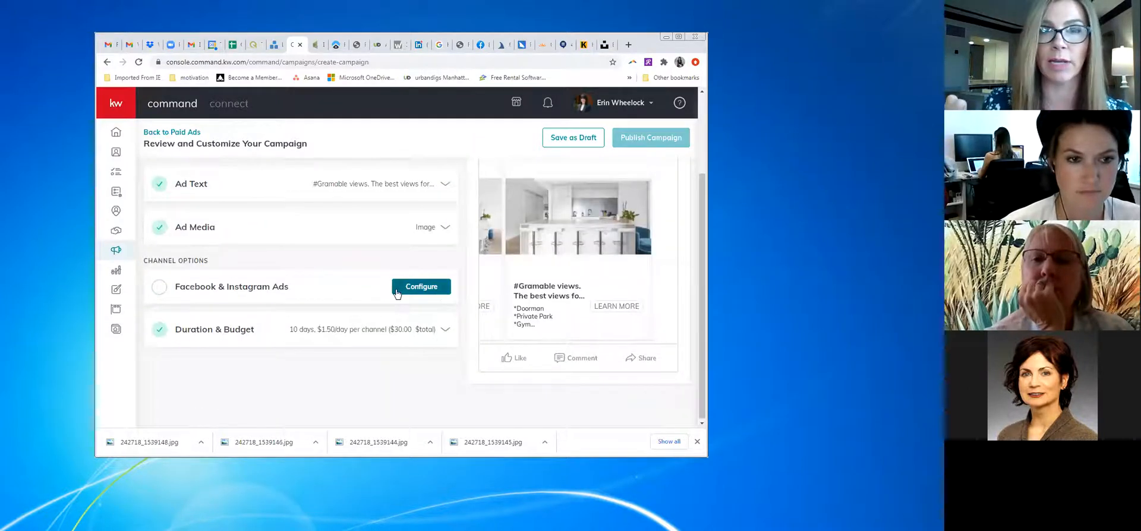
left_click(402, 291)
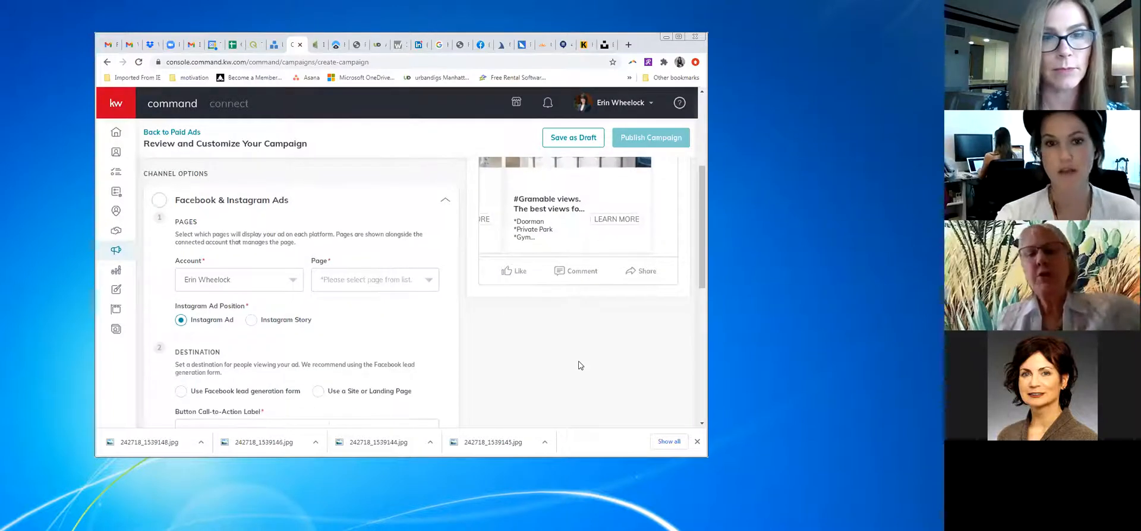
scroll(581, 363, "up", 2)
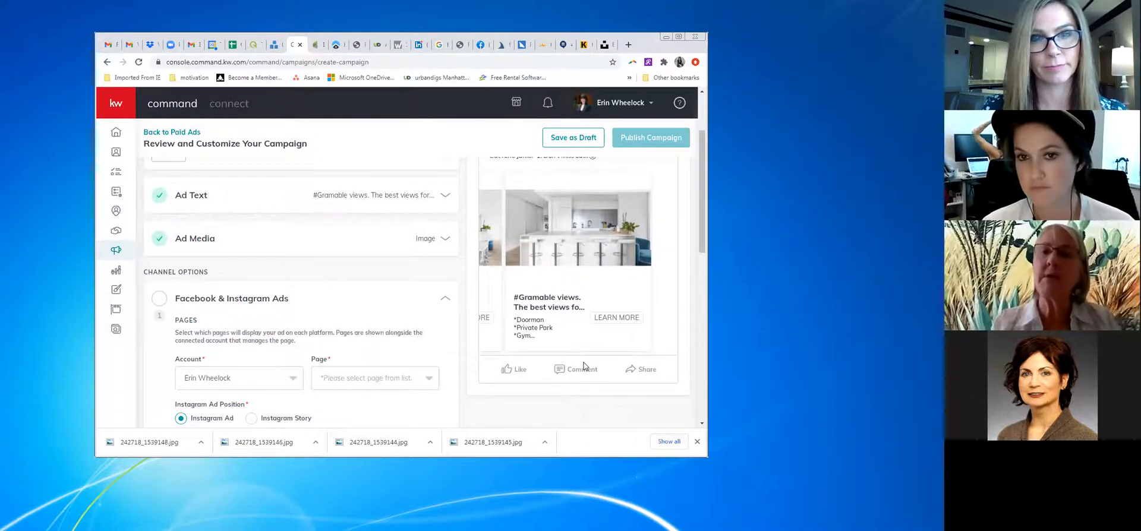
scroll(583, 367, "up", 1)
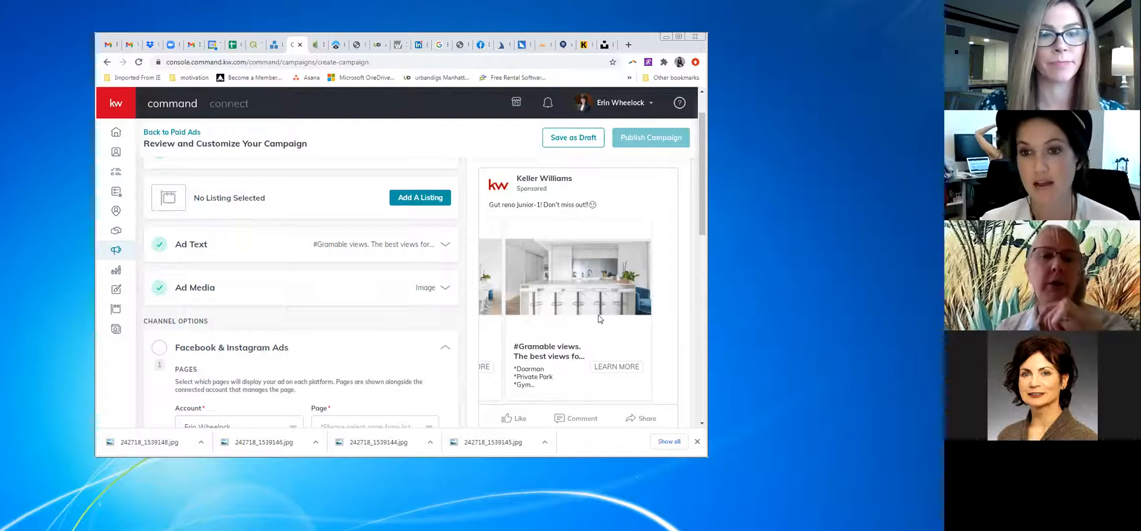
scroll(340, 312, "down", 1)
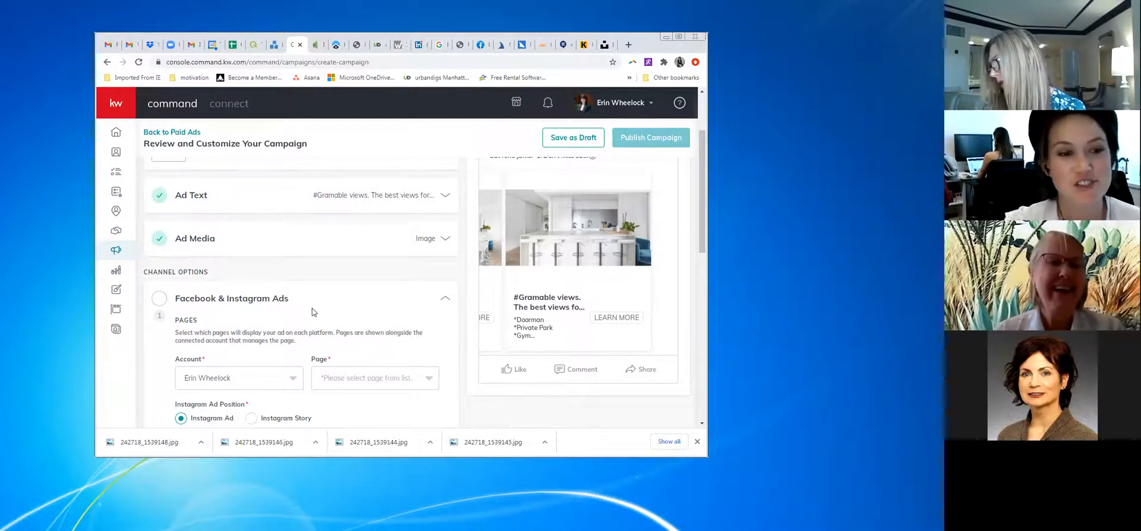
scroll(300, 309, "down", 1)
left_click(416, 328)
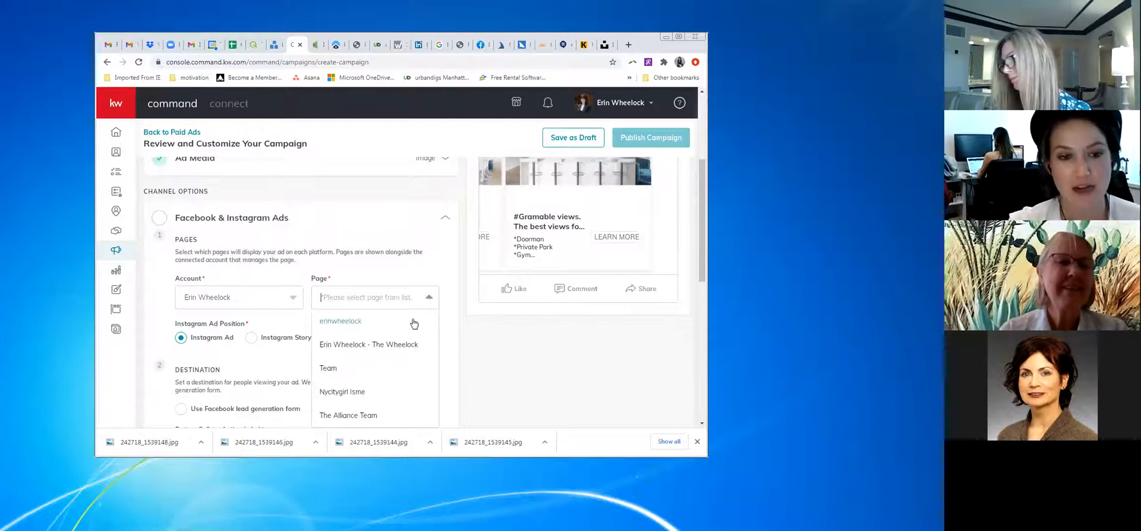
Choose the team's Facebook page and set the Instagram position to Instagram Story
left_click(411, 346)
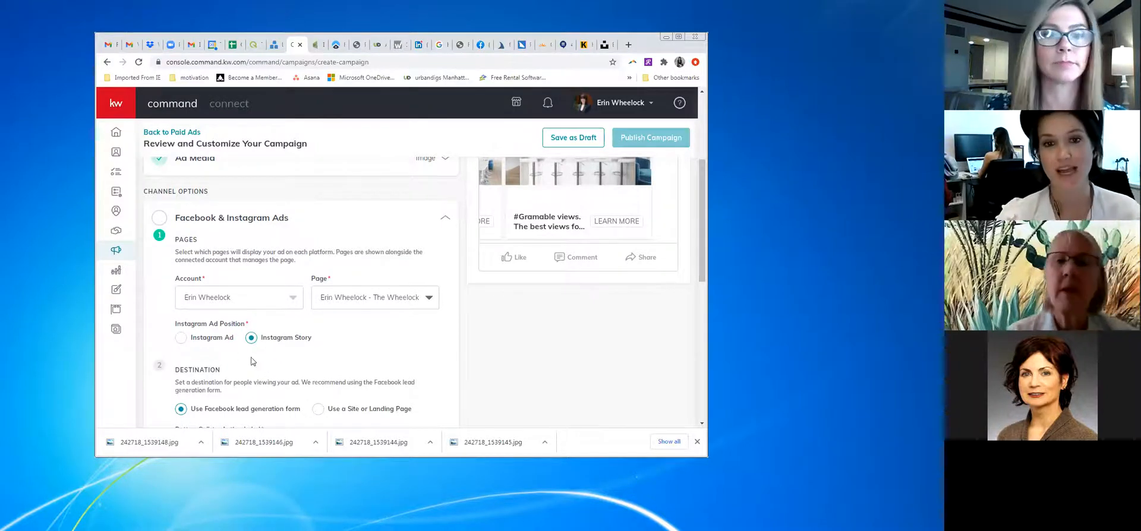
scroll(629, 297, "up", 3)
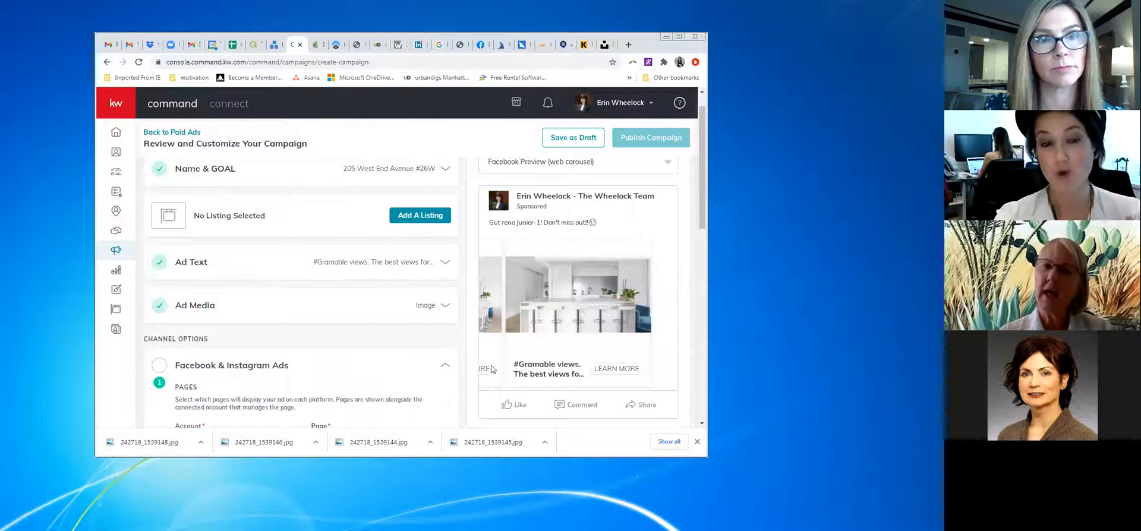
scroll(315, 370, "down", 2)
scroll(316, 370, "down", 6)
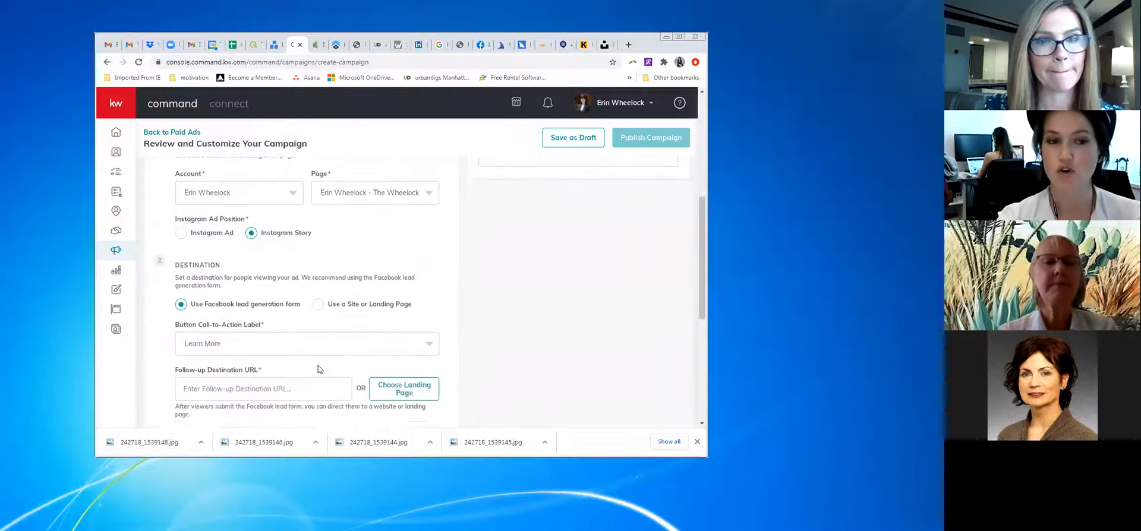
scroll(319, 369, "down", 2)
scroll(300, 298, "up", 4)
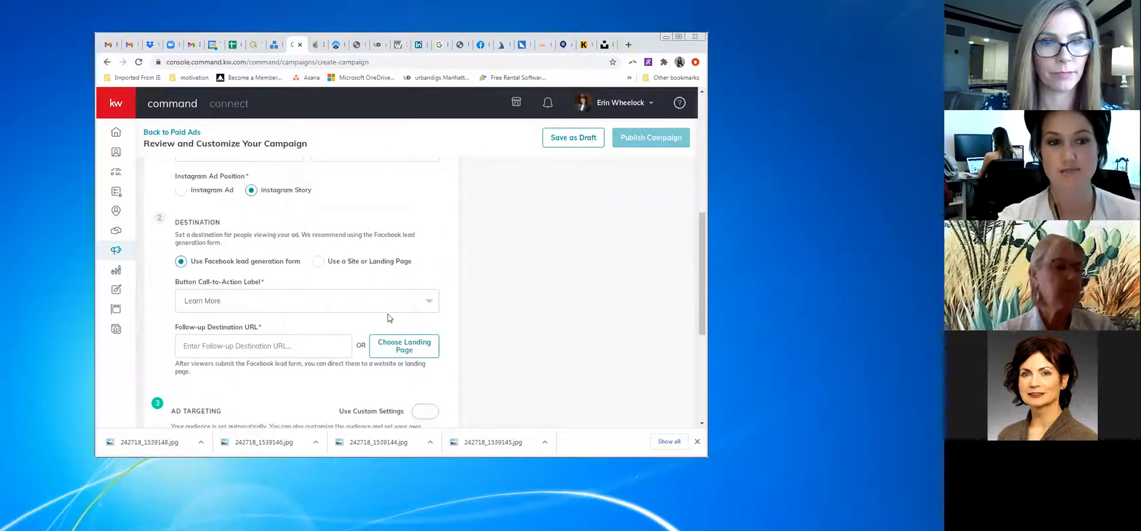
scroll(299, 282, "up", 1)
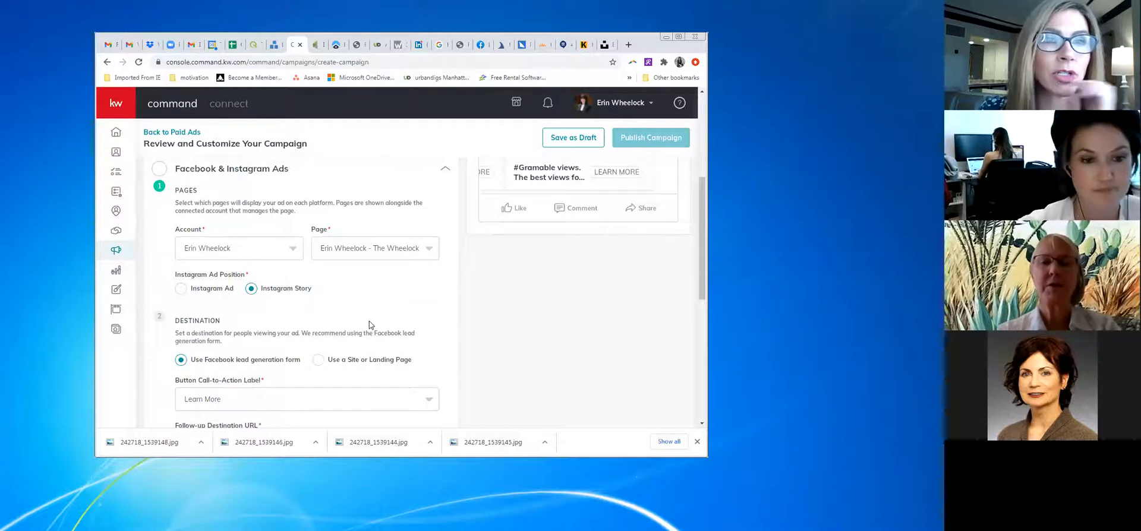
scroll(369, 322, "down", 1)
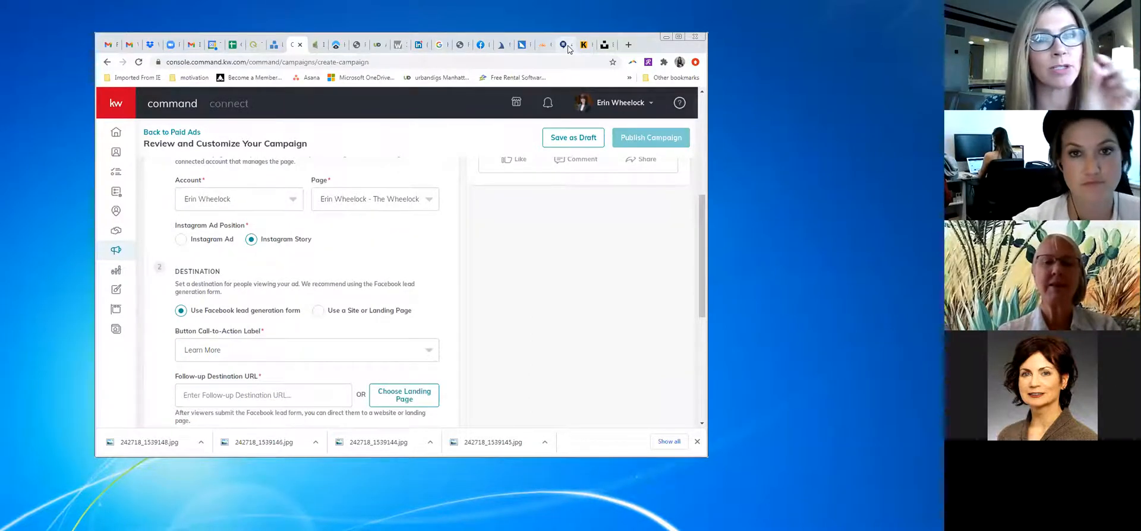
On kwnyc.com, open the agent's West End Avenue studio listing and copy its URL
left_click(561, 45)
type("kwnyc.com")
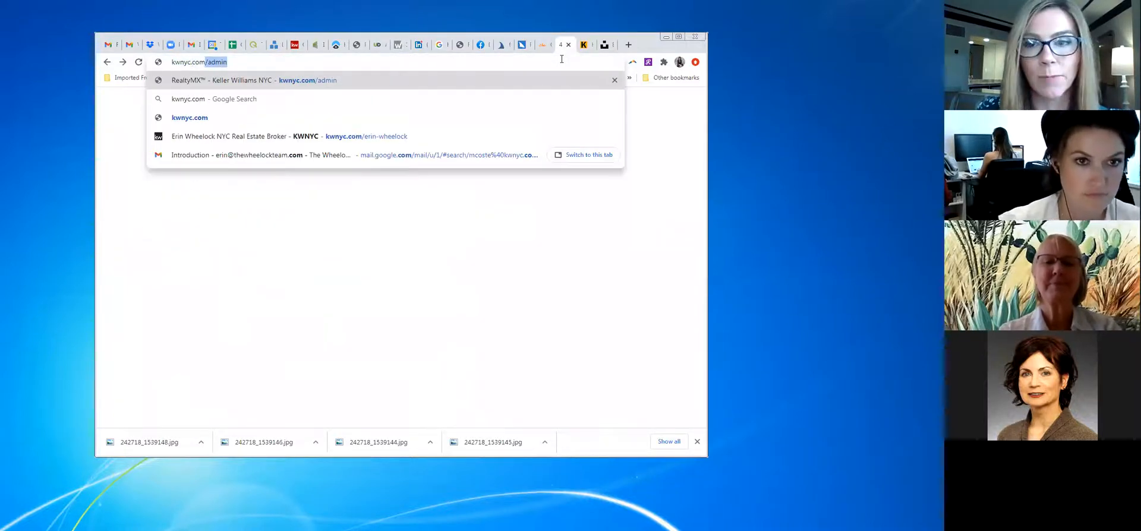
left_click(326, 137)
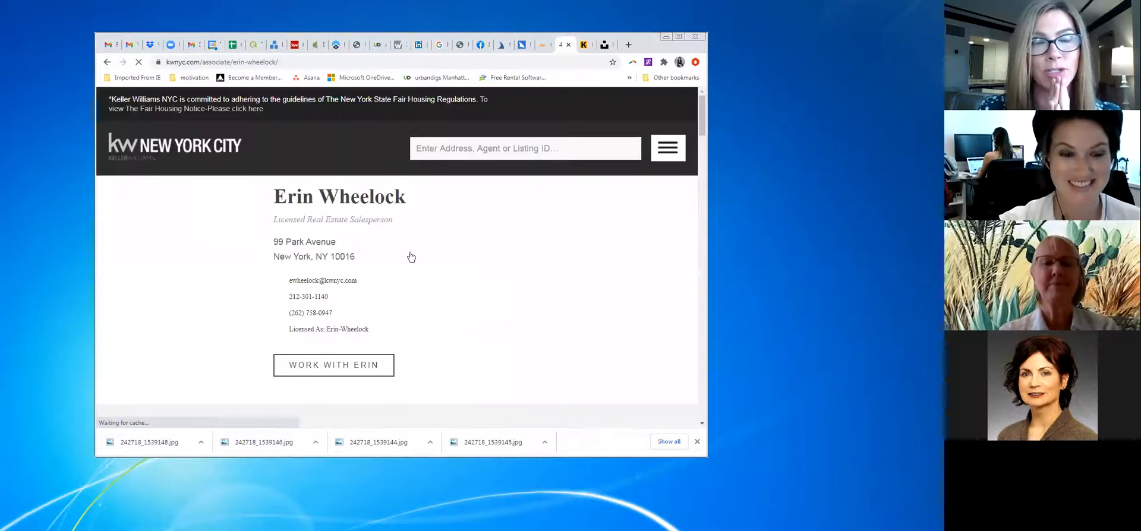
scroll(435, 262, "down", 10)
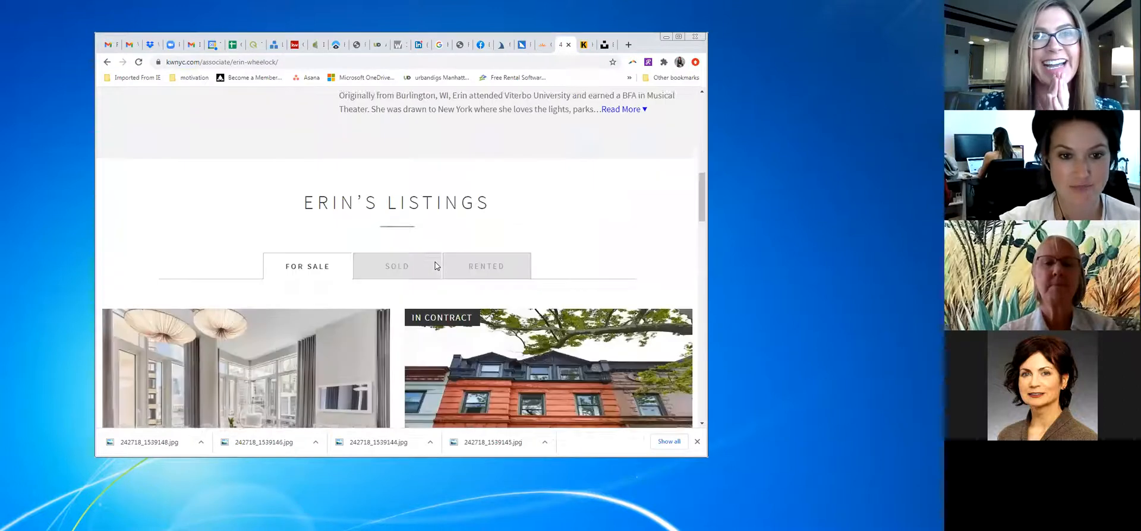
scroll(435, 262, "down", 6)
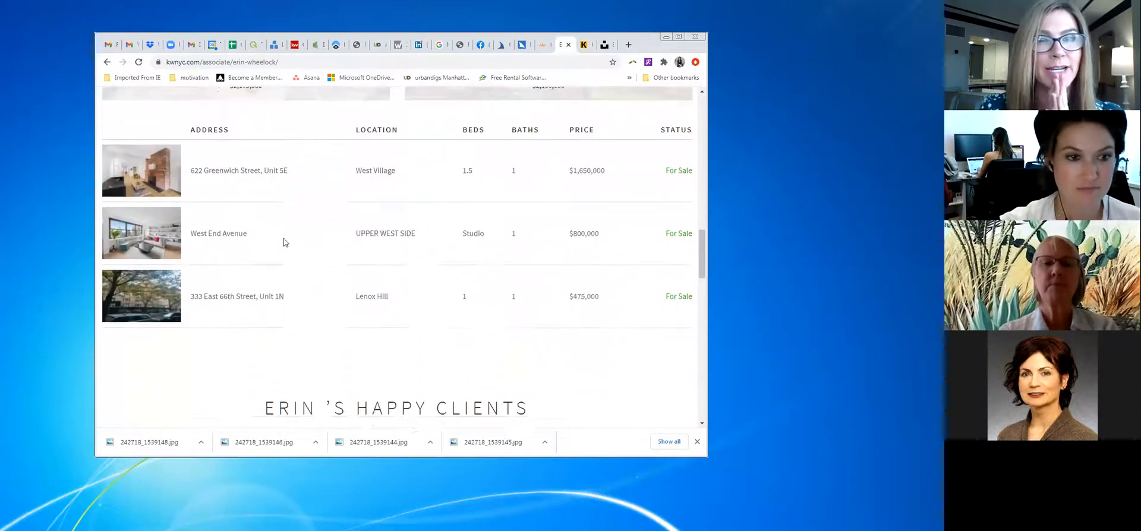
scroll(284, 242, "down", 1)
left_click(166, 193)
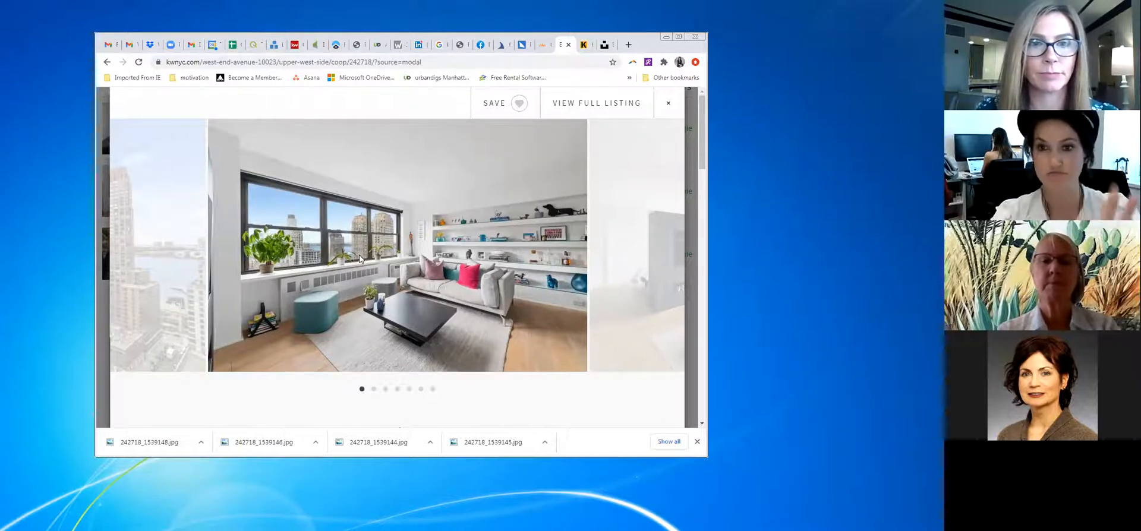
left_click(236, 63)
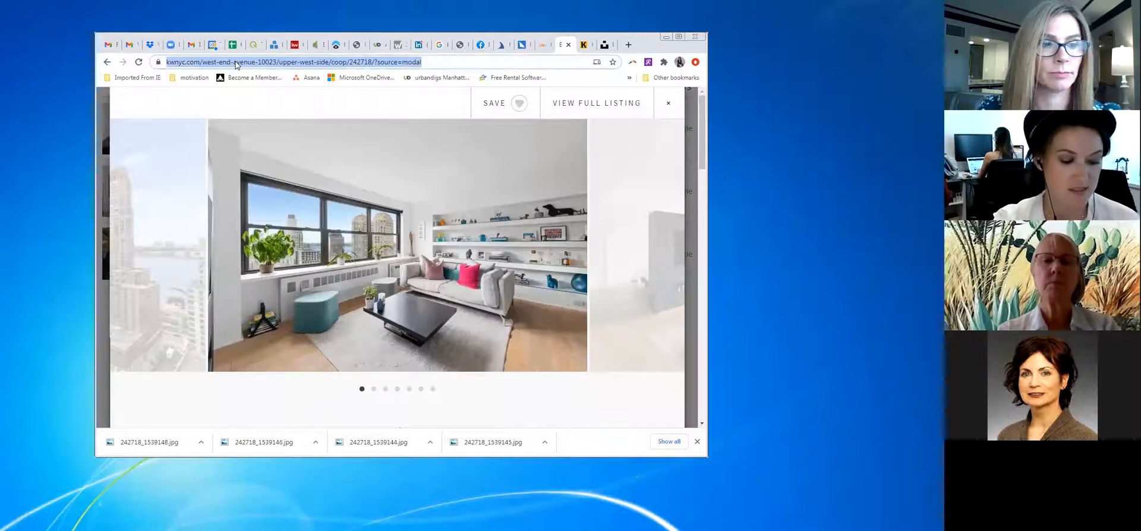
left_click(294, 45)
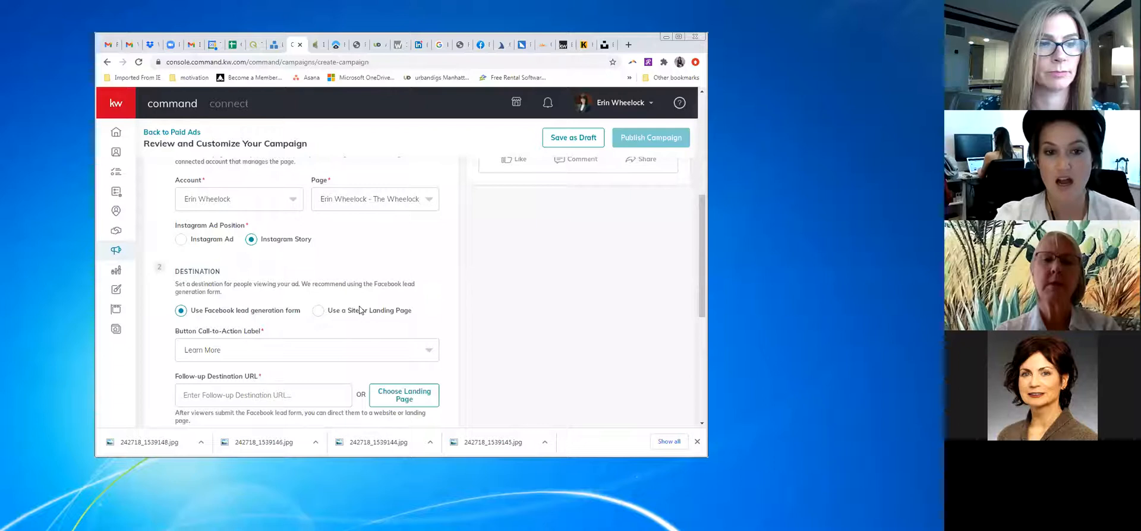
left_click(319, 311)
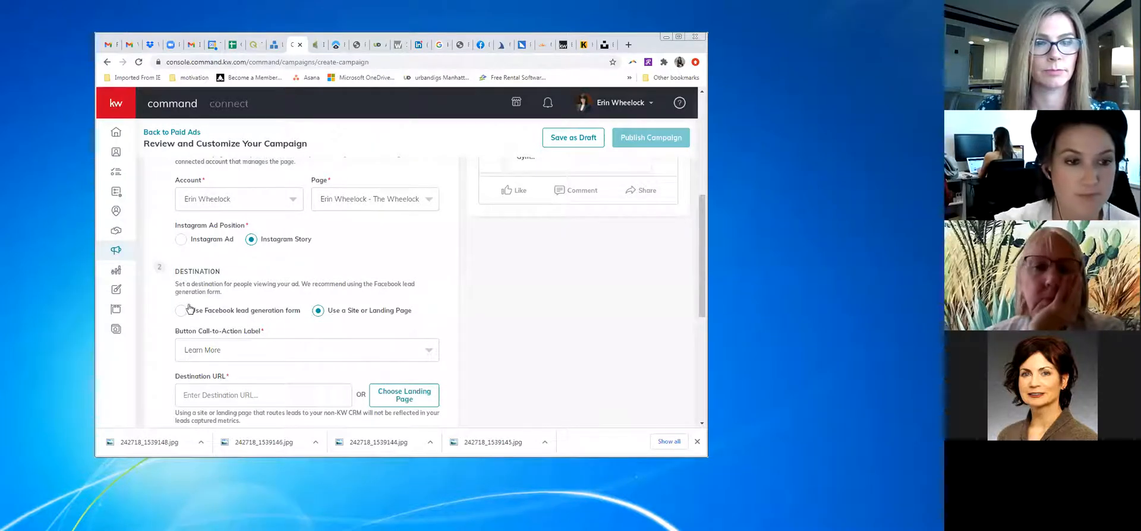
left_click(216, 312)
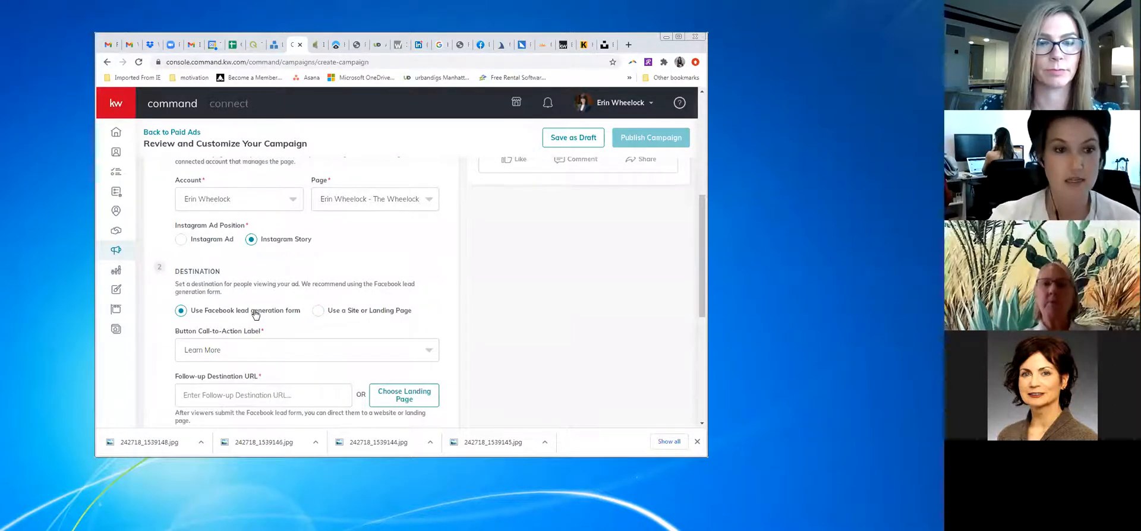
left_click(252, 352)
scroll(283, 339, "down", 1)
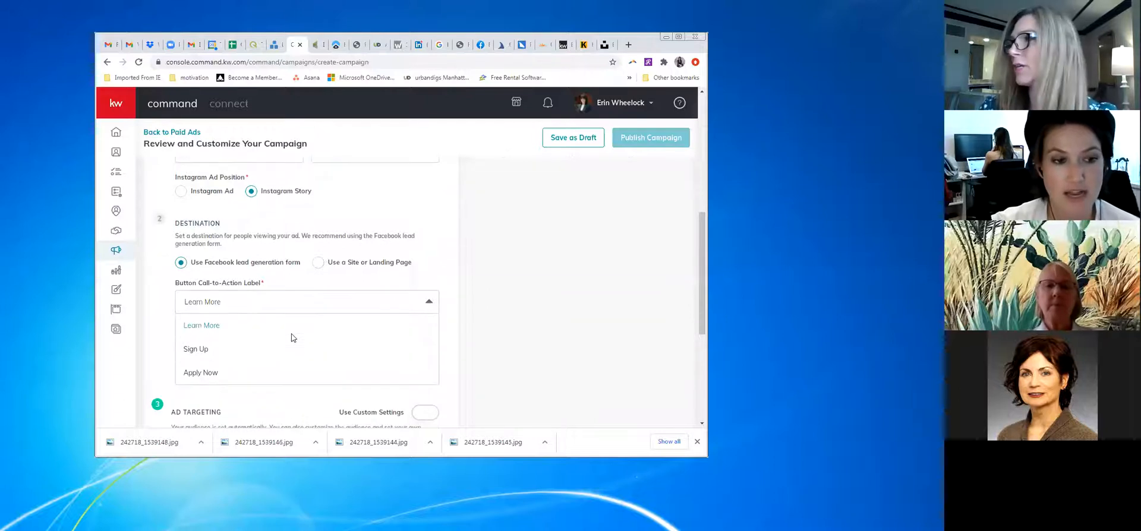
left_click(204, 321)
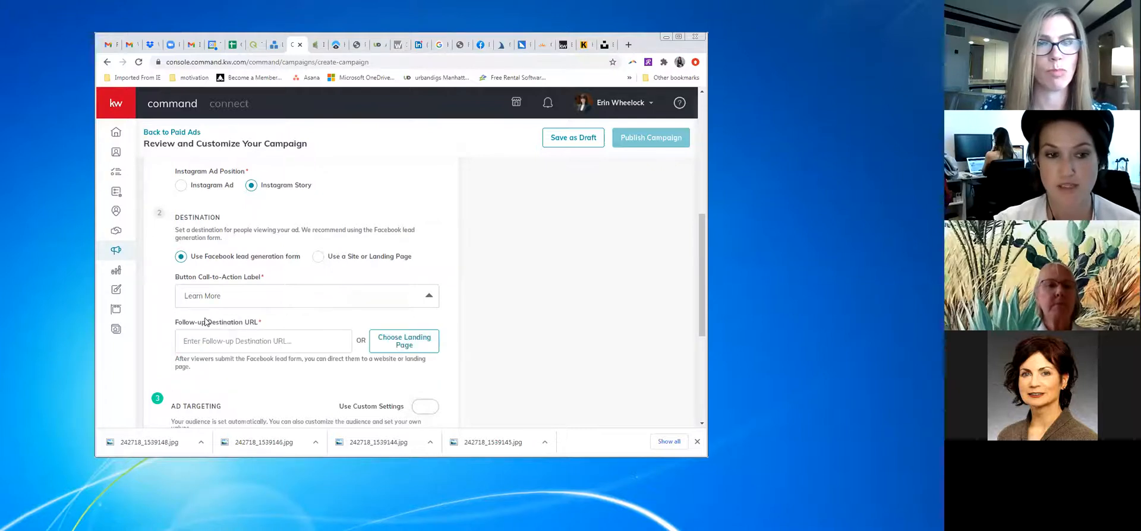
left_click(229, 342)
key("ctrl+v")
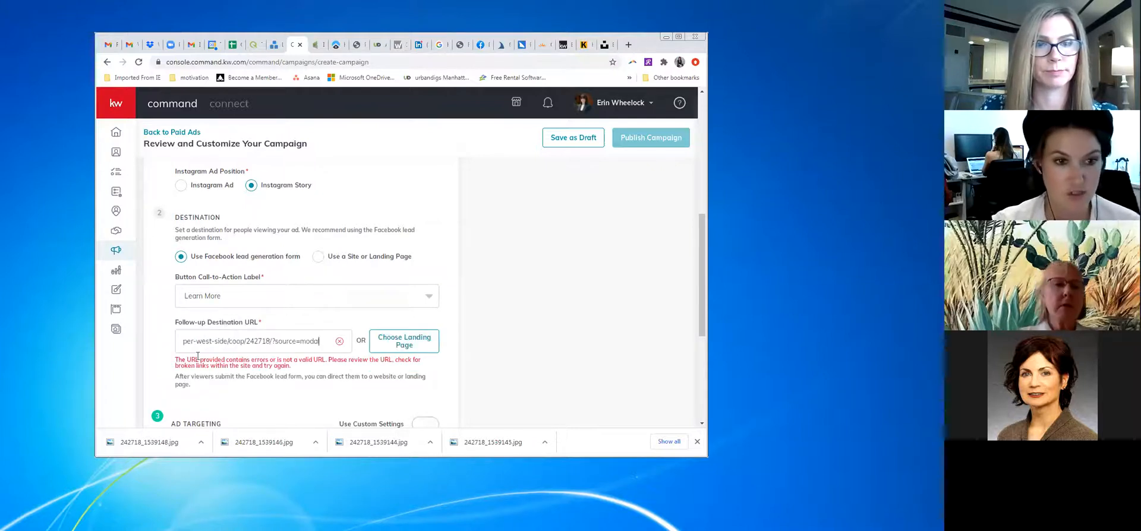
key("ctrl+a")
type("https://https://wnyc.com/west-end-avenue")
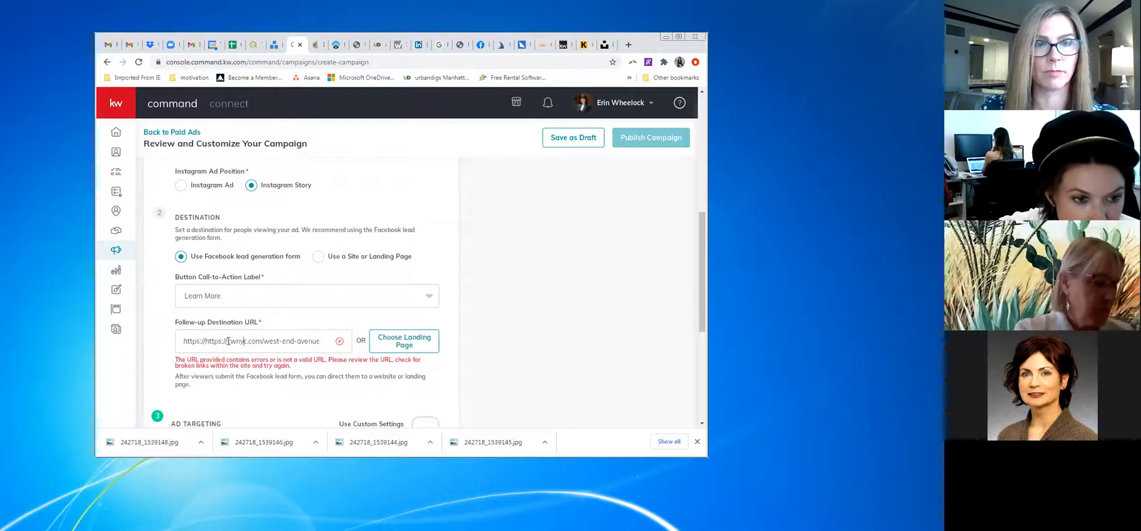
left_click_drag(205, 341, 181, 341)
key("BackSpace")
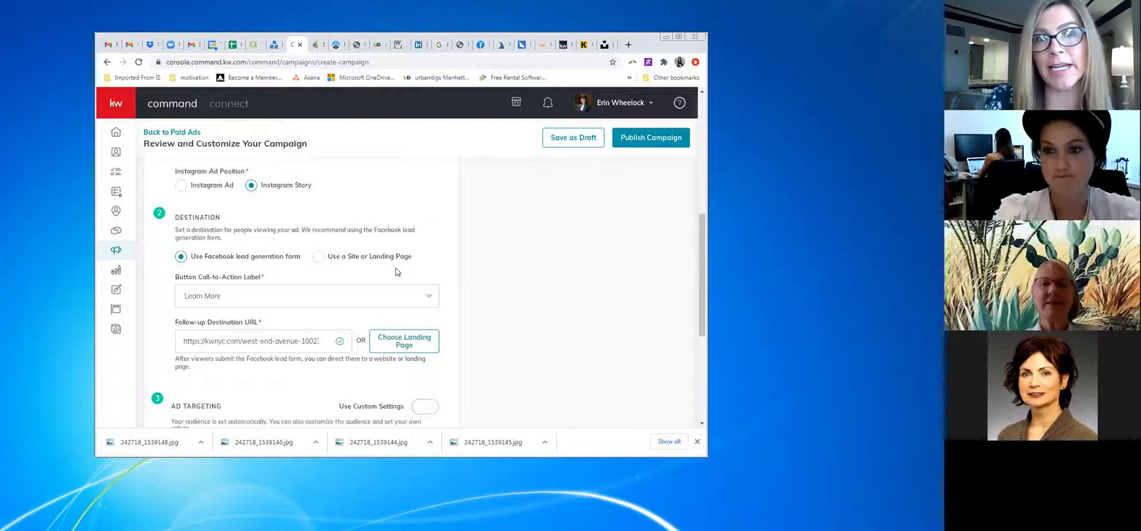
Enable Use Custom Settings under Ad Targeting and lower the New York radius to 15 miles
scroll(398, 272, "down", 3)
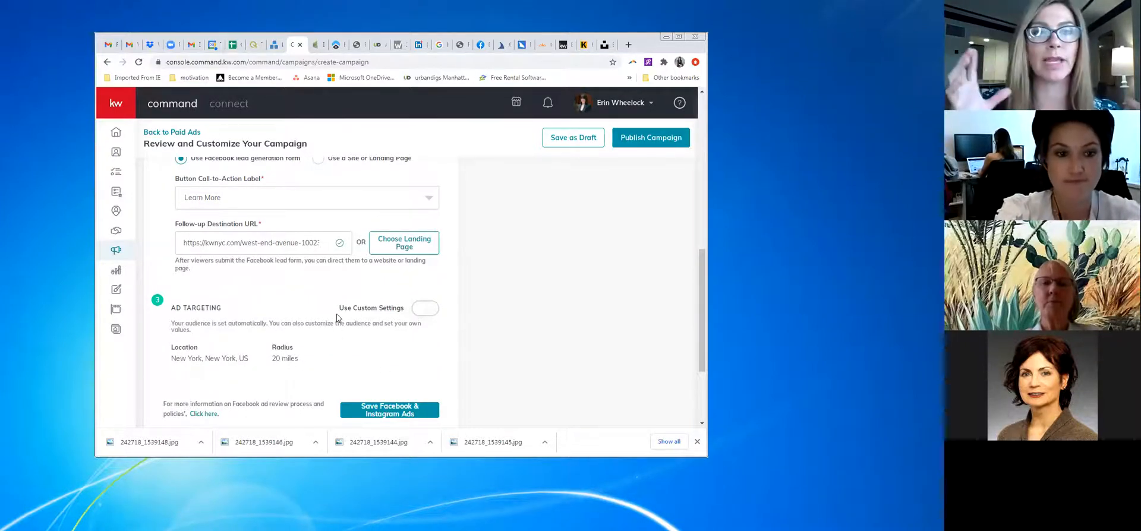
scroll(326, 300, "up", 7)
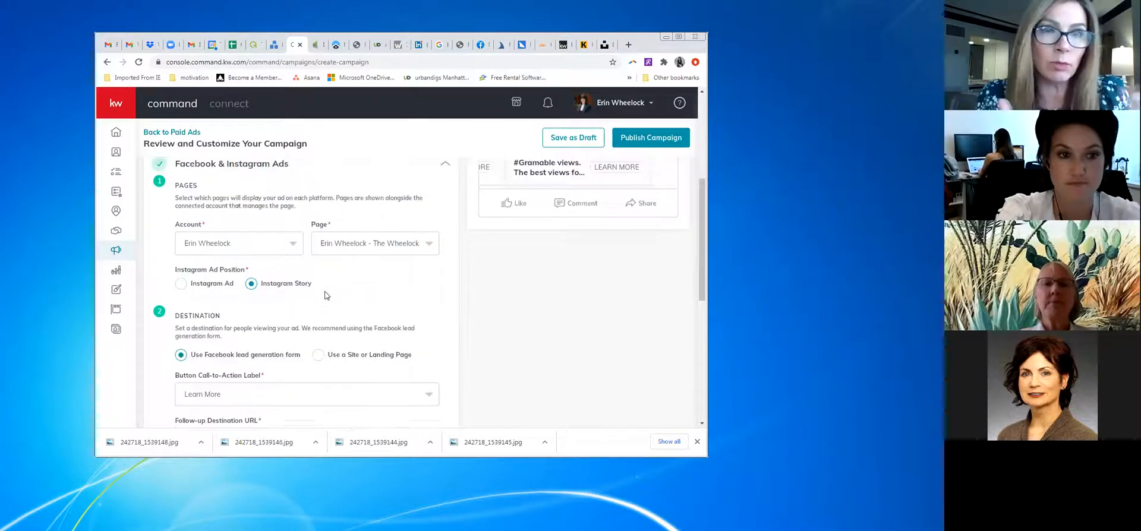
scroll(326, 294, "down", 4)
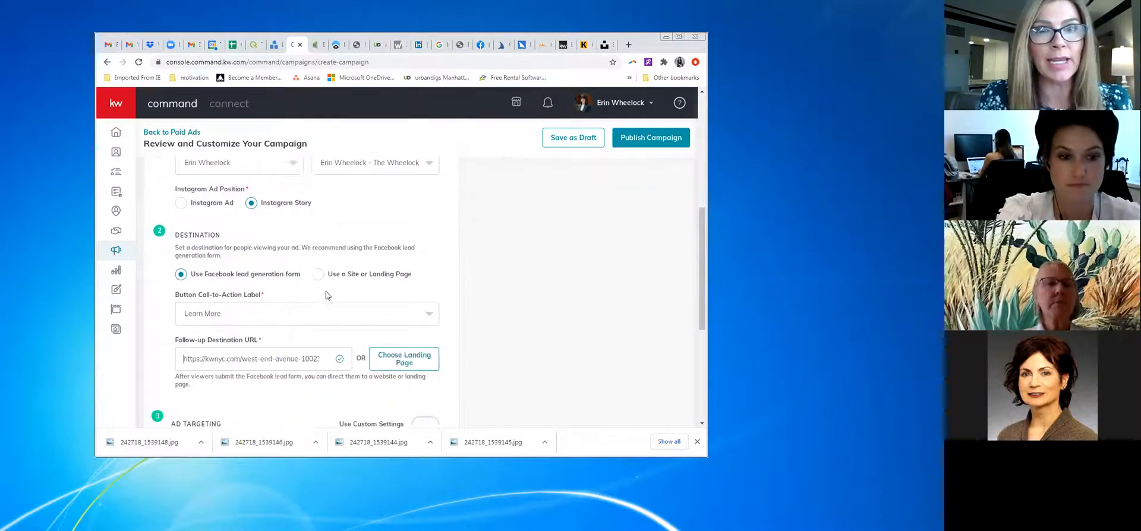
scroll(325, 291, "down", 3)
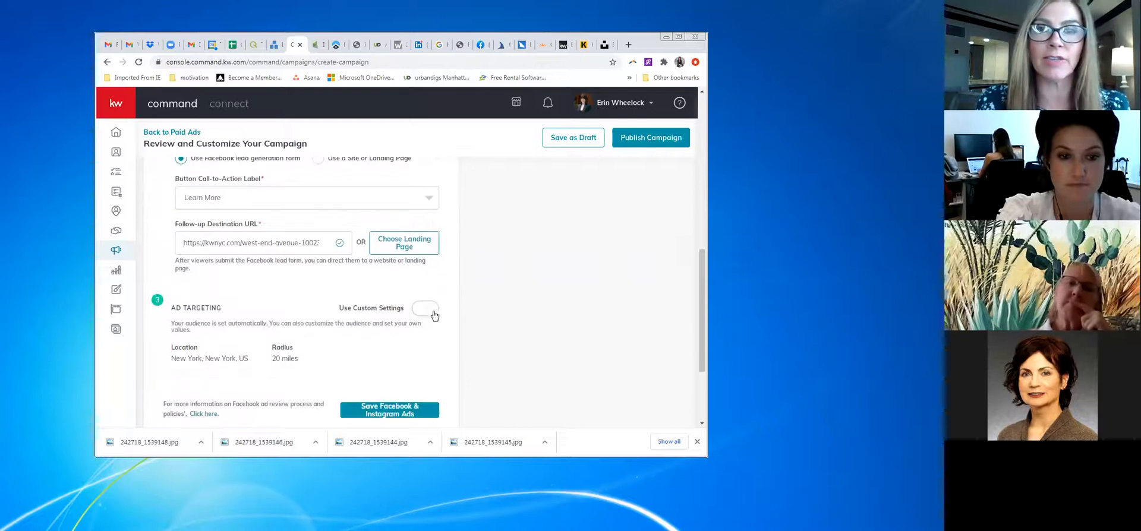
left_click(427, 309)
scroll(290, 331, "down", 3)
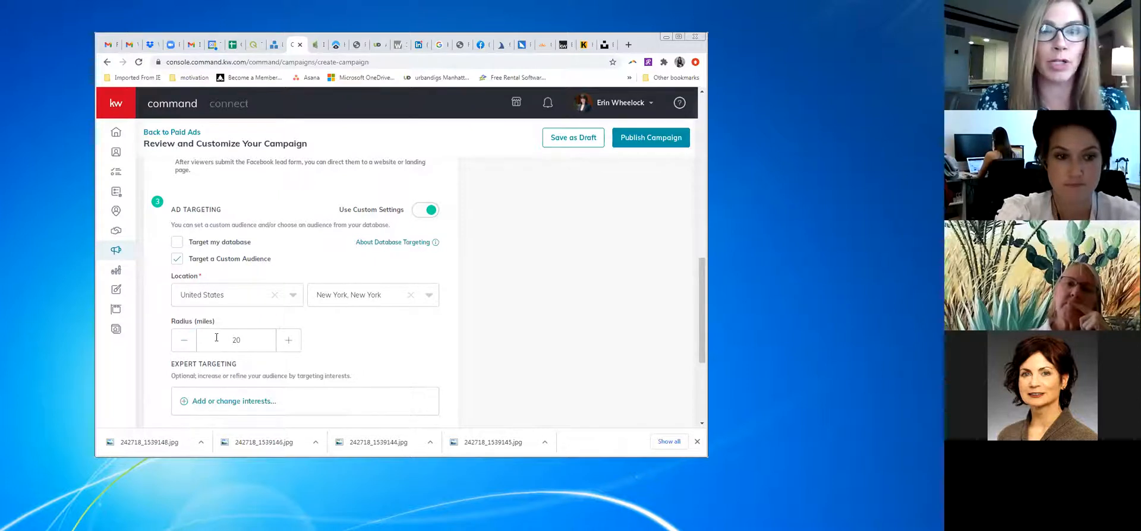
left_click(185, 348)
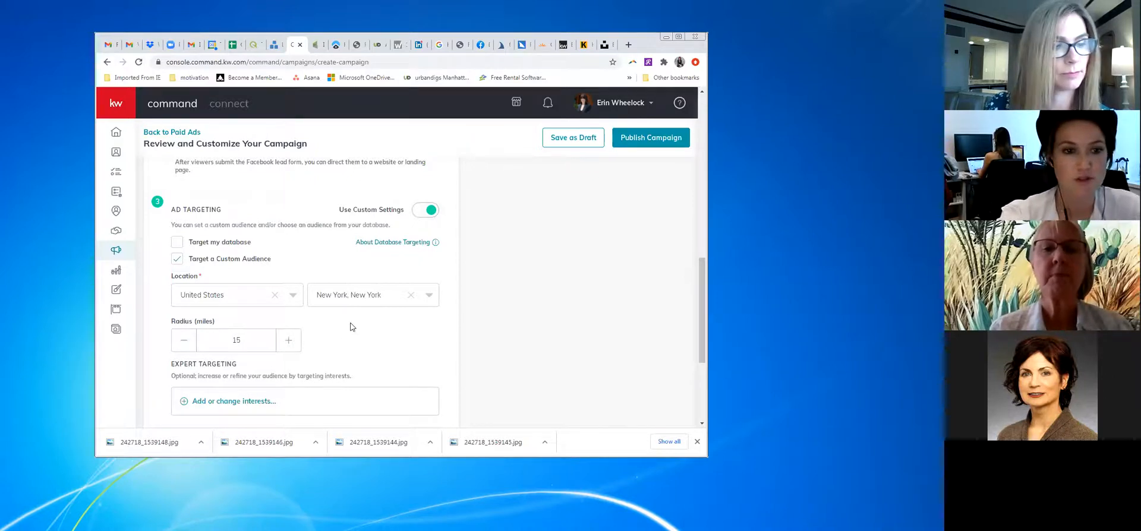
scroll(335, 334, "up", 10)
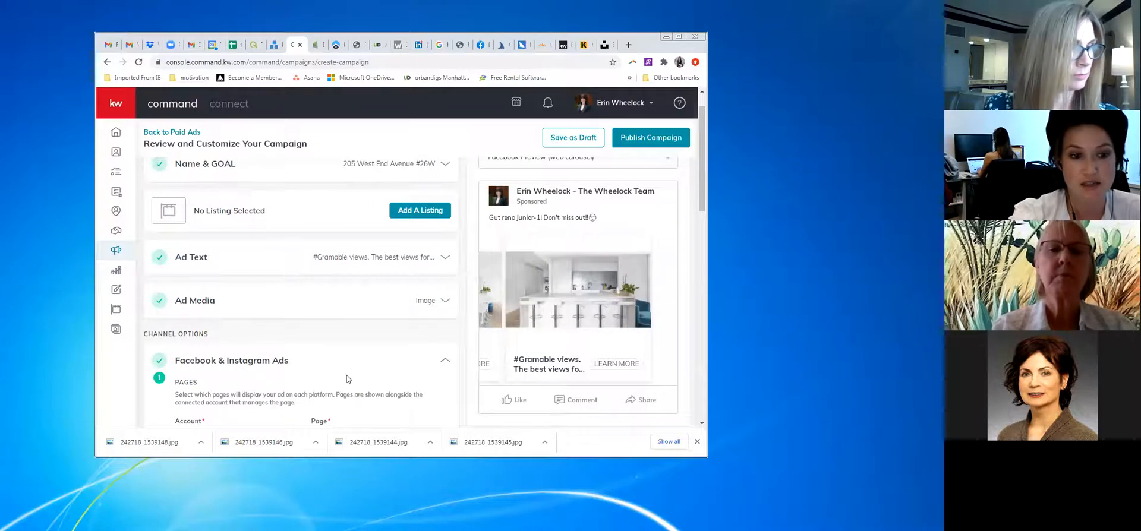
scroll(347, 376, "down", 3)
scroll(347, 378, "down", 2)
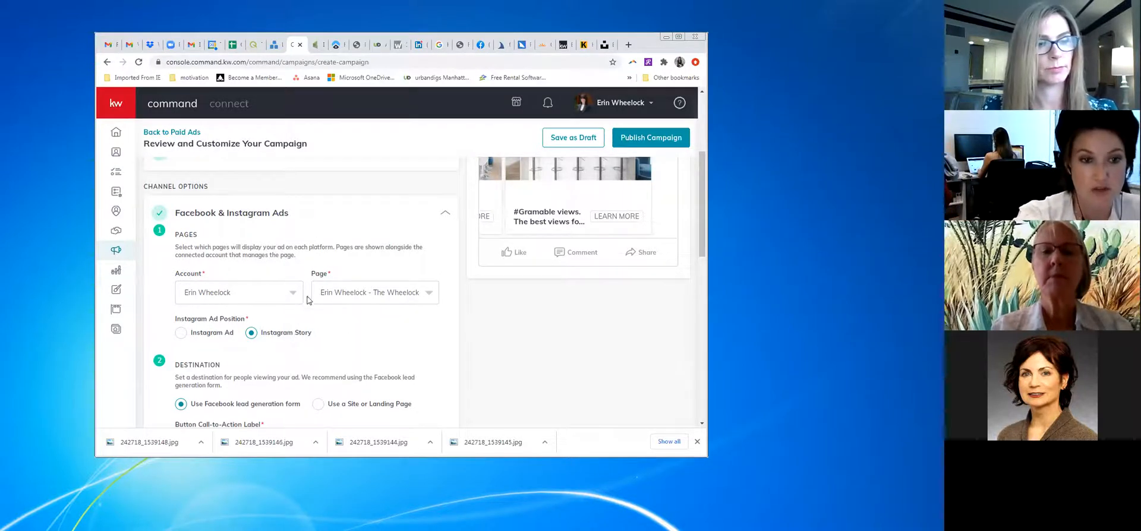
left_click(380, 295)
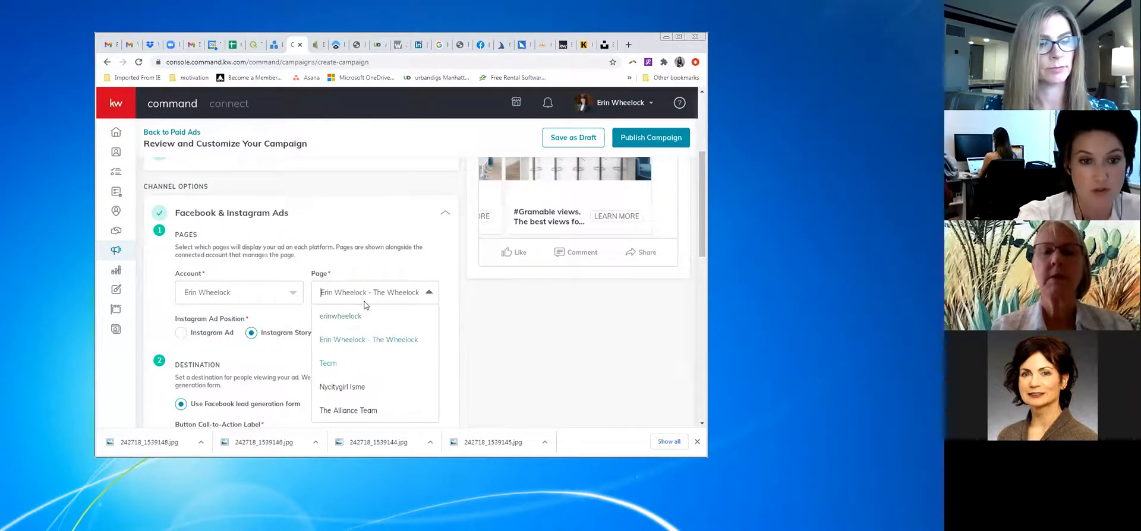
left_click(359, 344)
scroll(404, 342, "down", 2)
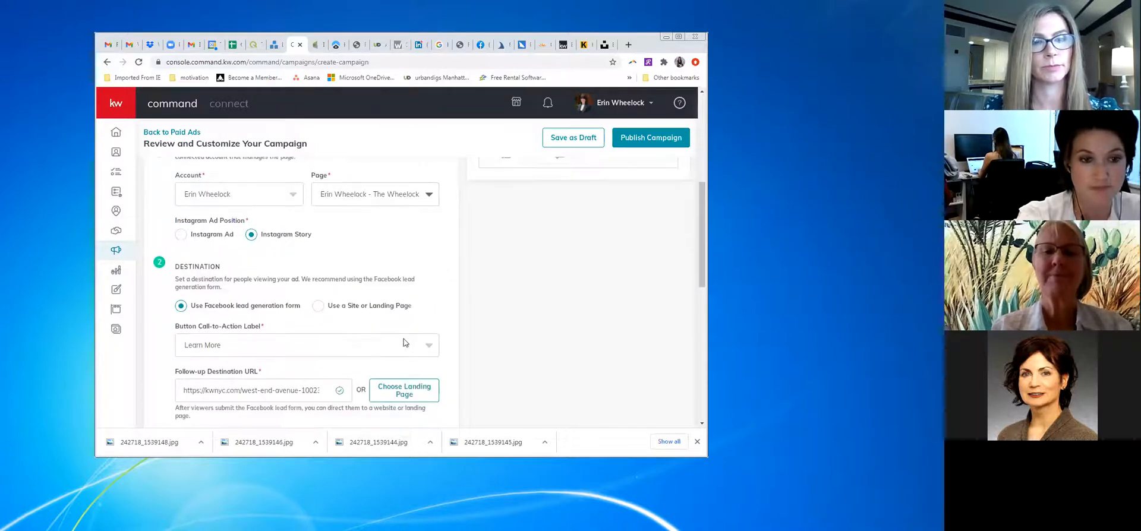
left_click(278, 343)
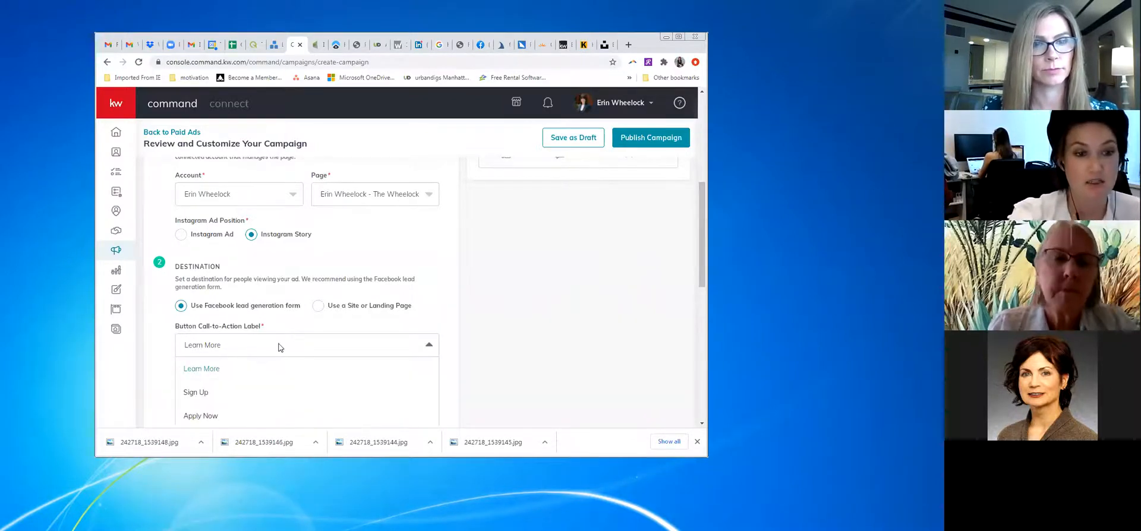
left_click(305, 323)
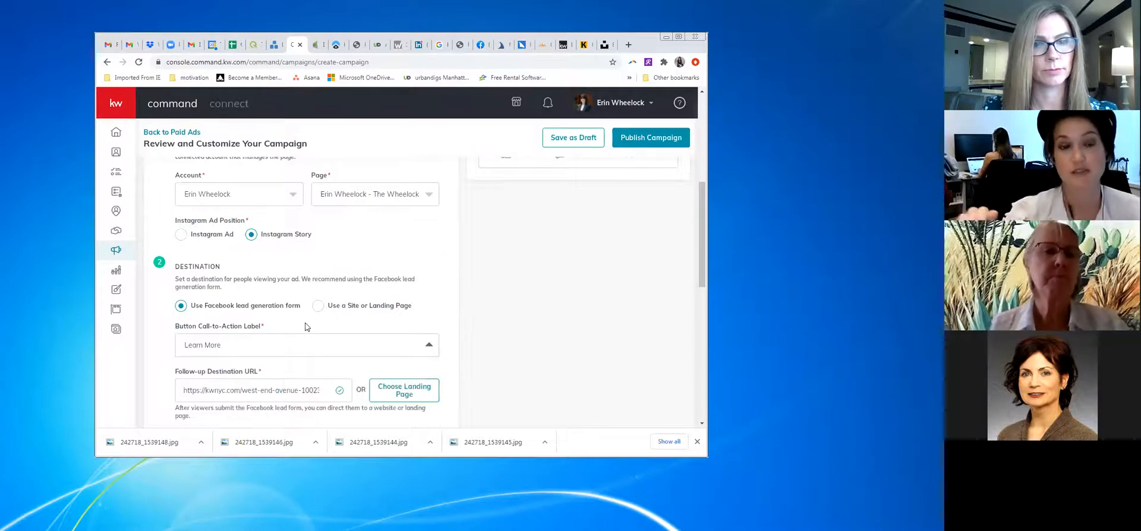
scroll(297, 321, "down", 2)
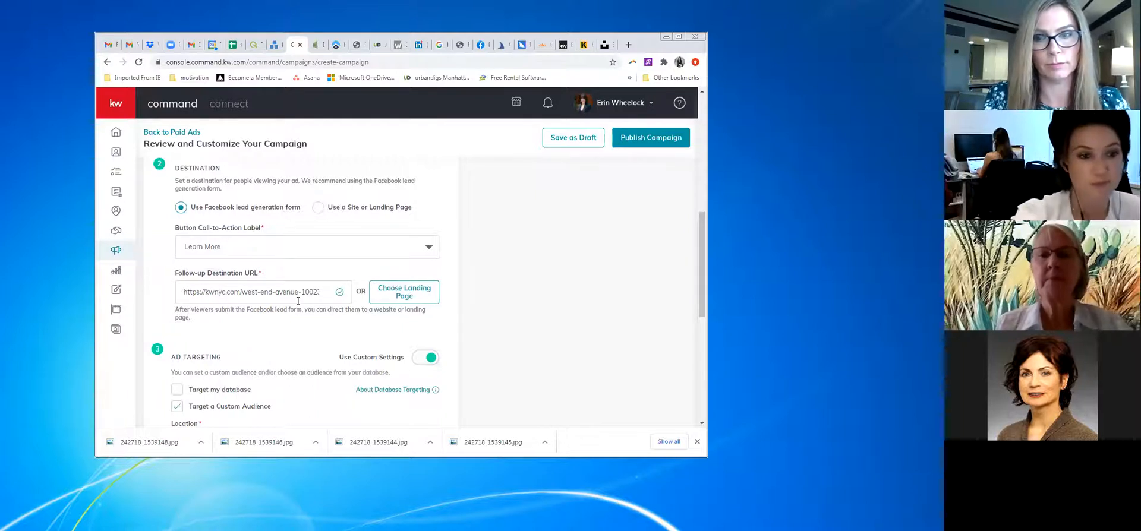
Open the 'New York, New York' location dropdown under Ad Targeting
scroll(297, 307, "down", 2)
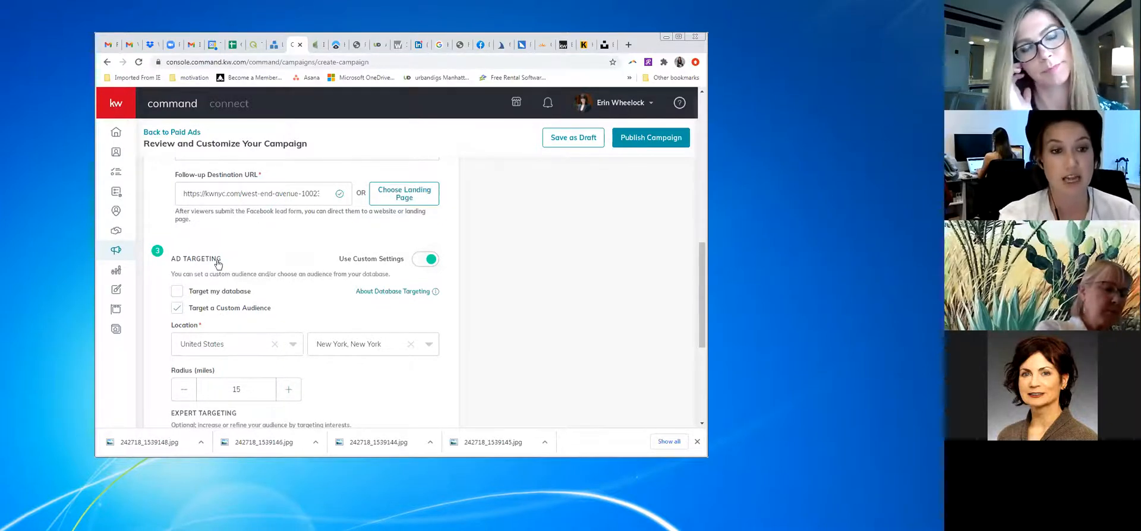
scroll(217, 262, "down", 1)
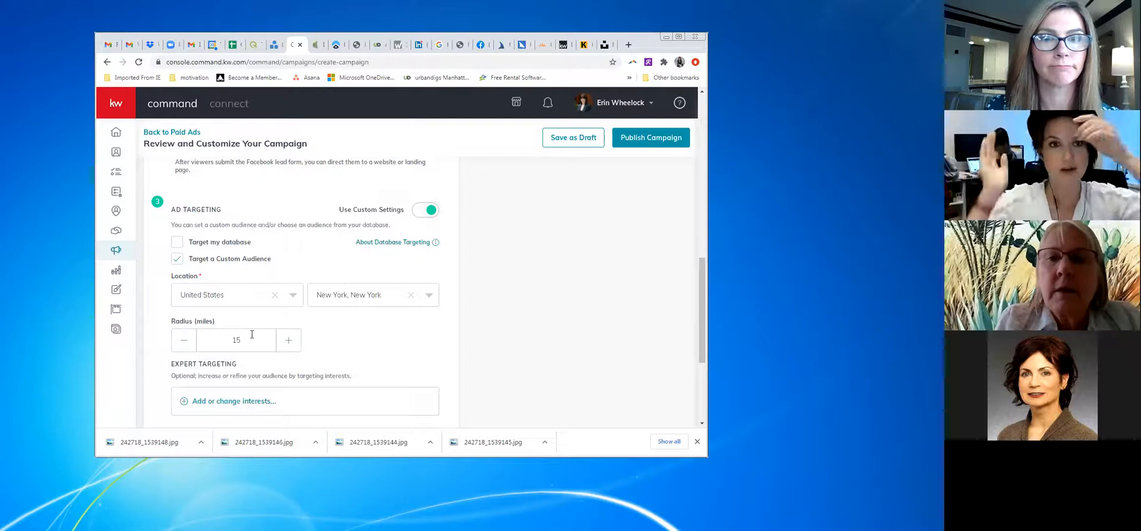
left_click(370, 295)
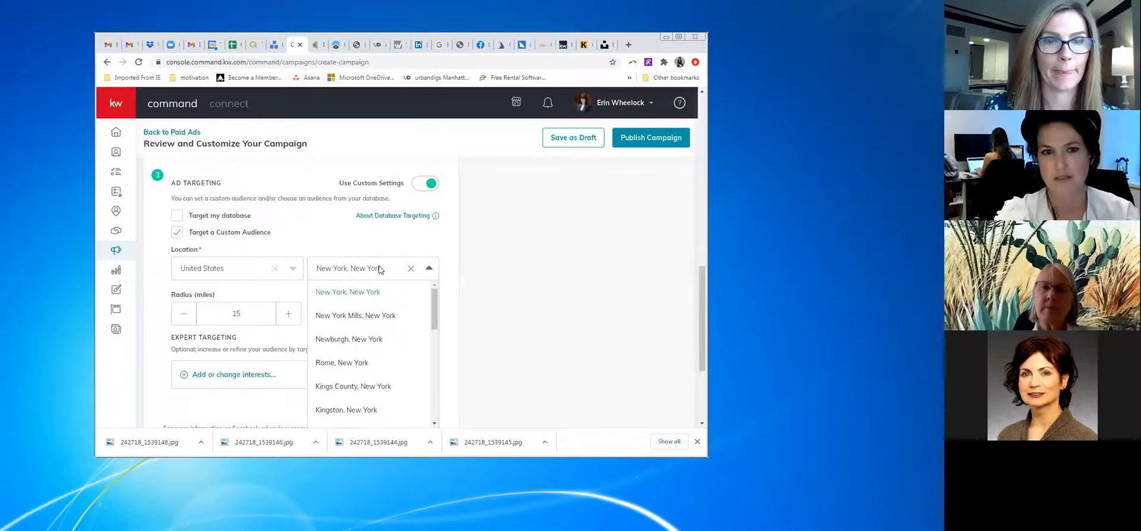
Clear the location, try 'rome italy' and 'italy' searches, then reselect New York, New York
left_click(390, 268)
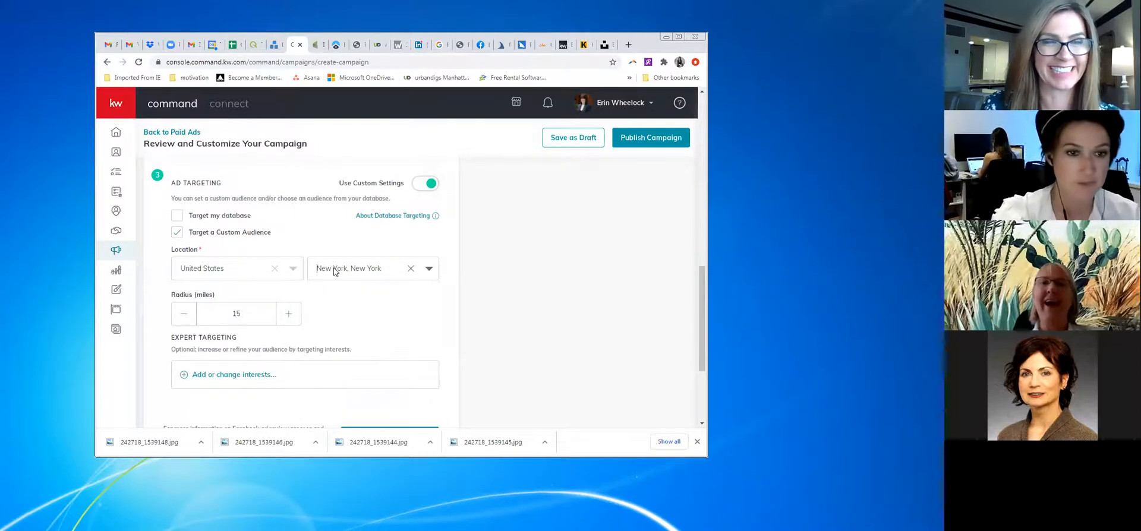
left_click(410, 268)
type("rome i")
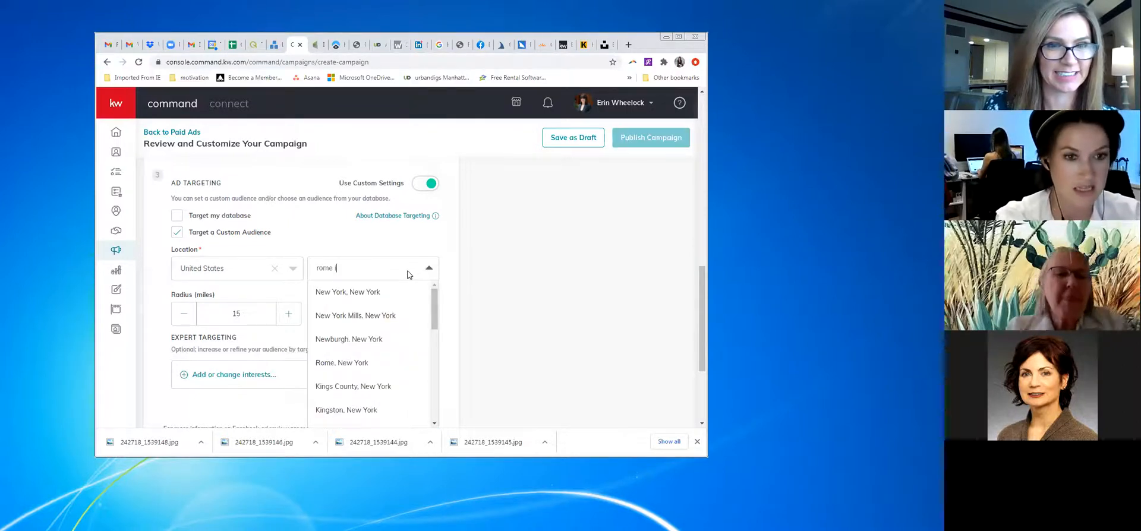
type("taly")
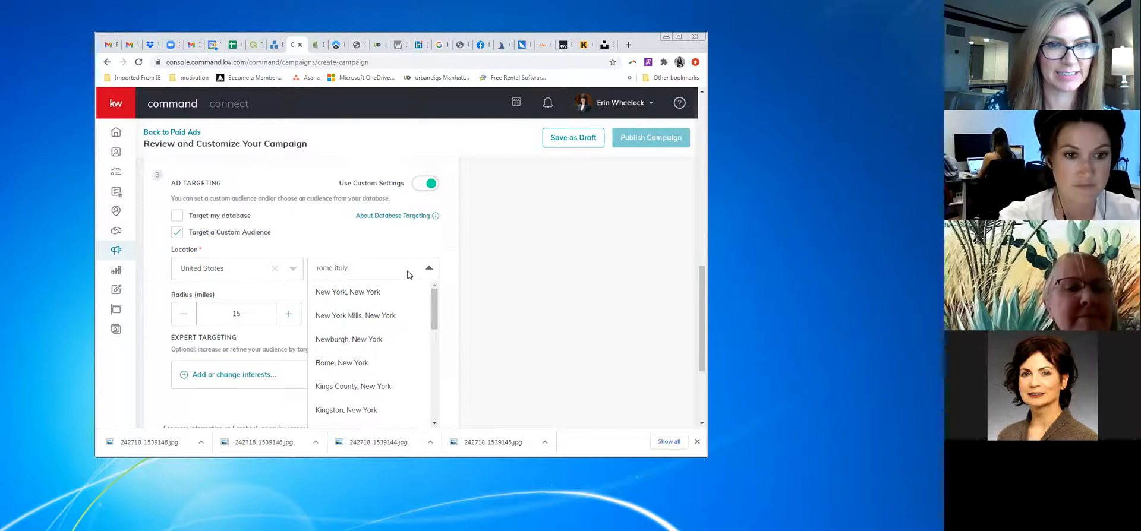
key("BackSpace")
key("BackSpace")
key("BackSpace")
key("BackSpace")
key("BackSpace")
key("BackSpace")
key("BackSpace")
key("BackSpace")
key("BackSpace")
type("italy")
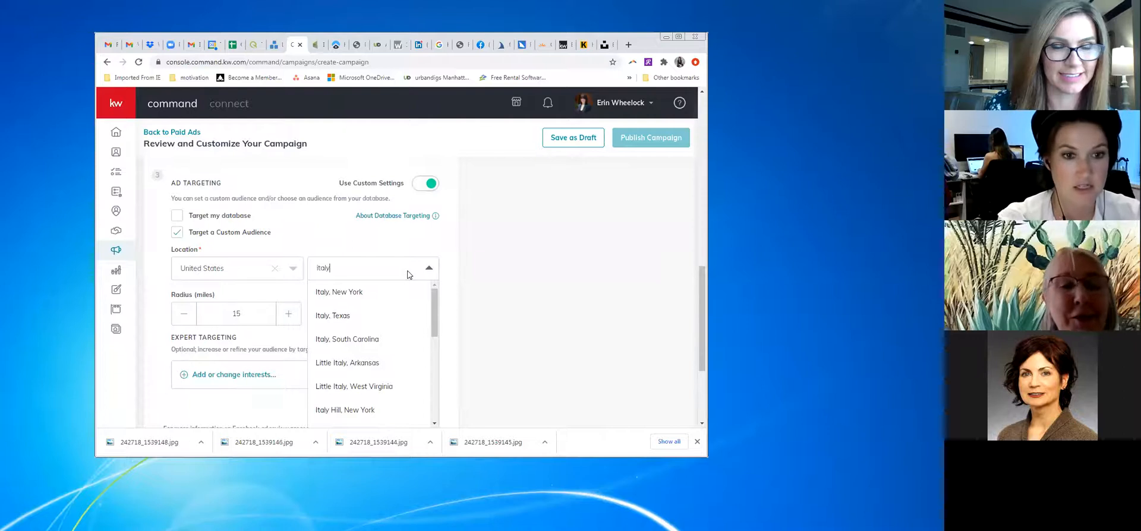
key("BackSpace")
key("BackSpace")
key("BackSpace")
key("BackSpace")
key("BackSpace")
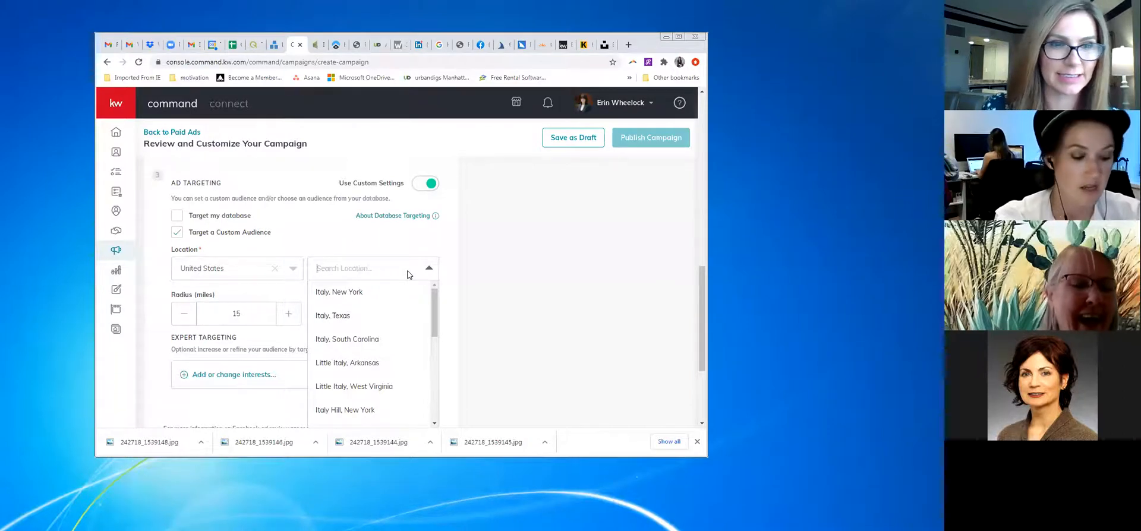
type("new york")
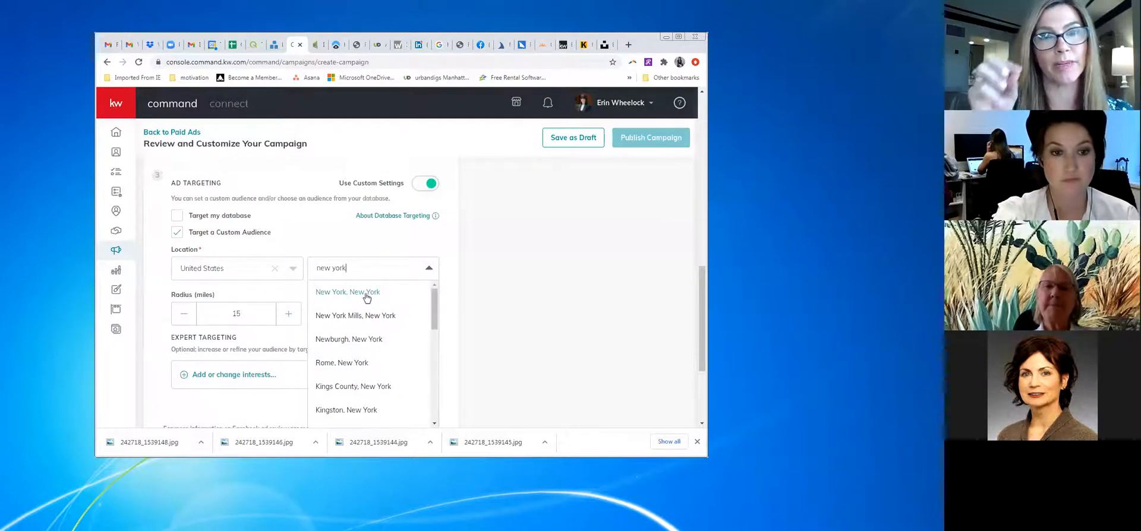
left_click(356, 294)
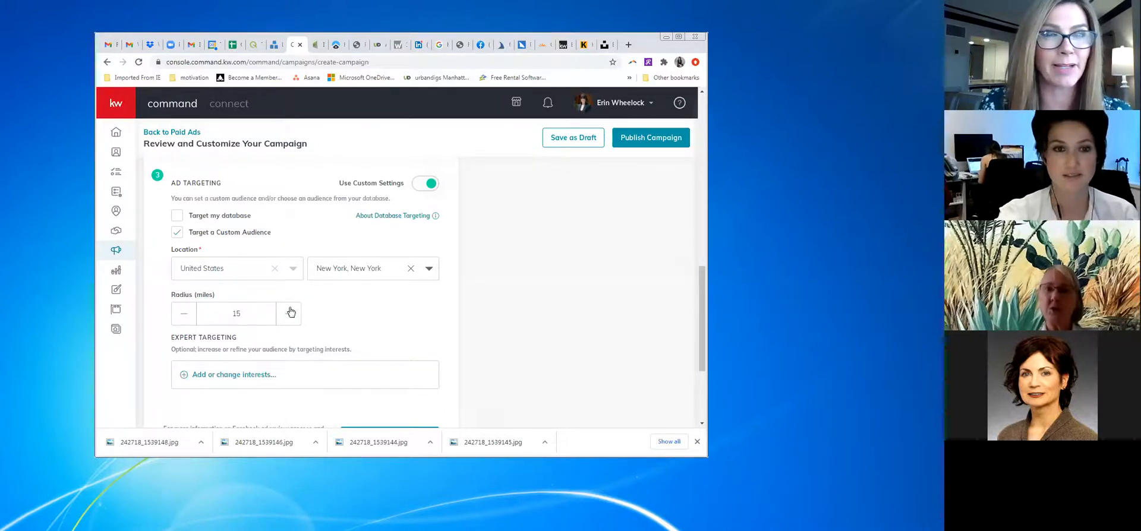
scroll(340, 319, "down", 2)
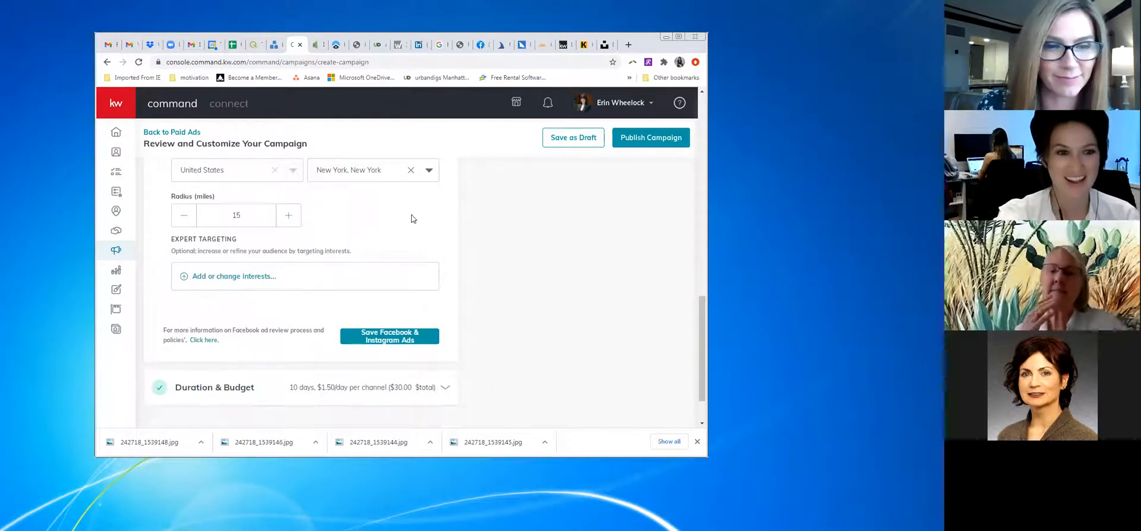
left_click(244, 276)
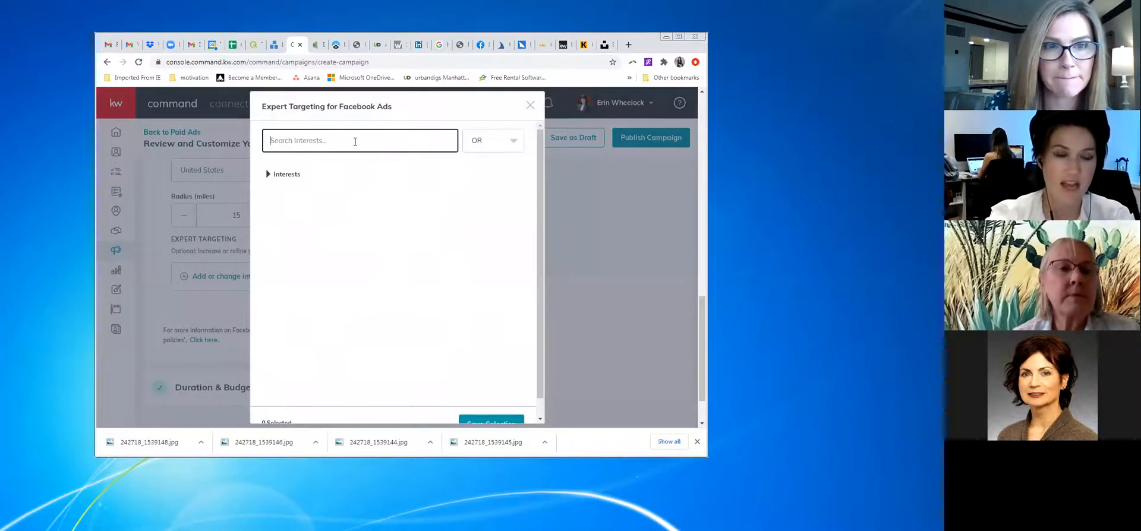
Try an 'instagram' interest search, then add Health & wellness via 'healt'
type("instagram")
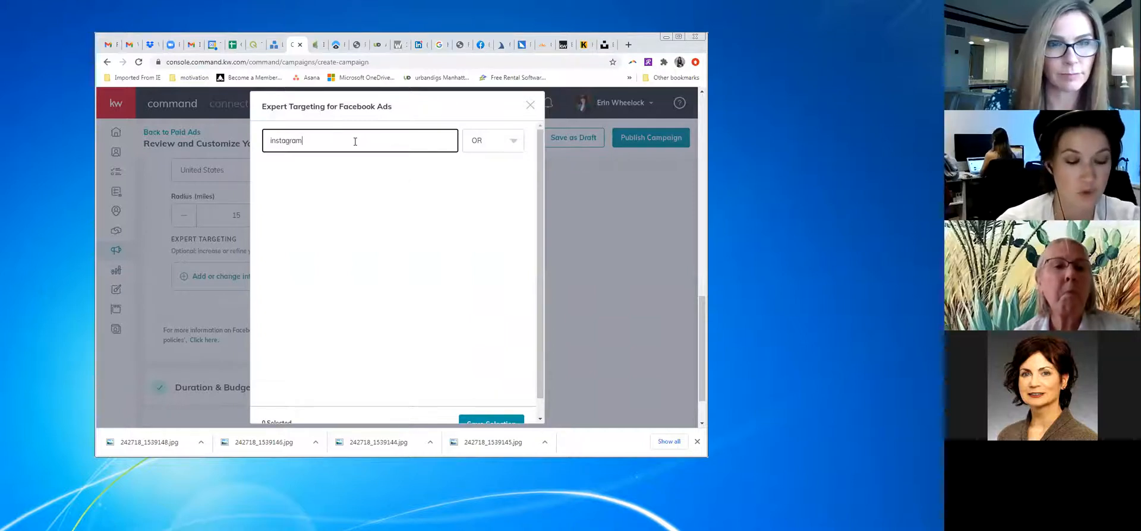
key("BackSpace")
key("BackSpace")
key("BackSpace")
key("BackSpace")
key("BackSpace")
key("BackSpace")
key("BackSpace")
key("BackSpace")
type("h")
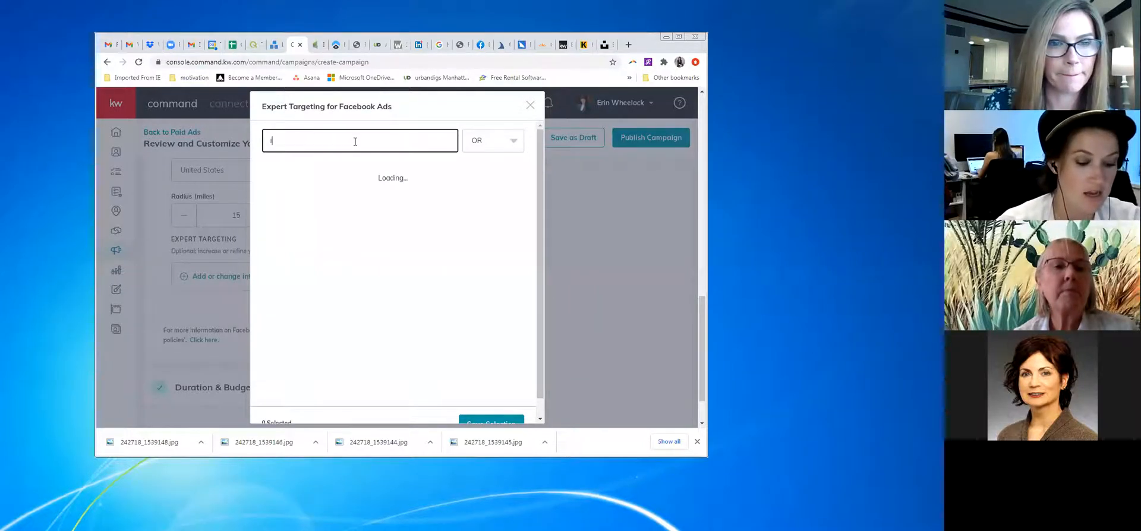
type("ealth")
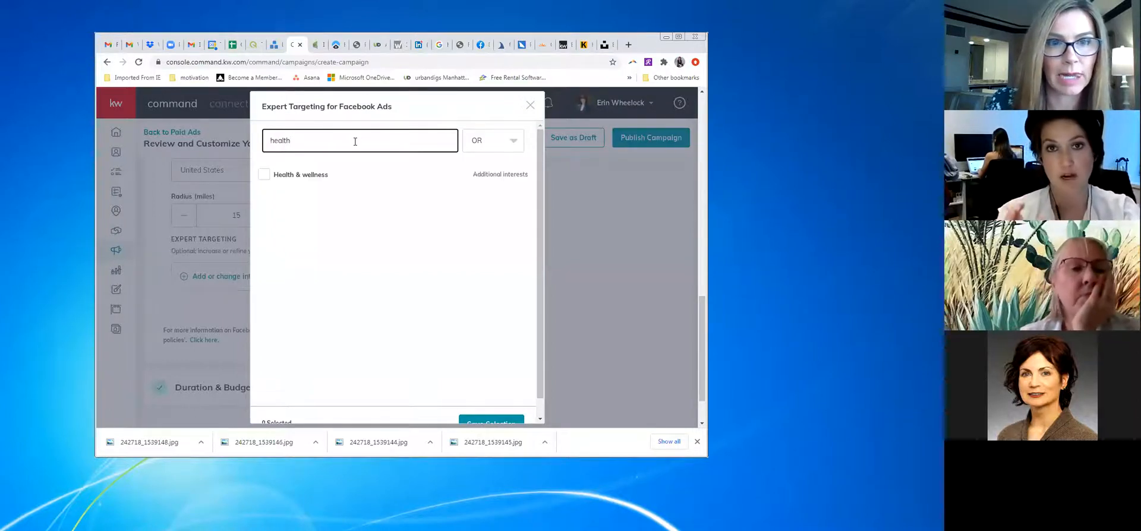
left_click(266, 177)
Replace the search with 'luxur' and add Luxury property as an interest
left_click_drag(307, 140, 257, 142)
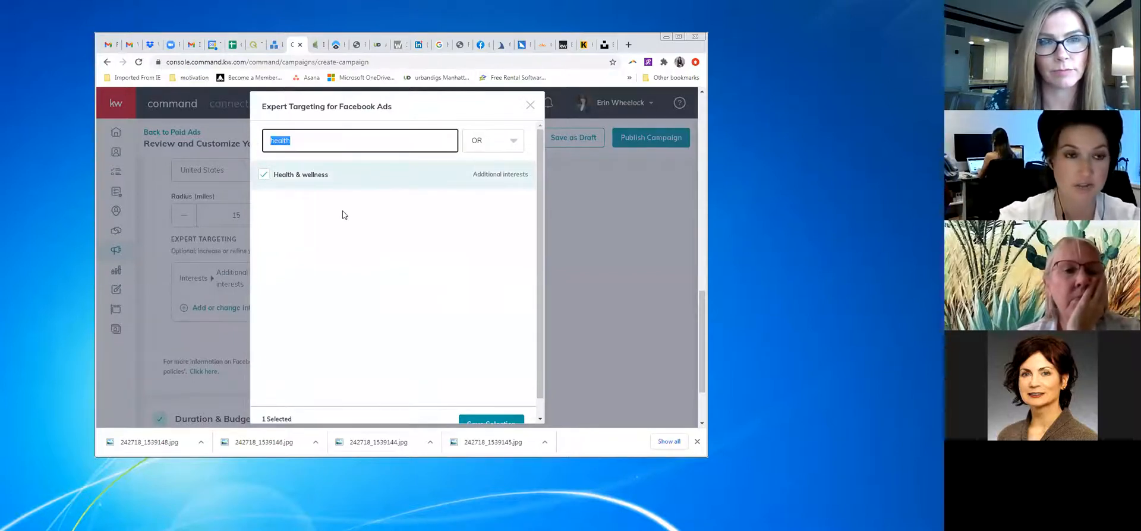
type("luxury")
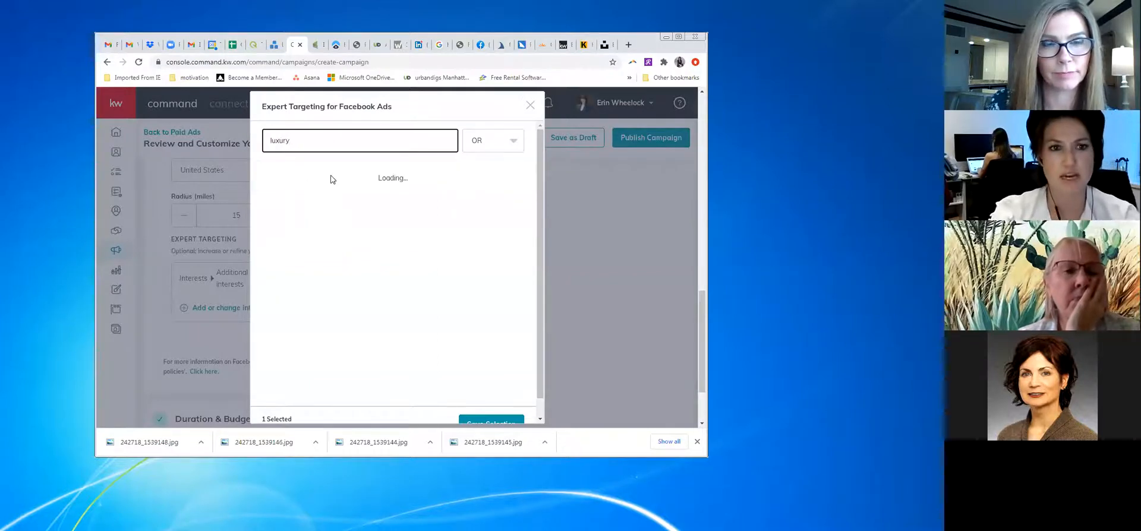
left_click(264, 205)
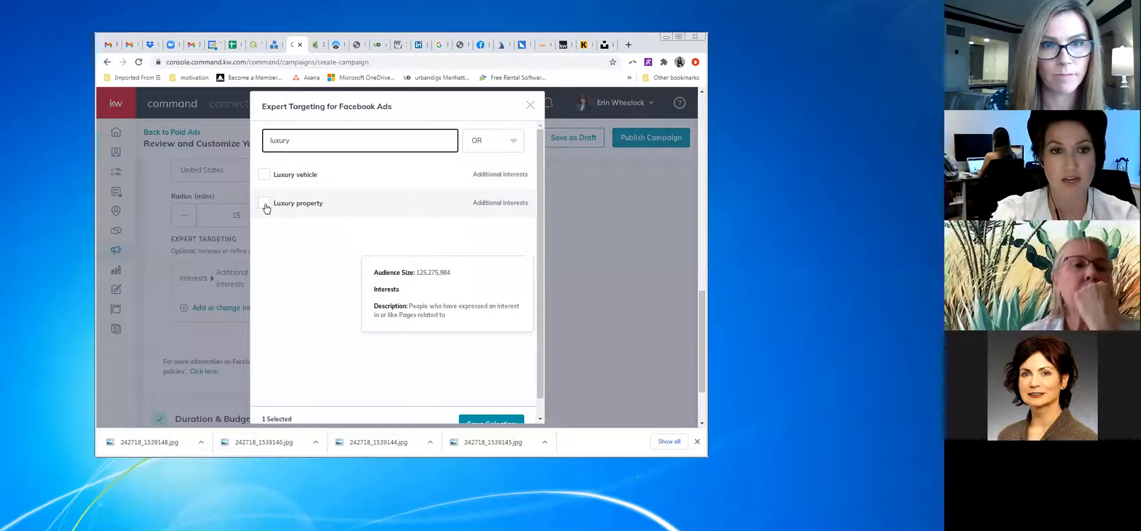
Try a 'zillow' interest search, clear it, and type 'coffee'
double_click(288, 141)
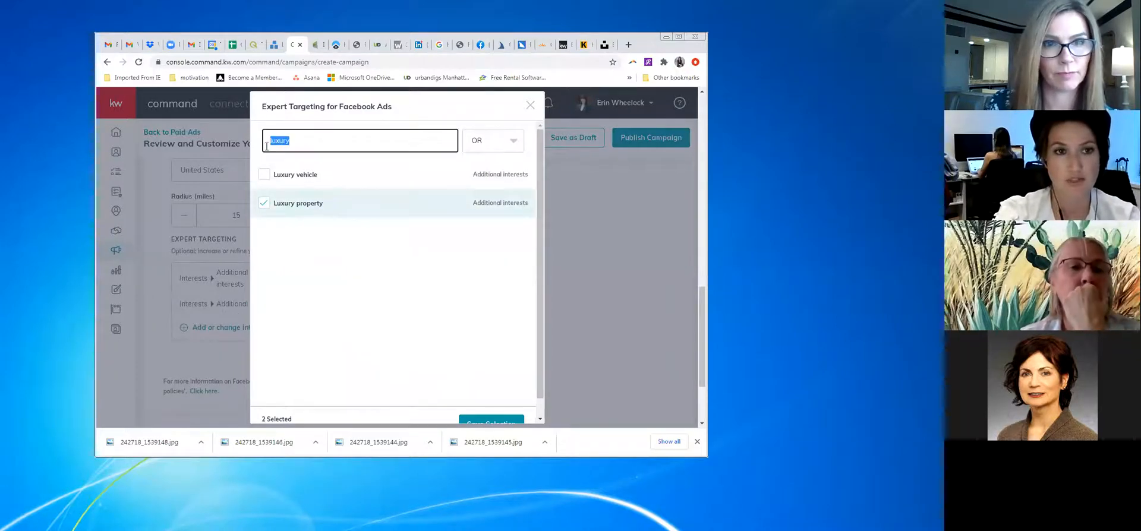
type("zillow")
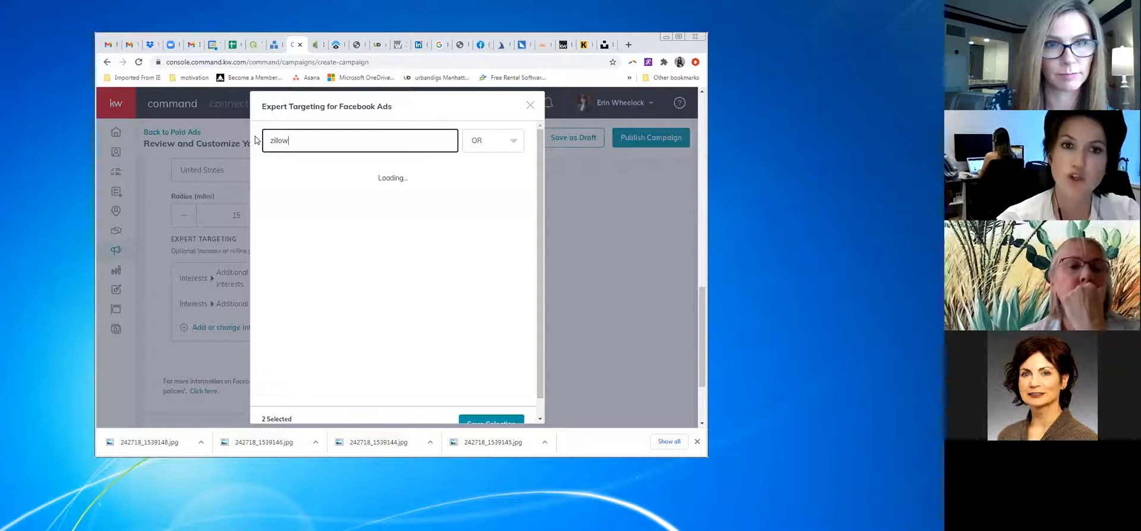
key("BackSpace")
key("BackSpace")
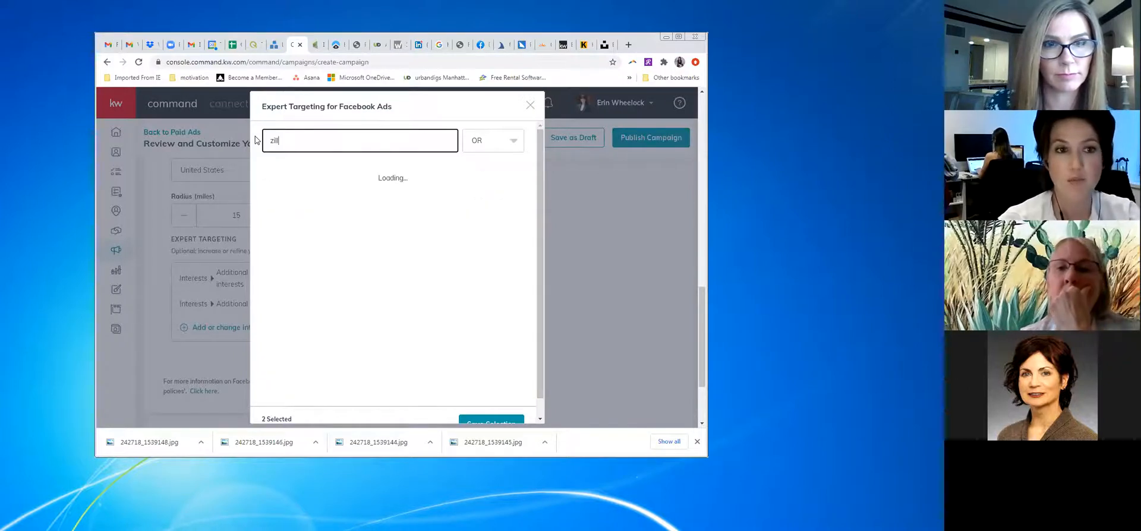
key("BackSpace")
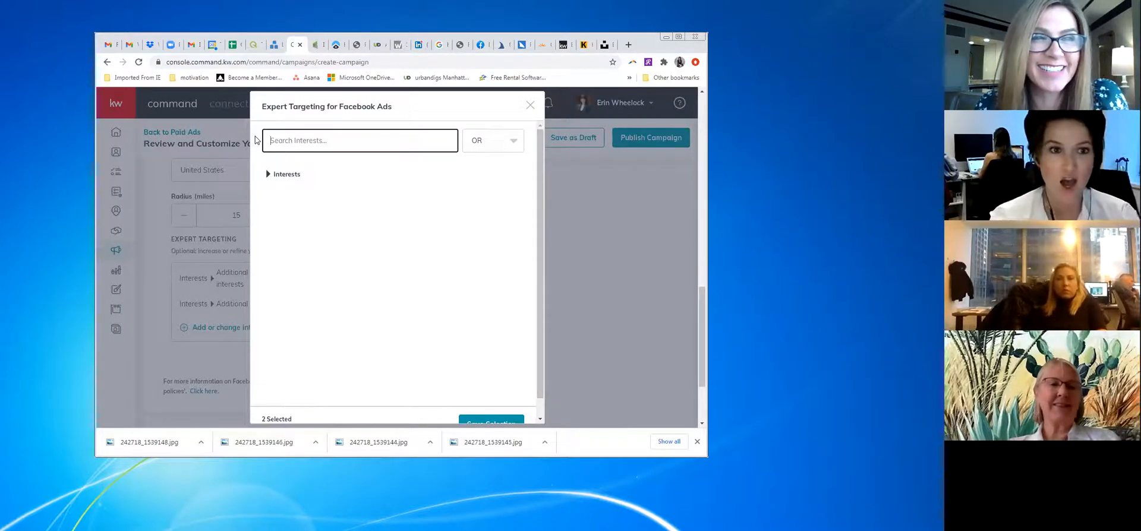
type("coffee")
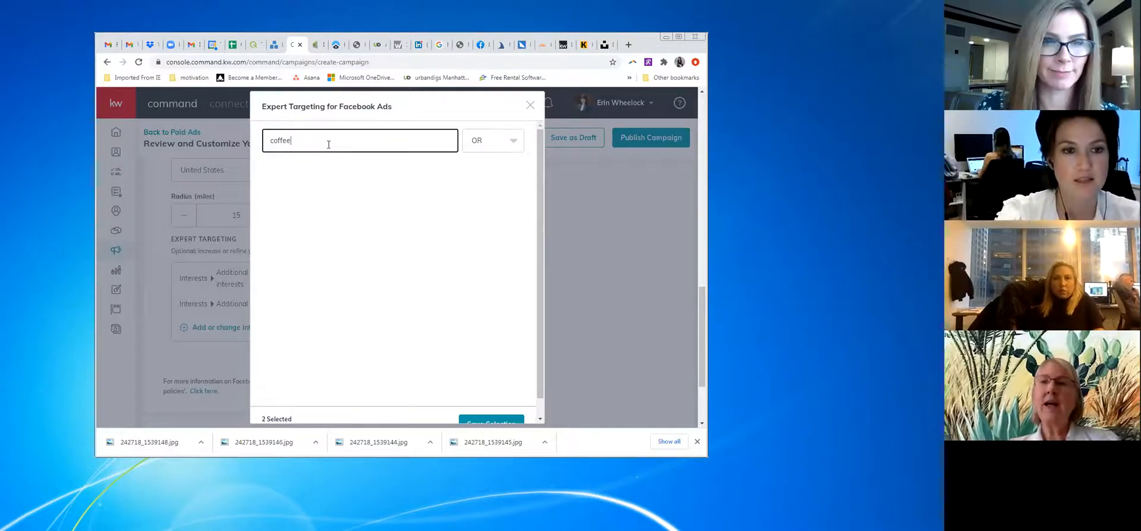
Try interest searches for coffee, restaurants, selfie, kardashian and music, then clear the search
left_click_drag(309, 149, 265, 148)
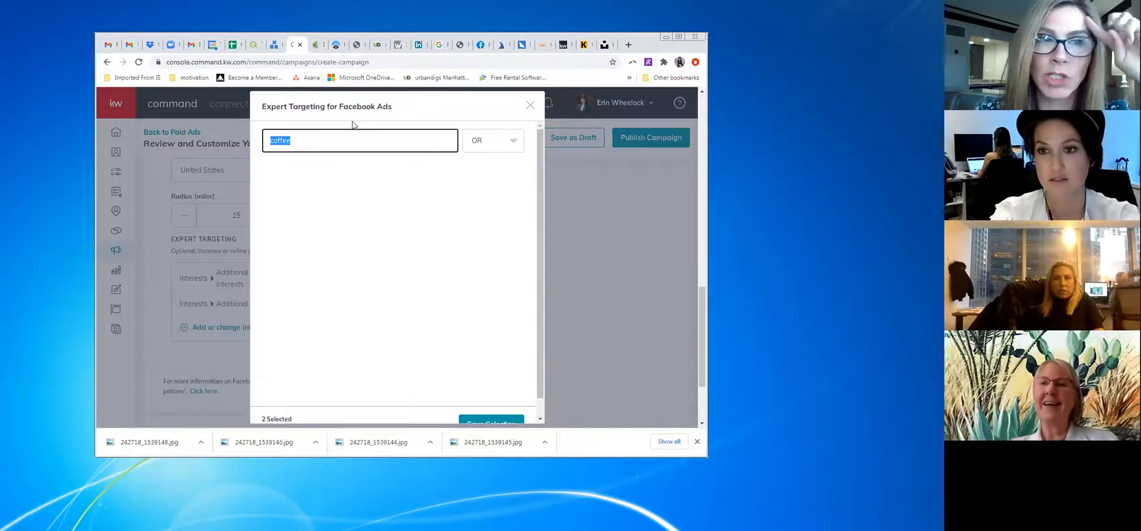
key("BackSpace")
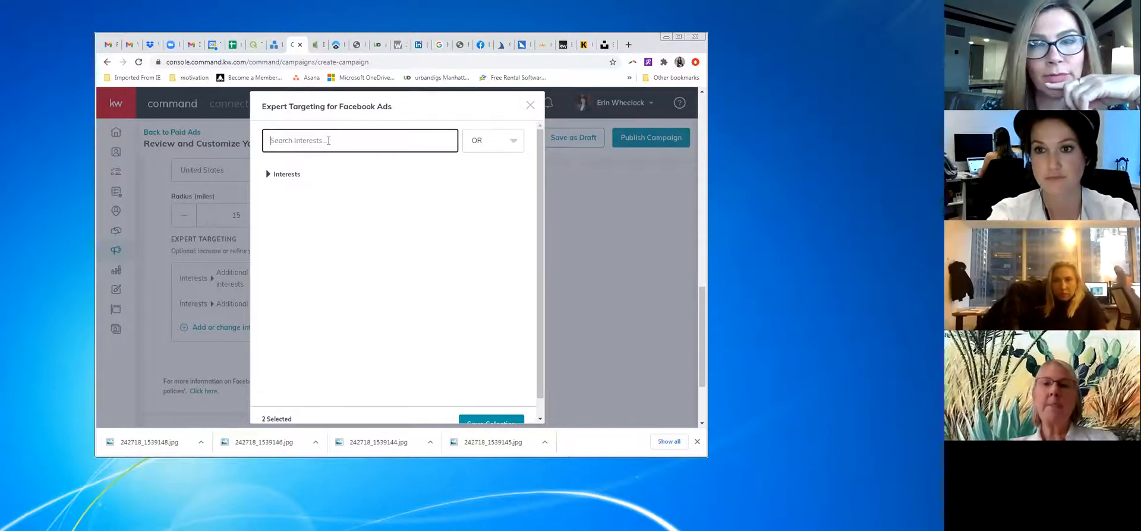
type("restaurants")
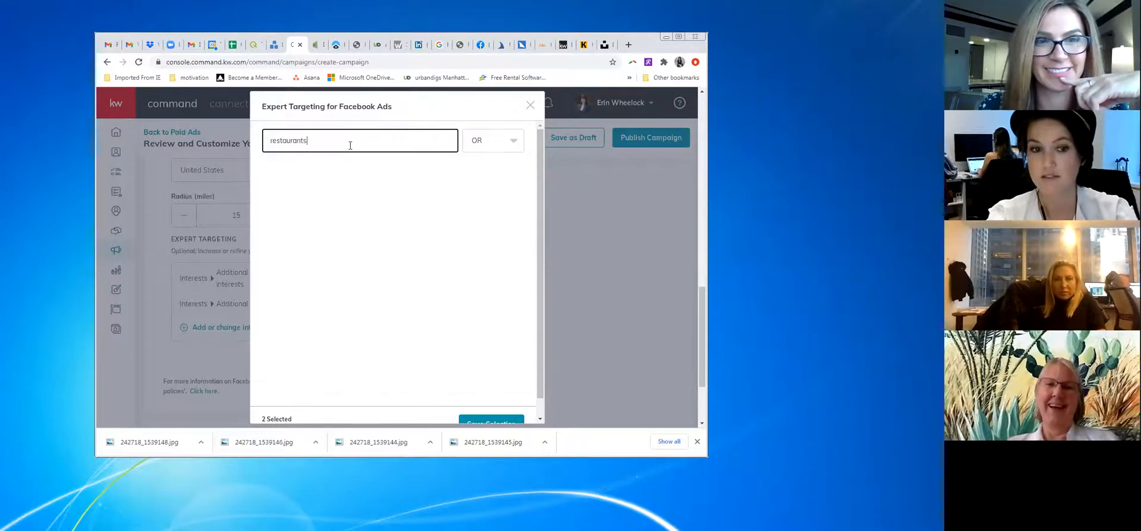
key("BackSpace")
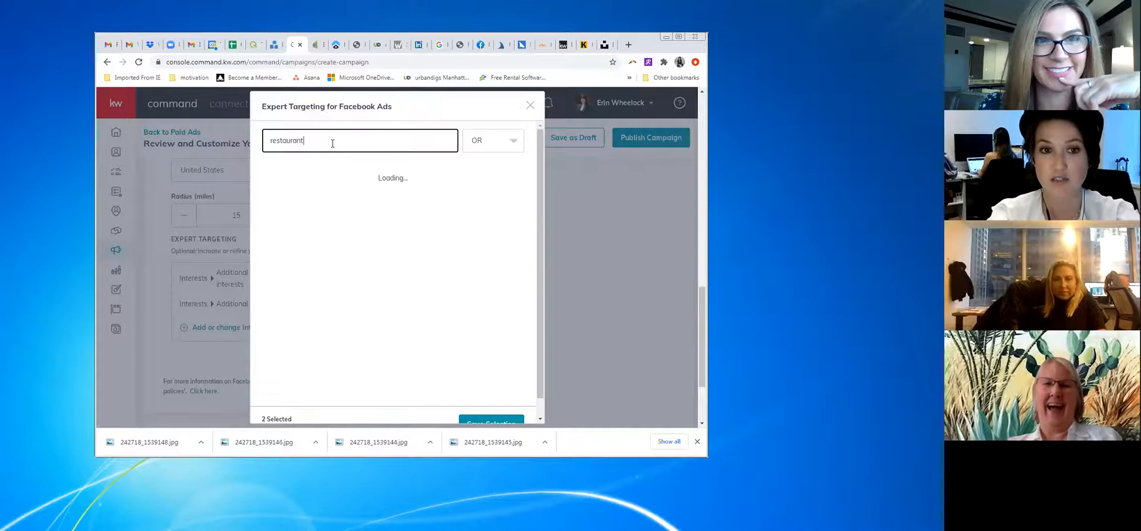
key("ctrl+a")
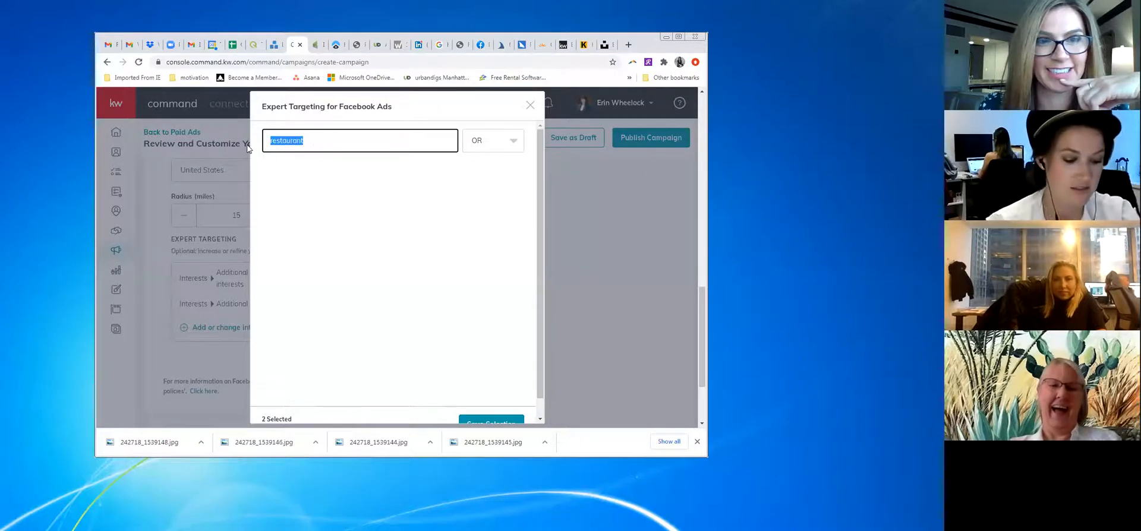
type("selfie")
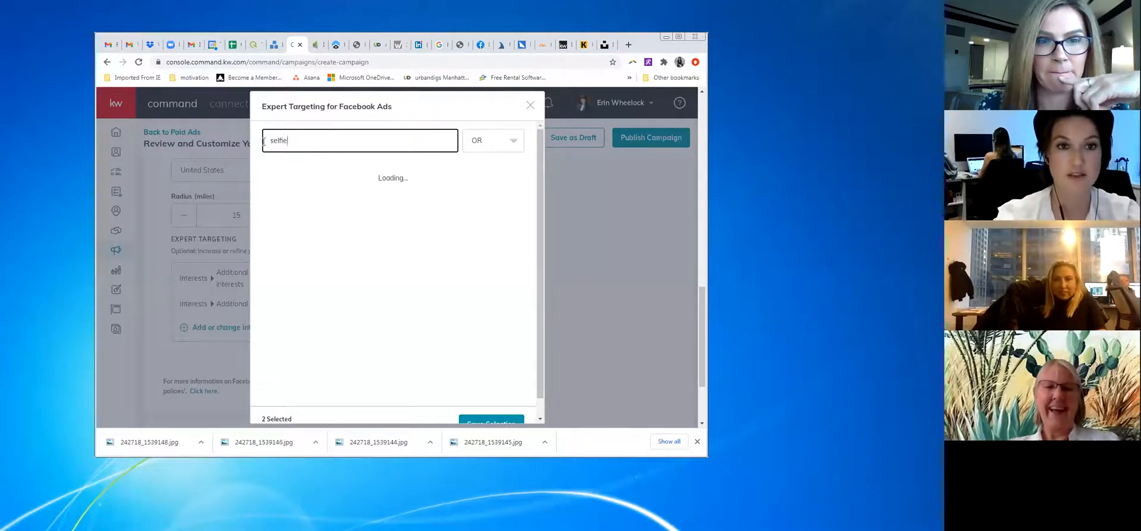
left_click_drag(322, 147, 256, 152)
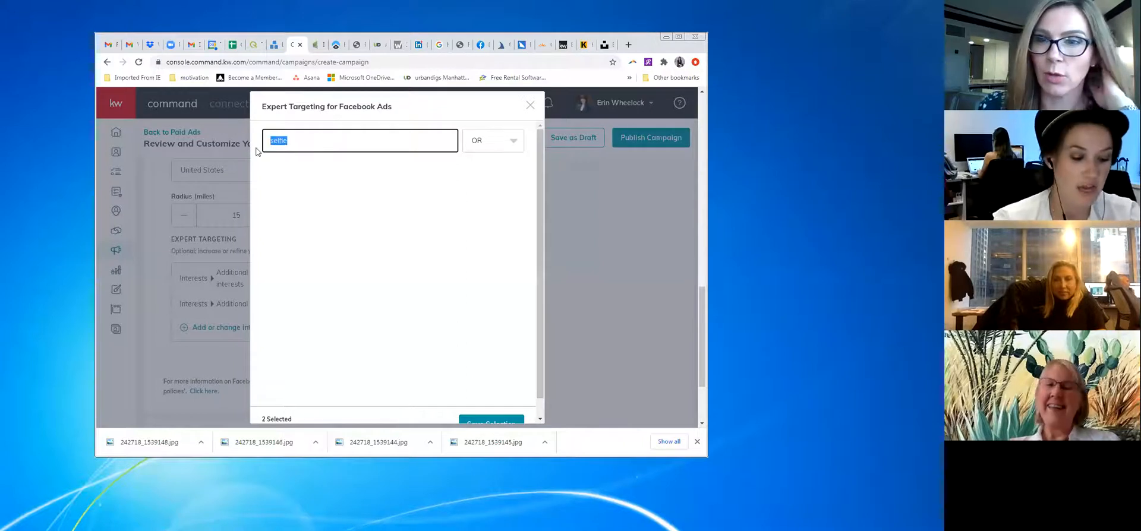
type("kardashian")
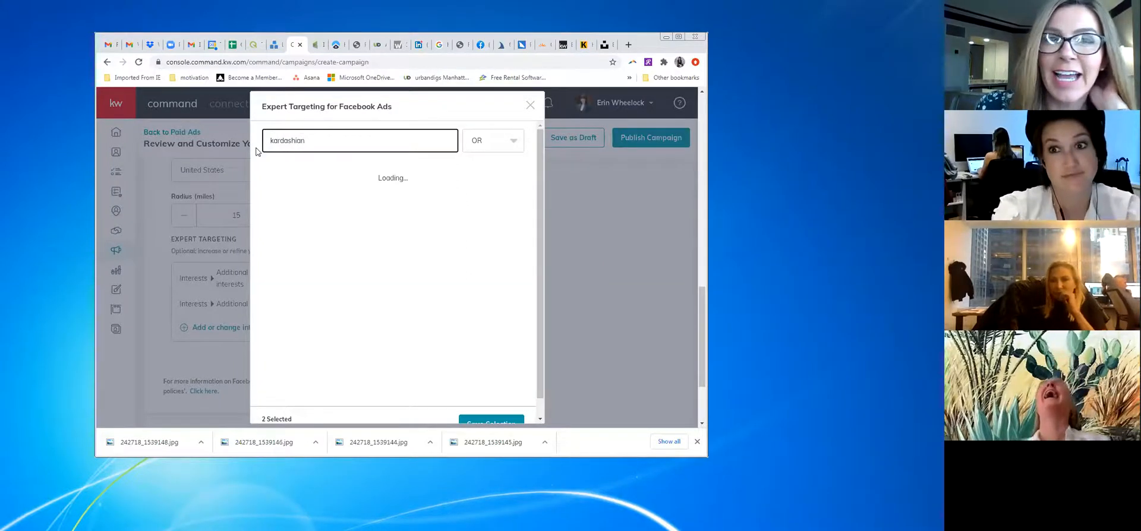
left_click_drag(347, 140, 259, 146)
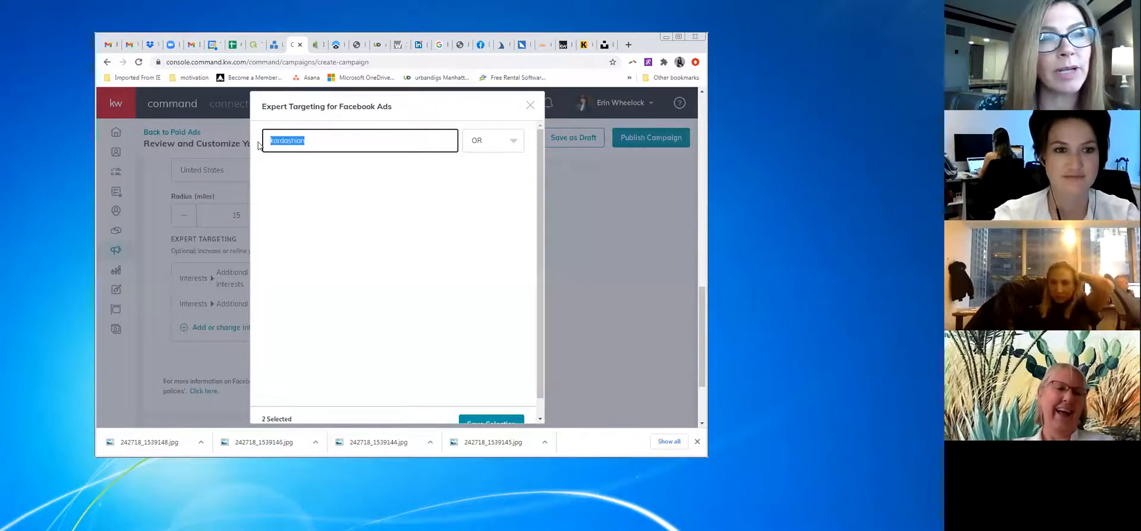
type("music")
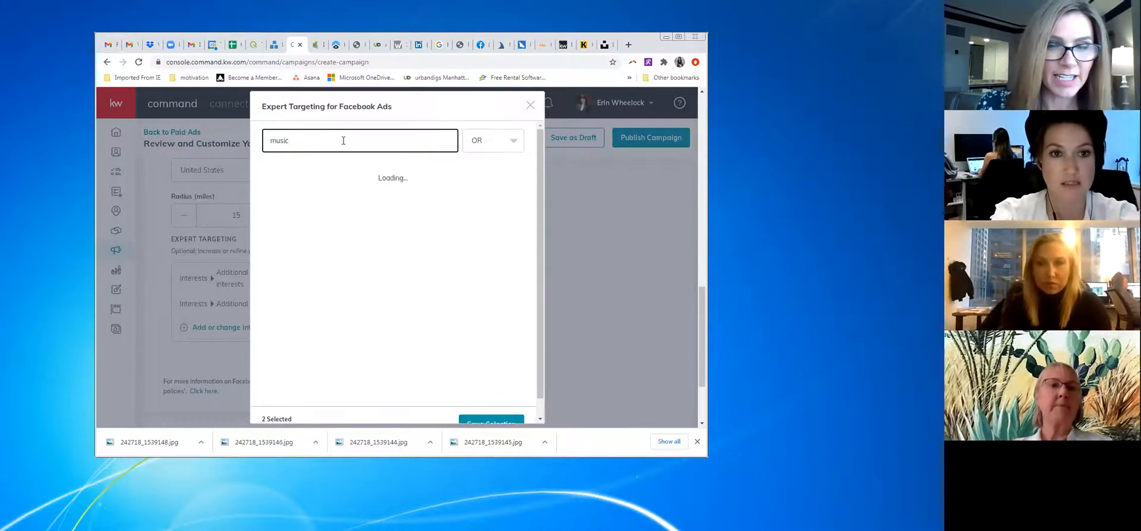
key("BackSpace")
key("BackSpace")
key("BackSpace")
key("BackSpace")
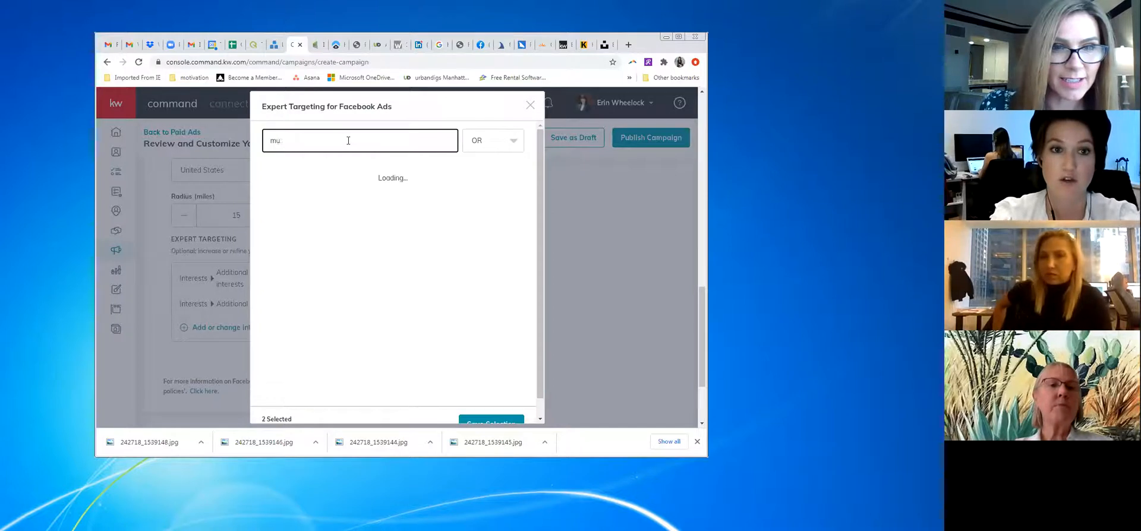
key("BackSpace")
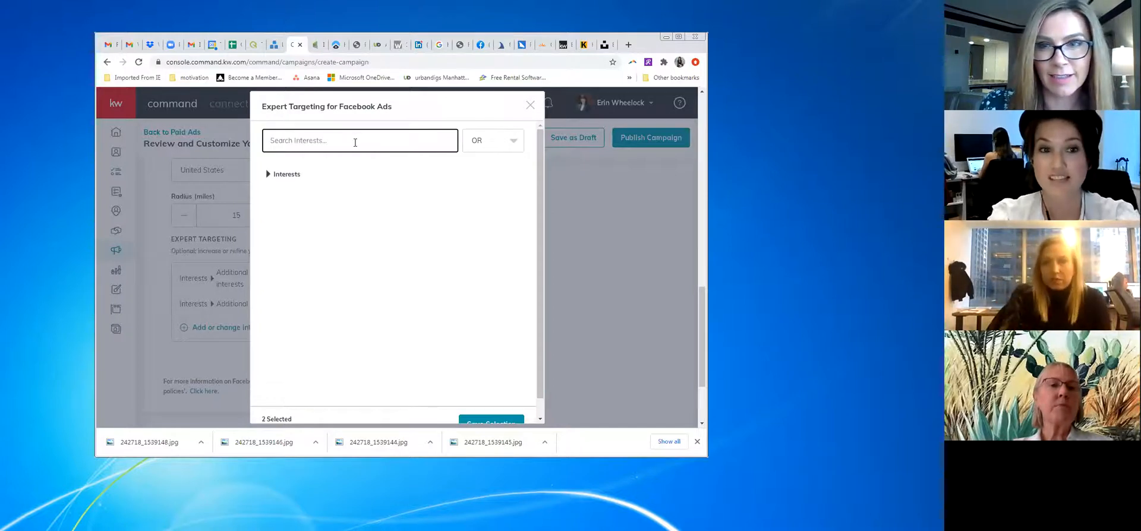
Add Photography as the third interest via a 'photogra' search
left_click(278, 175)
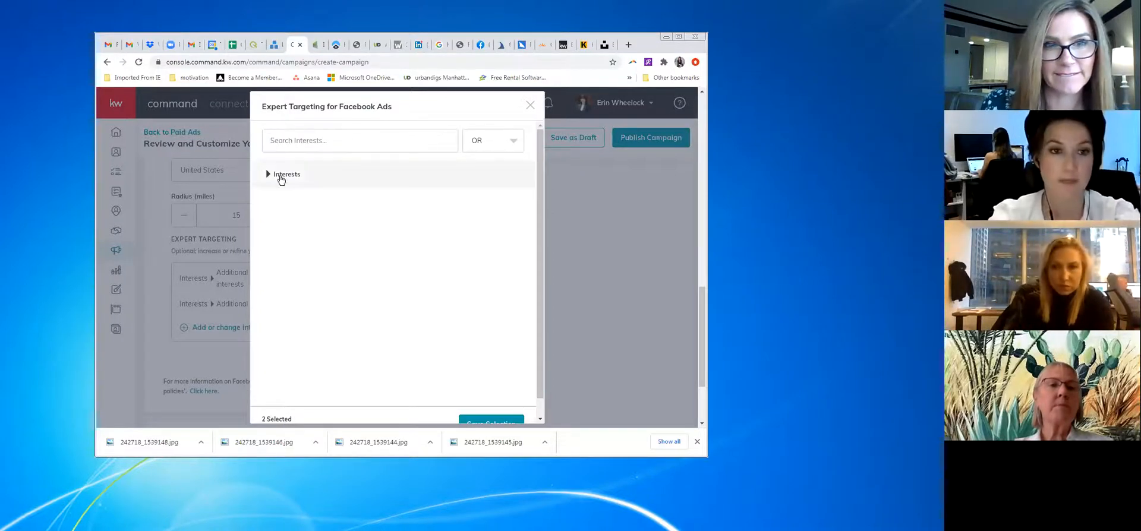
left_click(352, 139)
type("photography")
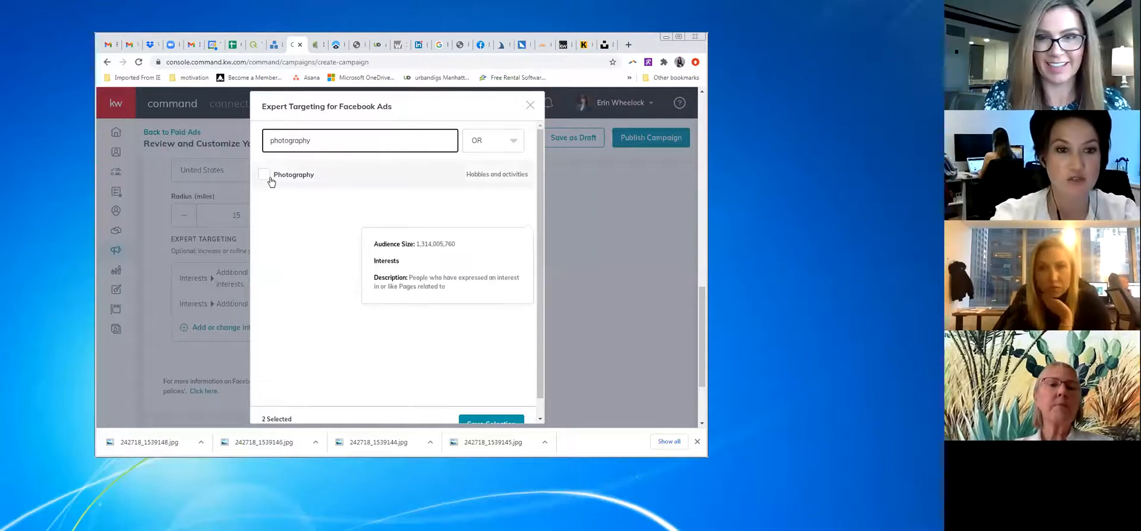
left_click(264, 176)
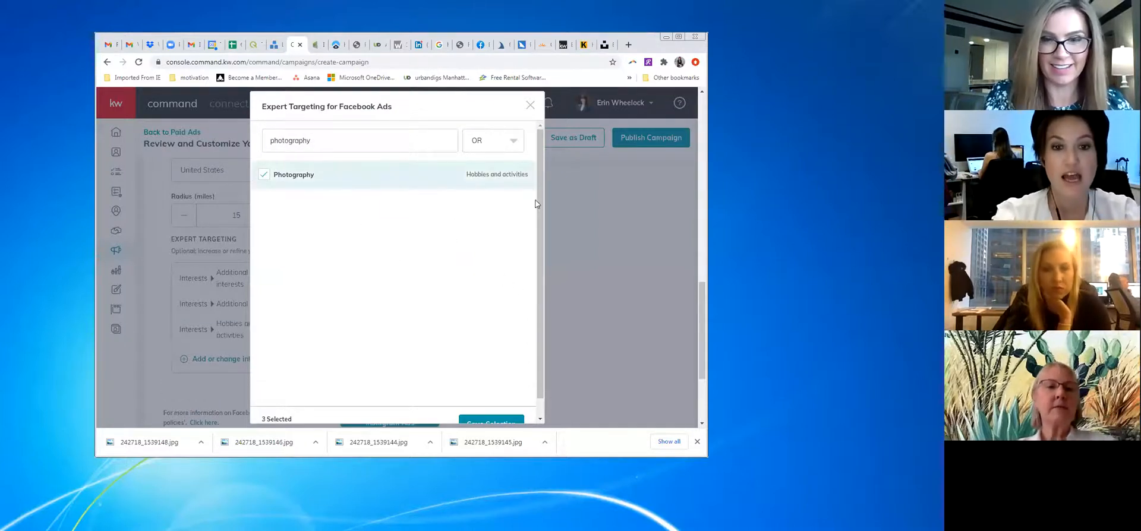
Leave the OR/AND matching unchanged and save the three-interest selection
left_click(510, 142)
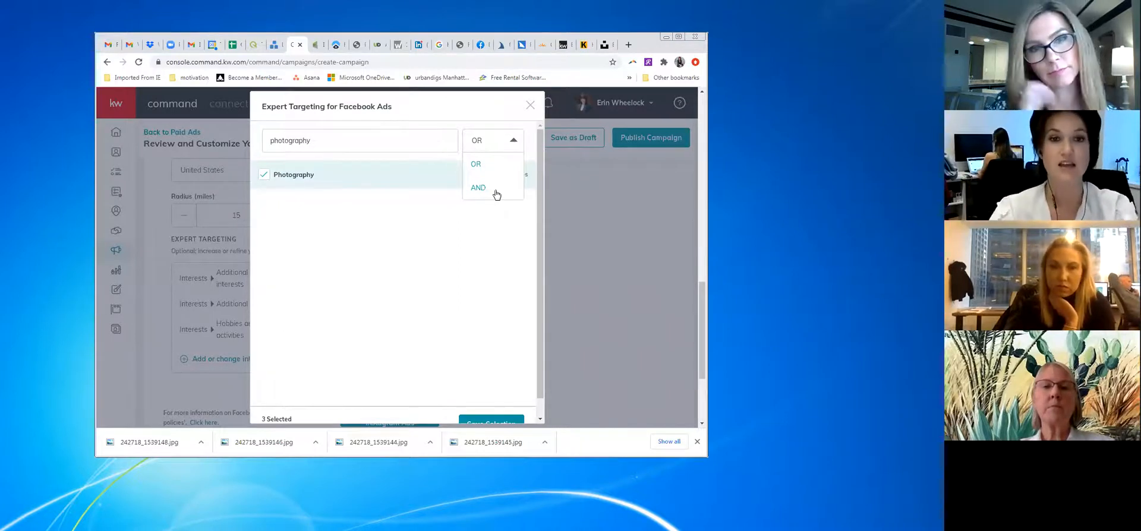
left_click(371, 221)
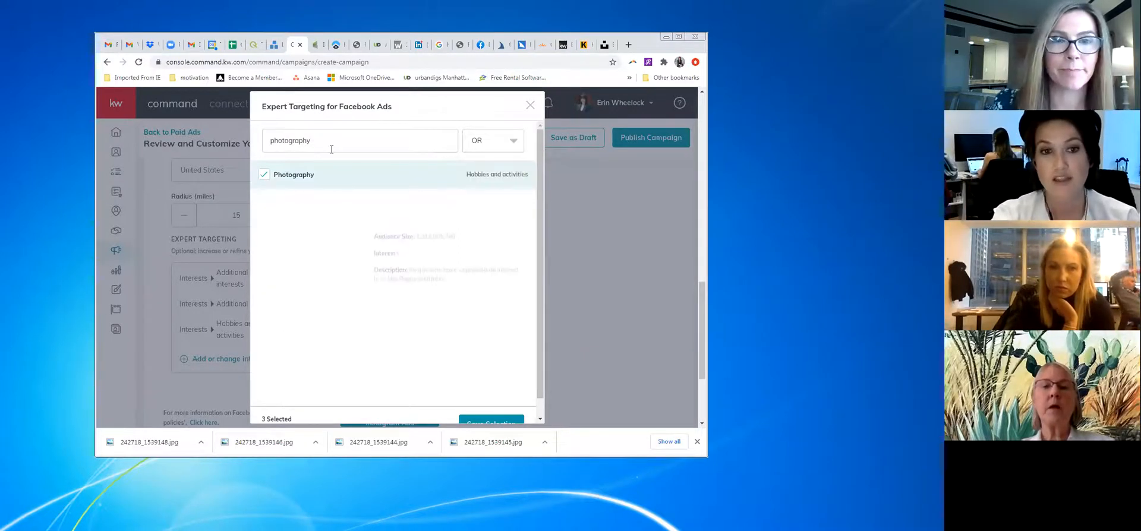
scroll(378, 207, "down", 1)
scroll(412, 279, "down", 1)
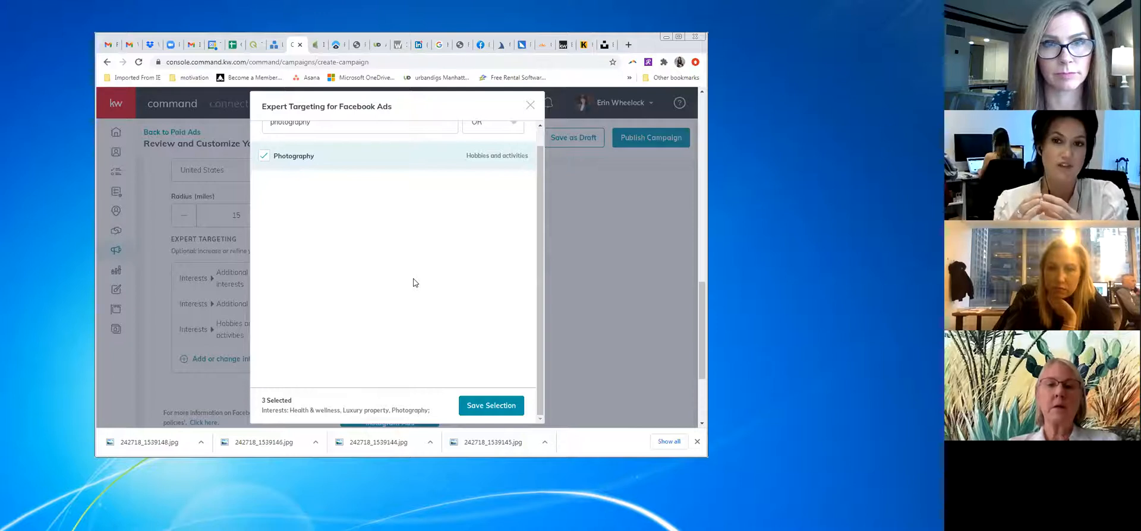
left_click(482, 406)
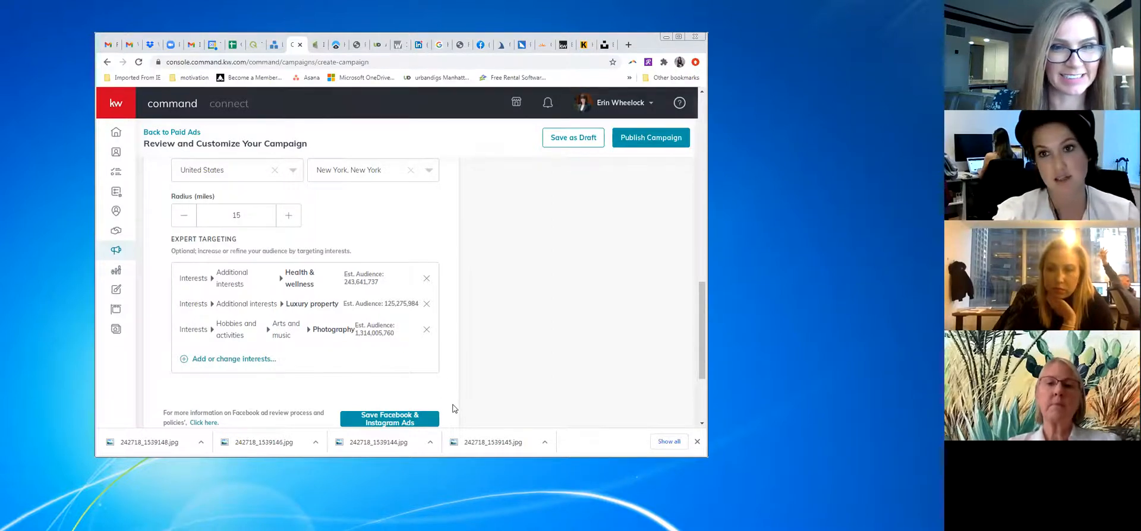
Scroll down to the Duration & Budget section
scroll(452, 407, "down", 2)
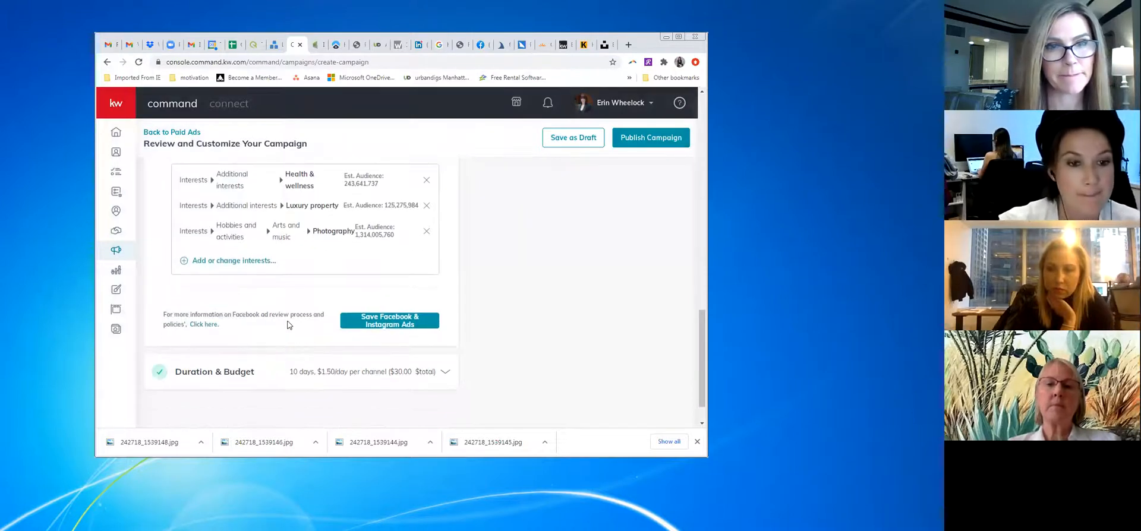
Save the Facebook and Instagram ad settings and expand Duration & Budget
left_click(415, 324)
left_click(419, 330)
scroll(360, 354, "down", 1)
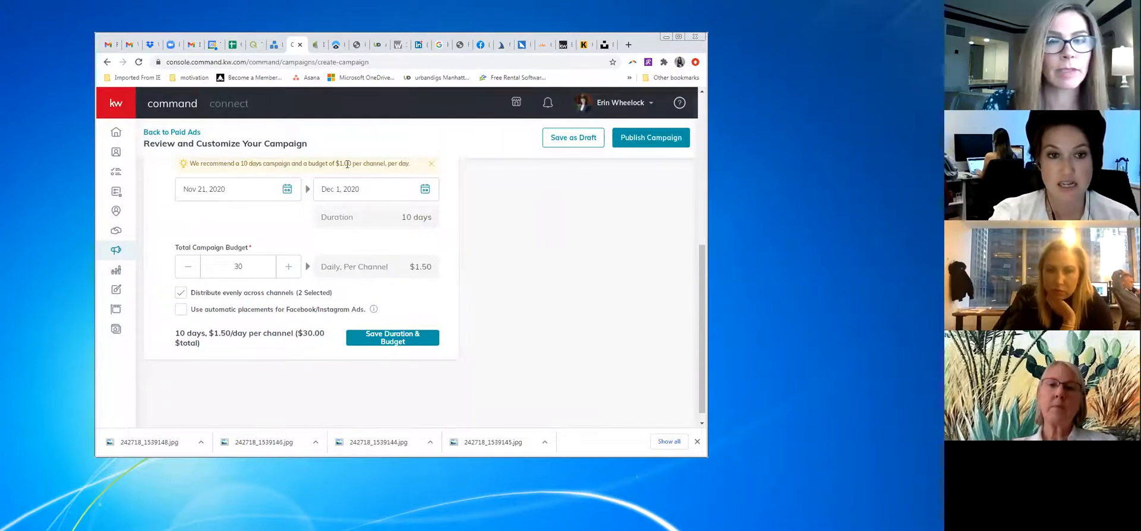
Set the end date to Nov 25, 2020 and split the budget separately per channel
left_click(424, 190)
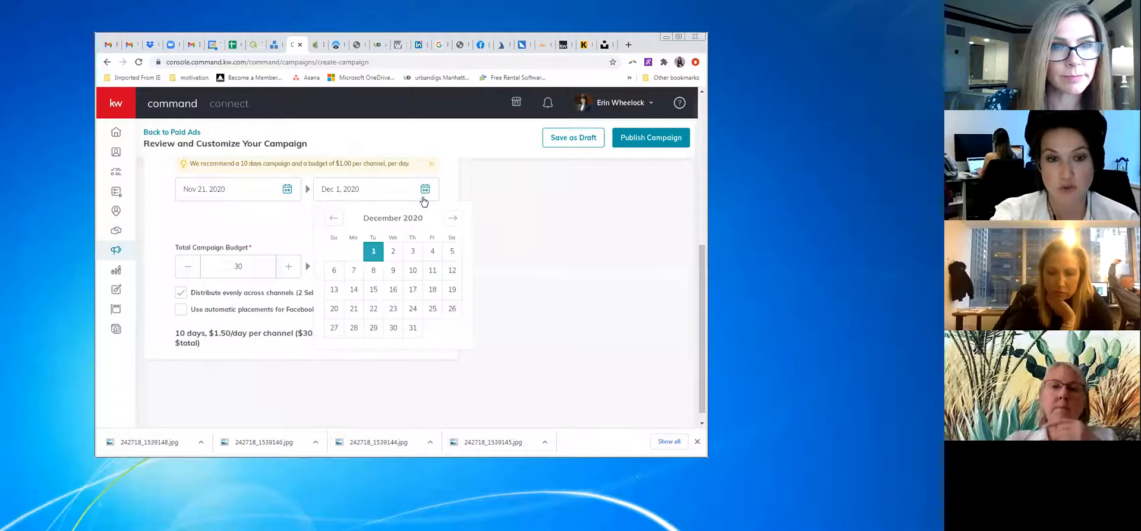
left_click(333, 218)
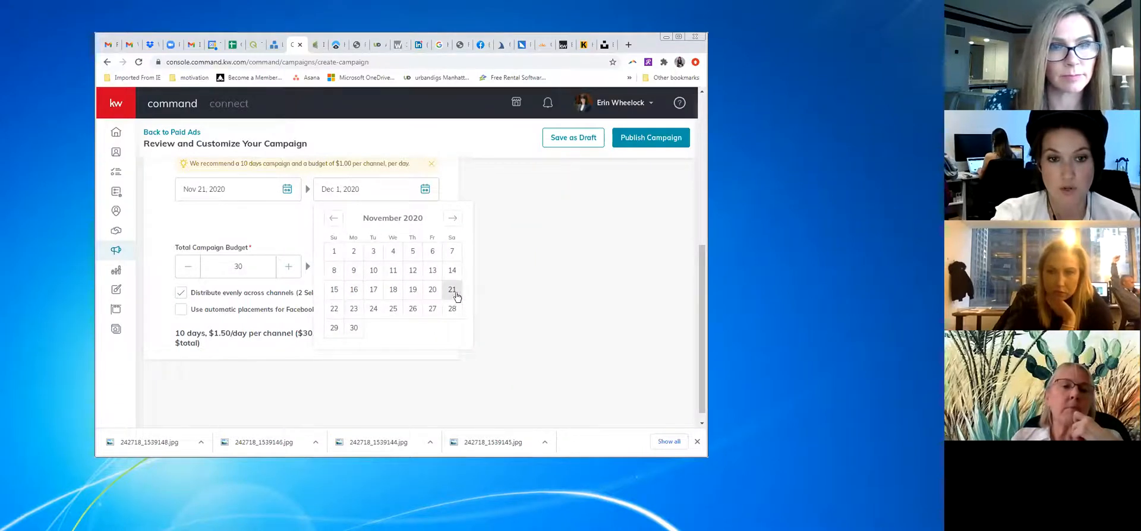
left_click(394, 309)
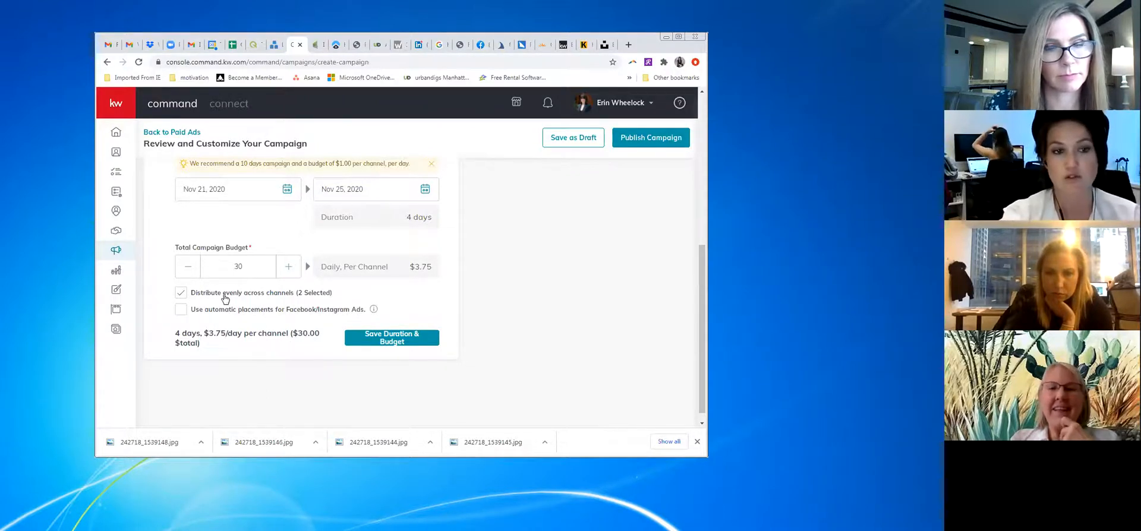
left_click(181, 294)
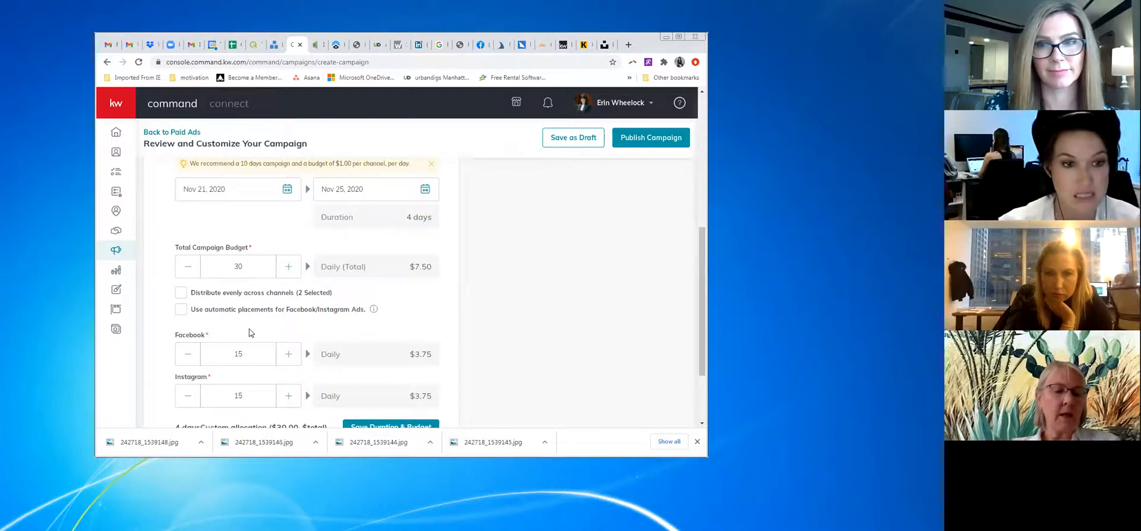
Enable automatic Facebook/Instagram placements with dynamic channel spend and save Duration & Budget
left_click(180, 294)
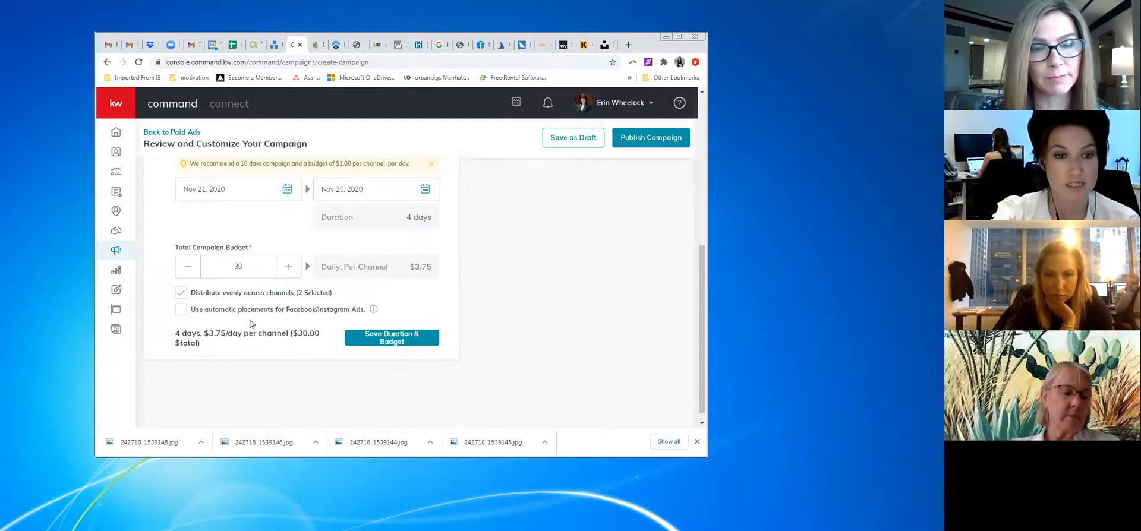
mouse_move(374, 311)
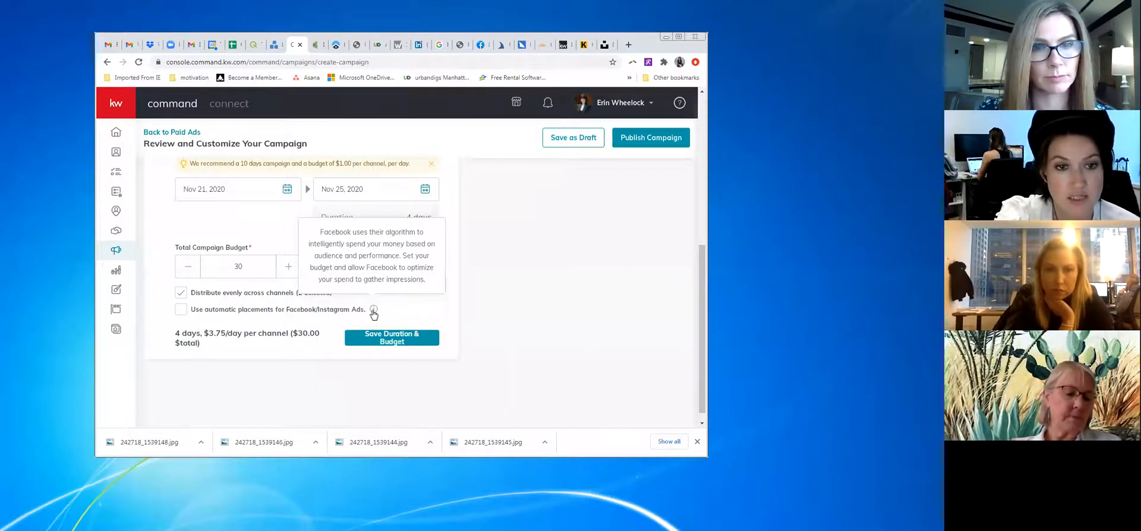
left_click(182, 311)
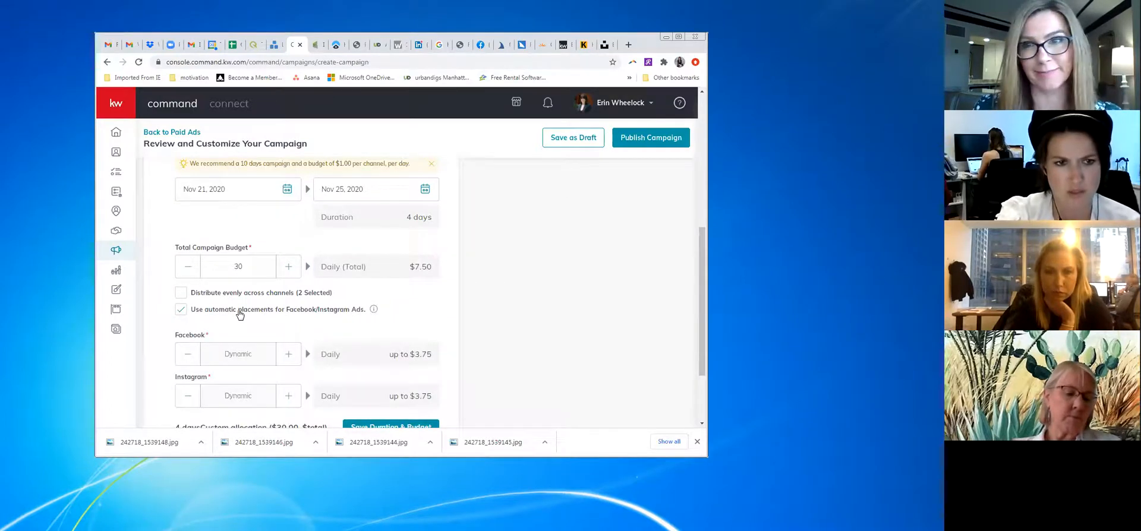
scroll(240, 314, "down", 1)
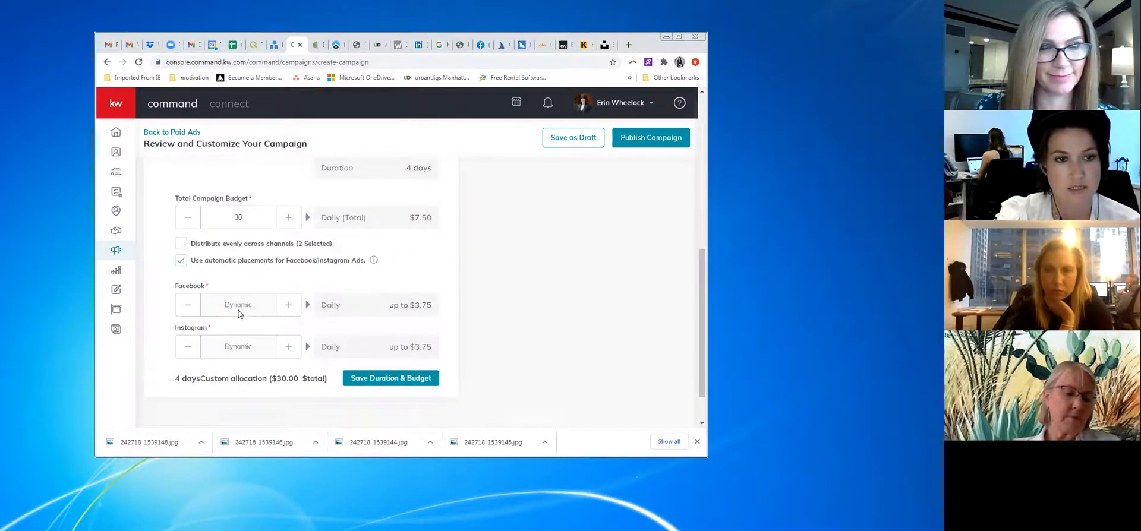
left_click(182, 245)
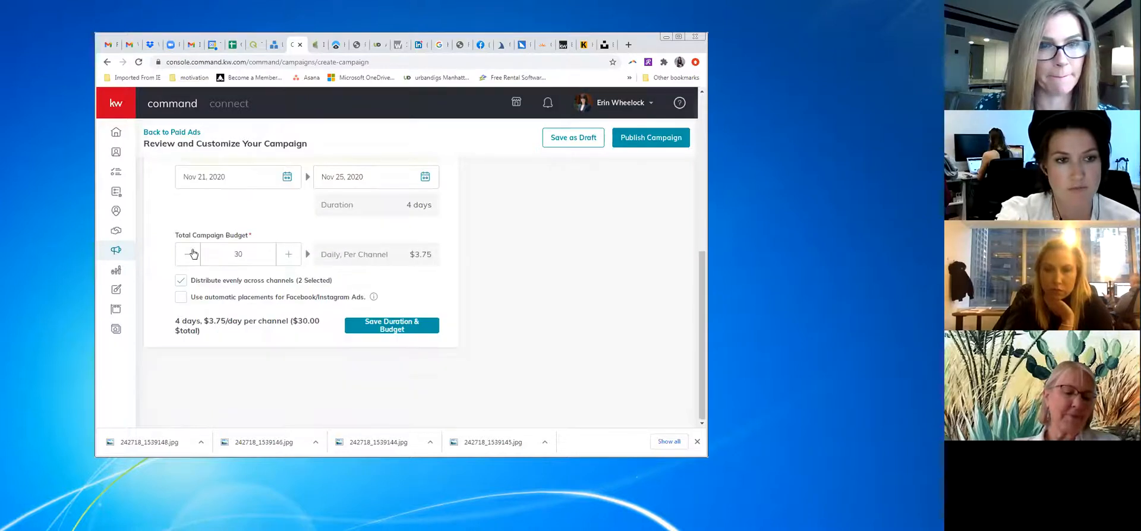
left_click(181, 299)
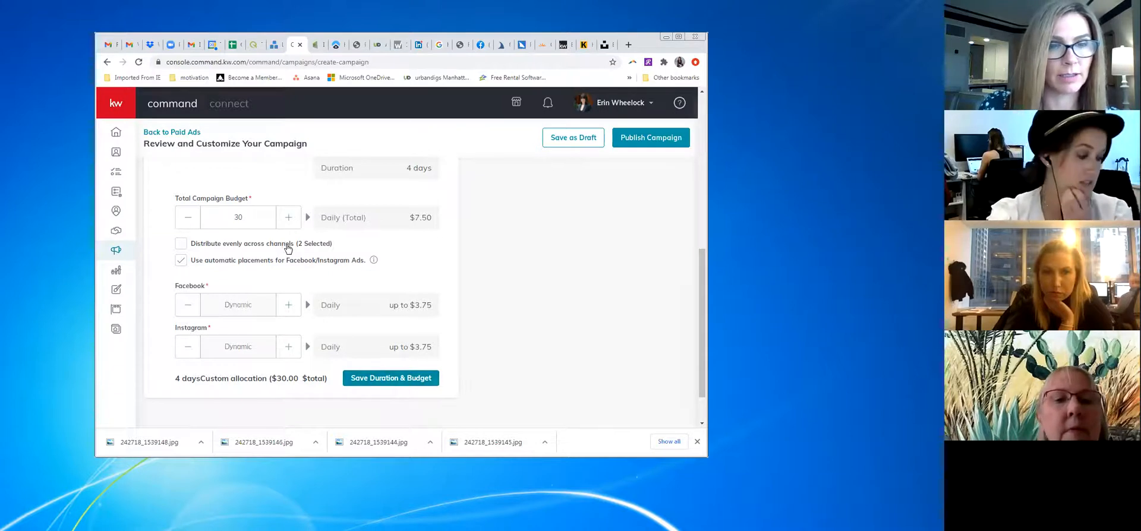
left_click(394, 379)
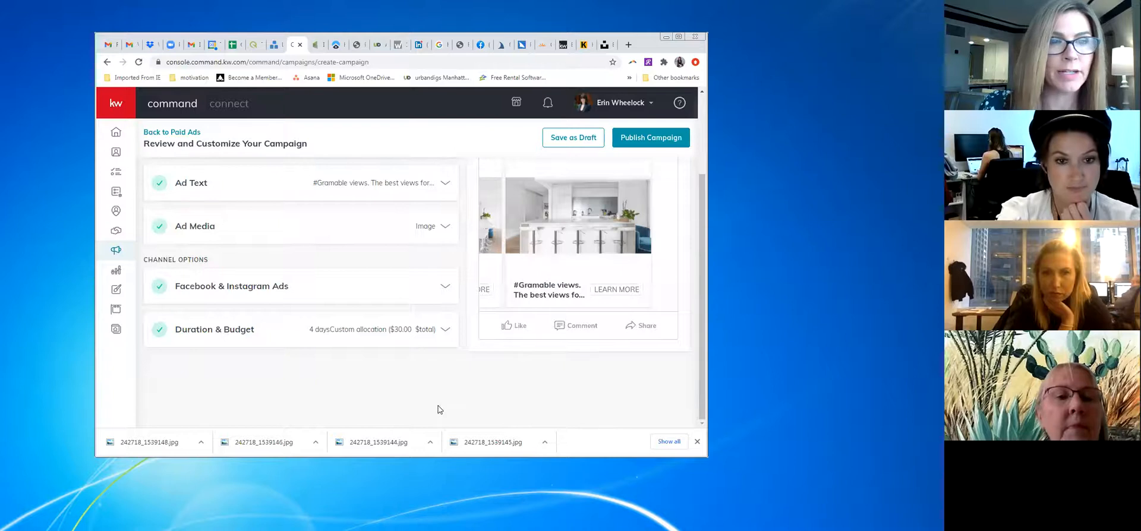
Switch the ad preview format to mobile carousel
scroll(451, 406, "up", 2)
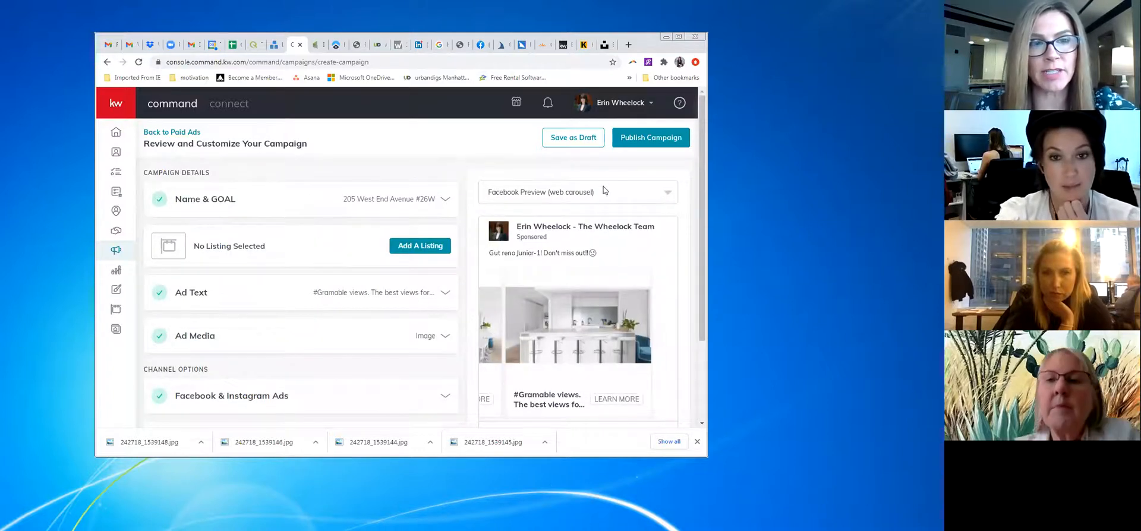
left_click(668, 193)
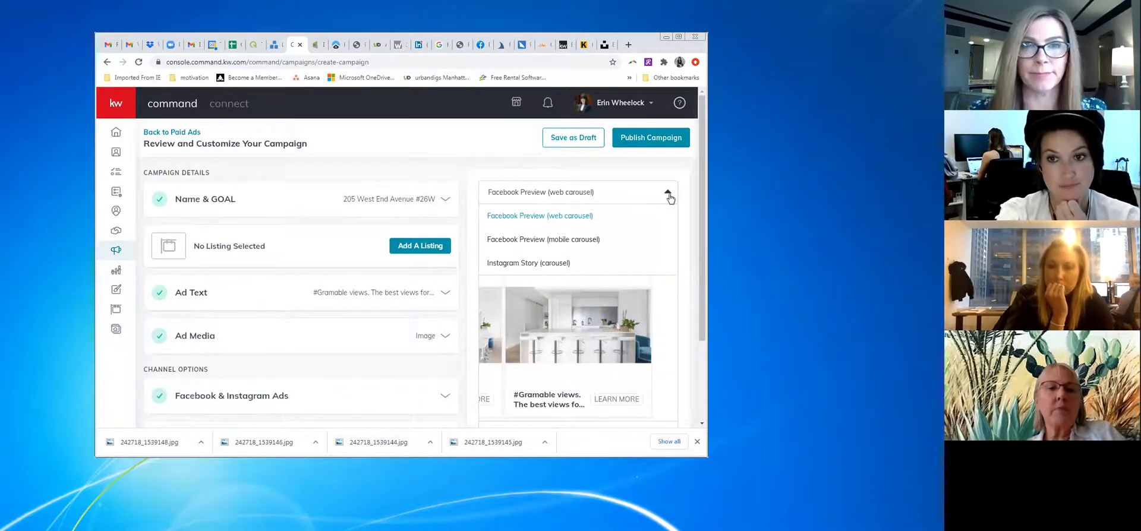
left_click(668, 194)
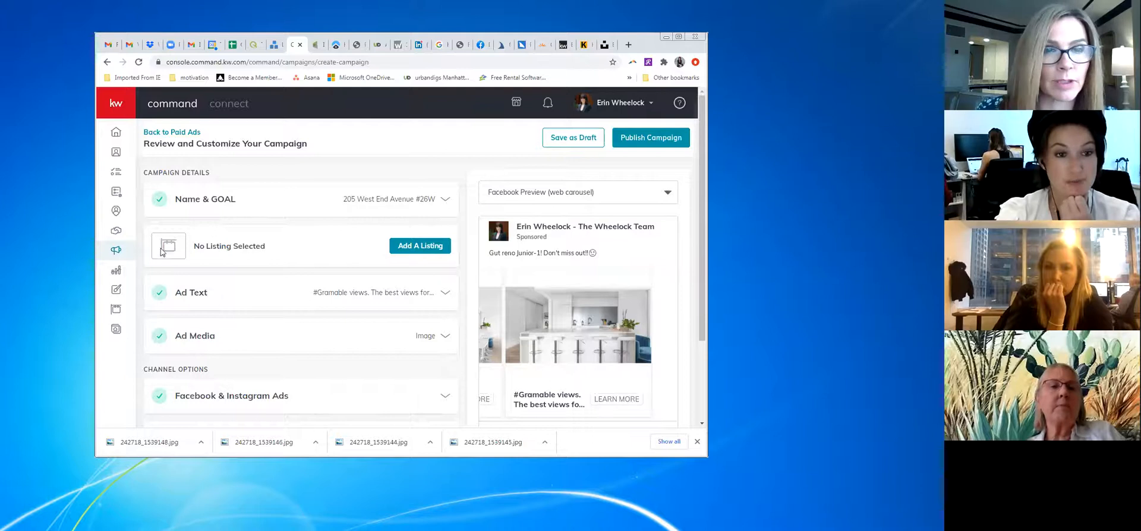
scroll(625, 263, "down", 2)
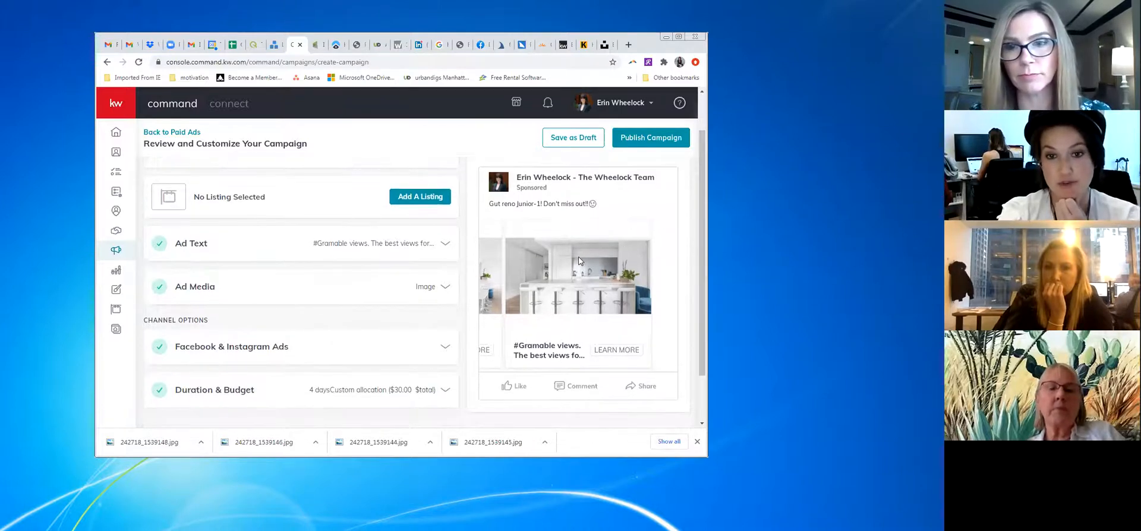
scroll(583, 258, "up", 2)
left_click(649, 192)
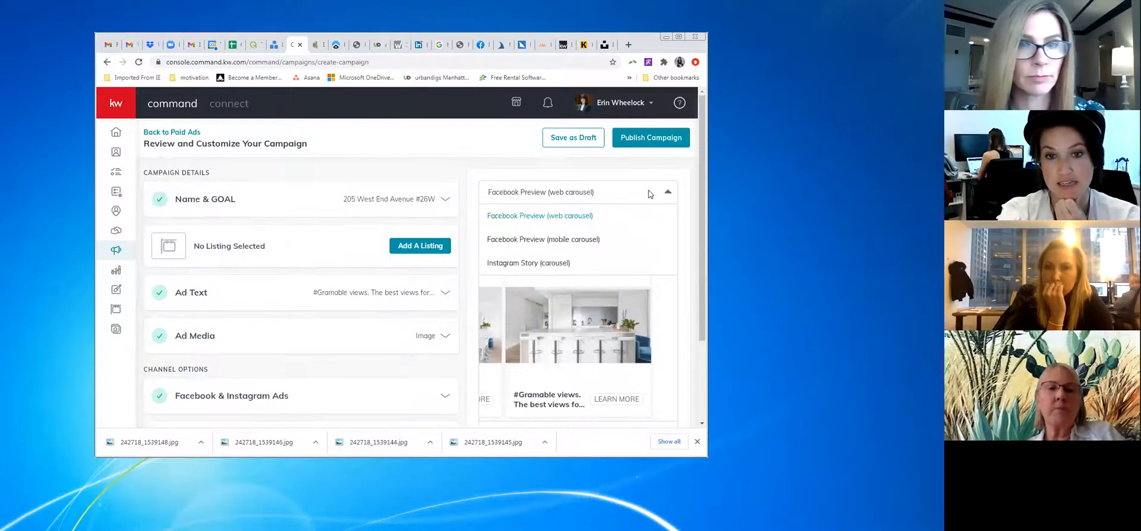
left_click(600, 240)
scroll(550, 273, "down", 1)
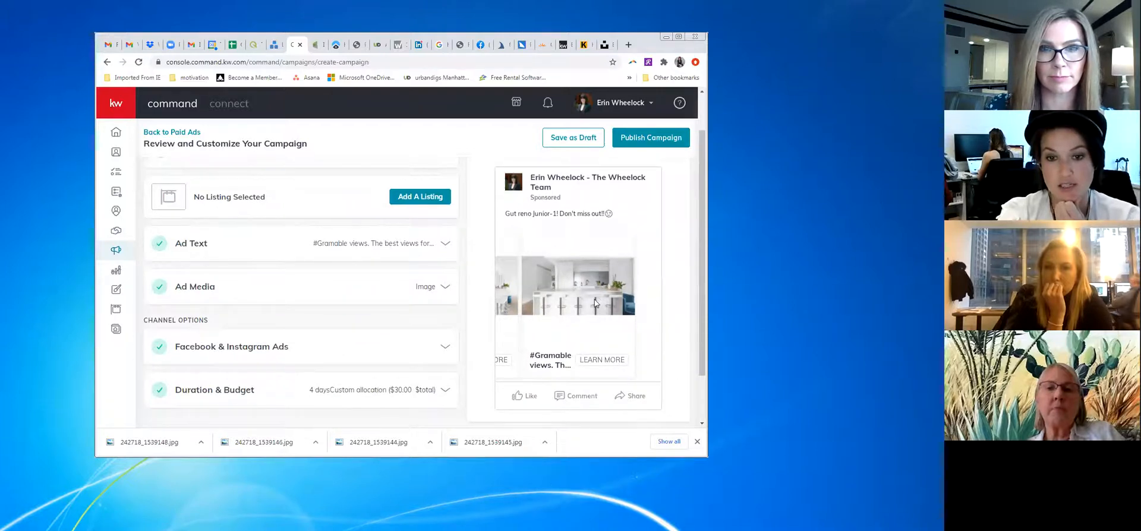
scroll(588, 294, "up", 1)
Preview the ad as an Instagram Story and step through slides to the kitchen photo
left_click(577, 192)
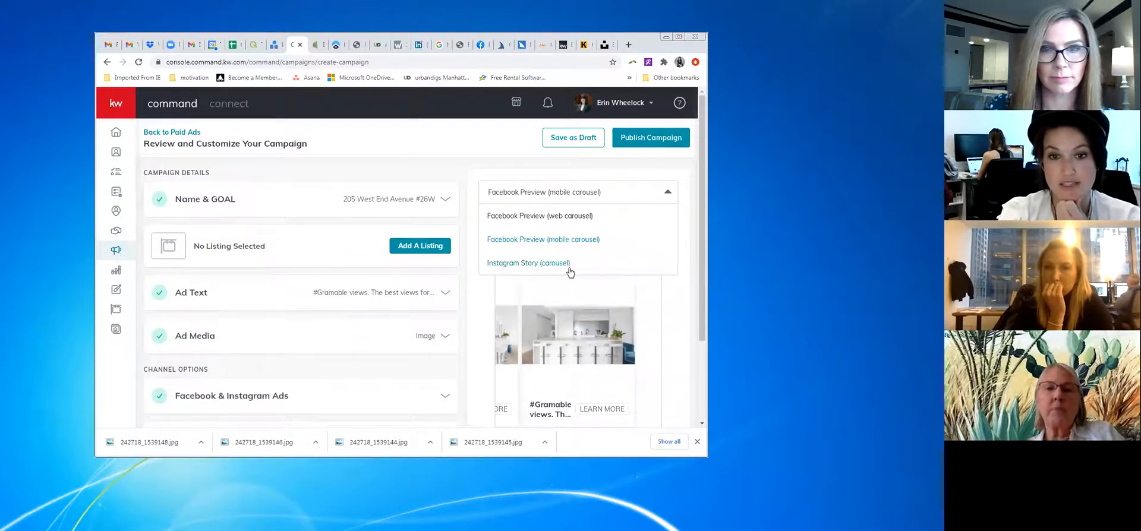
left_click(569, 265)
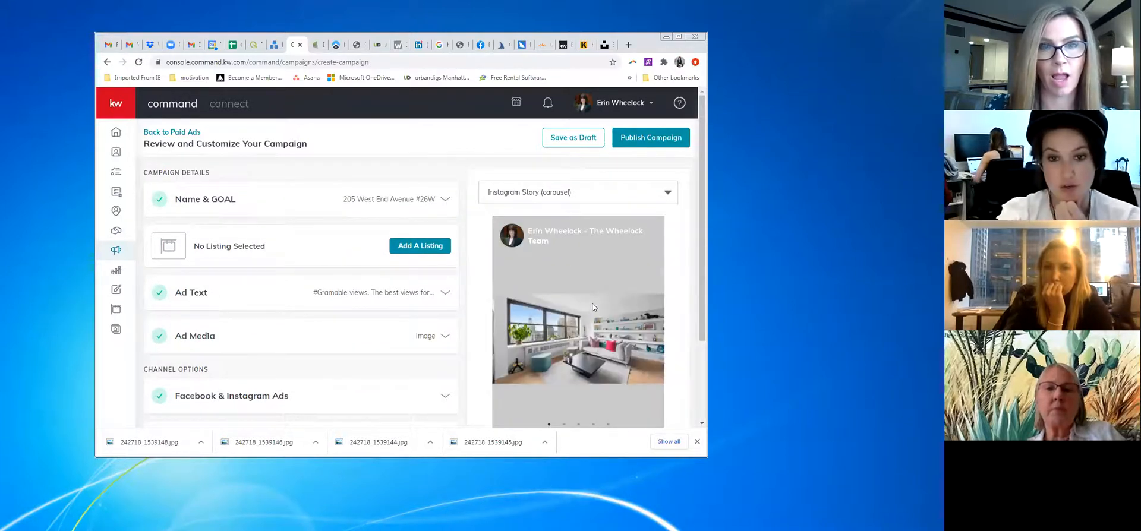
scroll(593, 320, "down", 1)
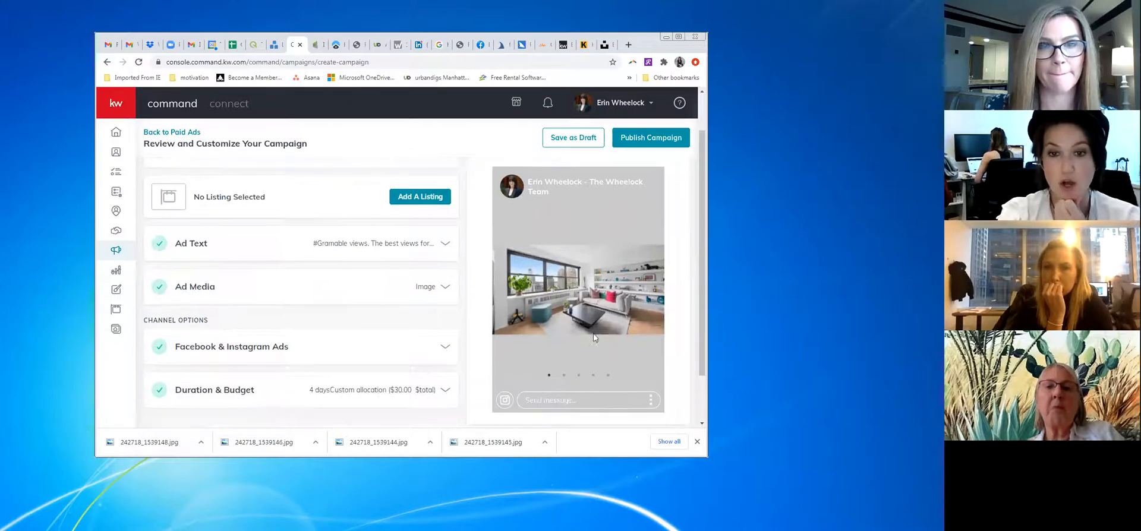
left_click(563, 375)
left_click(577, 375)
left_click(593, 376)
left_click(608, 376)
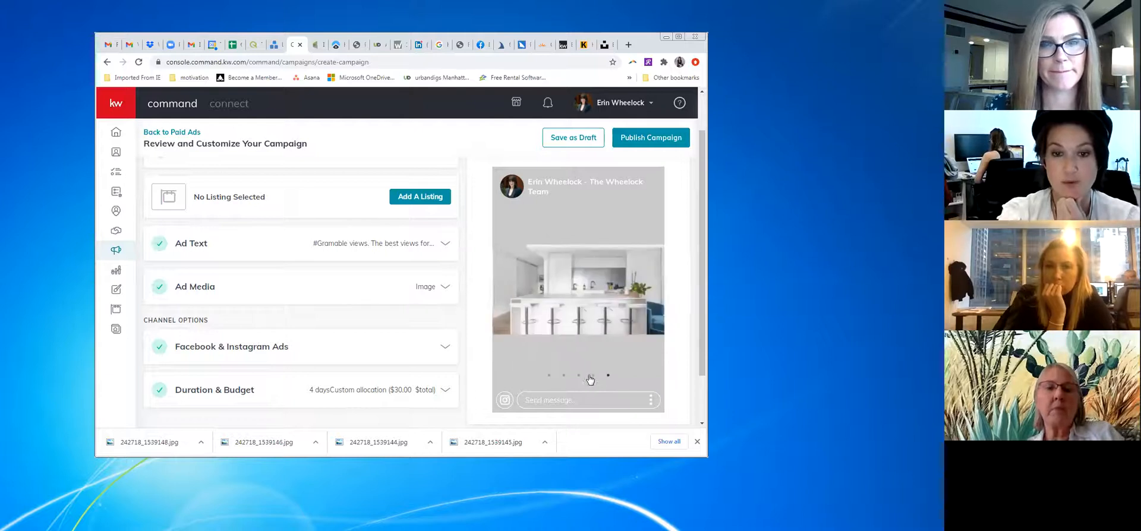
scroll(624, 247, "up", 1)
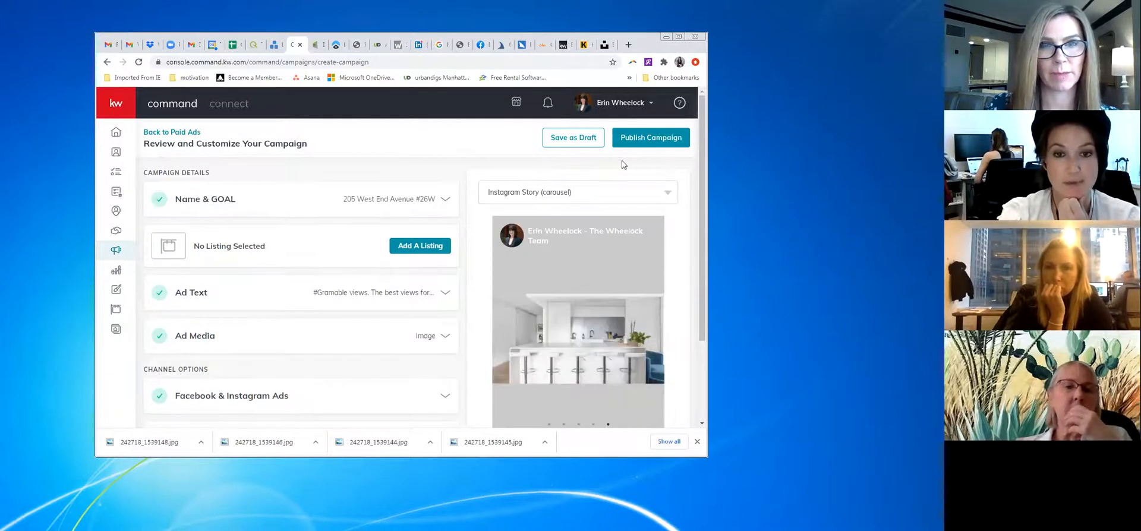
Attempt to publish the paid campaign with the card on file, then save it as a draft
left_click(662, 138)
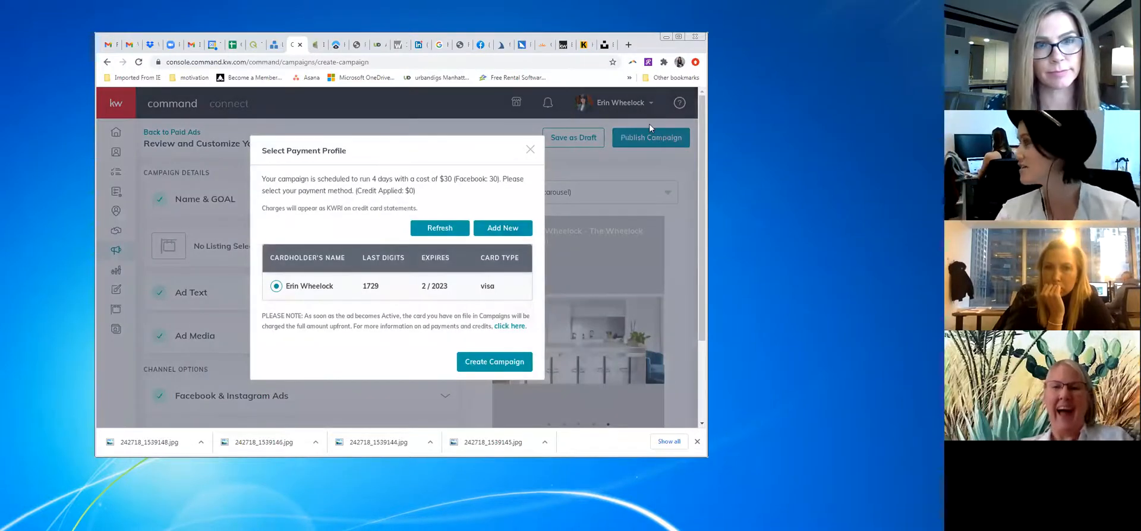
left_click(519, 360)
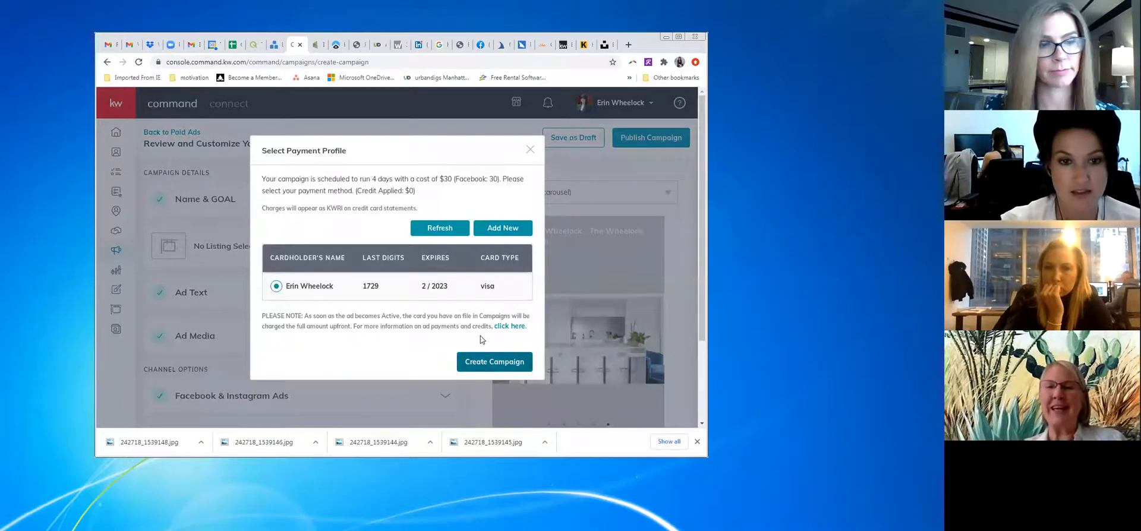
left_click(492, 364)
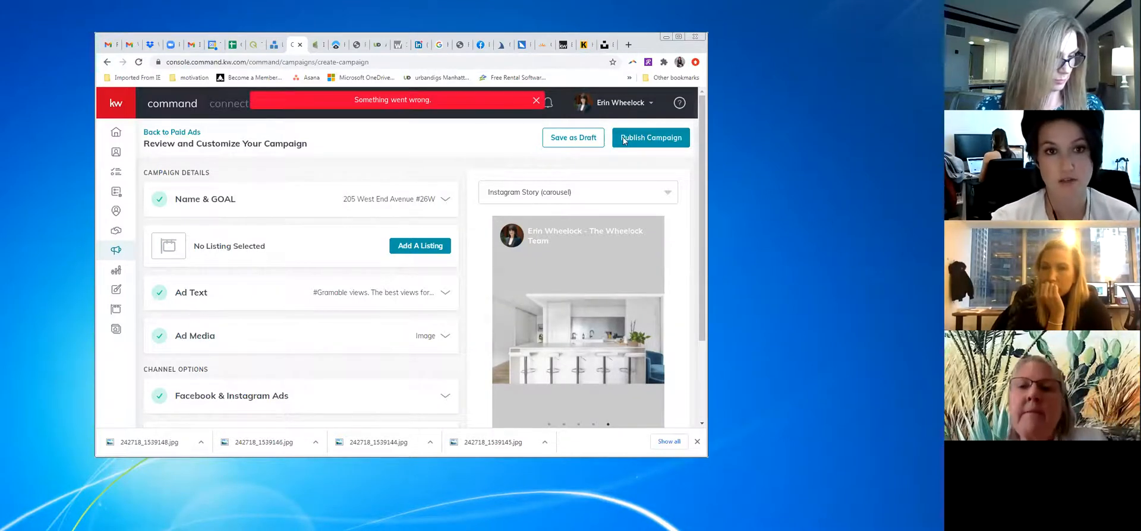
left_click(572, 137)
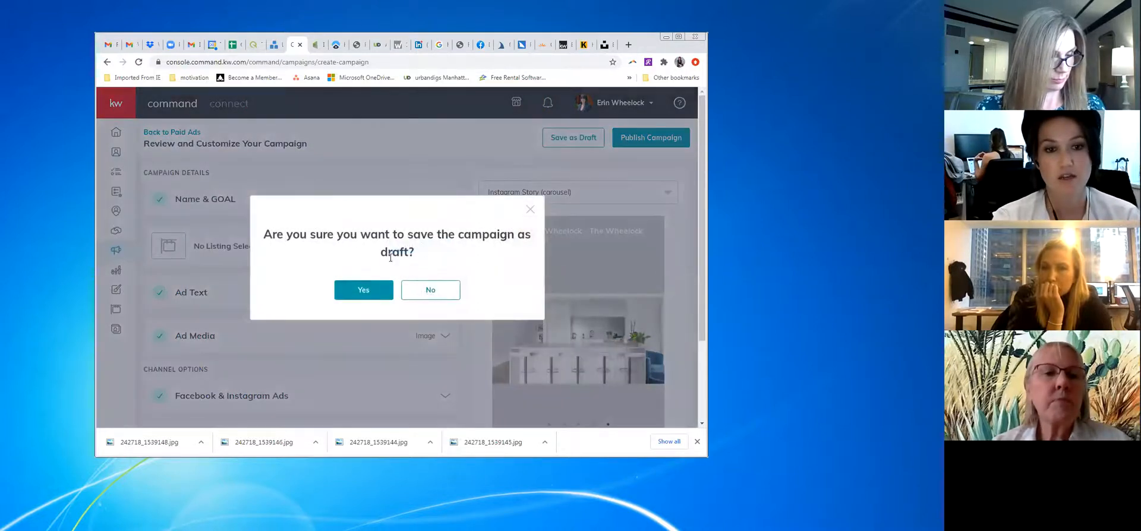
left_click(364, 290)
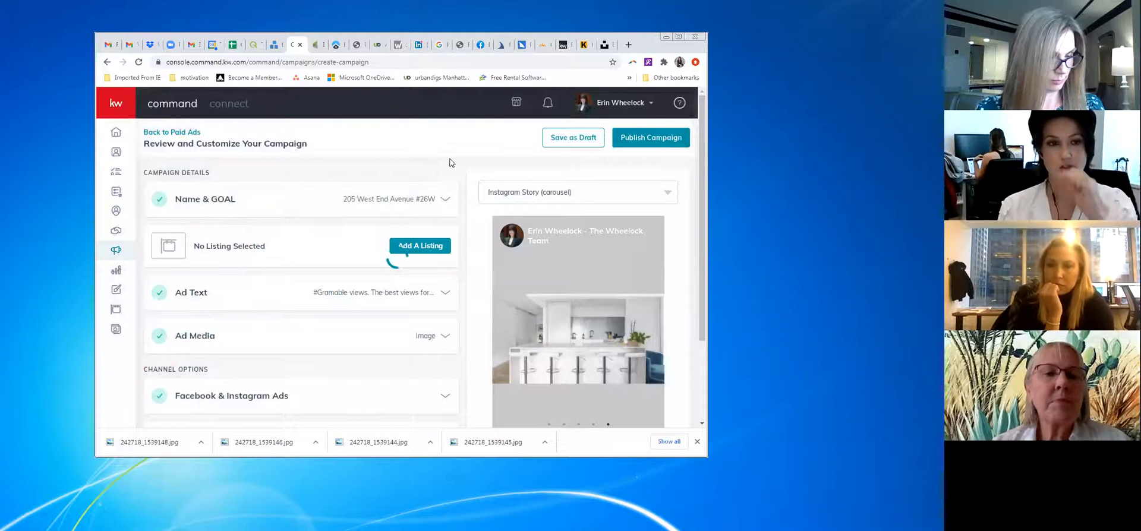